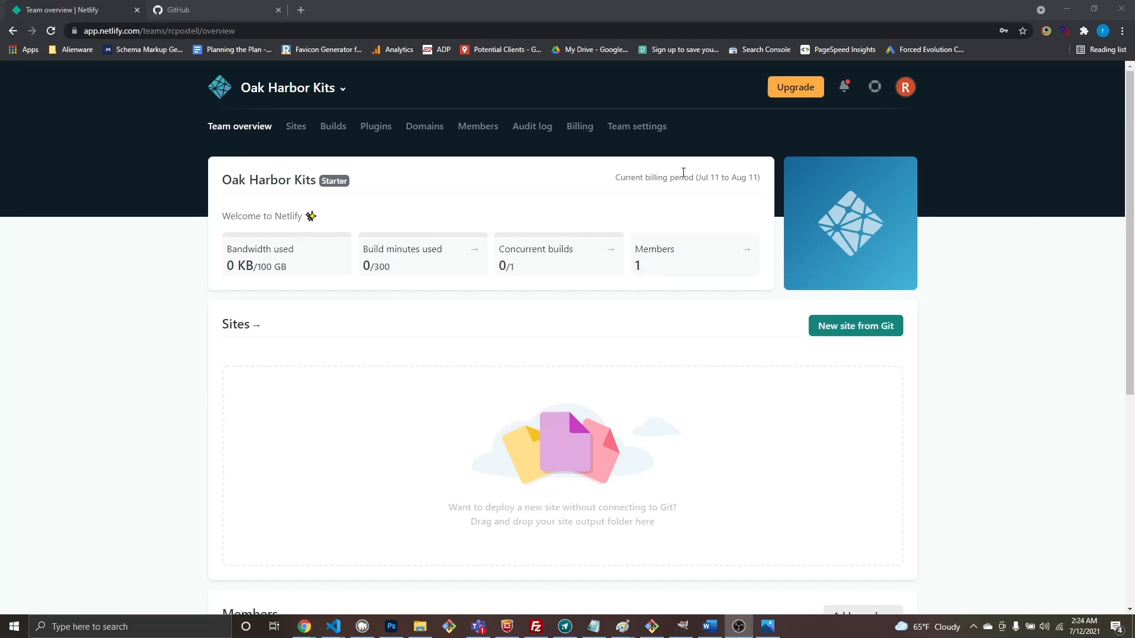
Step: Switch from the Netlify Team overview to the GitHub dashboard browser tab
left_click(211, 13)
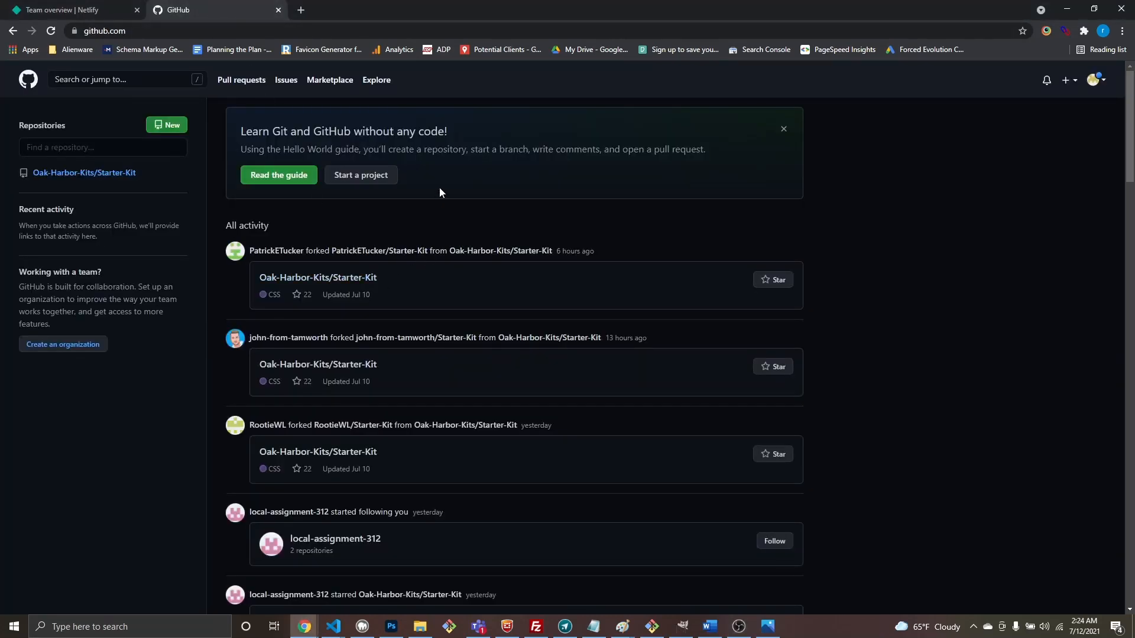
mouse_move(93, 184)
Step: Launch a Git Bash terminal and move its window off the GitHub activity feed
left_click(449, 627)
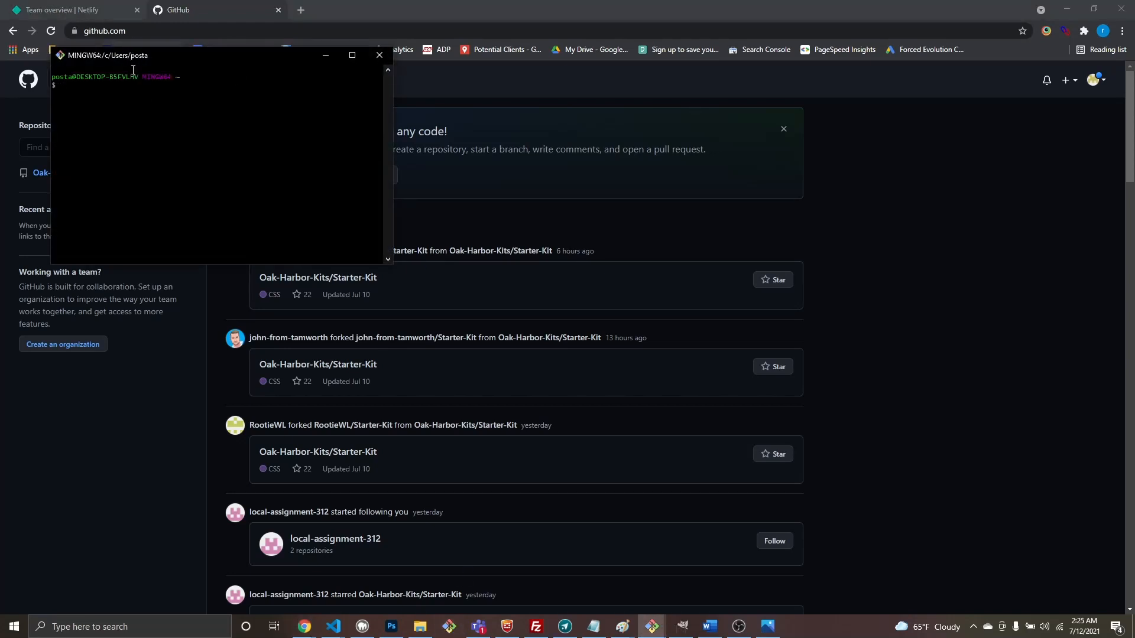
left_click_drag(132, 55, 147, 221)
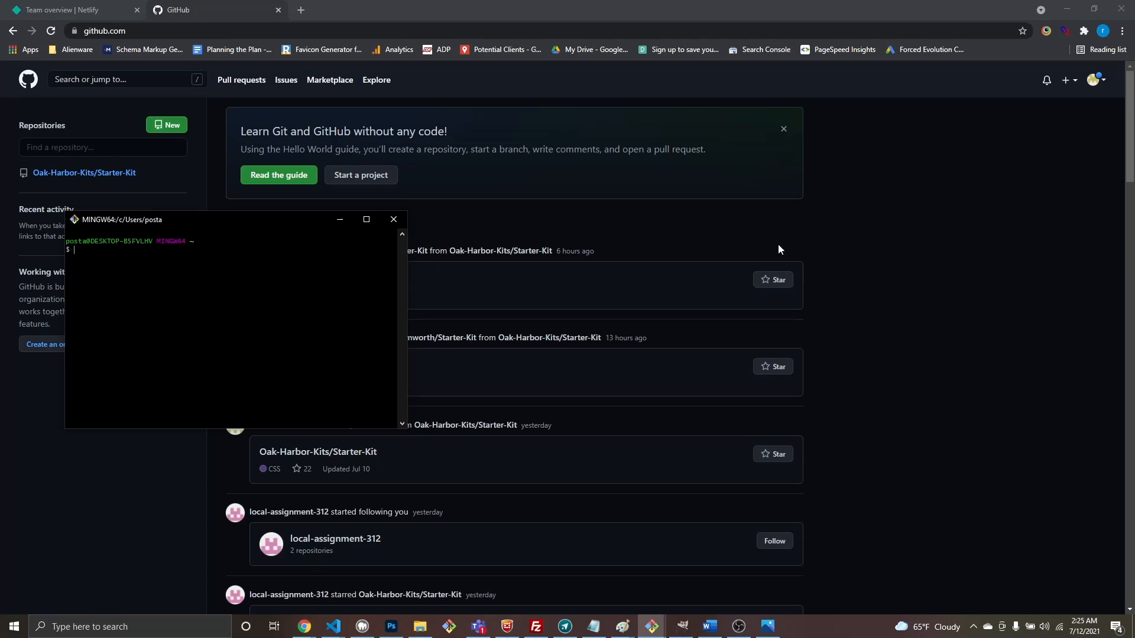
mouse_move(286, 219)
left_mouse_down()
mouse_move(299, 243)
mouse_move(281, 228)
left_mouse_up()
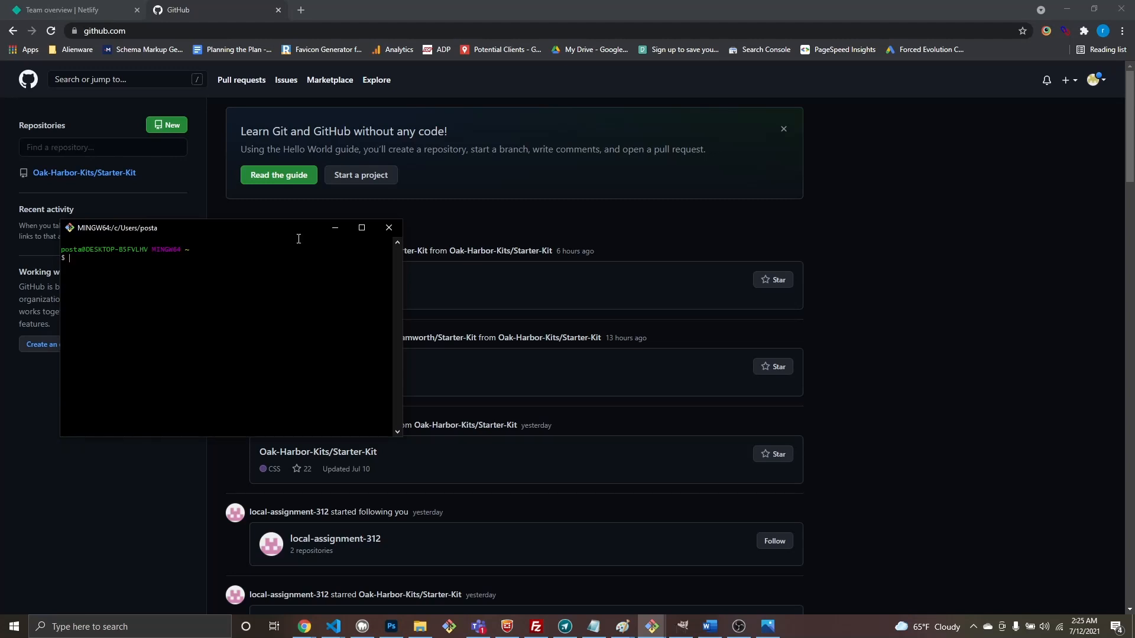
left_click_drag(307, 225, 322, 222)
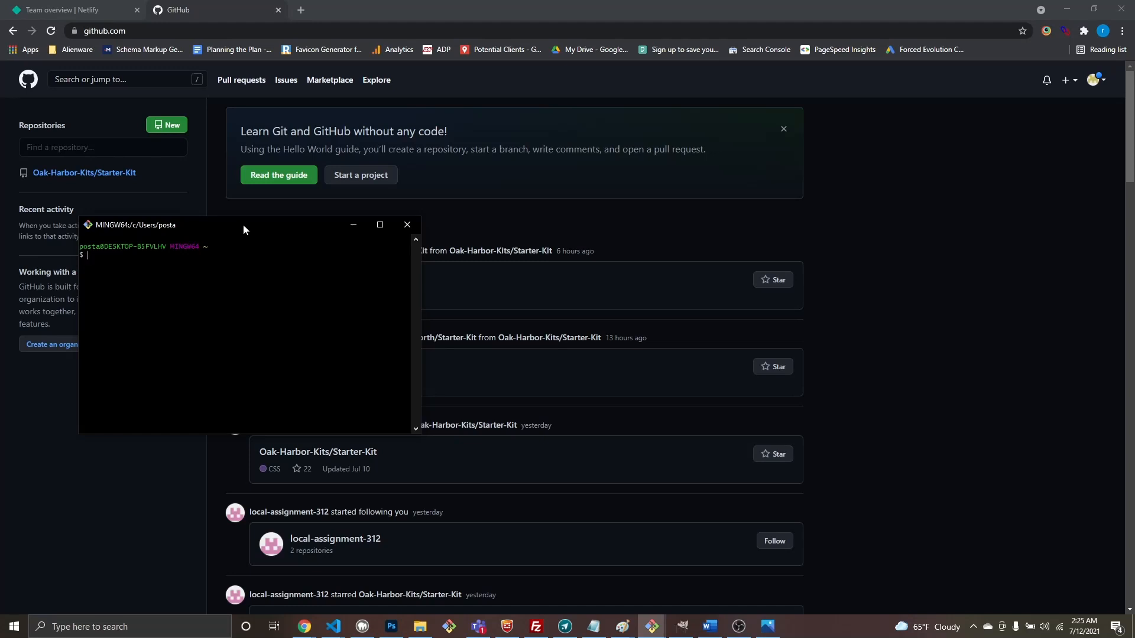
left_click_drag(243, 224, 350, 247)
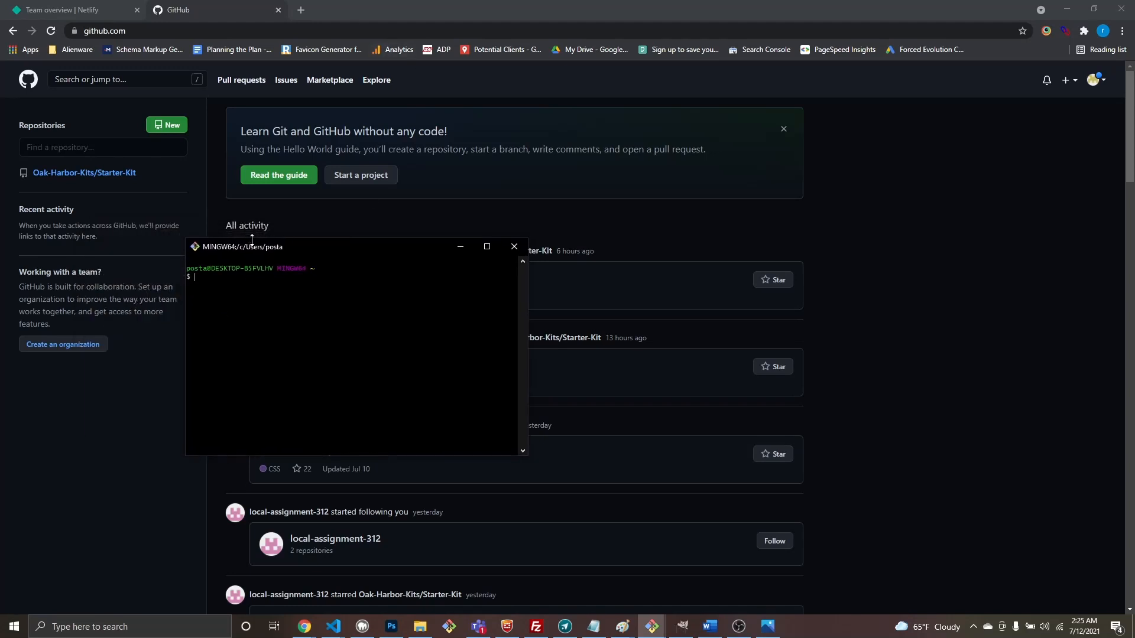
left_click_drag(263, 250, 243, 278)
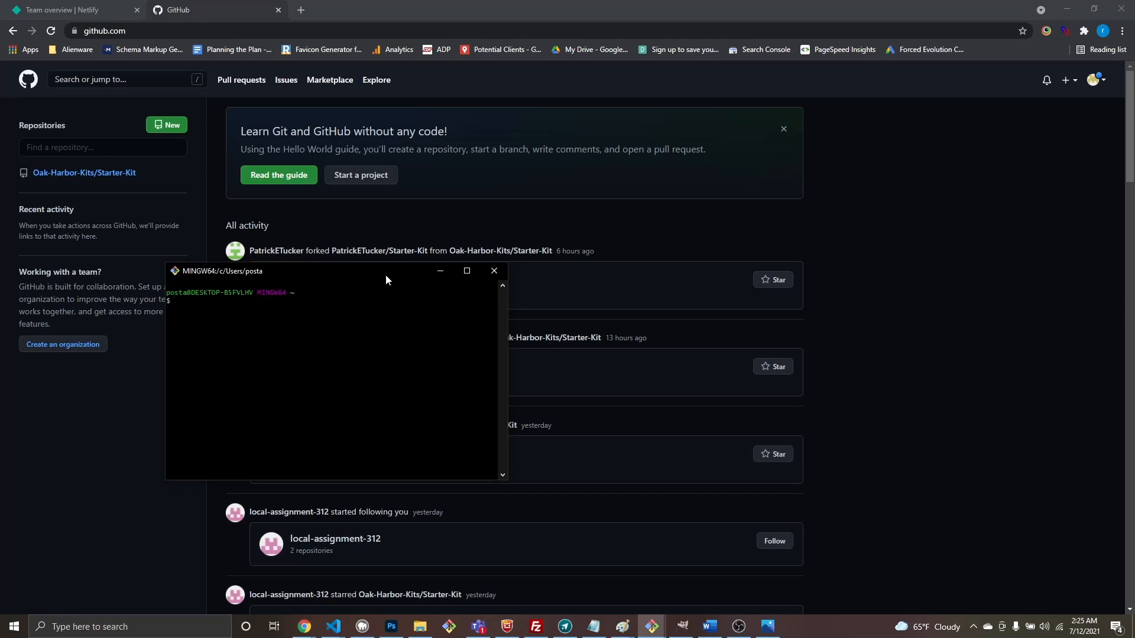
left_click_drag(386, 276, 301, 375)
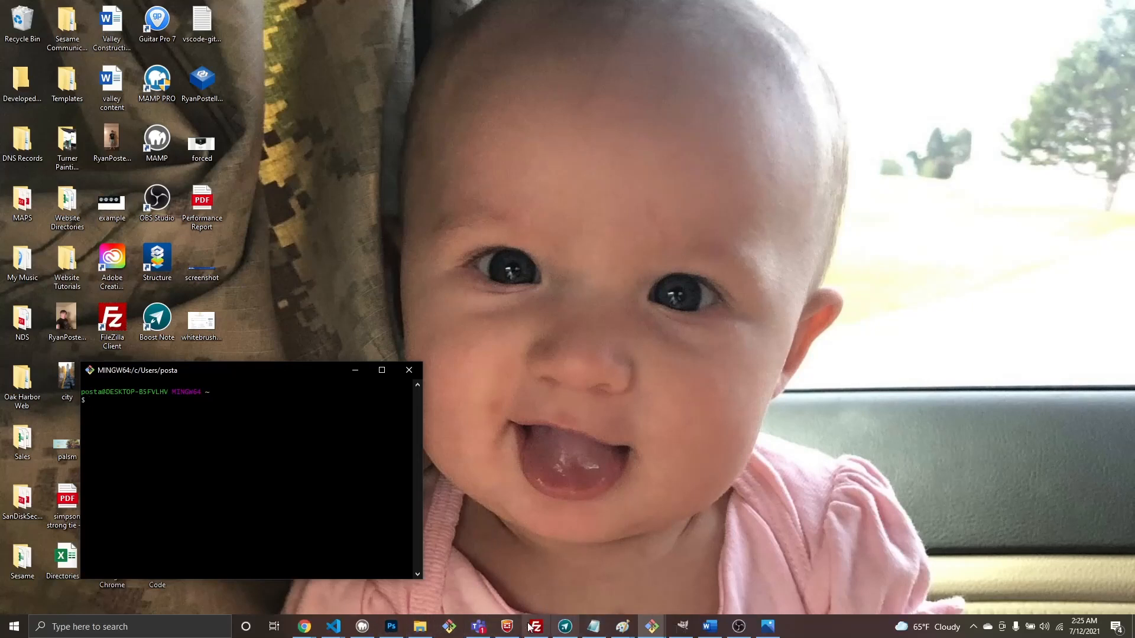
Step: Open a second Git Bash terminal at lower centre, then bring the GitHub dashboard back in front
mouse_move(308, 634)
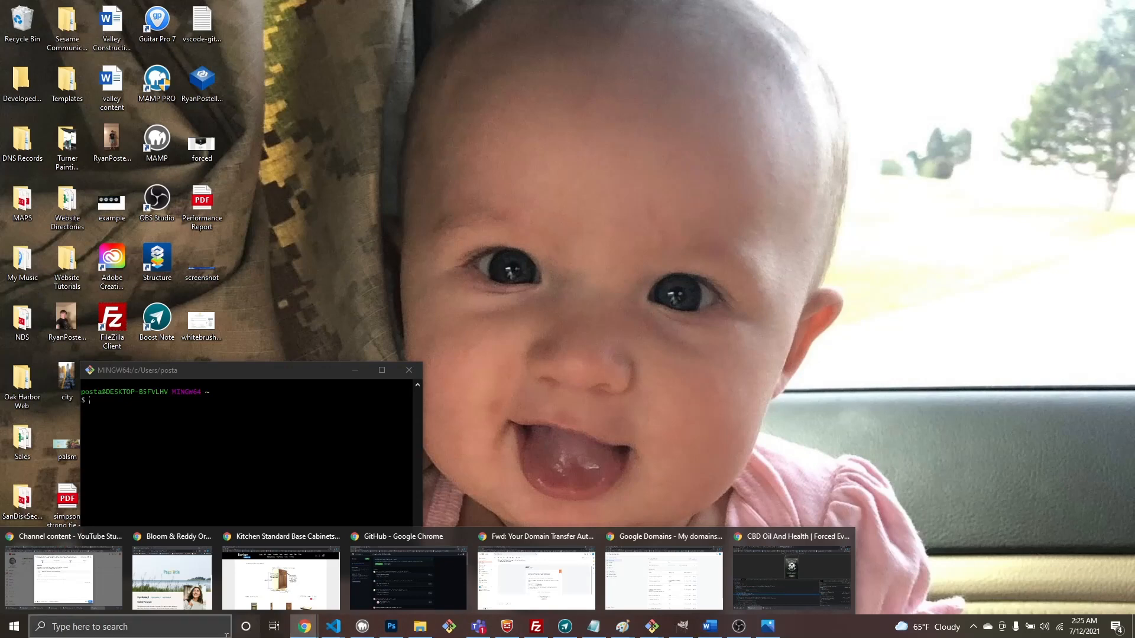
left_click(396, 582)
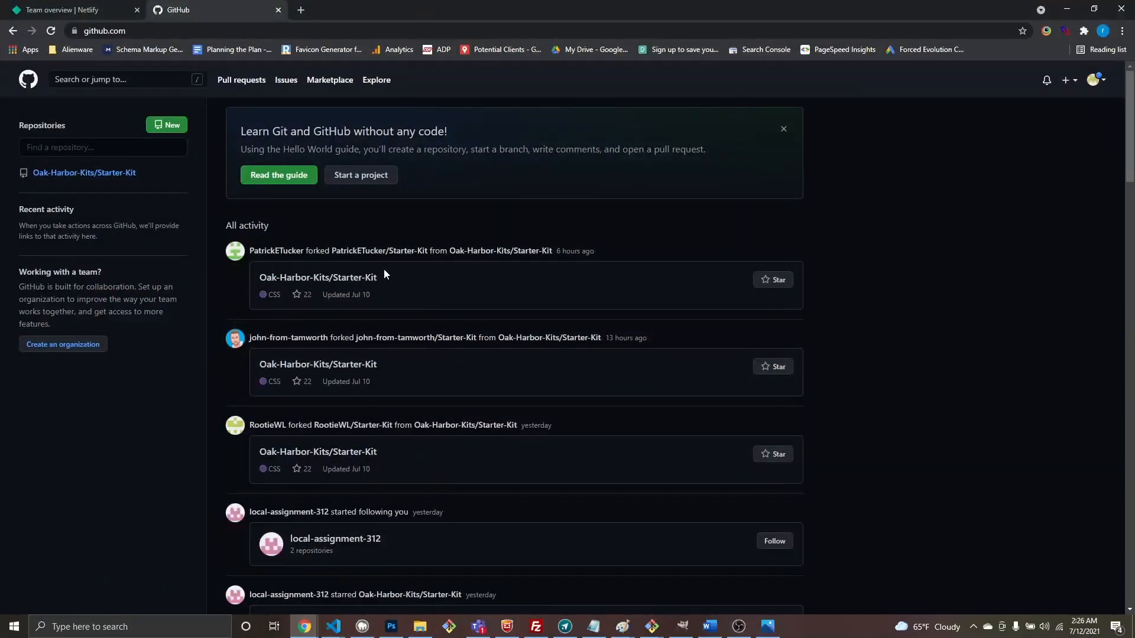
left_click(447, 627)
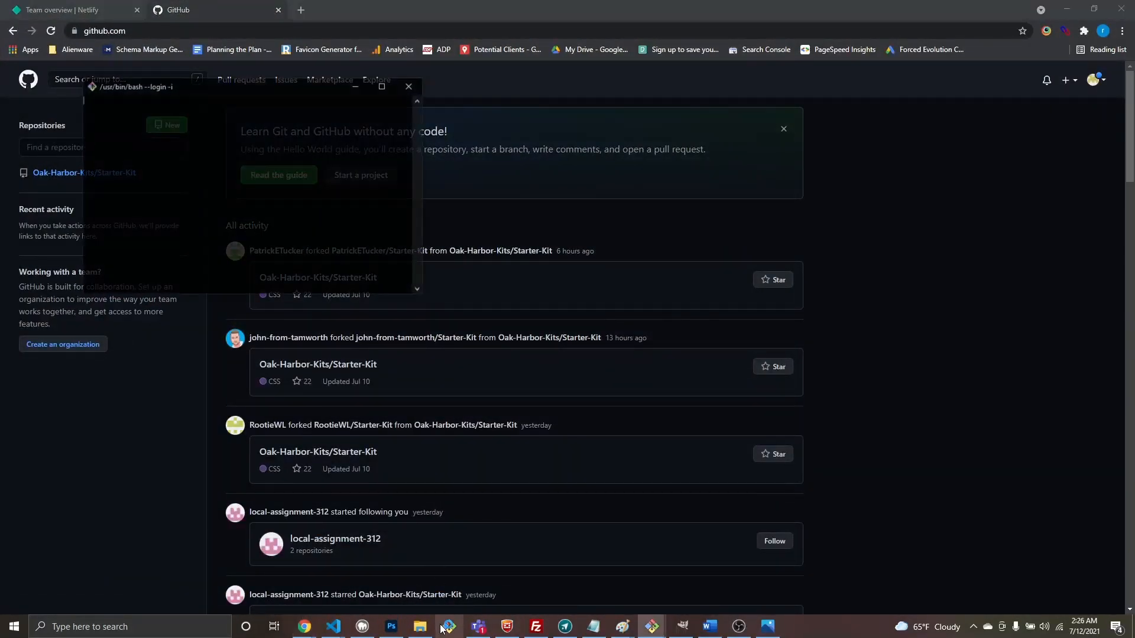
left_click_drag(270, 91, 381, 381)
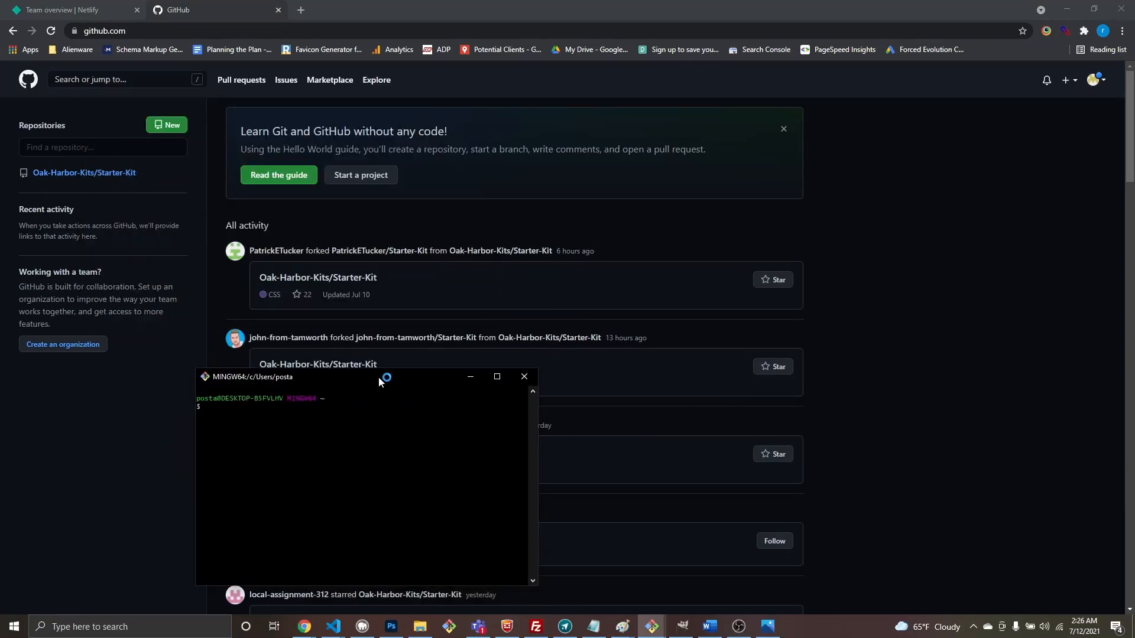
left_click(201, 132)
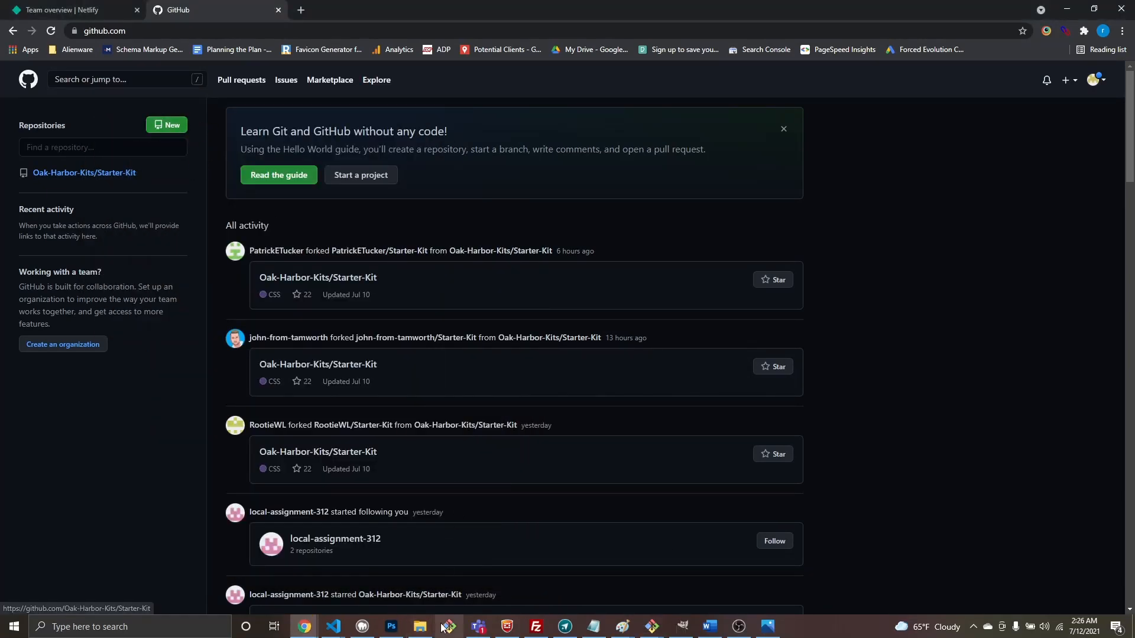
Step: Create a new public repository named forced-evolution under Oak-Harbor-Kits
left_click(178, 128)
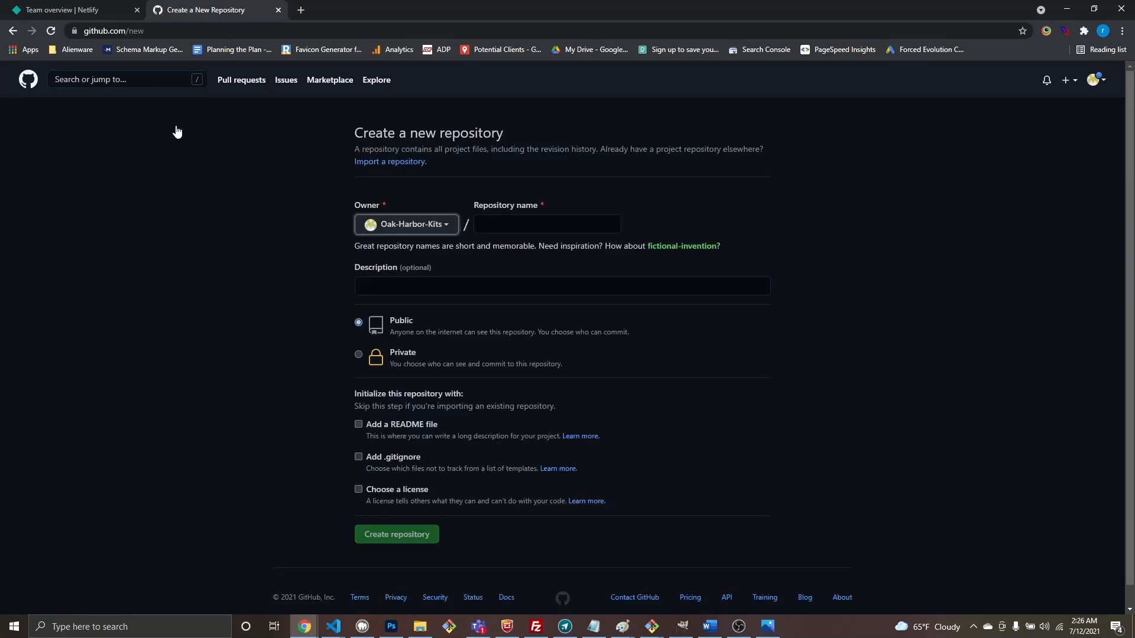
left_click(503, 228)
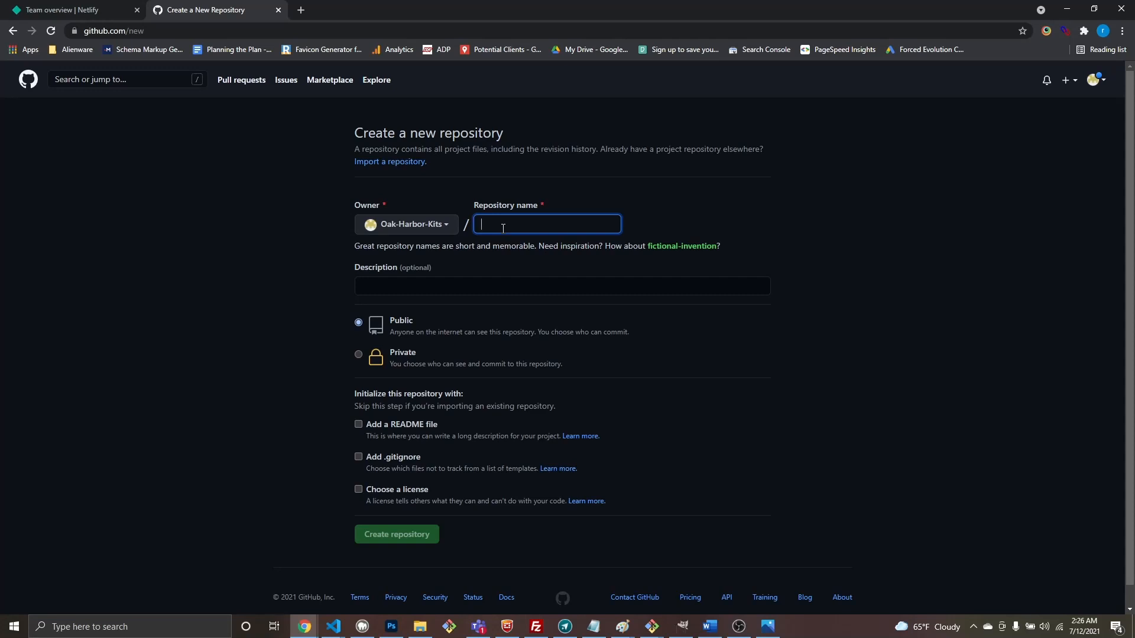
type("forced")
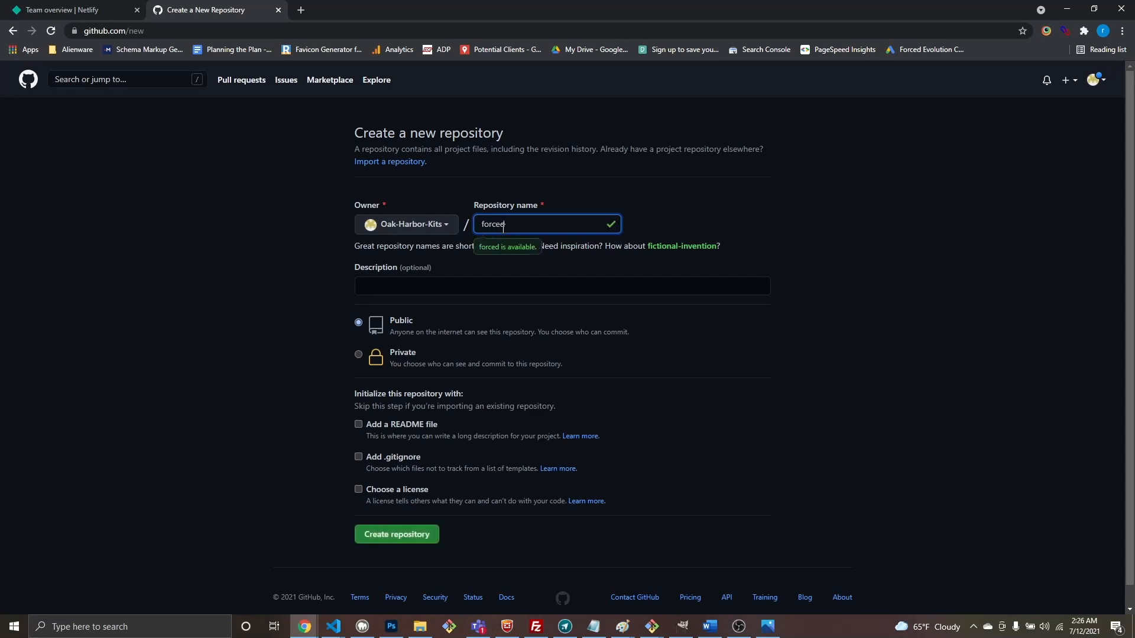
type("-evolution")
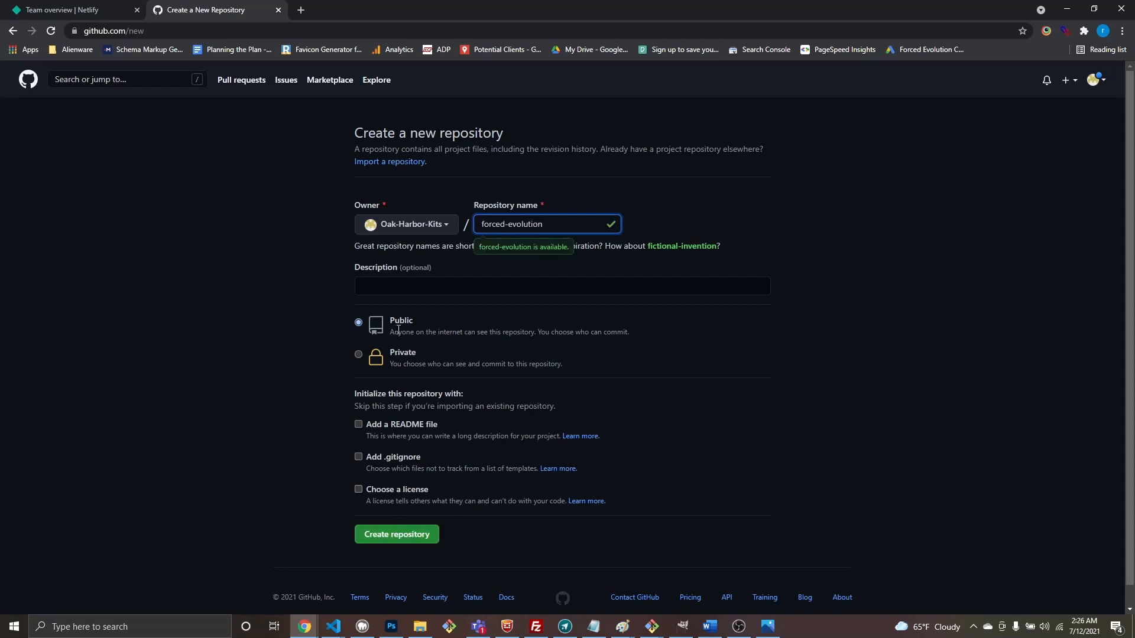
left_click(412, 537)
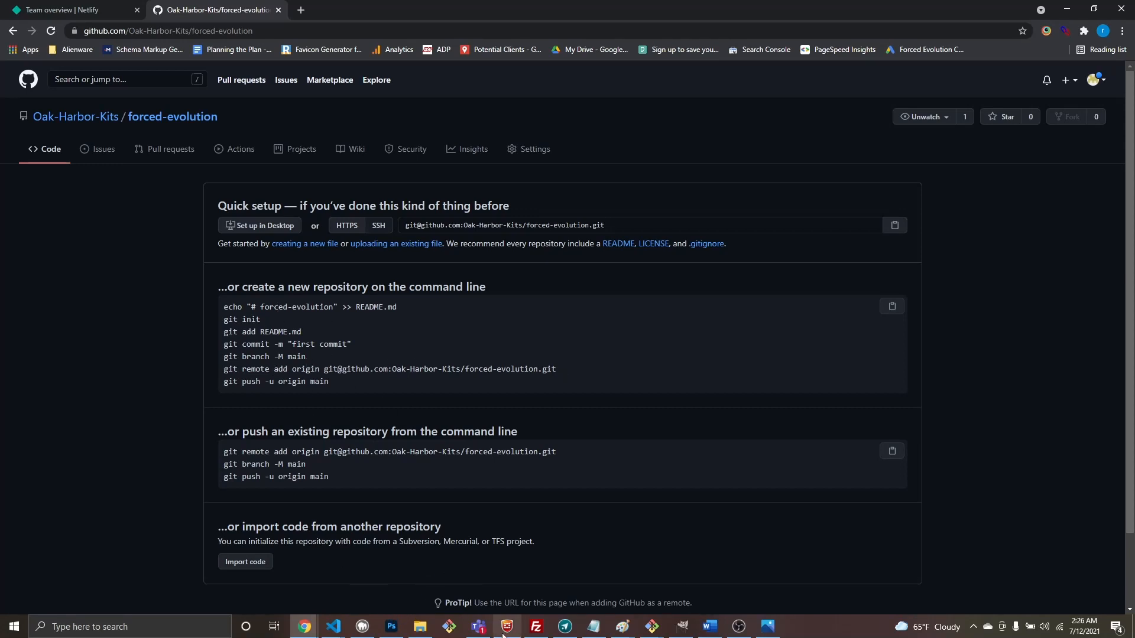
Step: Bring up the home-folder terminal, move it right, and change into the Desktop folder
mouse_move(335, 632)
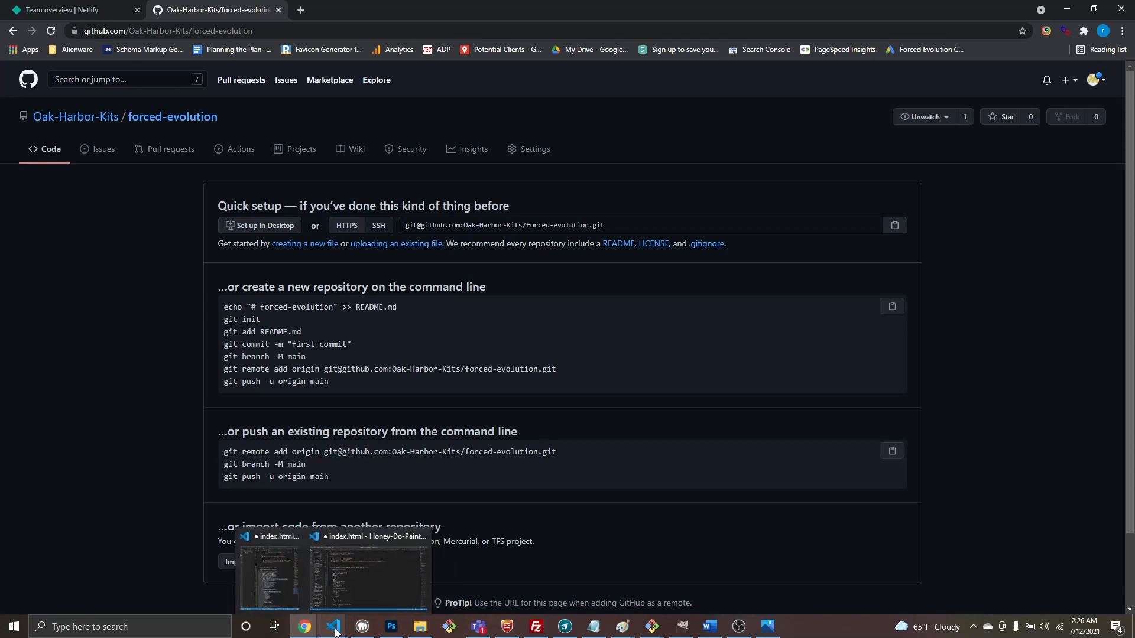
left_click(651, 629)
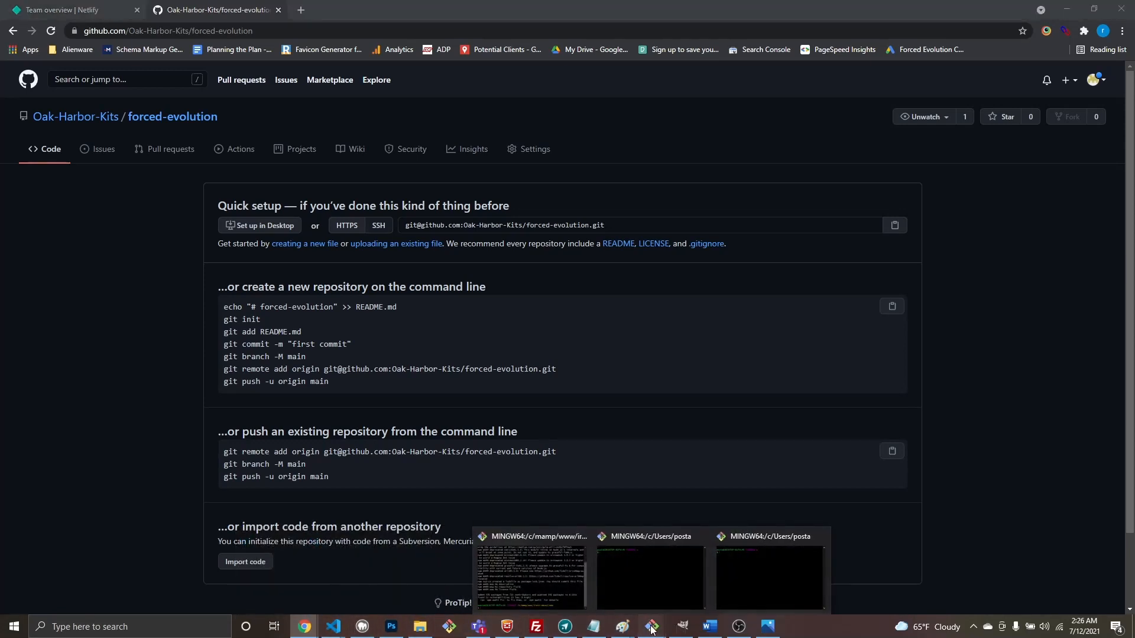
left_click(719, 580)
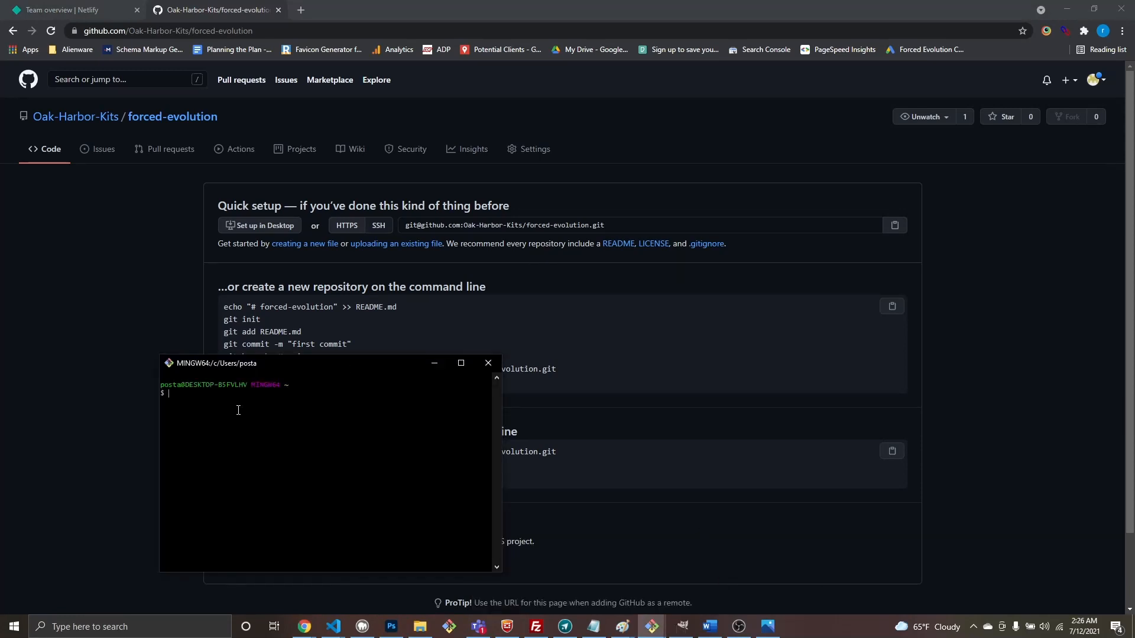
left_click_drag(290, 365, 625, 351)
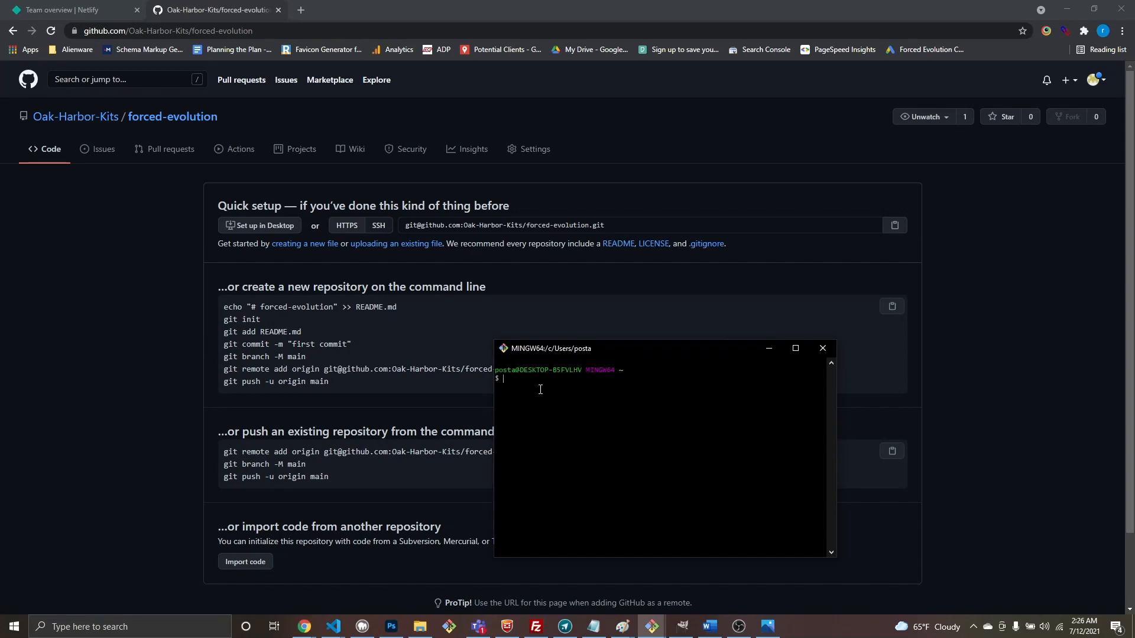
type("cd desk")
key("Tab")
key("Return")
type("/")
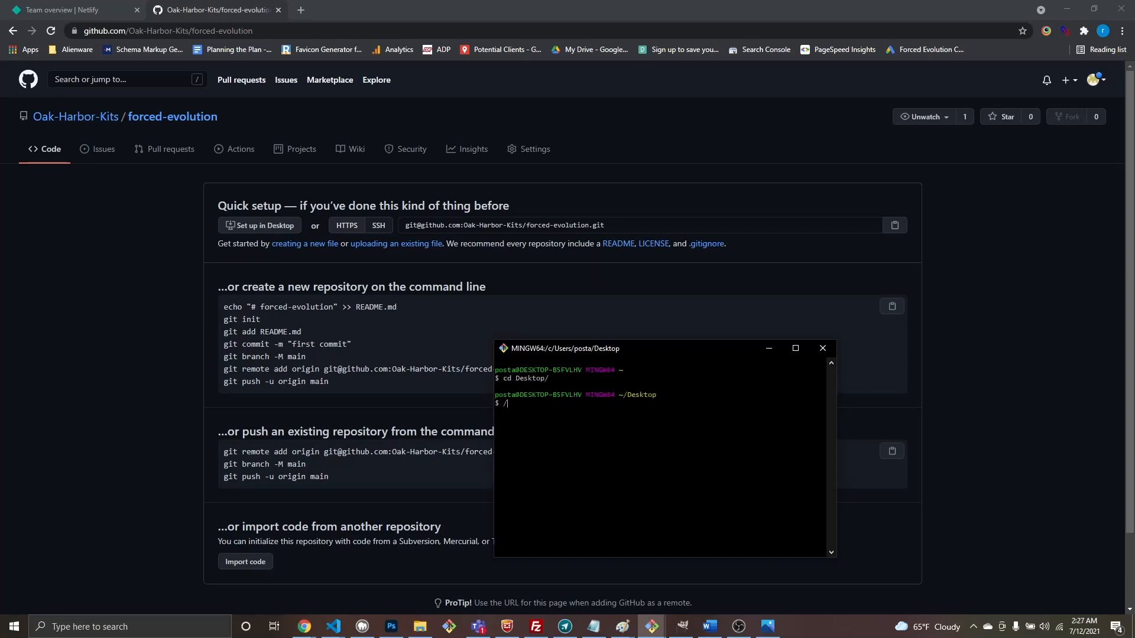
type("oak")
key("BackSpace")
key("BackSpace")
key("BackSpace")
key("BackSpace")
type("/Oak")
key("BackSpace")
key("BackSpace")
key("BackSpace")
key("BackSpace")
Step: Minimize the browser and spare terminal, then bring back the forced-evolution page and Desktop terminal
left_click(1068, 8)
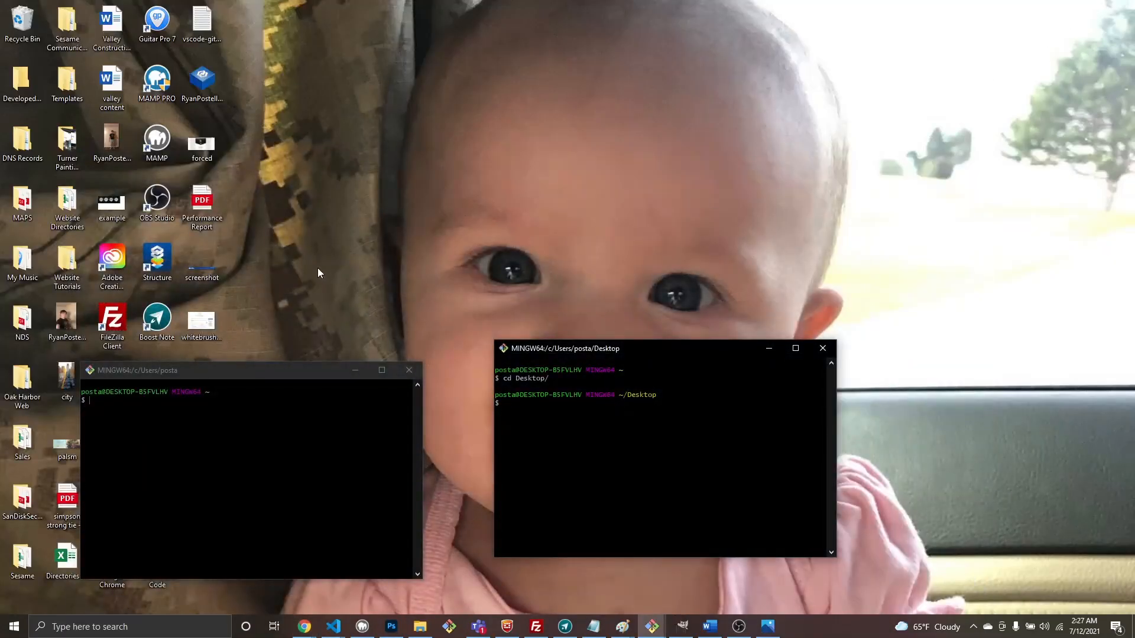
left_click(358, 375)
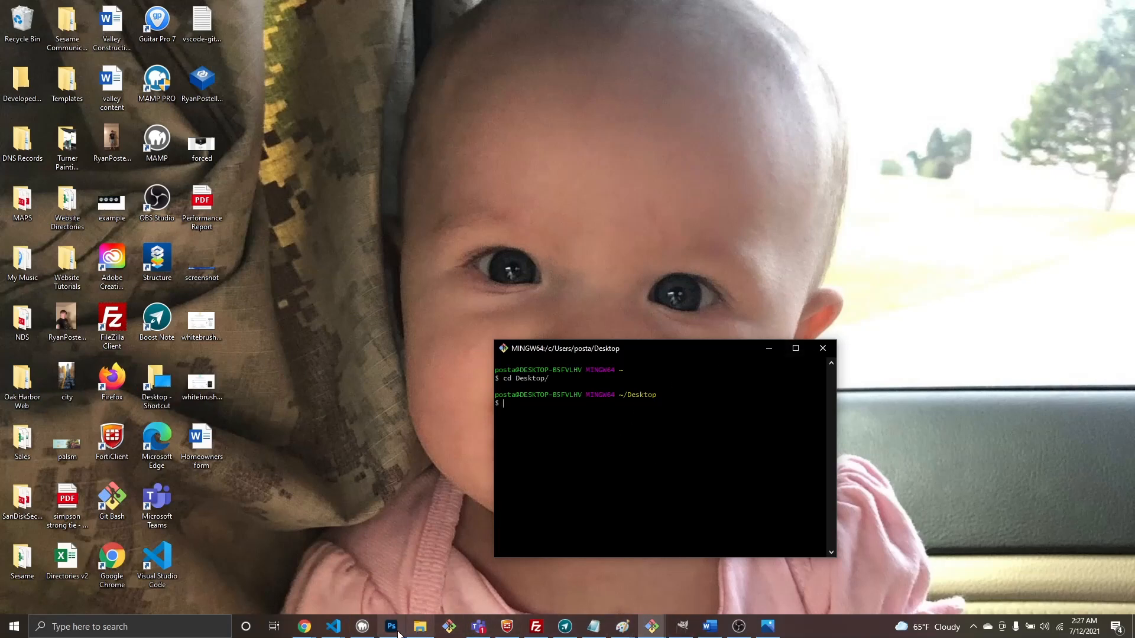
left_click(305, 627)
left_click(471, 582)
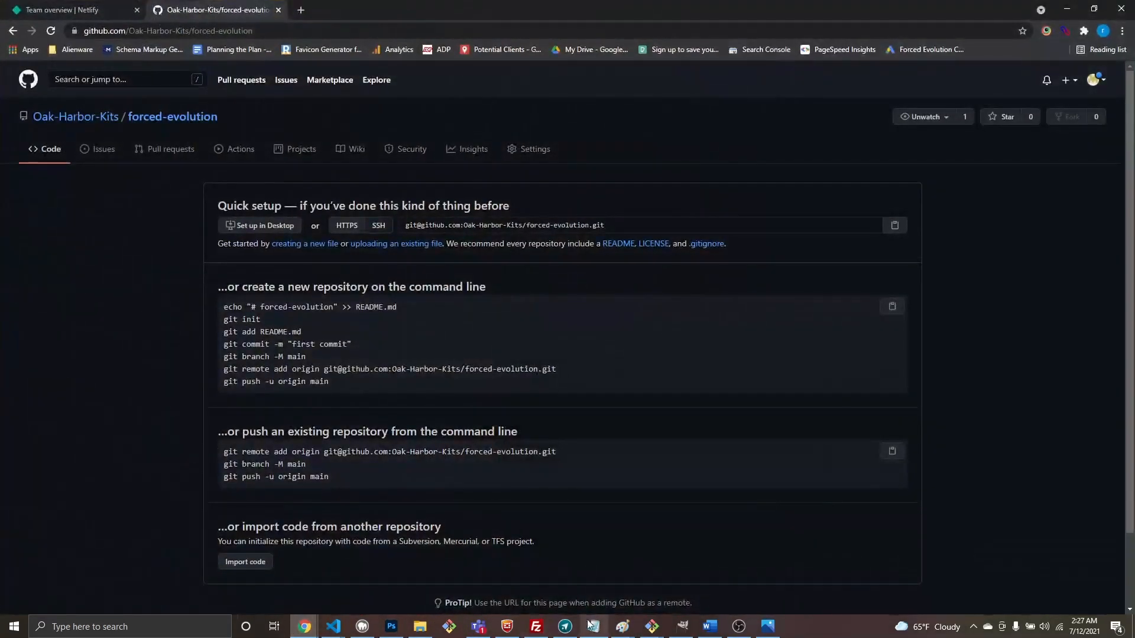
left_click(653, 627)
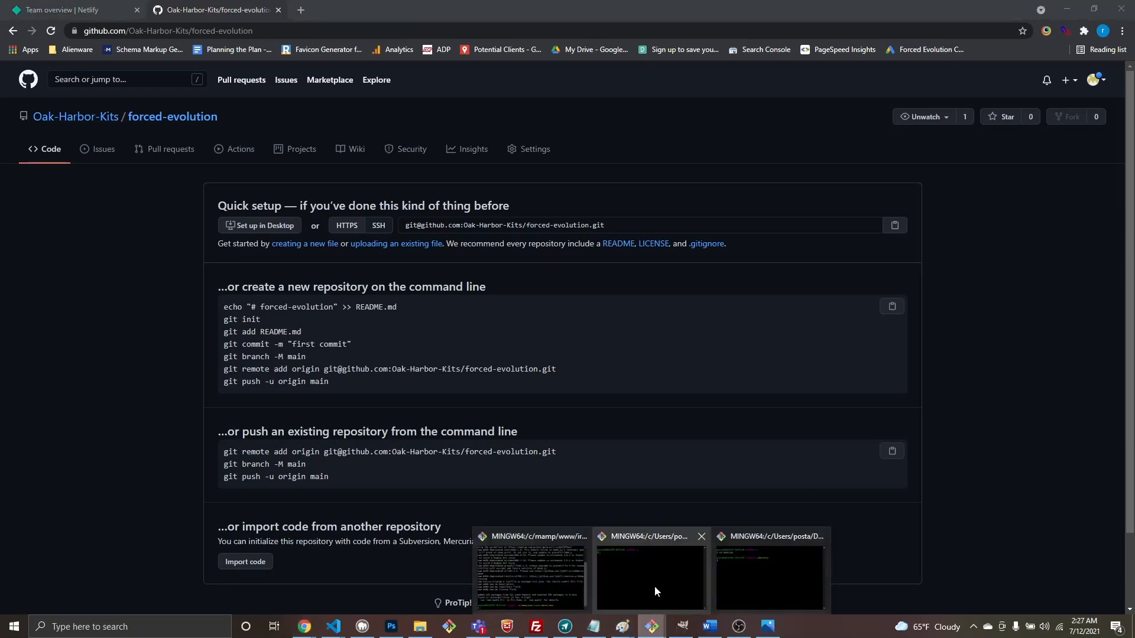
left_click(744, 535)
Step: Change into Oak Harbor Web, then New folder, then the Forced Evolution folder
left_click_drag(658, 347, 435, 298)
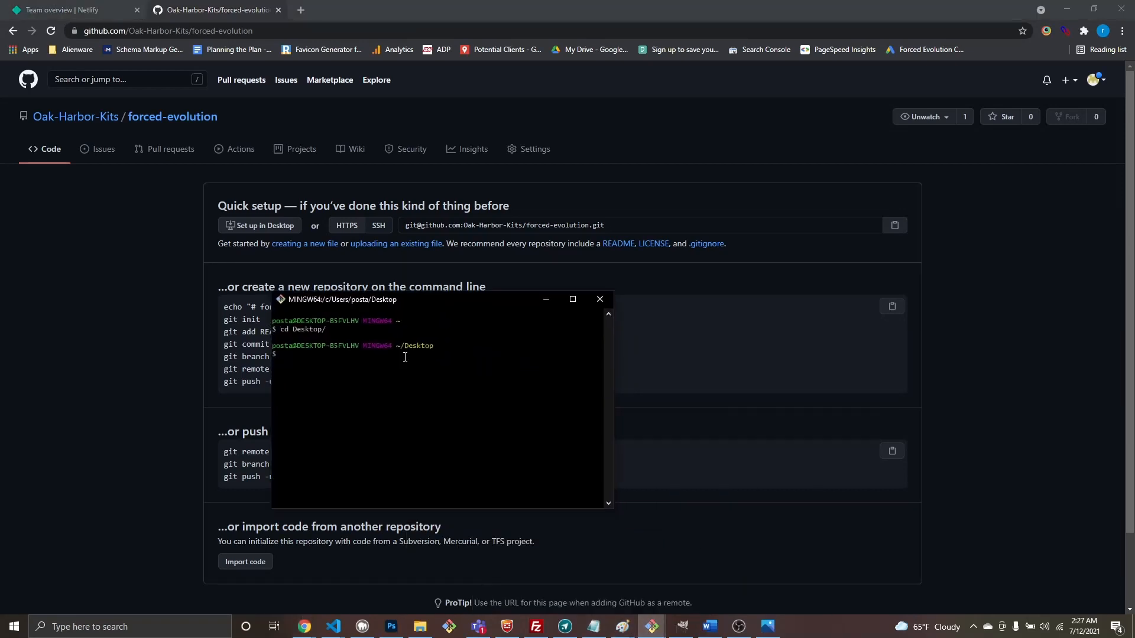
type("cd oak")
key("Tab")
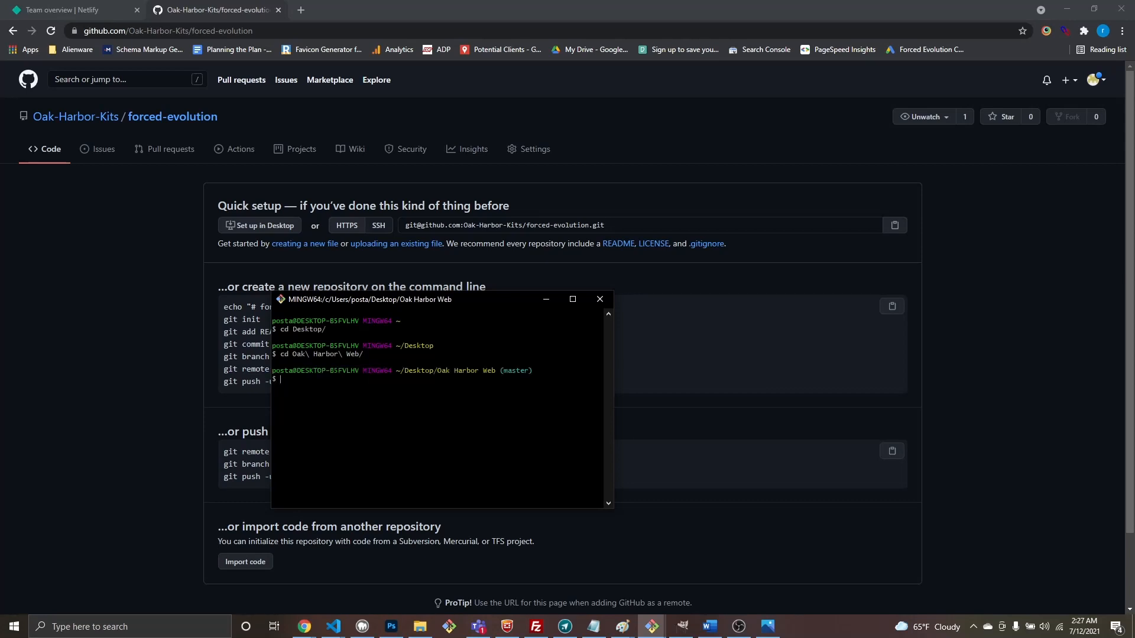
type("cd New")
key("Tab")
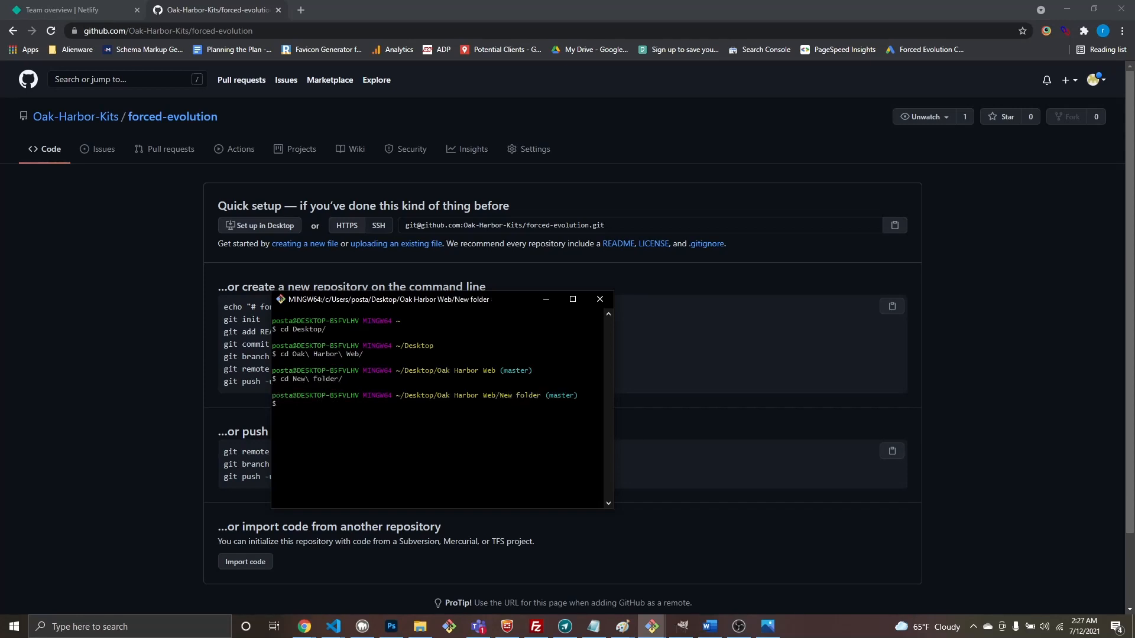
type("cd Forced")
key("Tab")
key("Return")
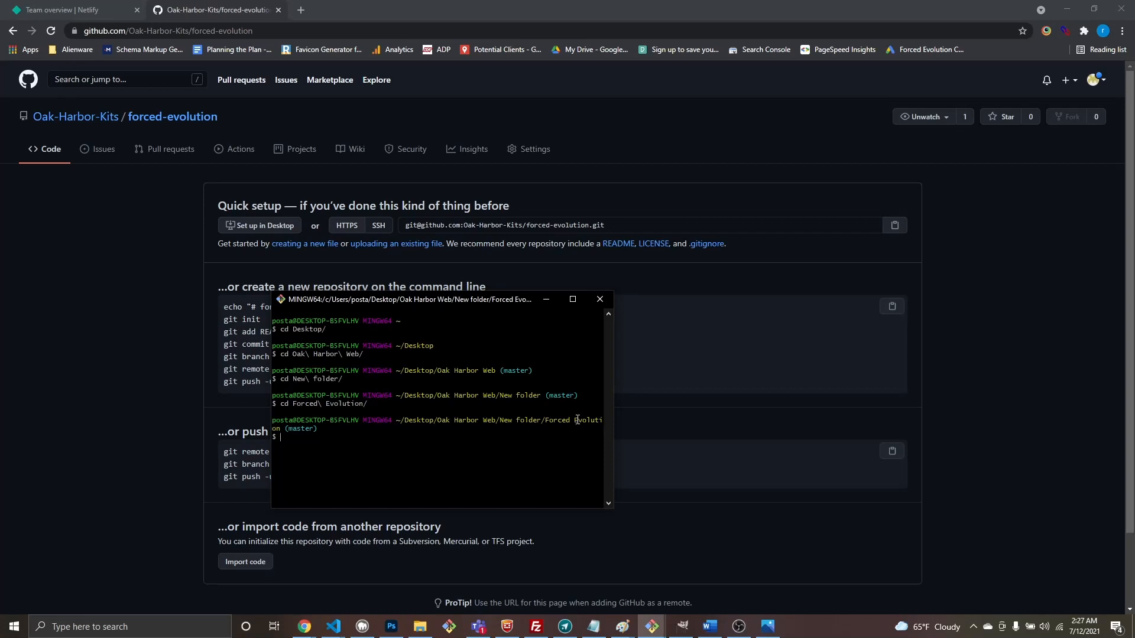
Step: Move the terminal to the upper right and run git init in Forced Evolution
left_click_drag(451, 305, 751, 162)
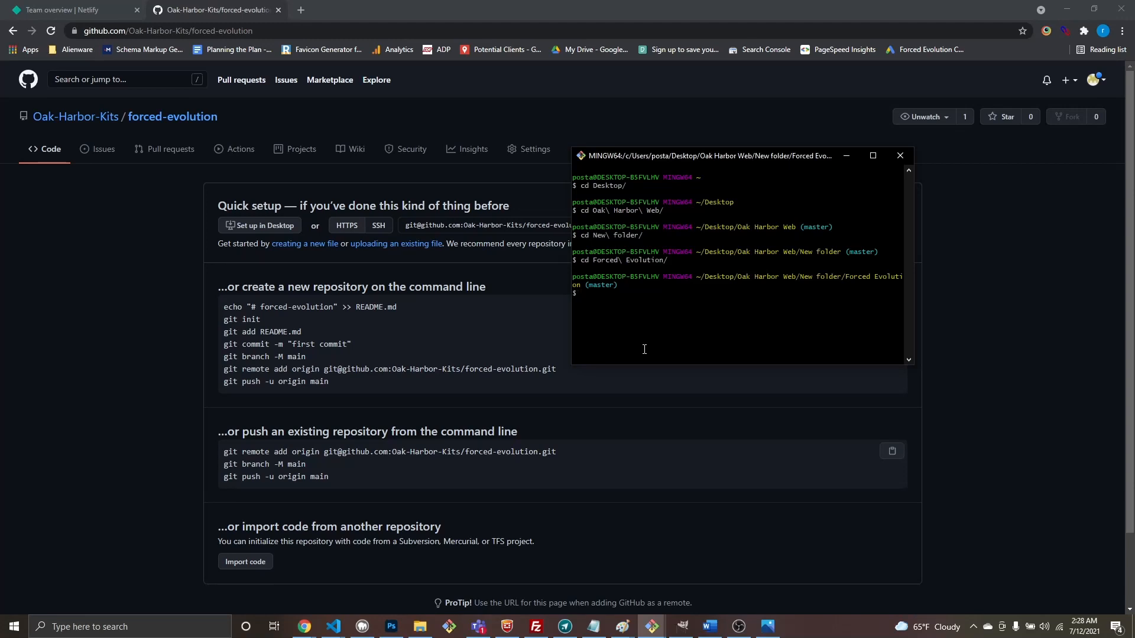
type("git init")
key("Return")
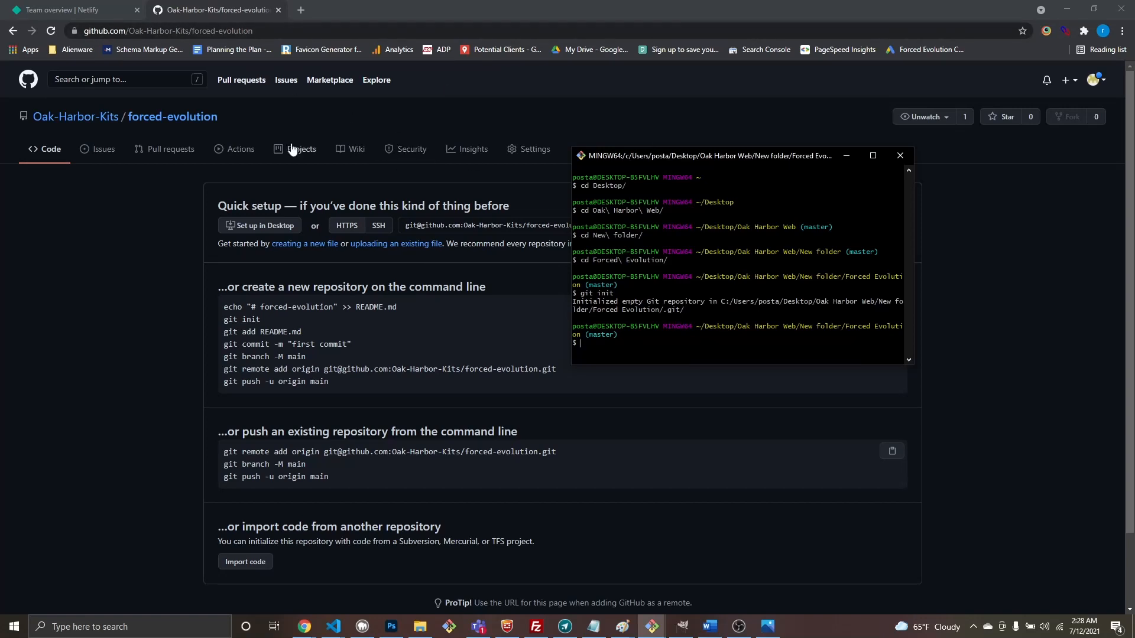
mouse_move(77, 121)
Step: Stage all files with git add and commit them with the message "first commit"
type("git add .")
key("Return")
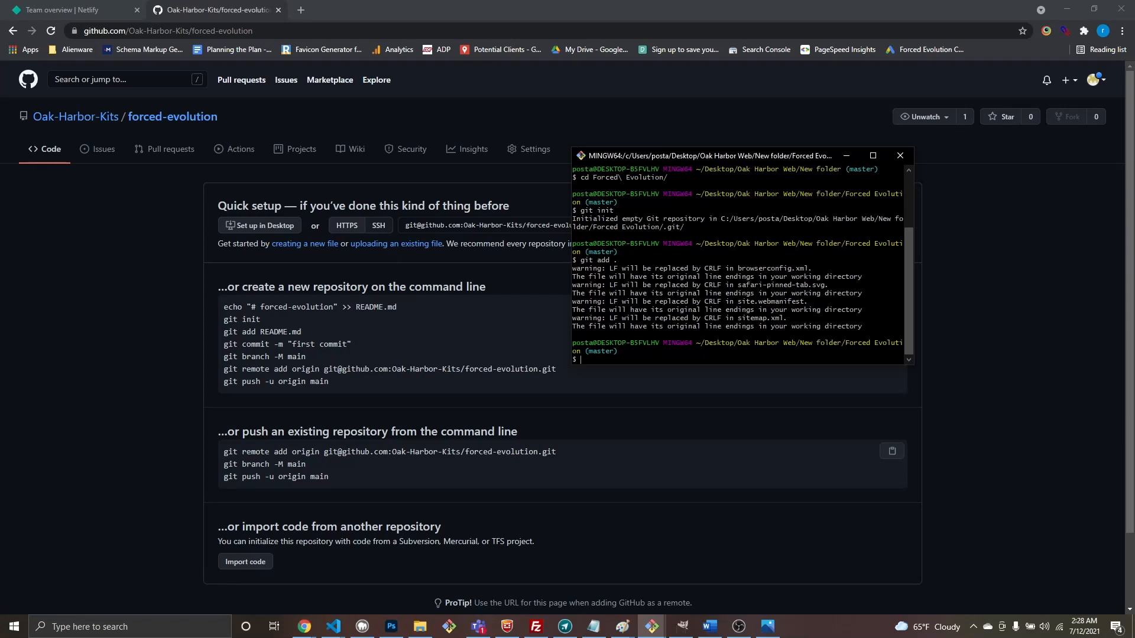
type("git commit -m \"first commit\"")
key("Return")
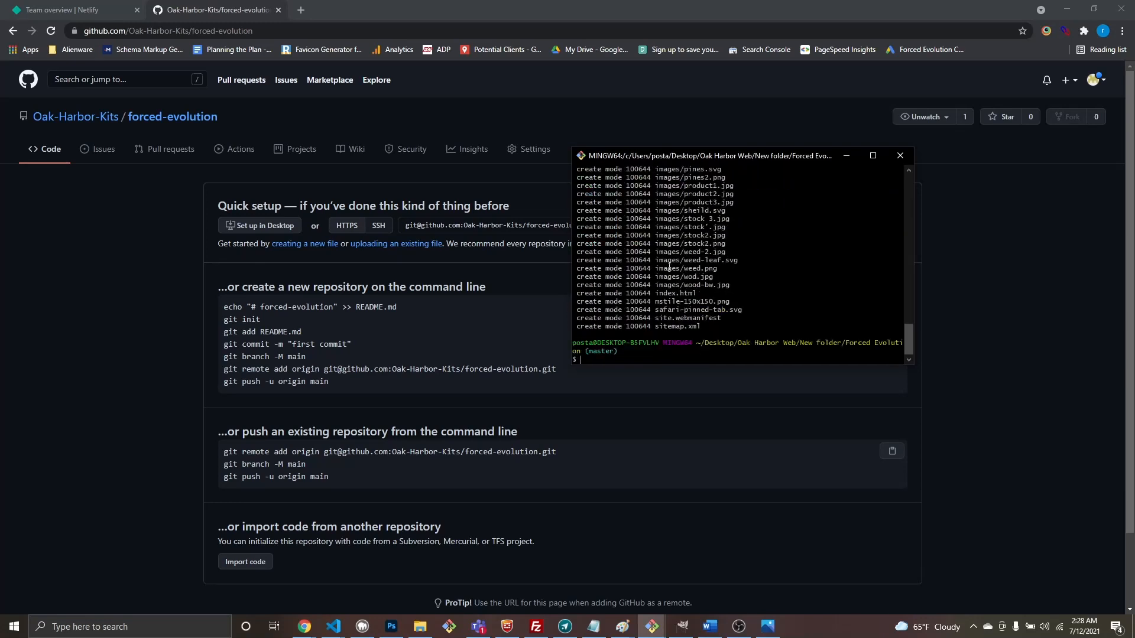
Step: Scroll through the commit output showing 101 files changed and 5255 insertions
scroll(669, 267, "up", 15)
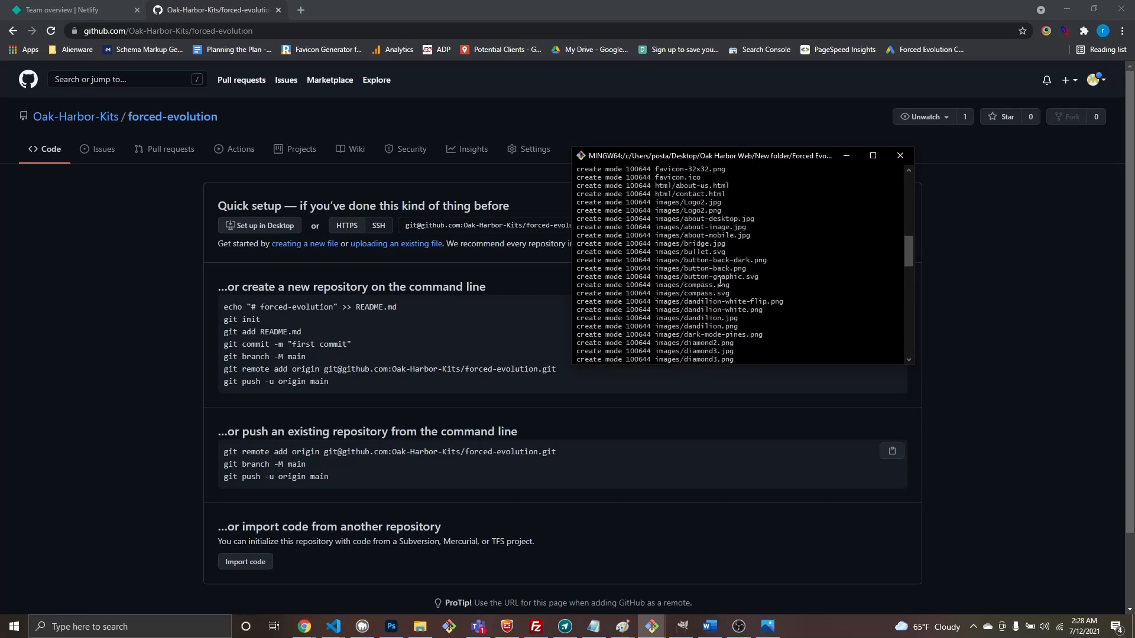
scroll(720, 281, "up", 6)
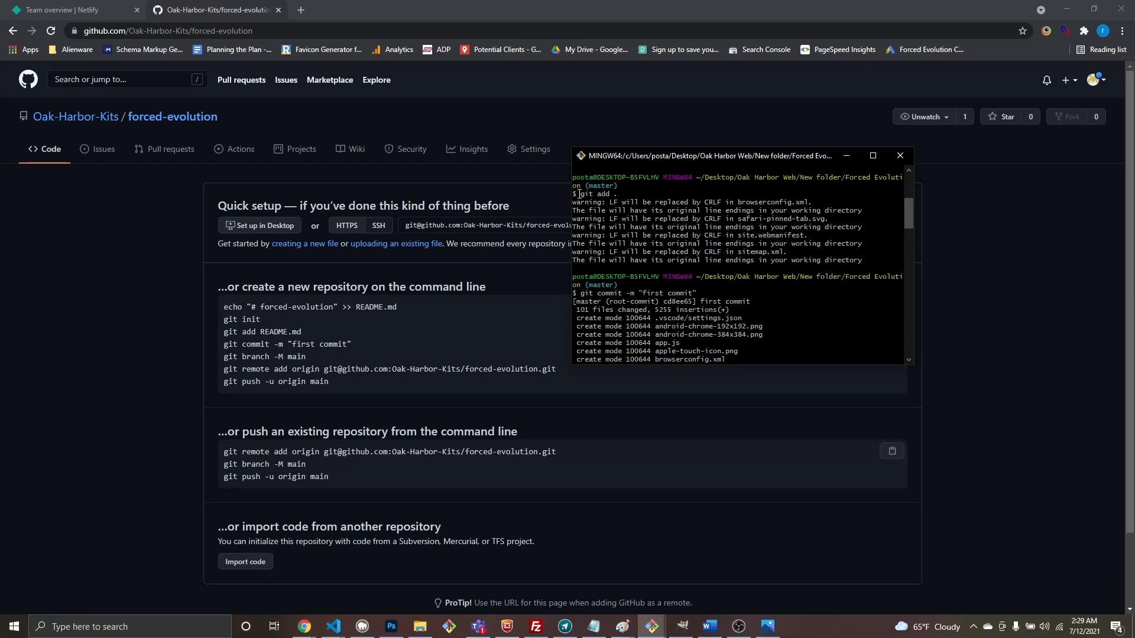
left_click_drag(580, 194, 622, 195)
scroll(589, 224, "up", 4)
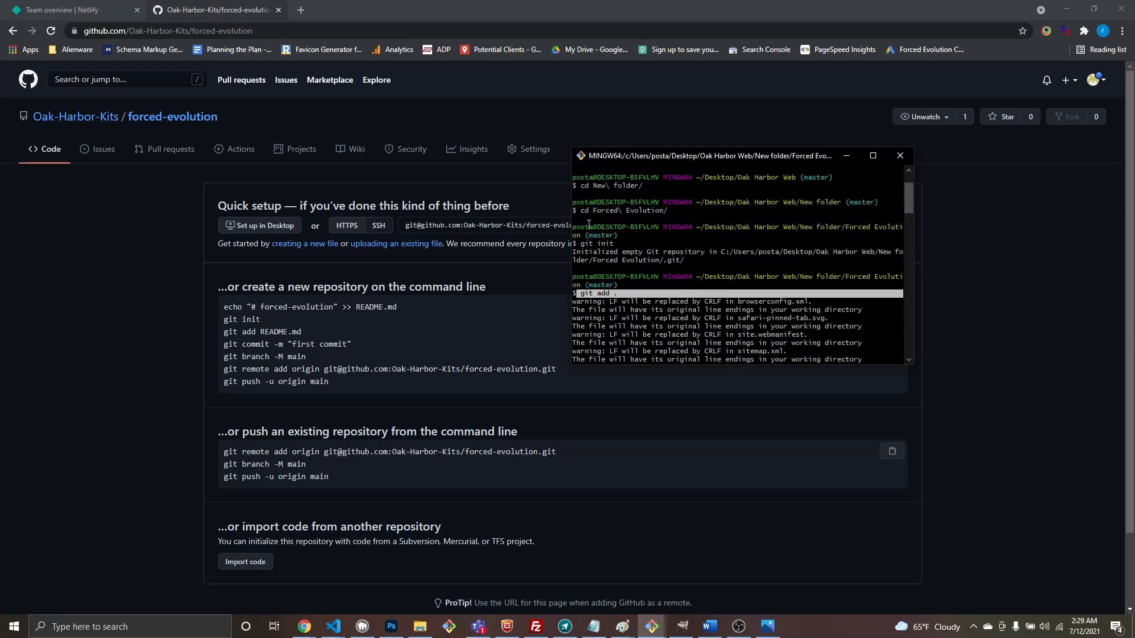
left_click_drag(617, 244, 714, 240)
scroll(626, 261, "down", 6)
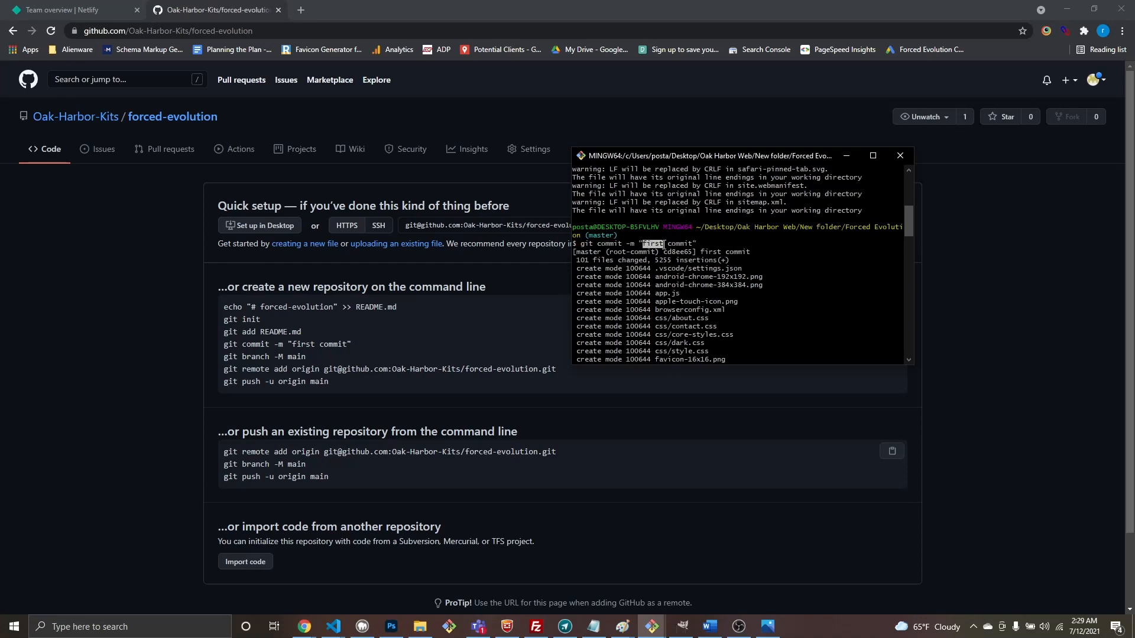
scroll(686, 263, "down", 6)
scroll(716, 273, "down", 15)
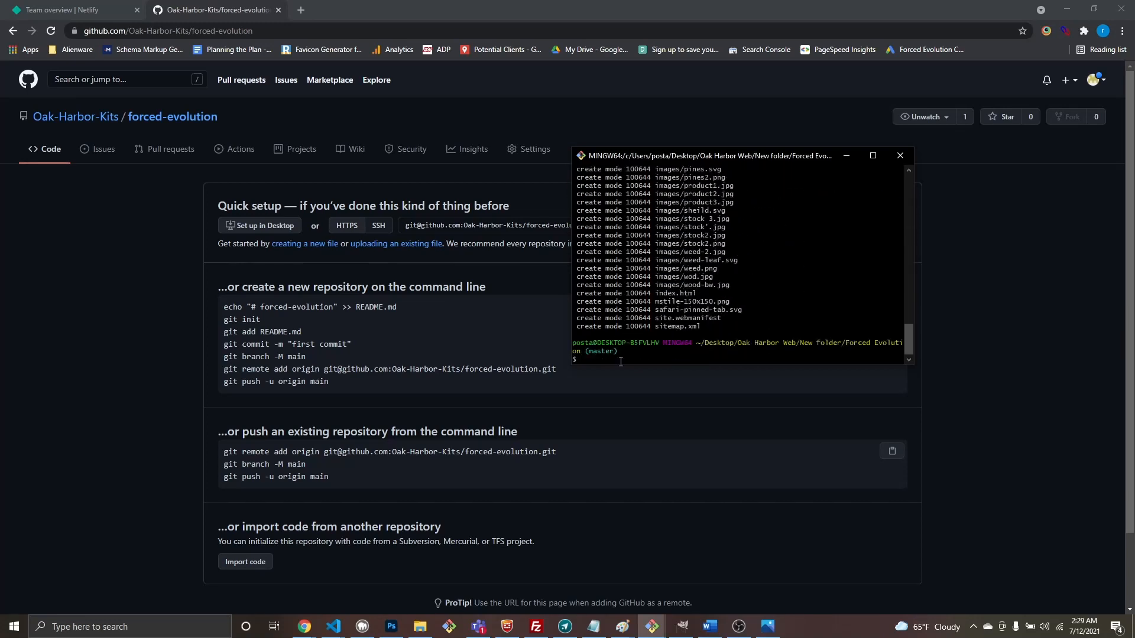
Step: Copy the git remote add origin command from the forced-evolution quick-setup page
left_click(244, 369)
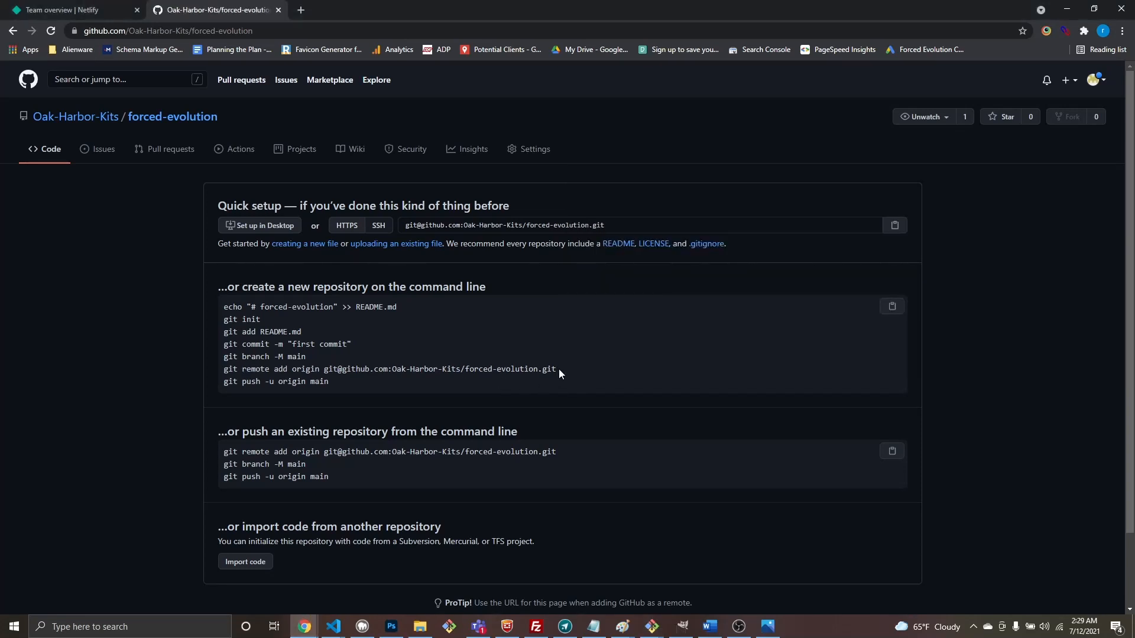
left_click_drag(559, 369, 225, 372)
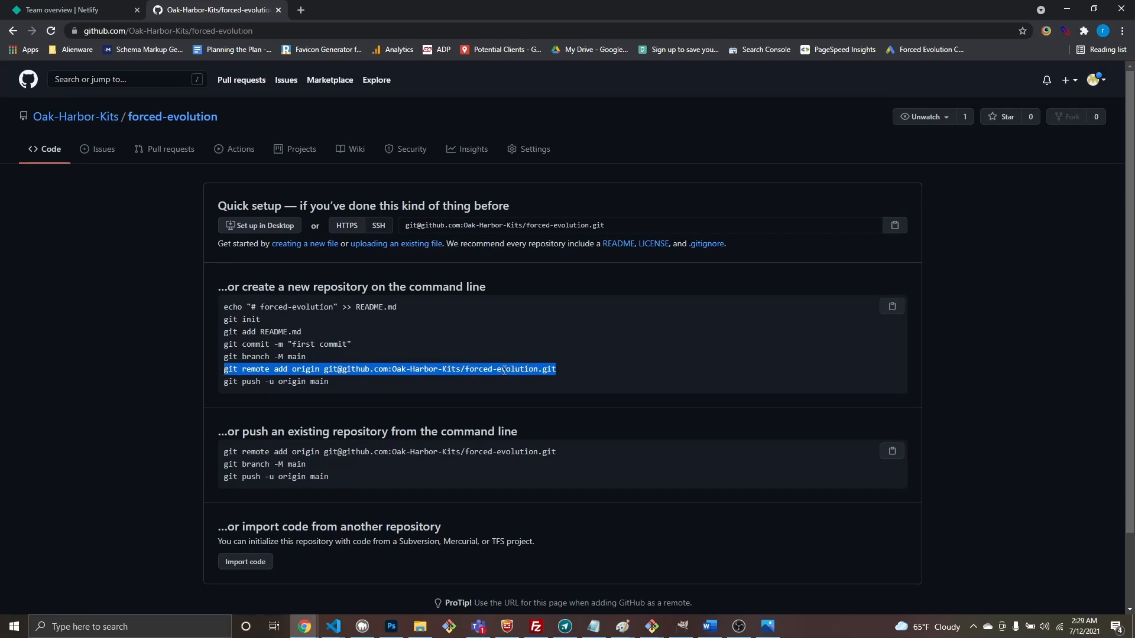
right_click(389, 368)
left_click(429, 378)
Step: Add forced-evolution as origin in the Forced Evolution terminal and run git push -u origin master
left_click(652, 627)
left_click(743, 577)
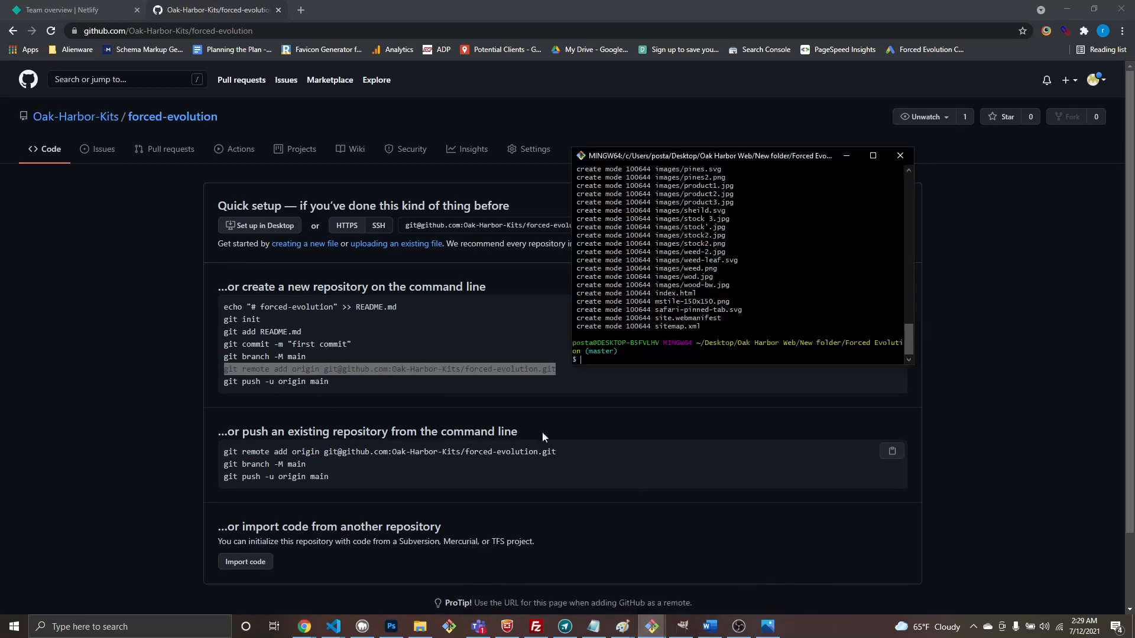
right_click(602, 361)
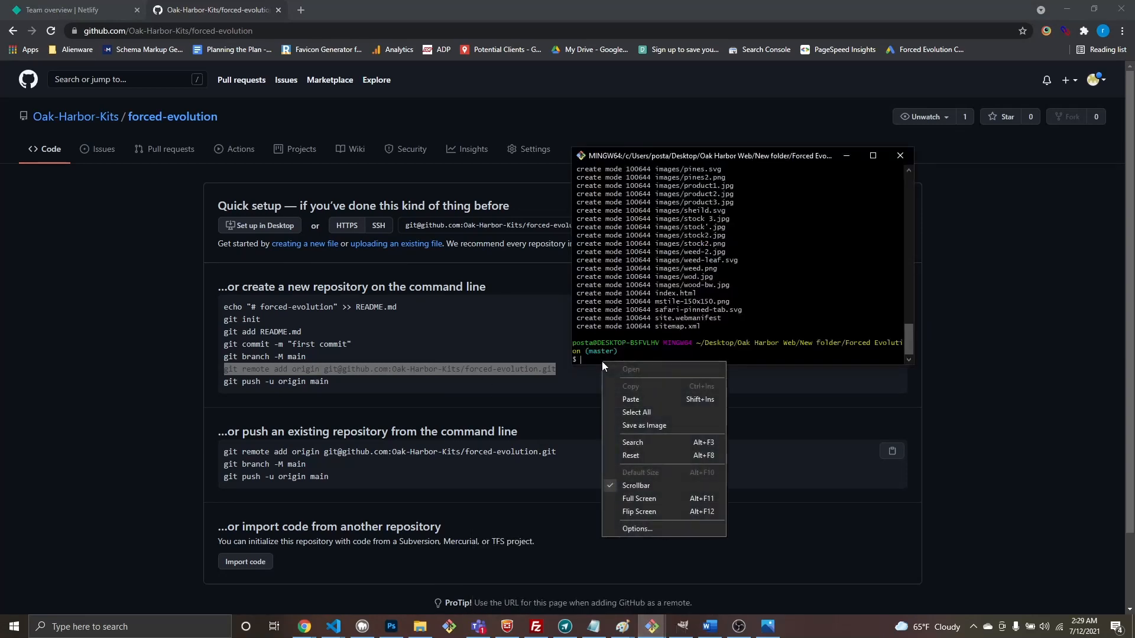
left_click(647, 401)
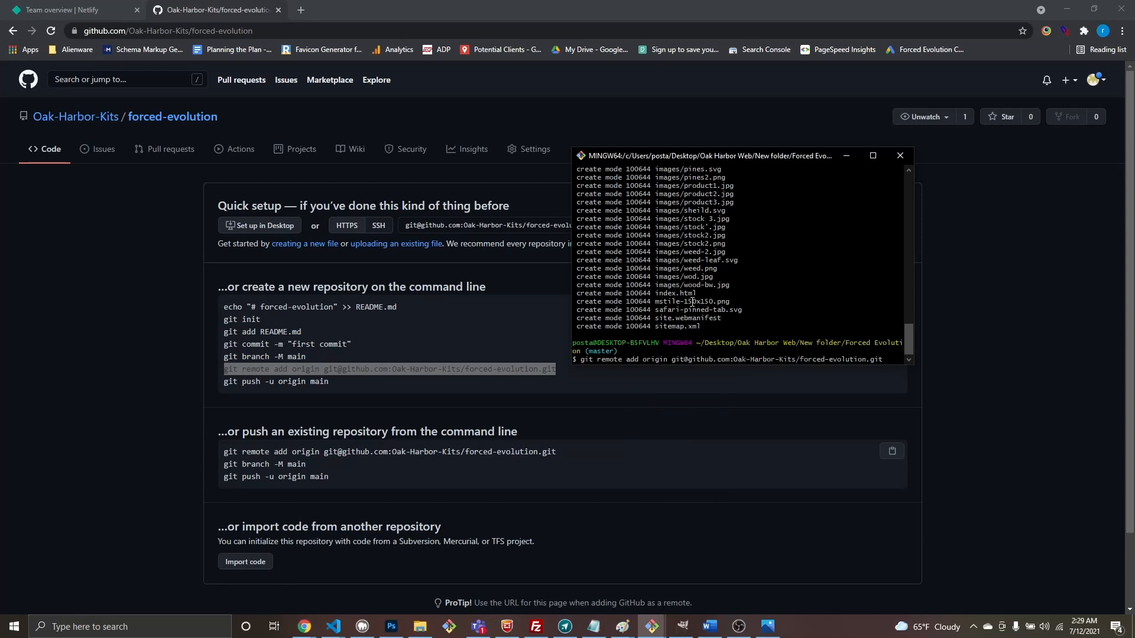
key("Return")
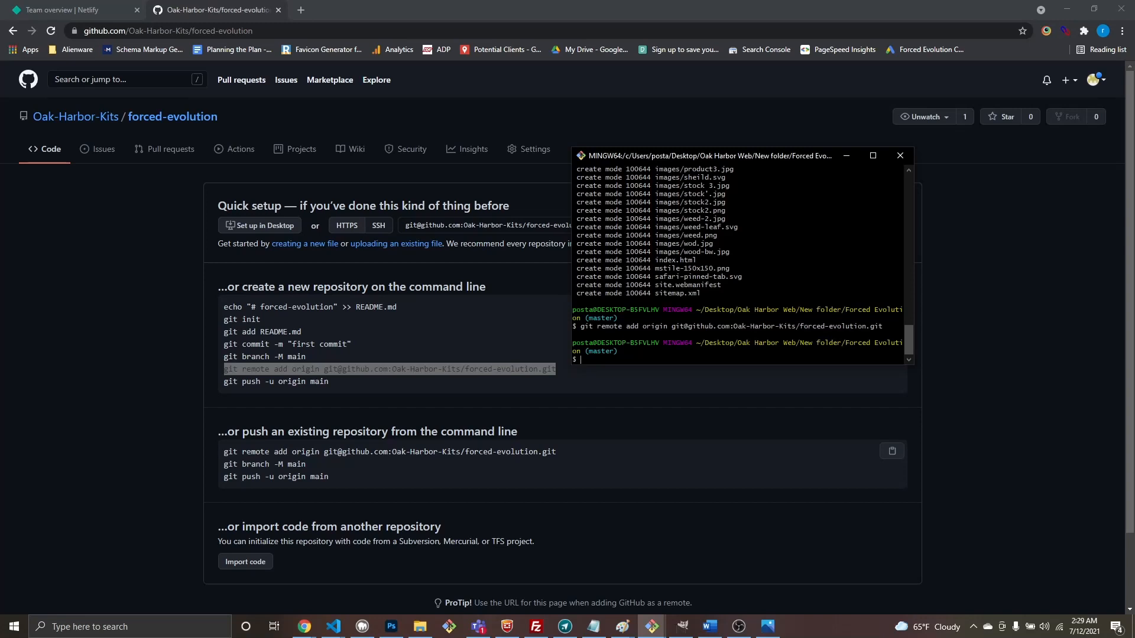
type("git push -u origin master")
key("Return")
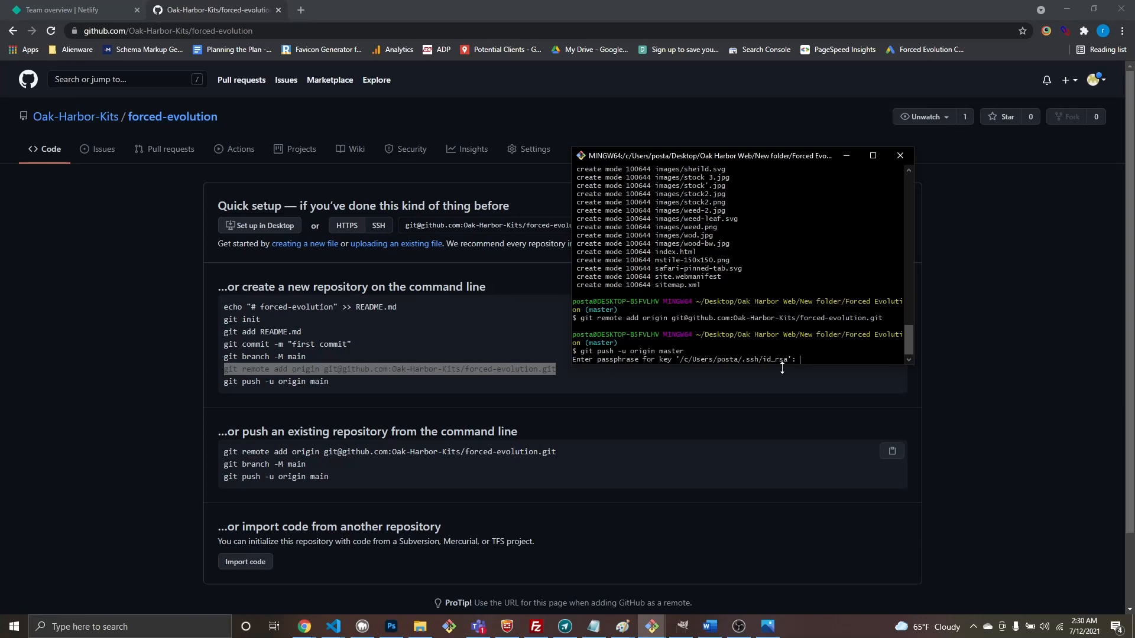
Step: Select the pending push command lines, then review the GitHub forced-evolution page
left_click_drag(826, 362, 560, 355)
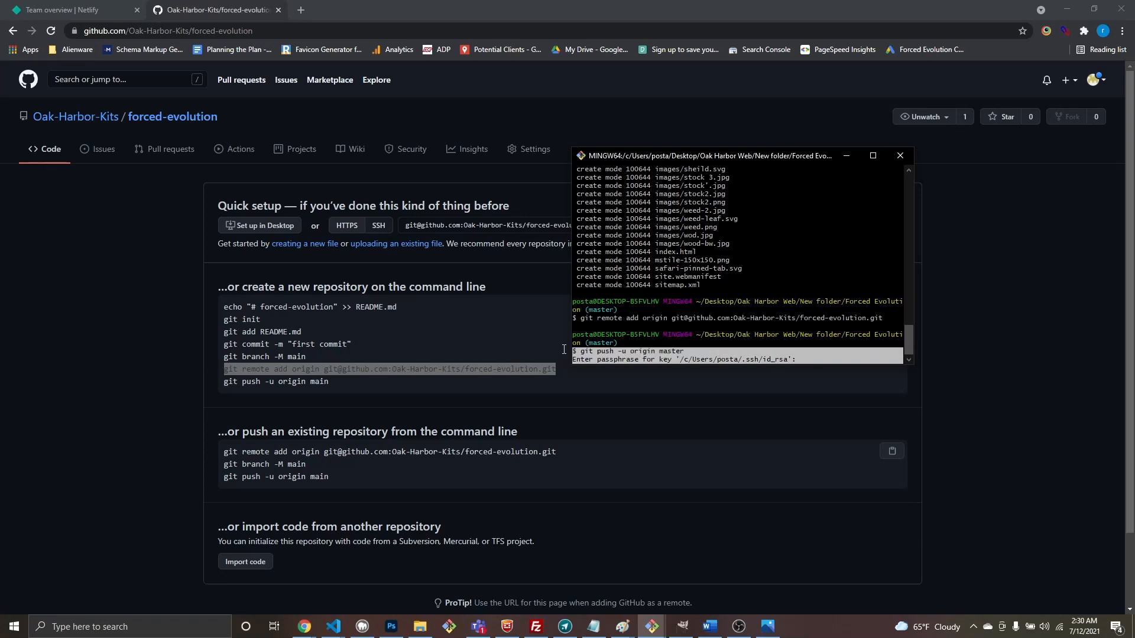
left_click_drag(696, 355, 571, 353)
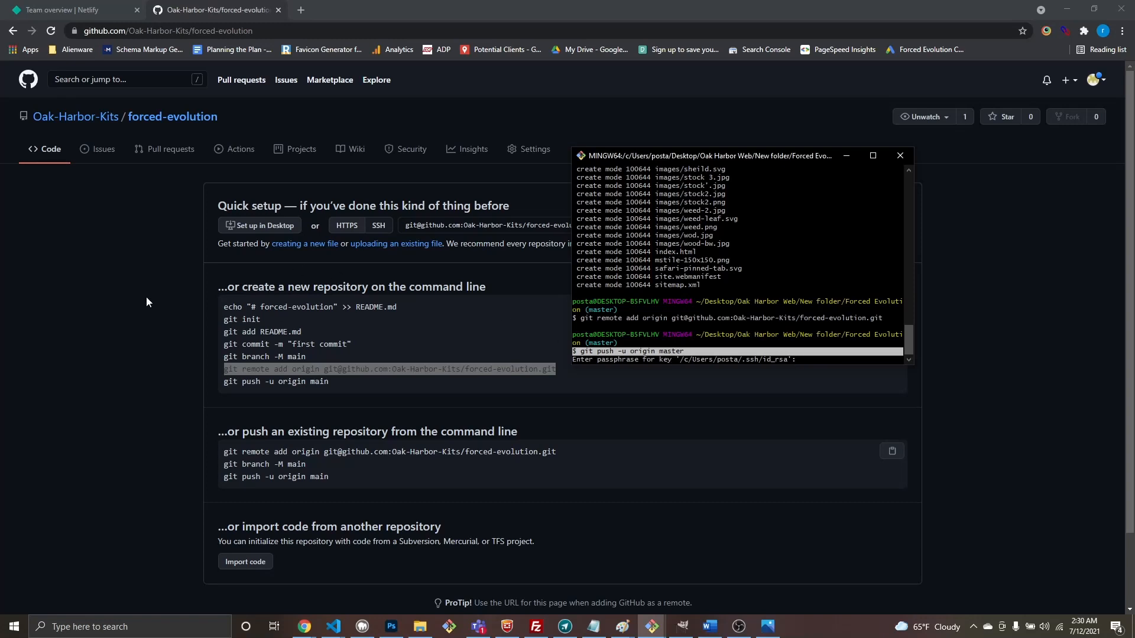
left_click(174, 117)
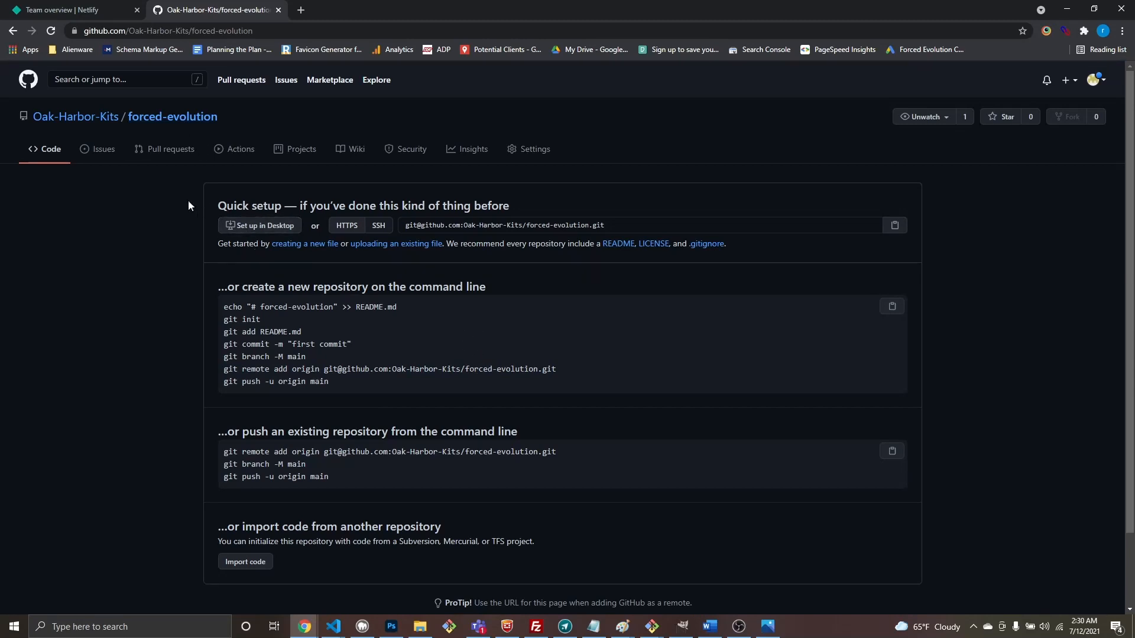
scroll(540, 347, "down", 1)
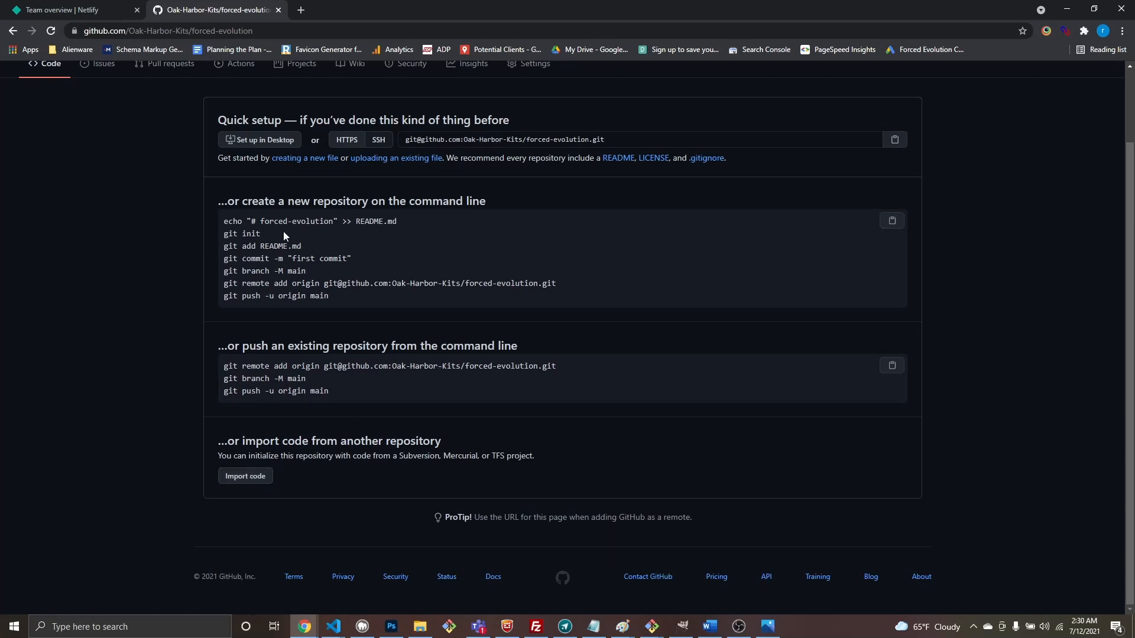
scroll(472, 255, "up", 1)
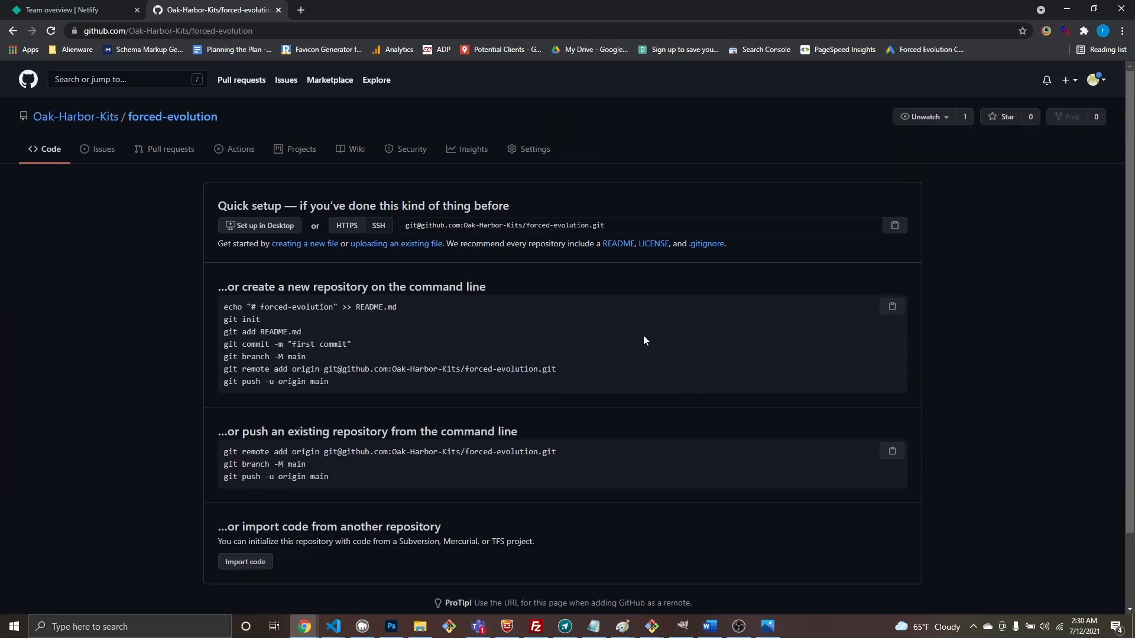
Step: Close the Forced Evolution terminal, confirming despite the pending push
mouse_move(652, 627)
left_click(785, 565)
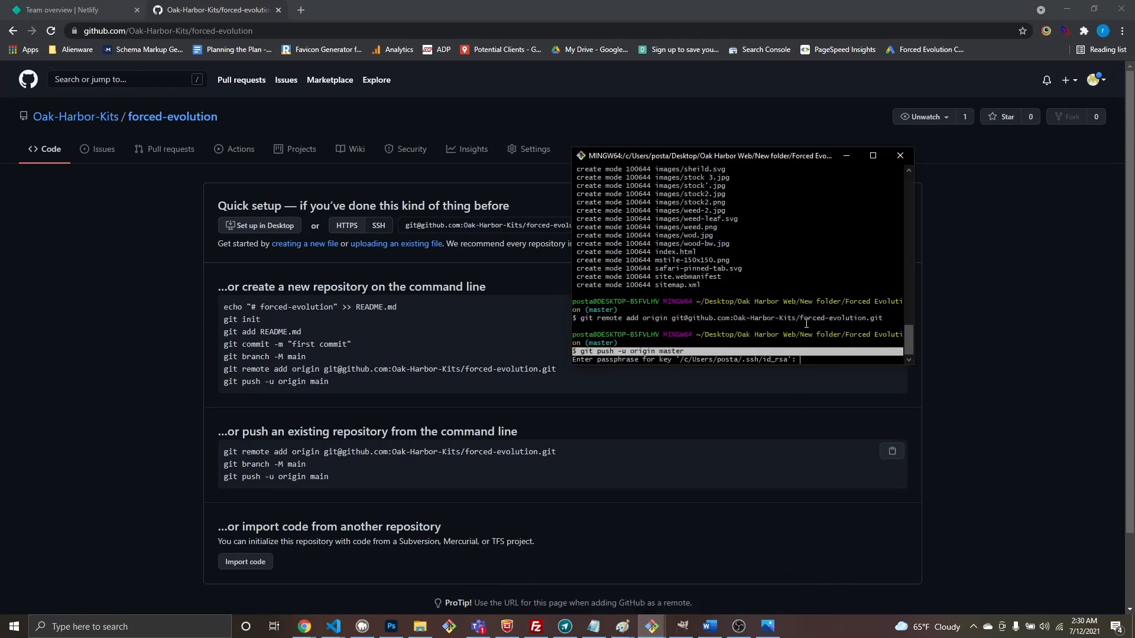
left_click_drag(712, 156, 604, 156)
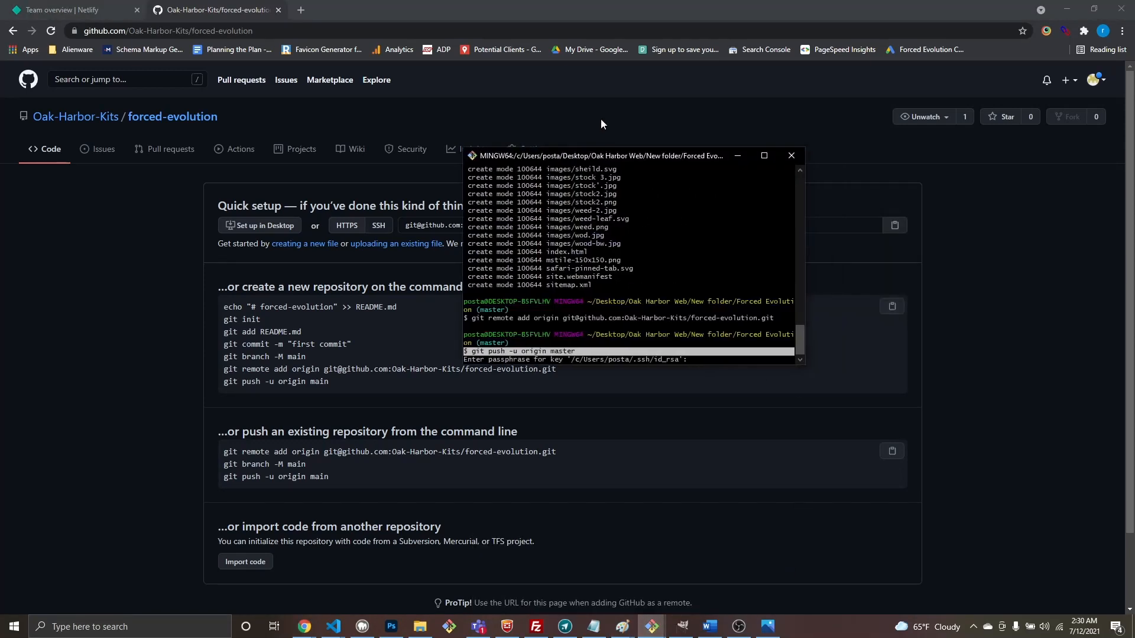
left_click(792, 162)
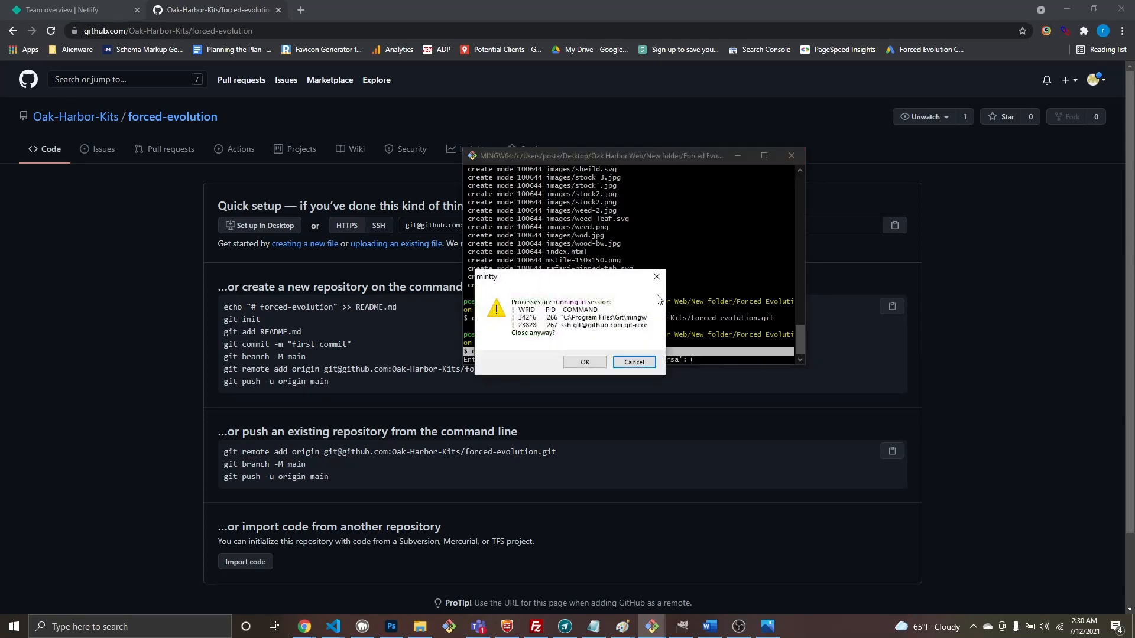
left_click(604, 365)
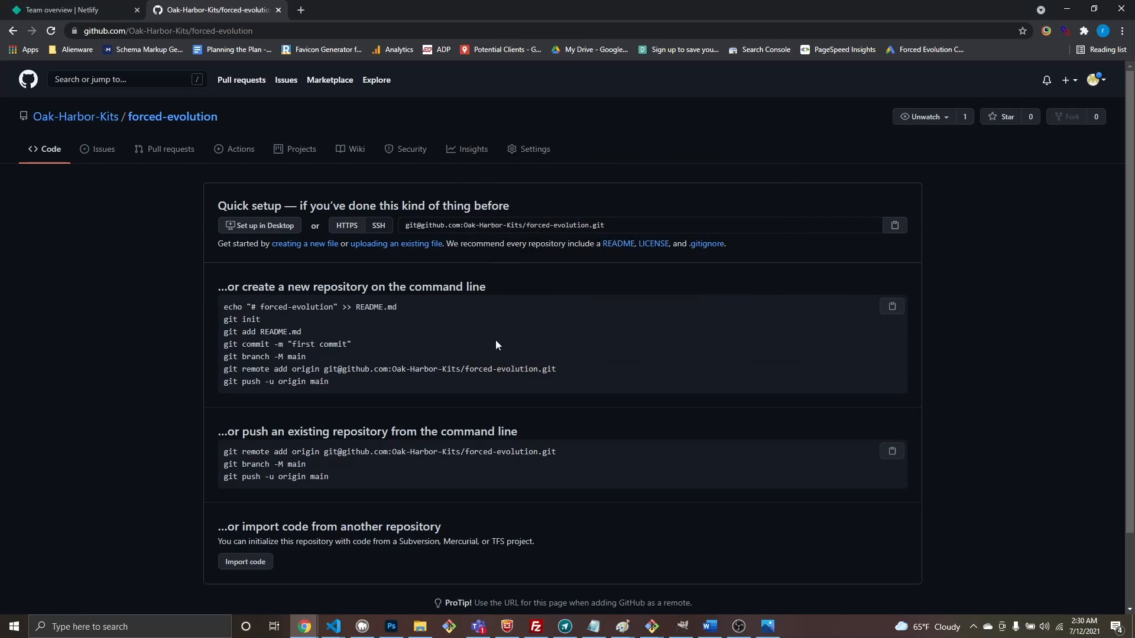
Step: Open forced-evolution from the Oak-Harbor-Kits profile, view Import code, and return to quick setup
left_click(172, 117)
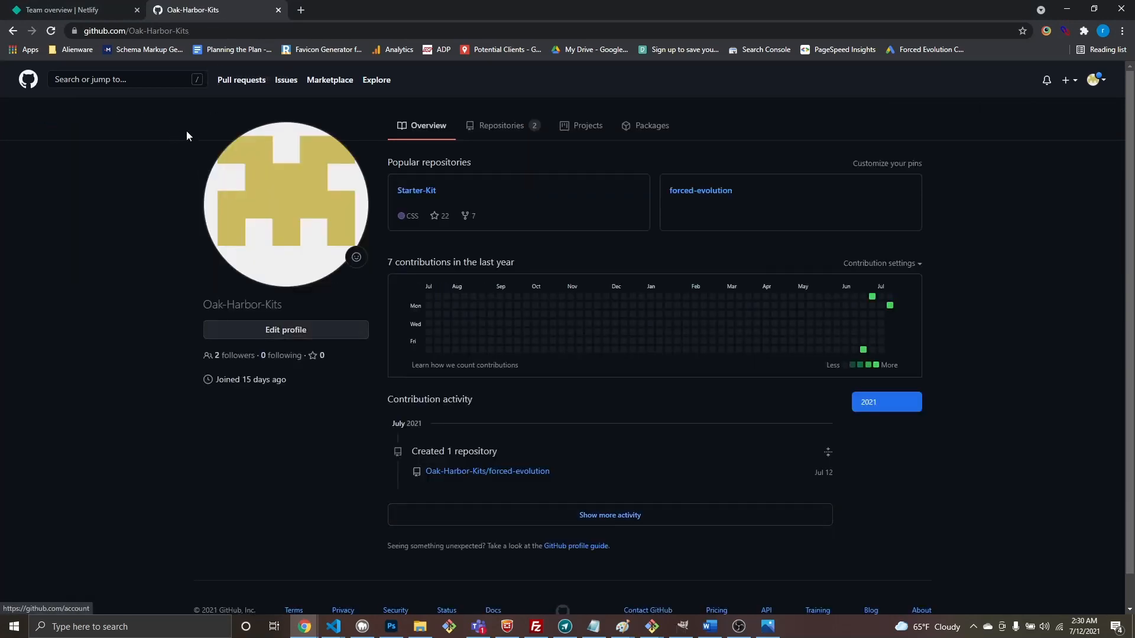
scroll(632, 484, "down", 1)
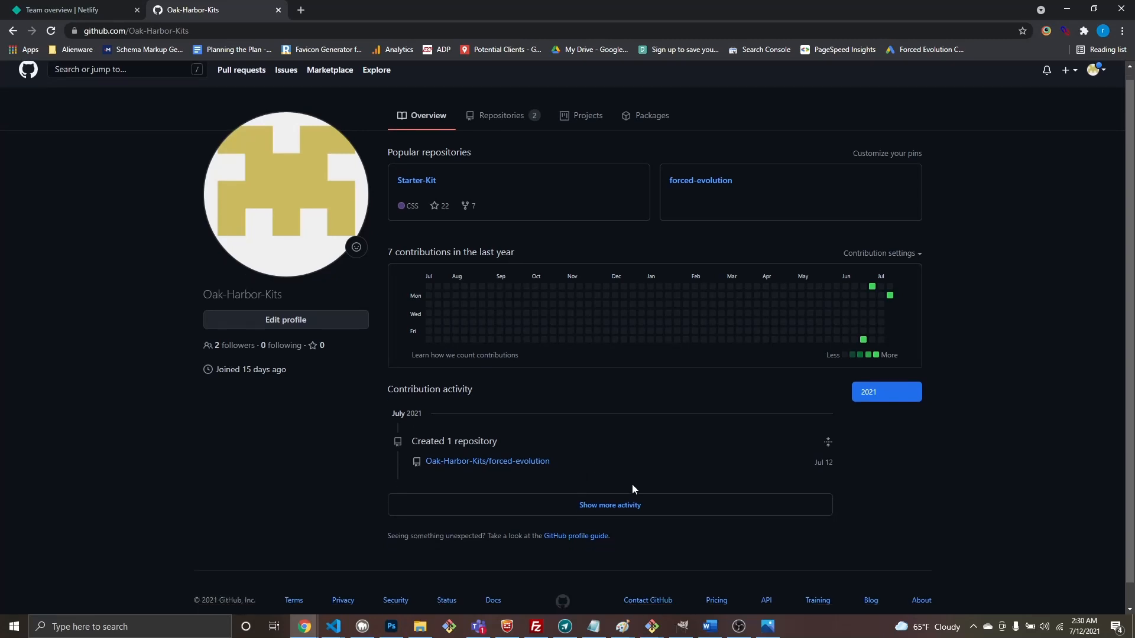
left_click(524, 438)
scroll(464, 363, "down", 2)
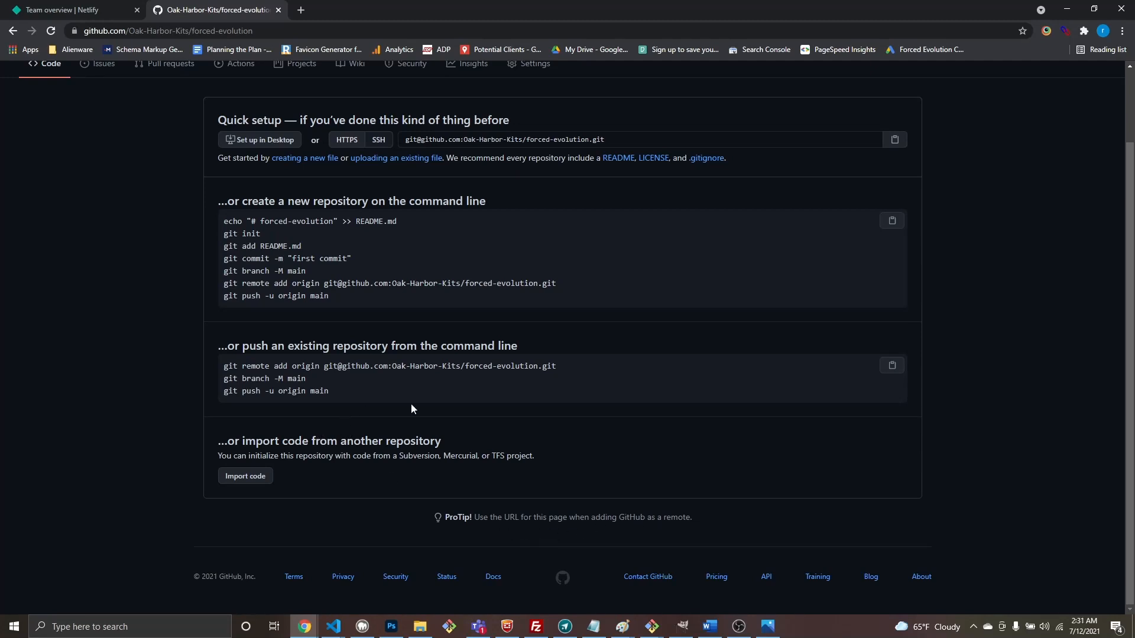
left_click(248, 477)
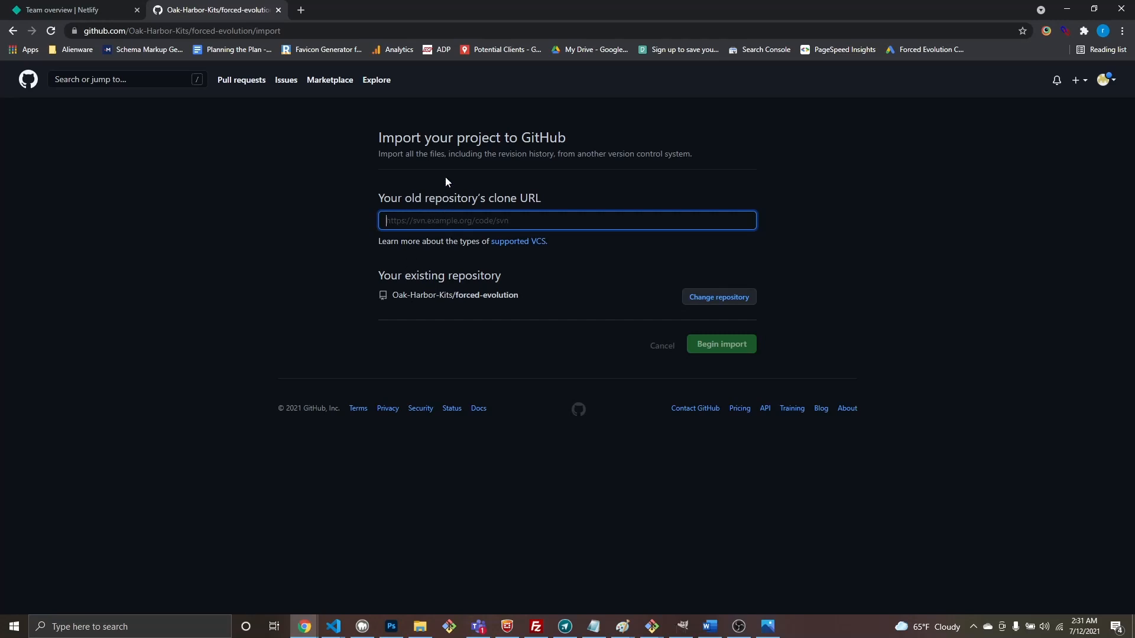
left_click(13, 31)
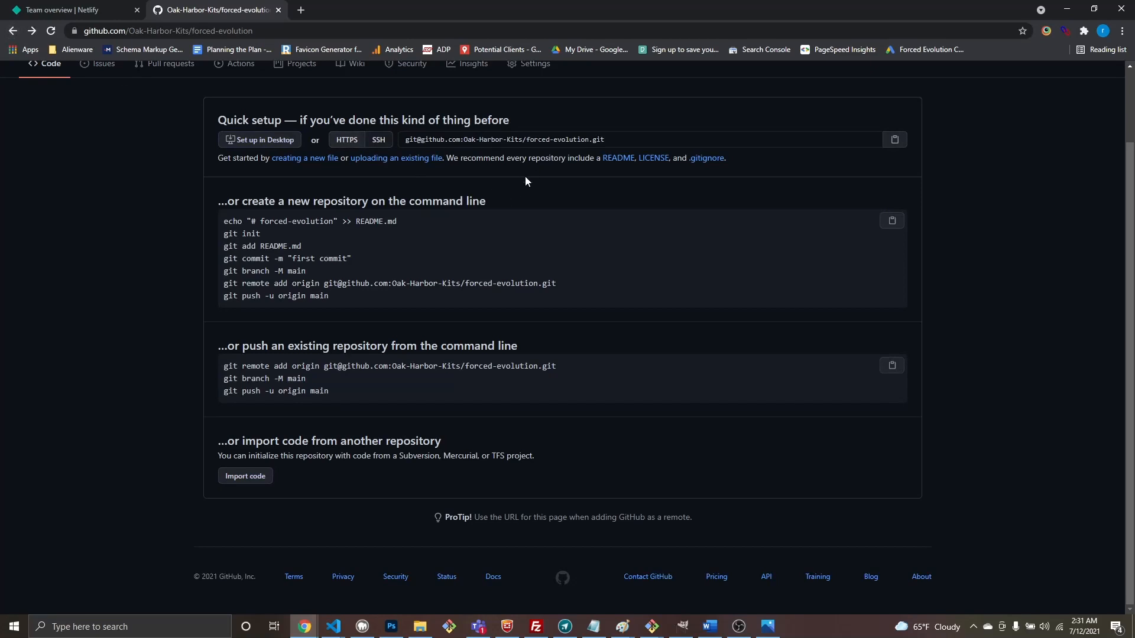
scroll(453, 165, "up", 2)
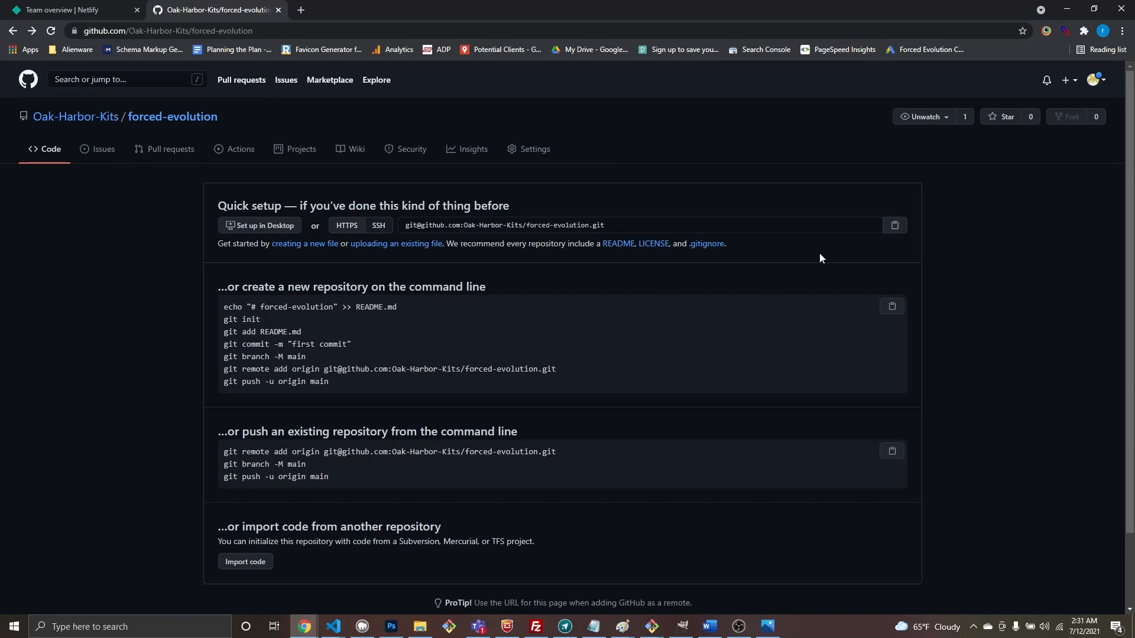
scroll(660, 395, "down", 2)
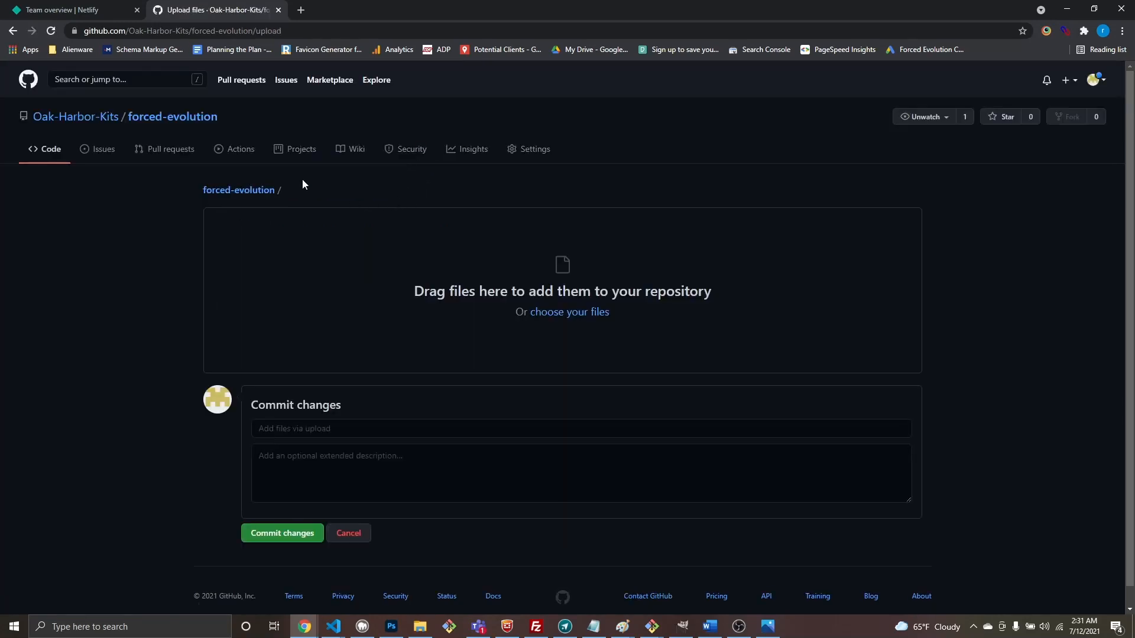
Step: Open forced-evolution's upload-files page and bring the Forced Evolution folder window forward
left_click(227, 191)
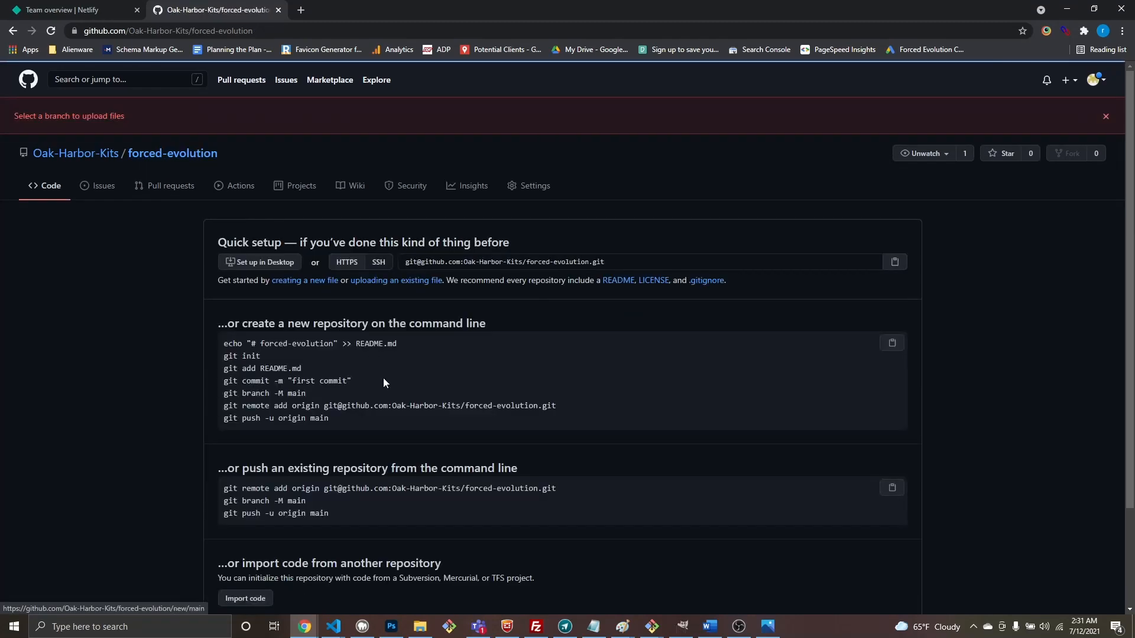
scroll(383, 382, "down", 2)
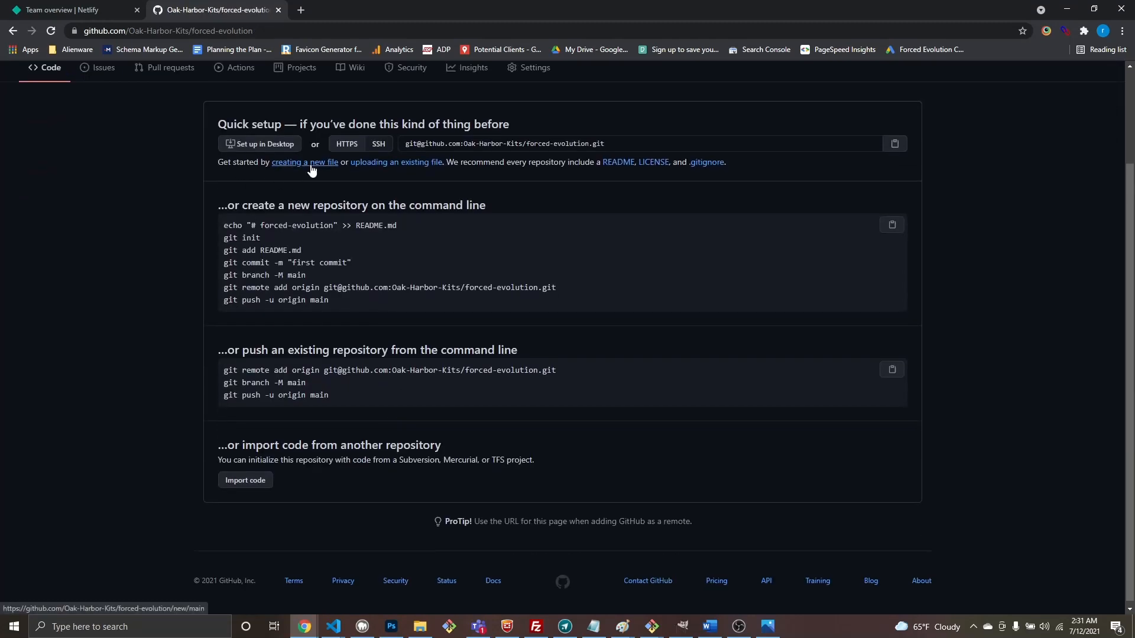
left_click(404, 168)
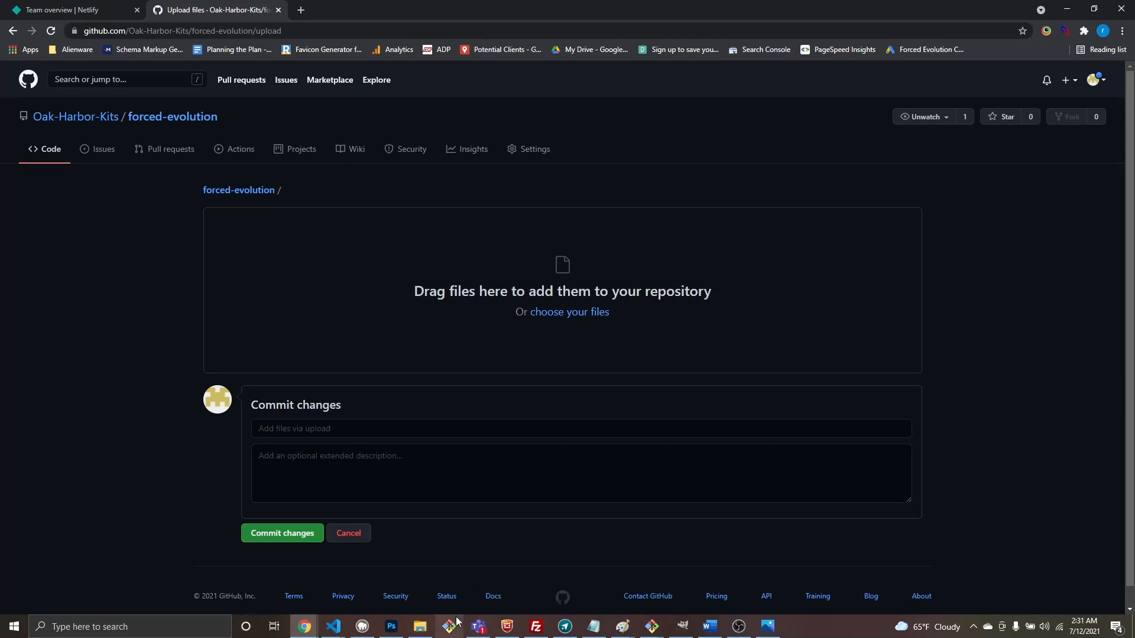
left_click(420, 626)
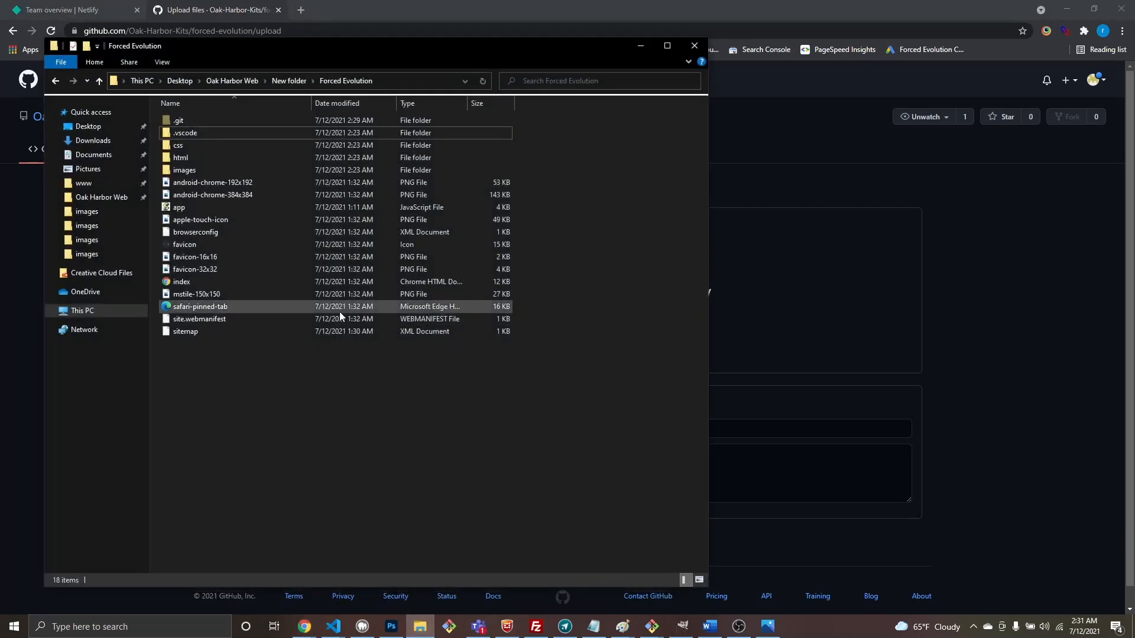
Step: Select the 16 site items except .git and .vscode and drop them onto GitHub's upload area
left_click(292, 81)
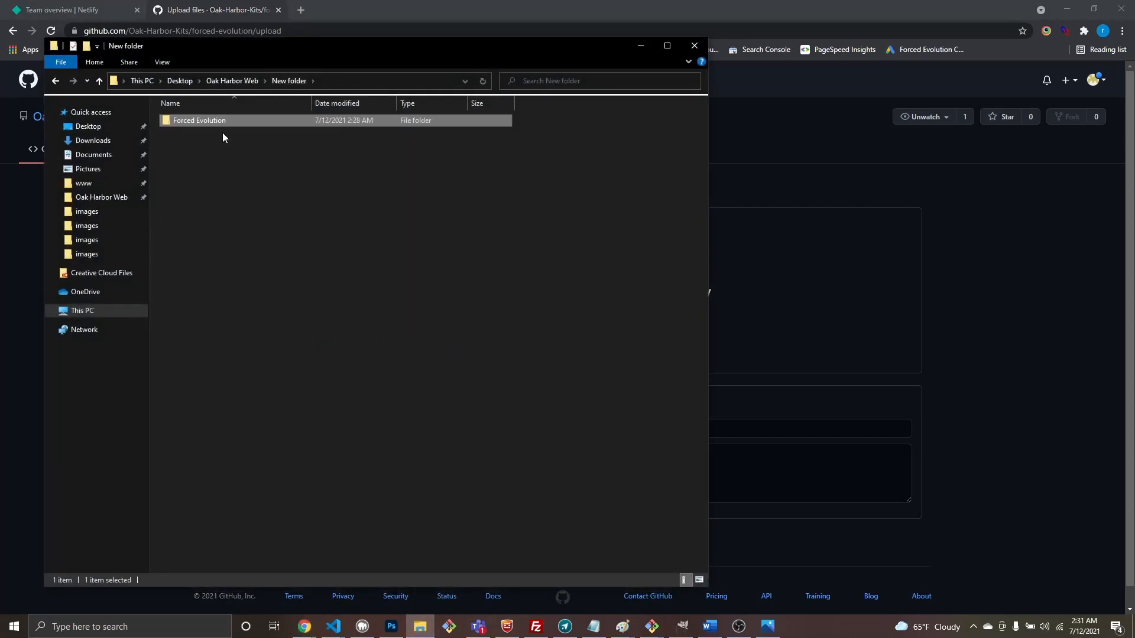
left_click(223, 138)
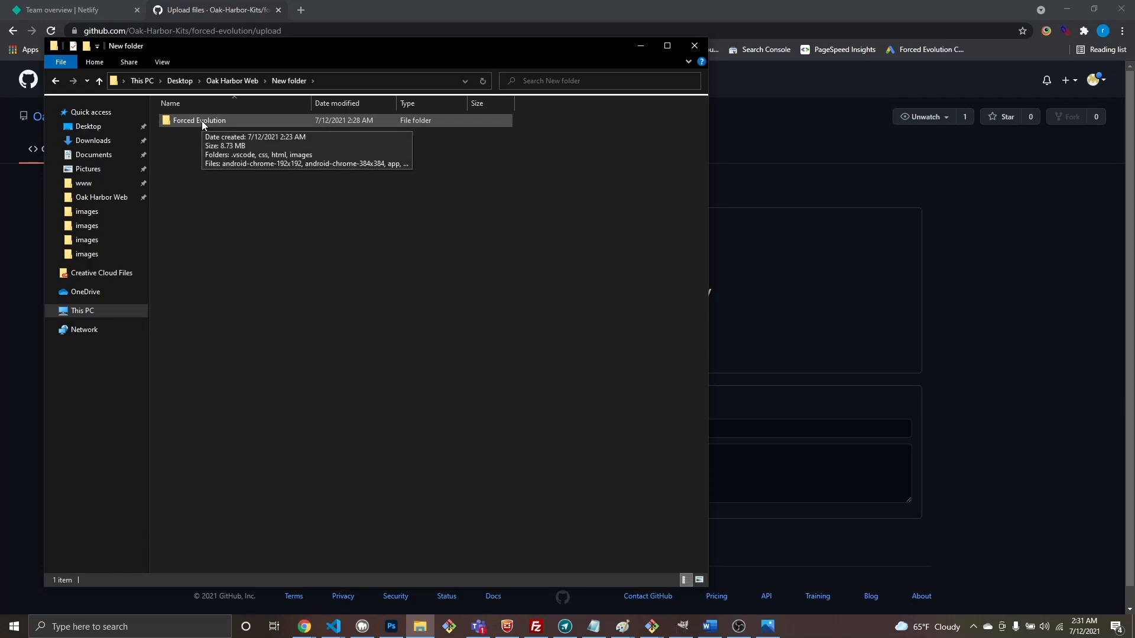
double_click(201, 120)
left_click_drag(219, 359, 187, 144)
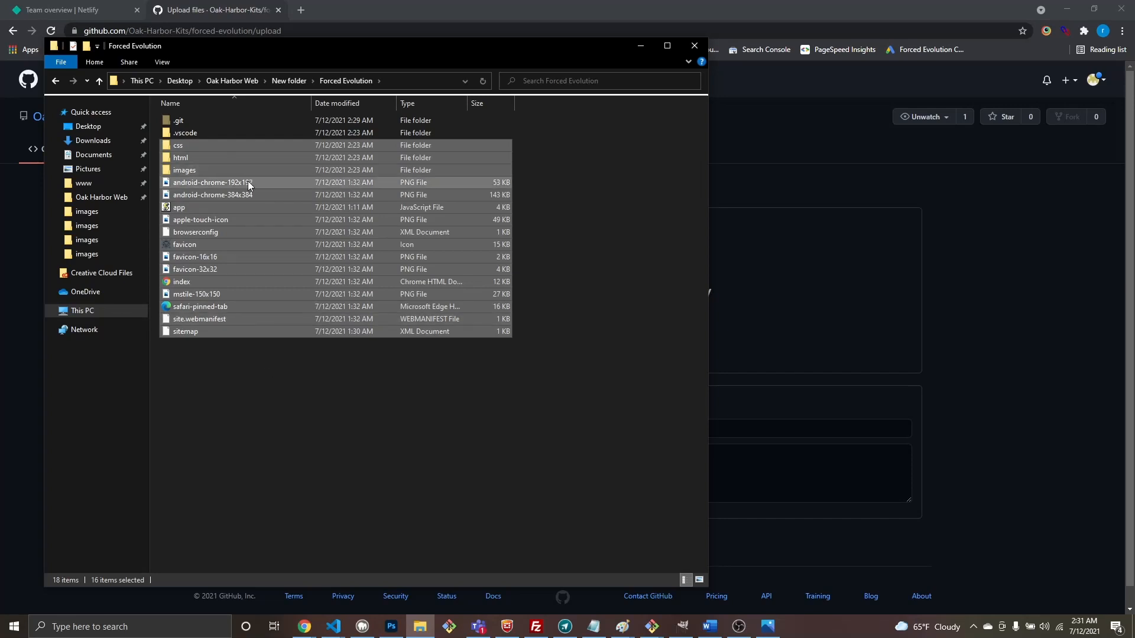
left_click_drag(527, 50, 416, 47)
left_click_drag(140, 154, 699, 313)
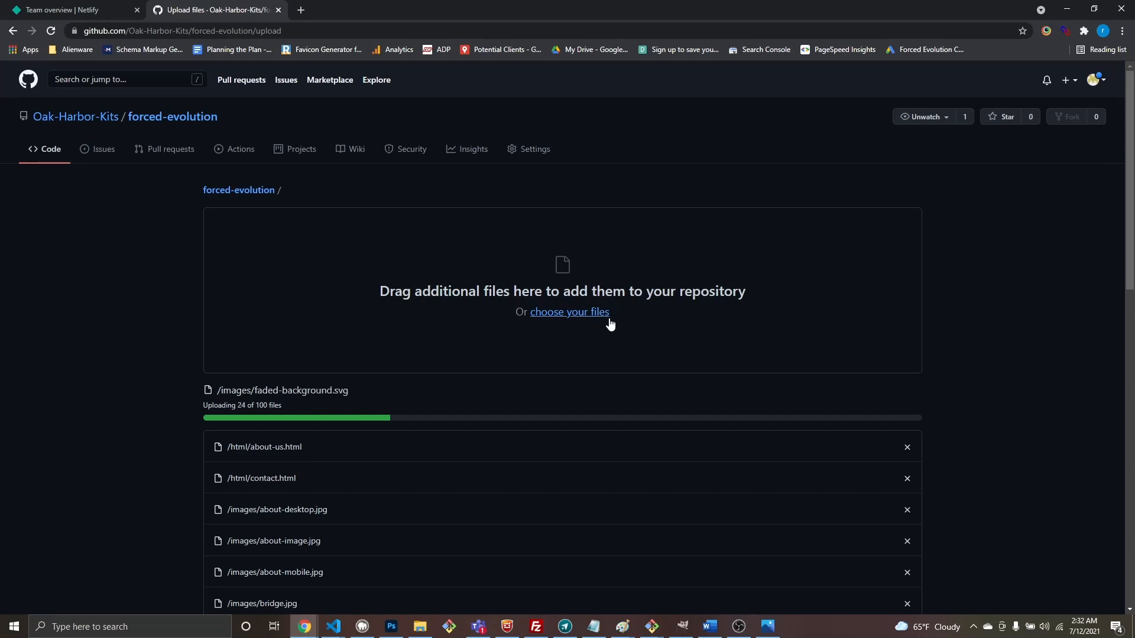
Step: Review all 100 uploaded files, then leave the upload for the forced-evolution repository page
scroll(661, 329, "down", 3)
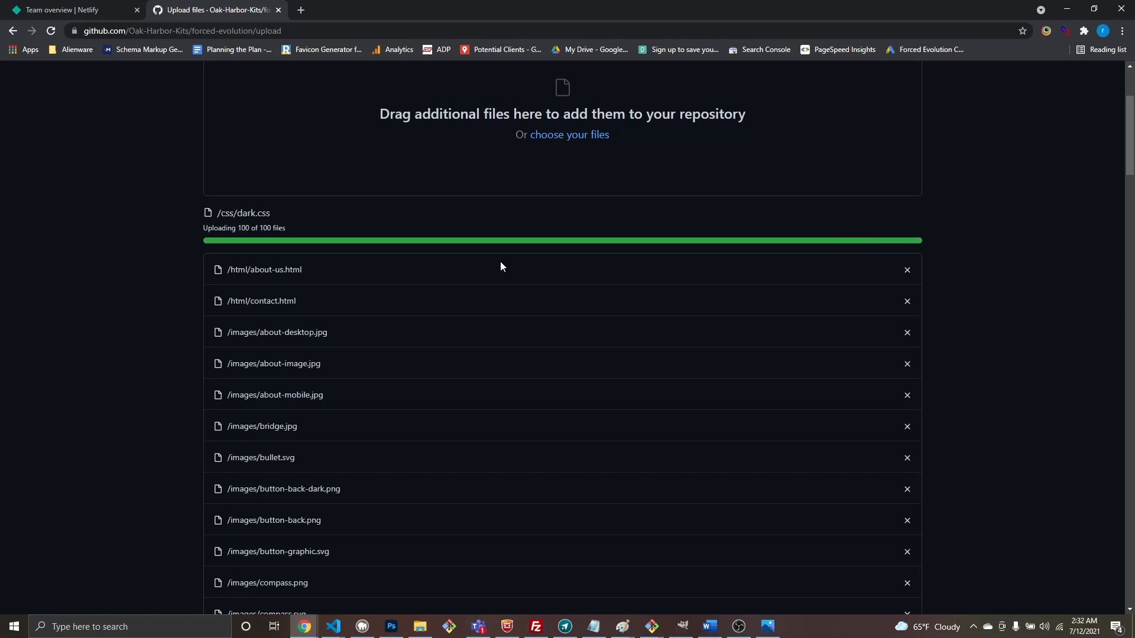
scroll(500, 266, "up", 2)
scroll(500, 266, "down", 12)
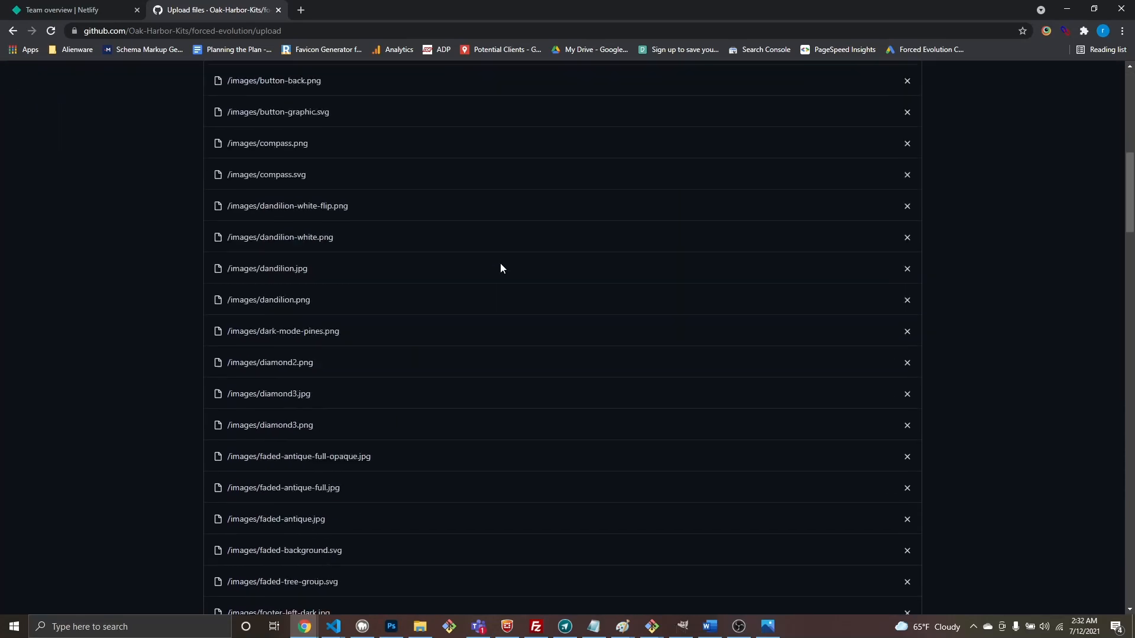
scroll(499, 271, "up", 15)
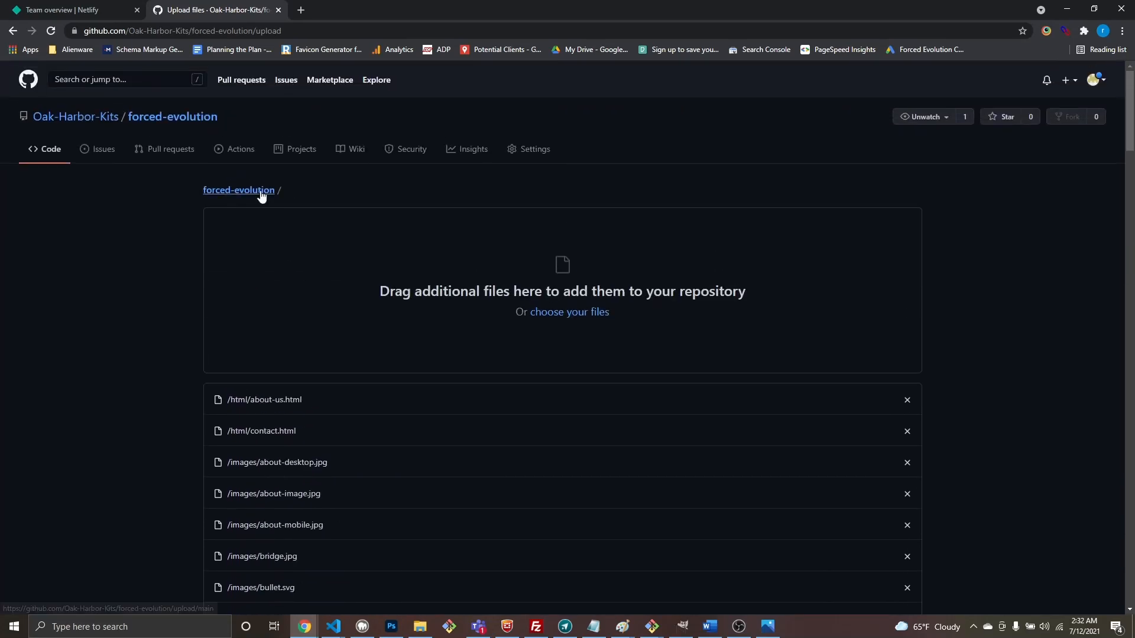
left_click(254, 192)
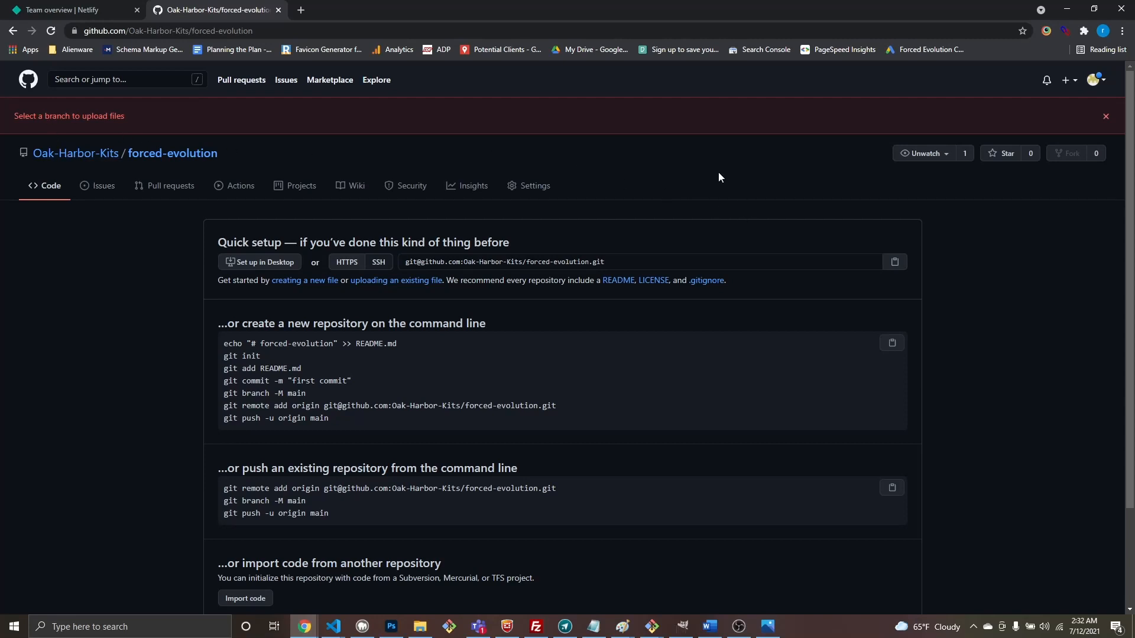
Step: Re-drop the selected site files onto the upload page, reaching 97 of 100 uploaded
left_click(395, 284)
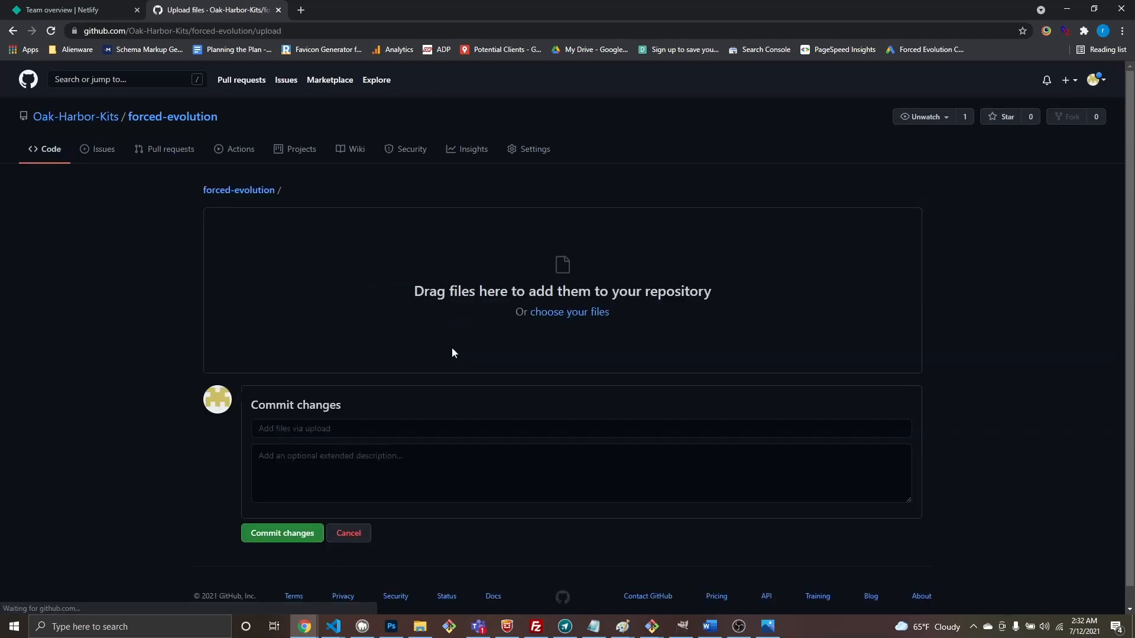
scroll(490, 343, "down", 1)
scroll(304, 534, "up", 1)
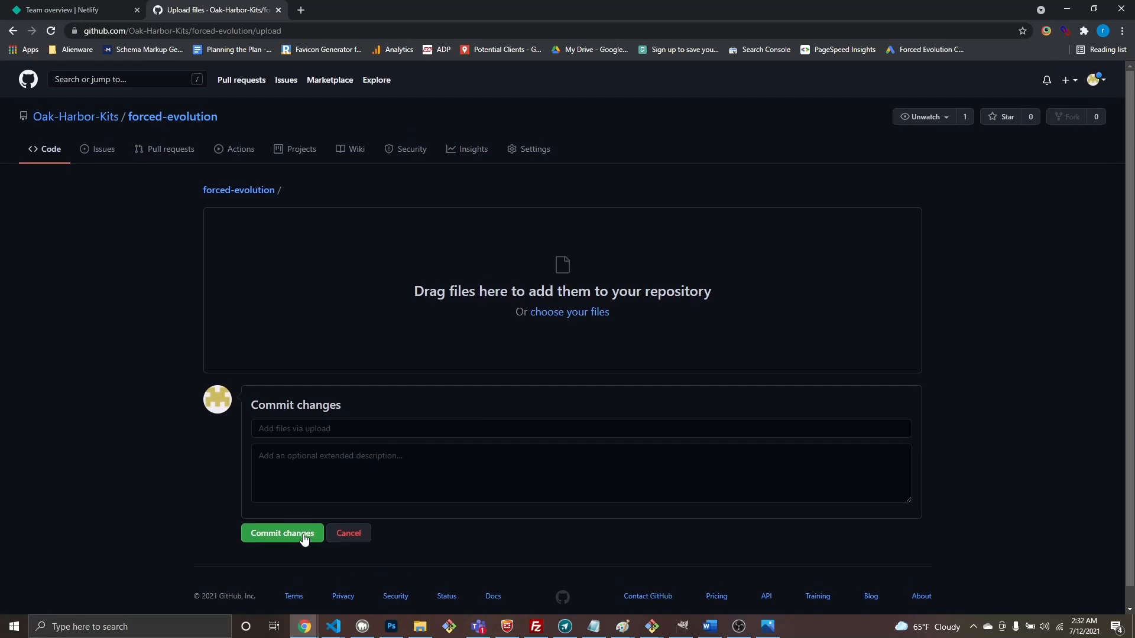
left_click(420, 625)
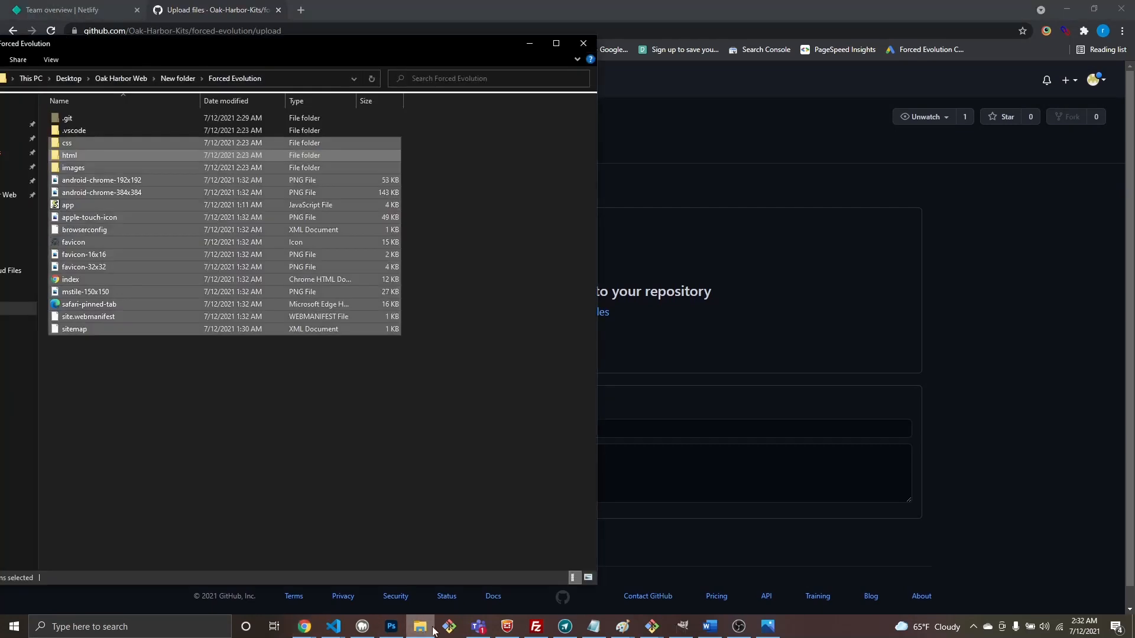
left_click_drag(184, 230, 788, 323)
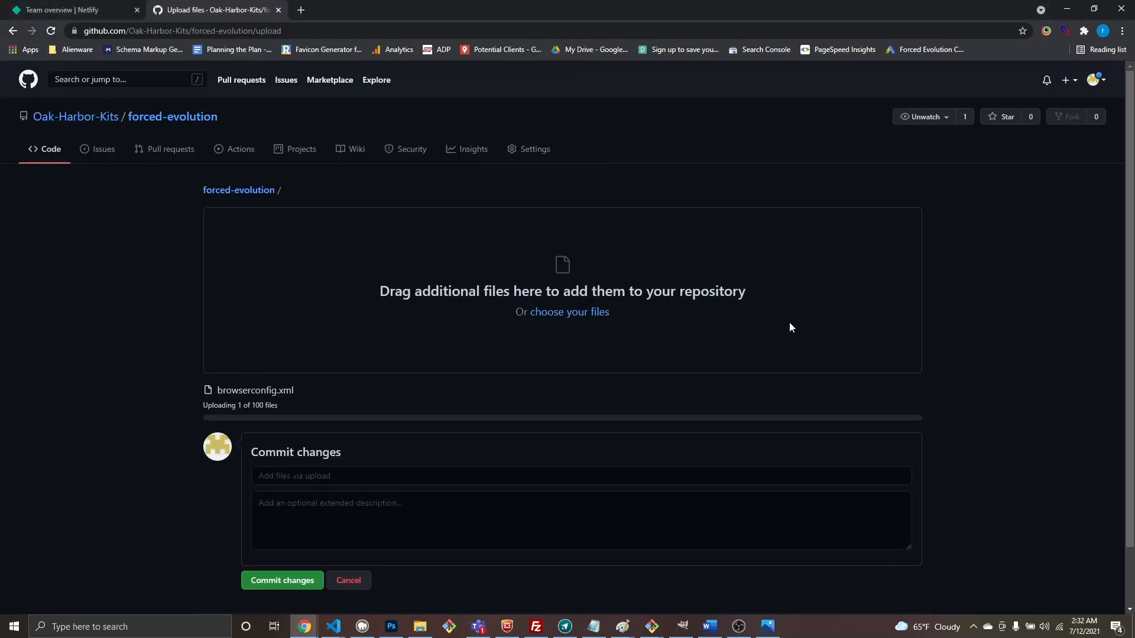
scroll(559, 414, "down", 8)
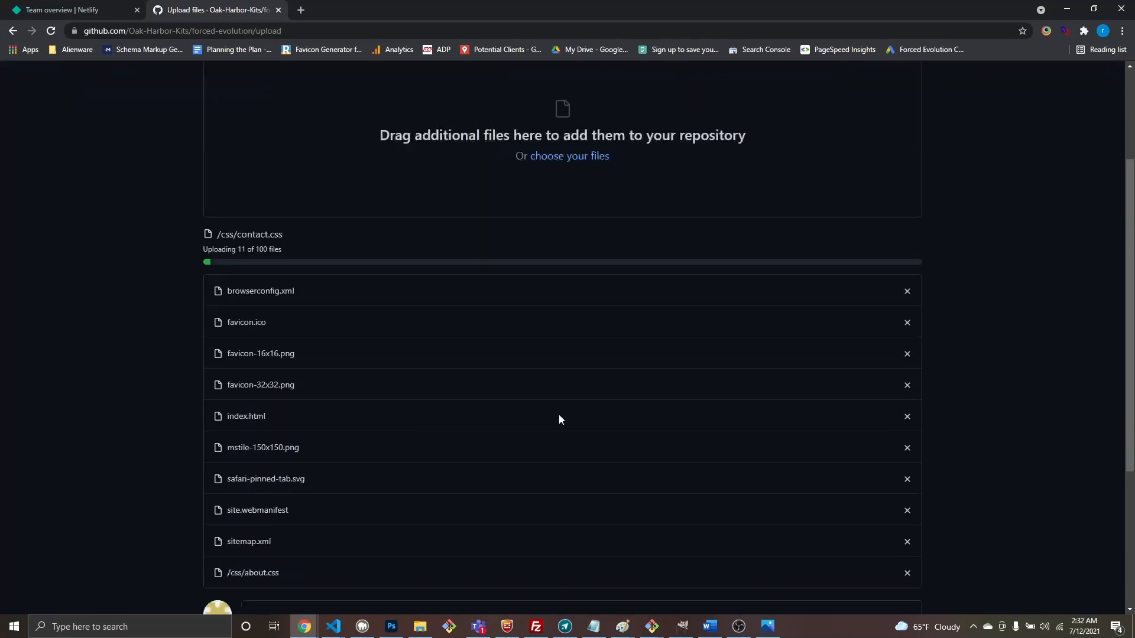
scroll(562, 418, "down", 3)
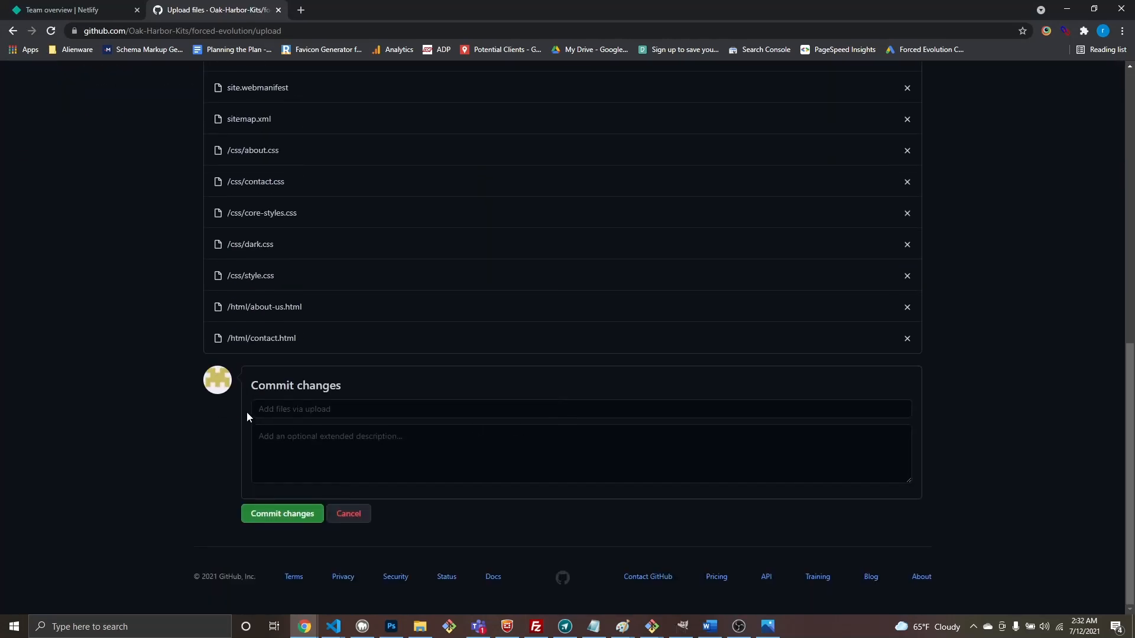
scroll(308, 537, "down", 1)
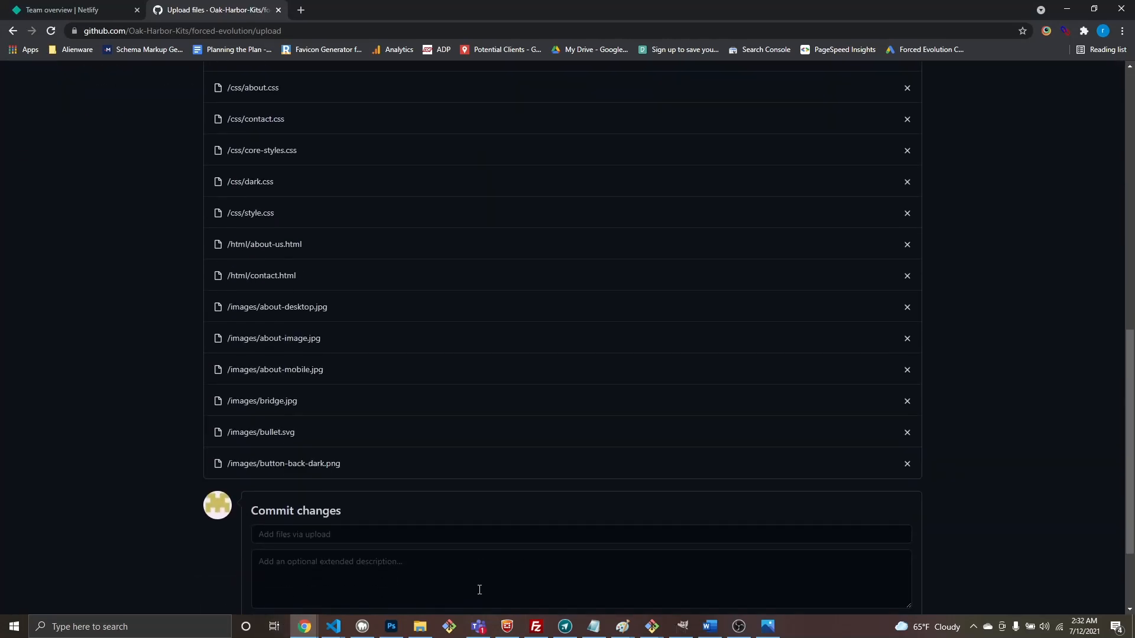
scroll(463, 470, "down", 3)
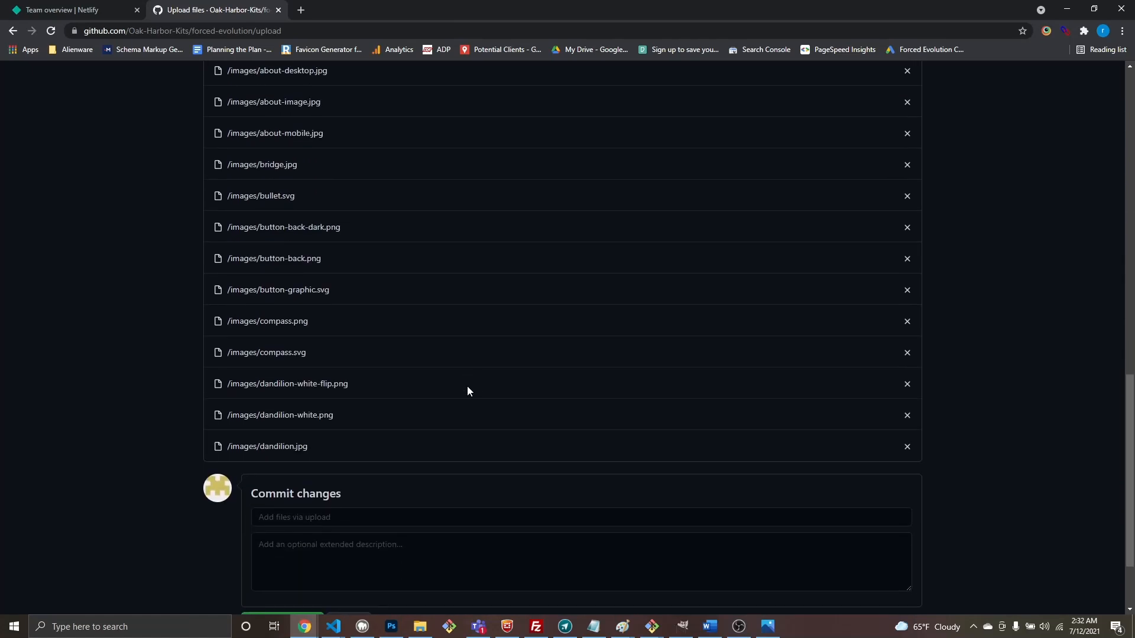
scroll(467, 385, "up", 15)
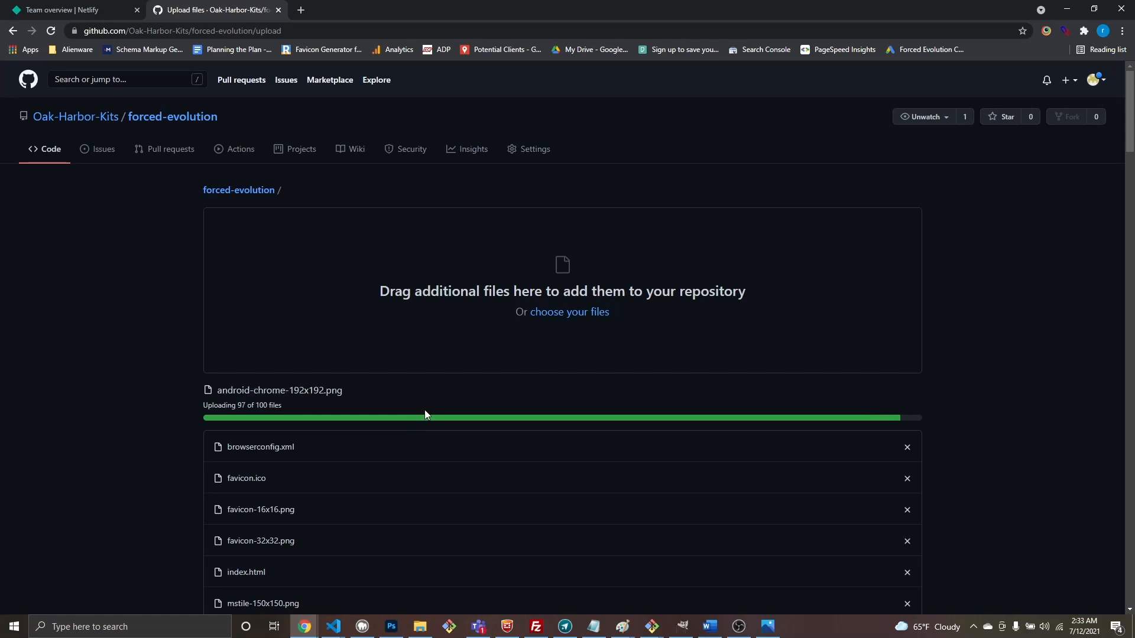
scroll(427, 407, "down", 20)
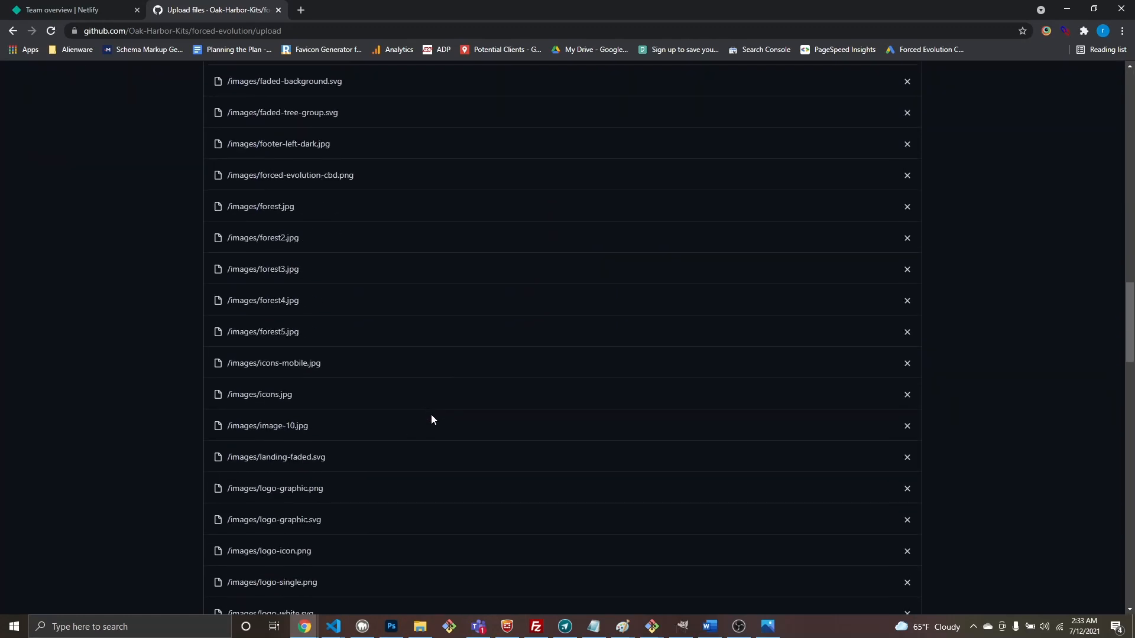
Step: Commit the uploaded files with the extended description 'first commit'
scroll(390, 454, "down", 1)
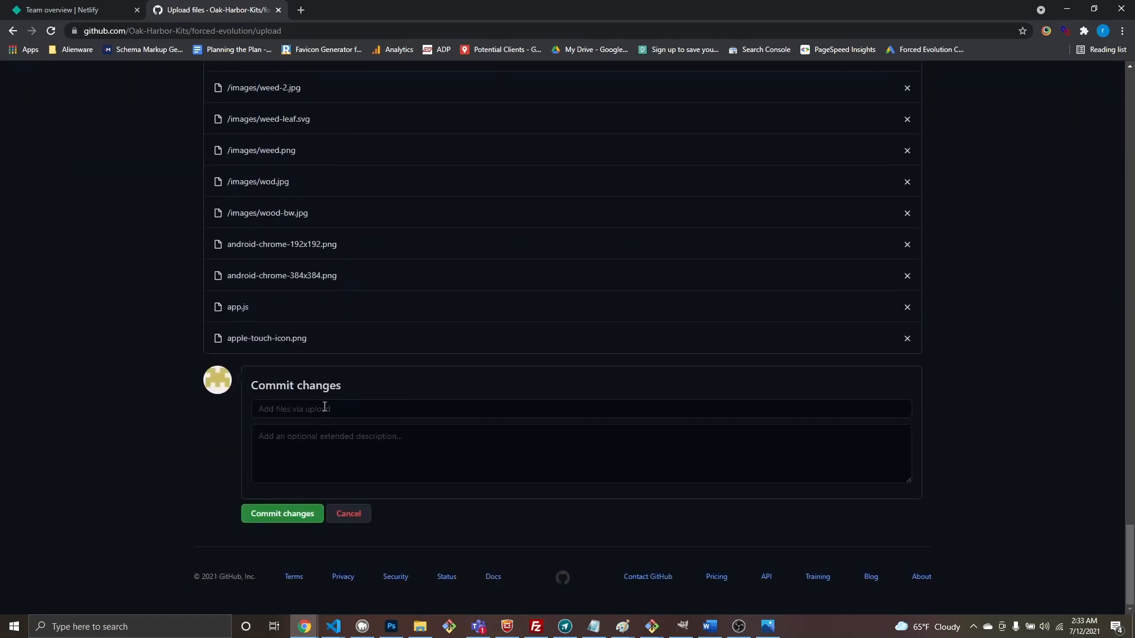
left_click(329, 445)
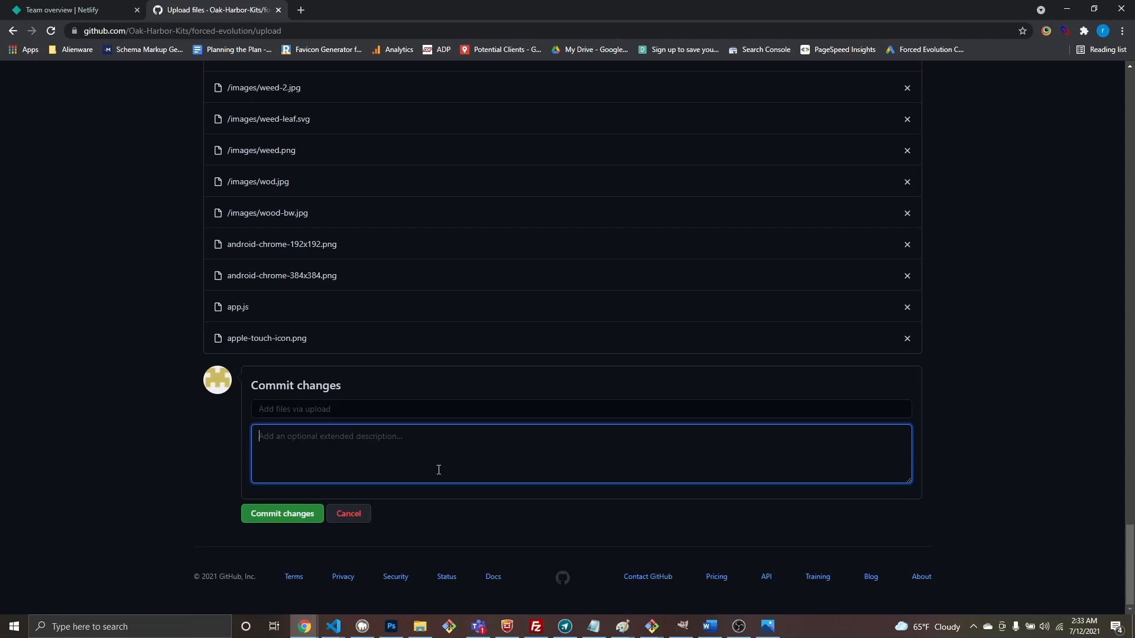
type("first commit")
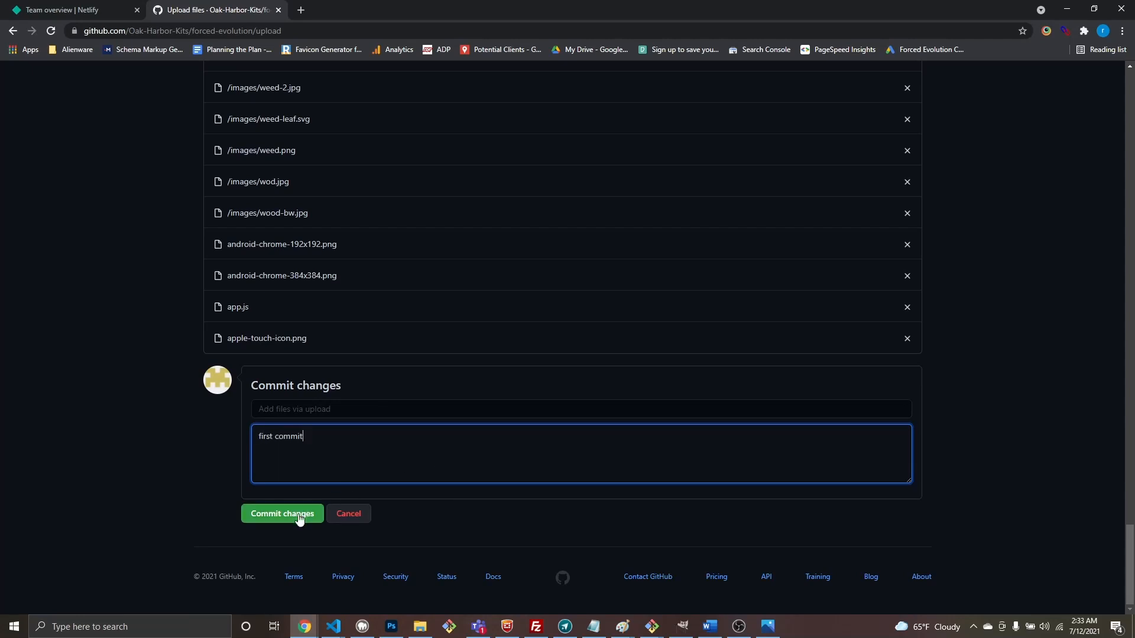
left_click(299, 515)
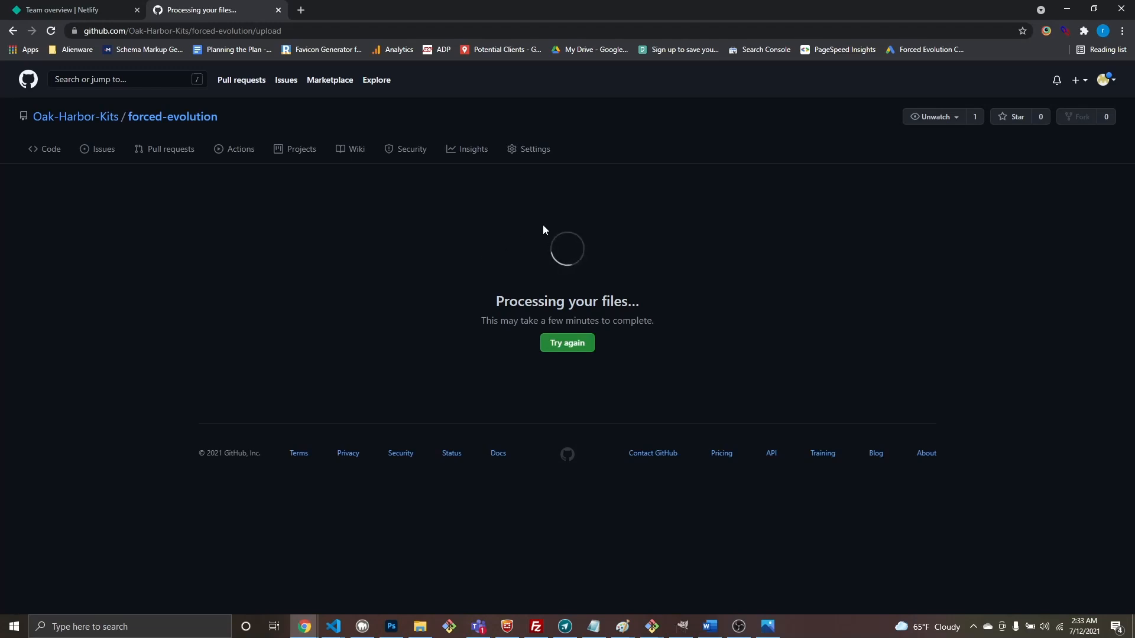
Step: Check that css, html, images, index.html and icons appear in the 'Add files via upload' commit
left_click(738, 628)
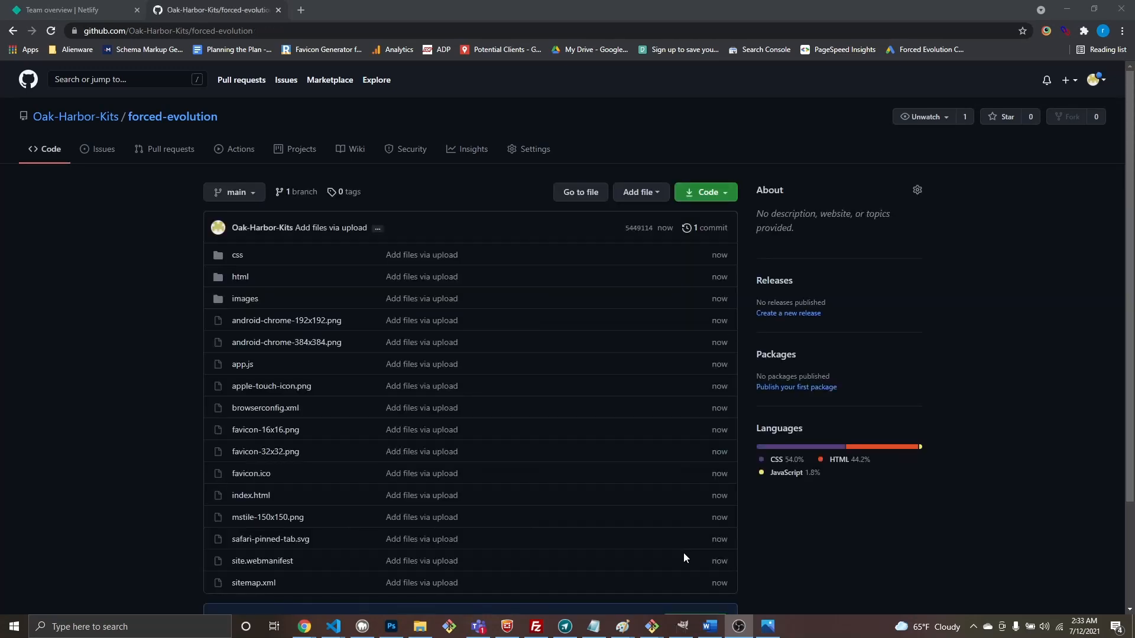
scroll(378, 378, "down", 3)
scroll(305, 317, "up", 2)
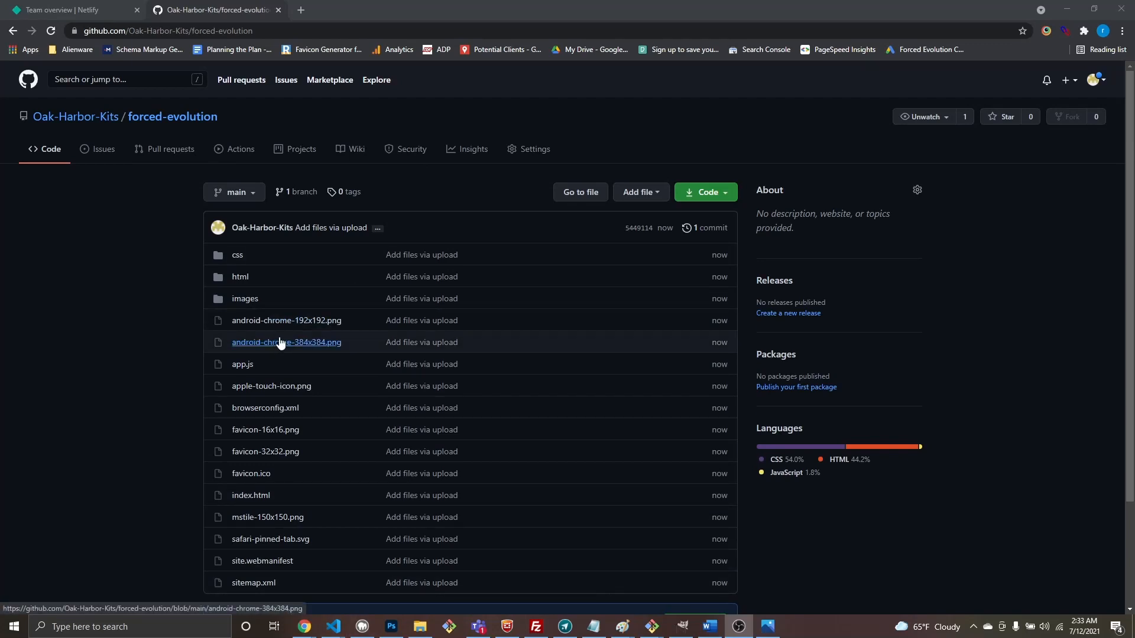
scroll(292, 345, "down", 1)
scroll(291, 339, "down", 1)
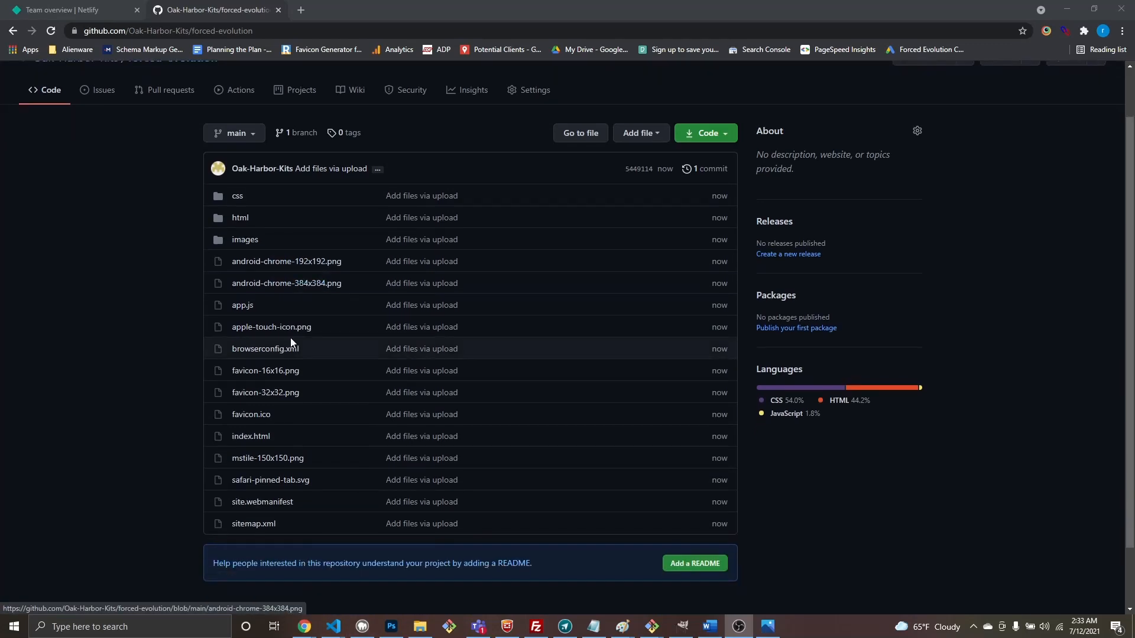
scroll(279, 342, "up", 2)
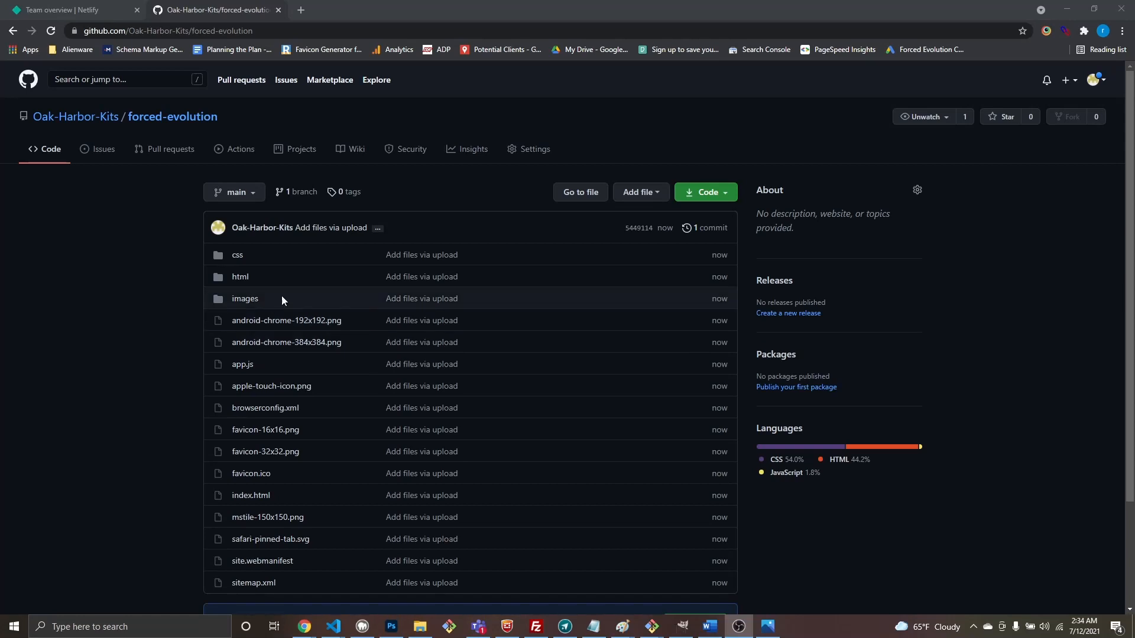
Step: Start a new Netlify site from Git with GitHub as the provider
left_click(100, 17)
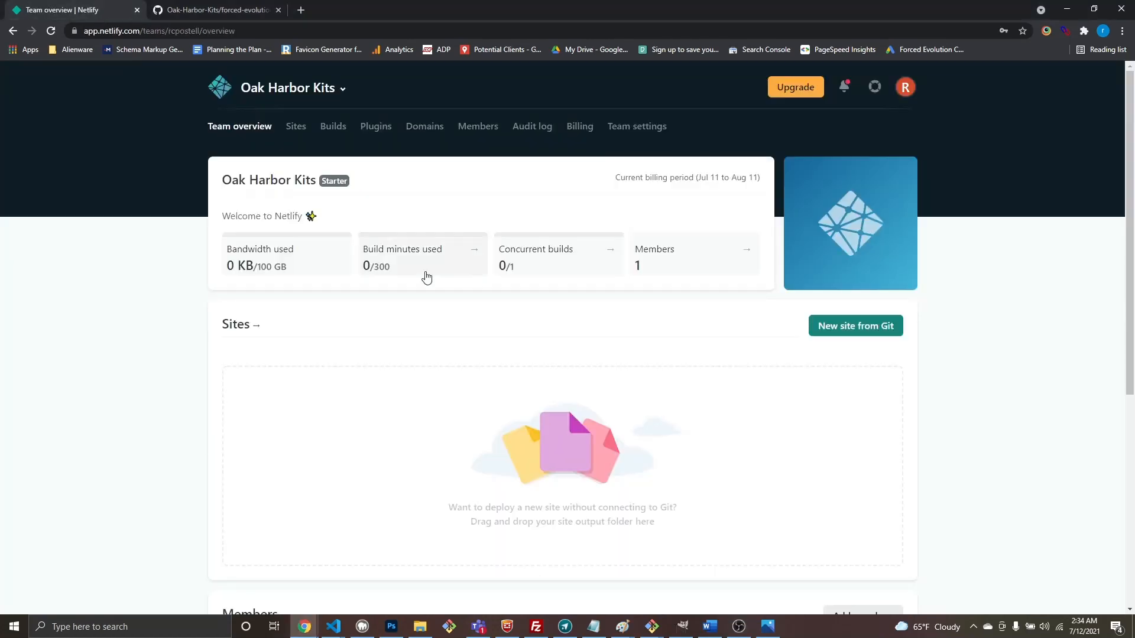
left_click(857, 332)
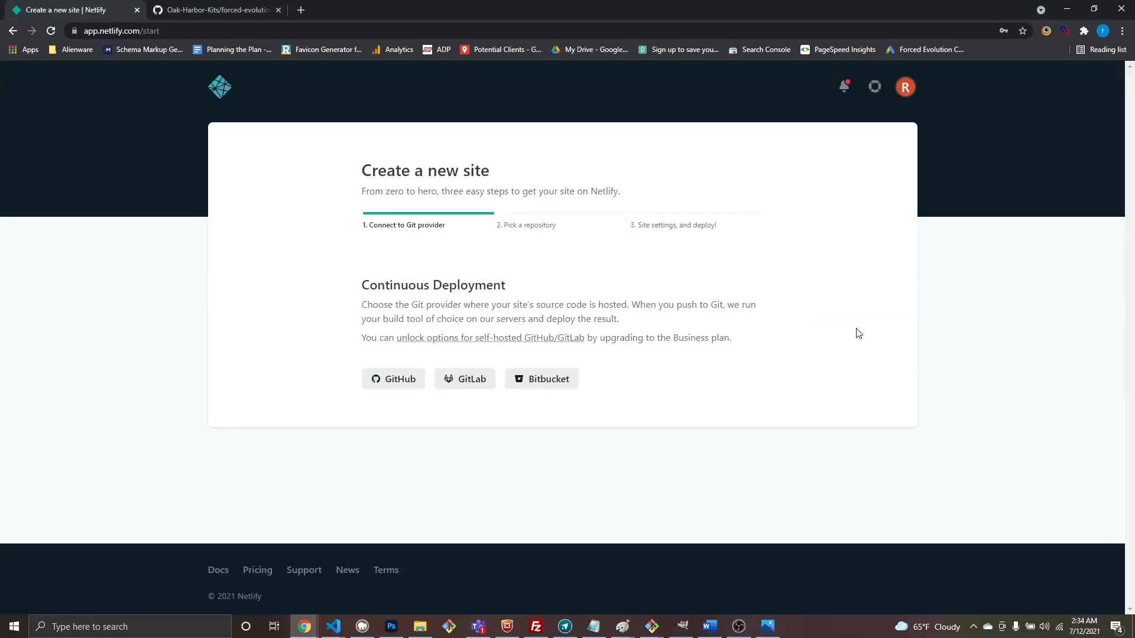
left_click(402, 378)
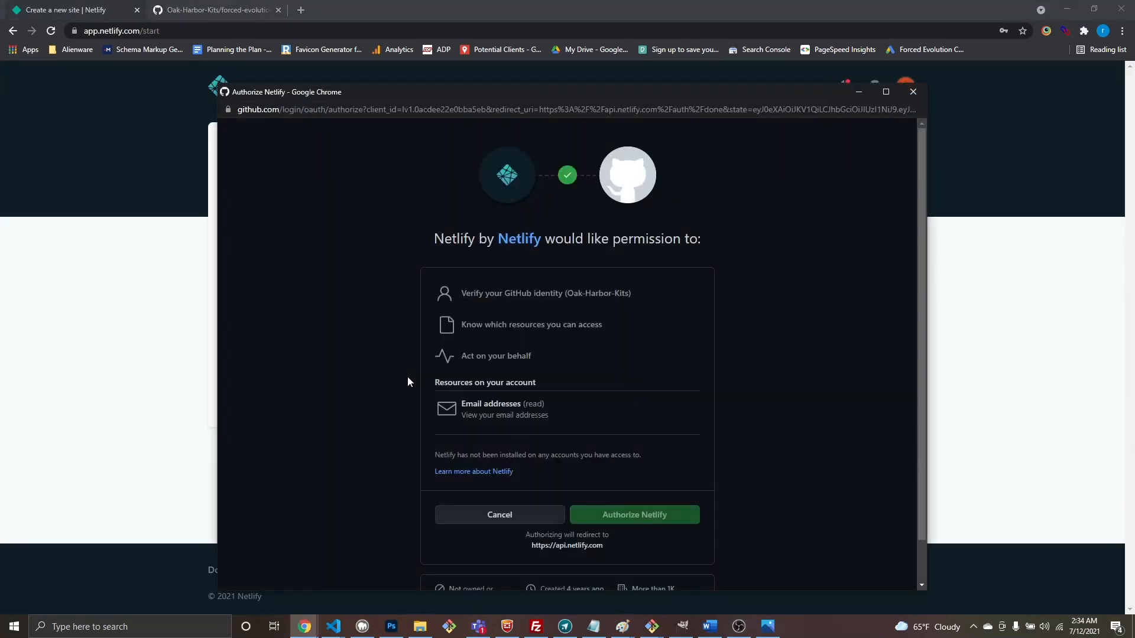
scroll(569, 412, "down", 1)
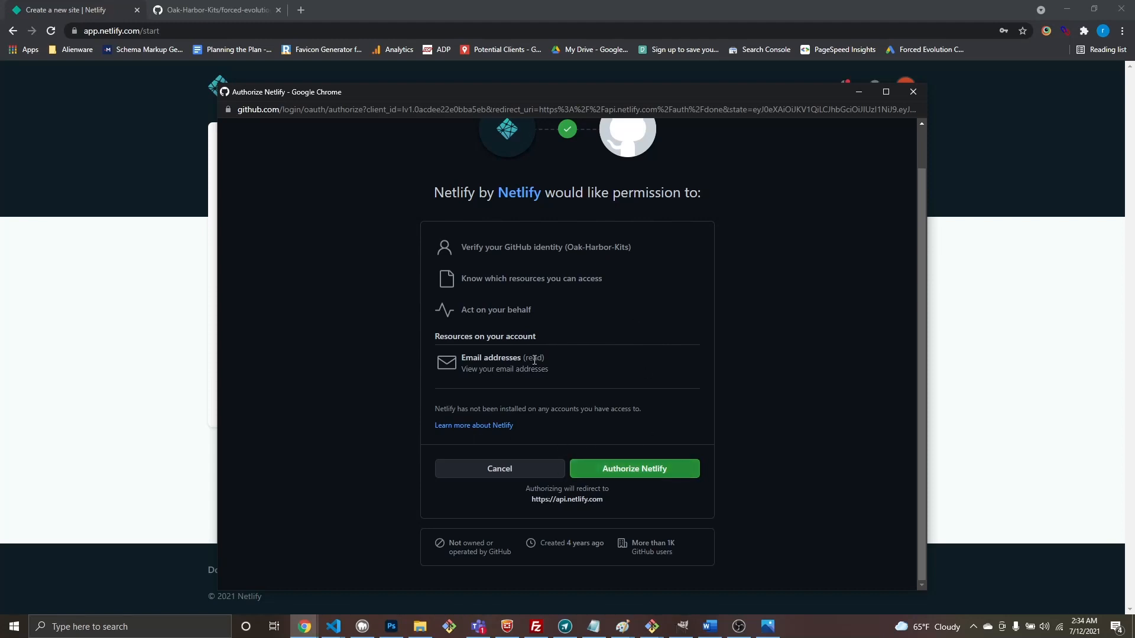
Step: Authorize Netlify and install it on all repositories, listing forced-evolution and Starter-Kit
left_click(619, 476)
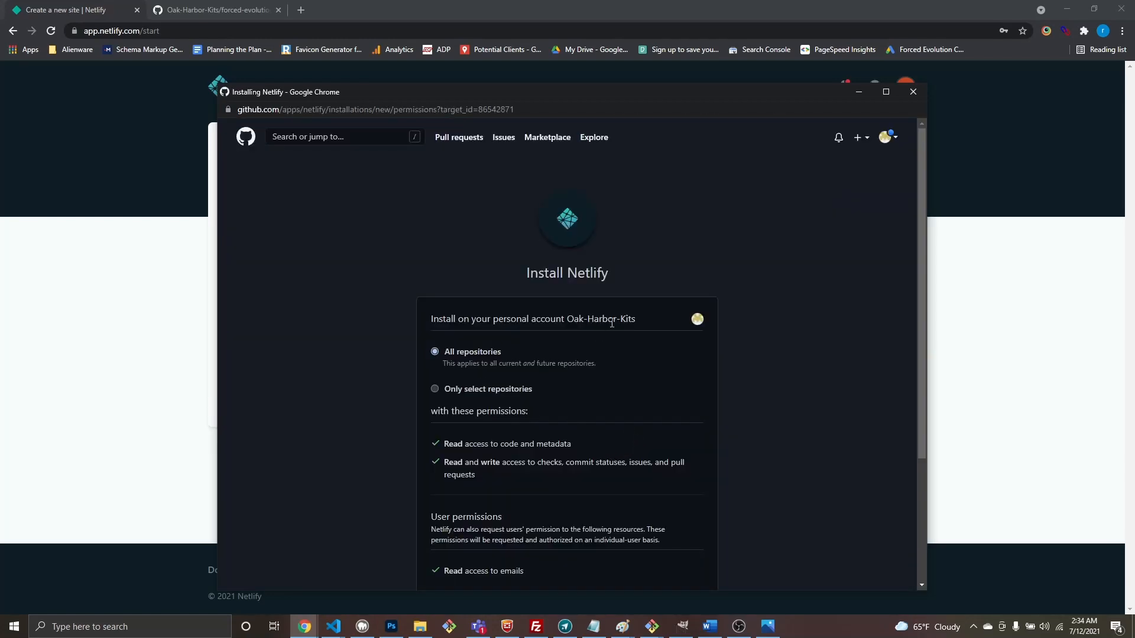
left_click_drag(582, 324, 646, 326)
scroll(527, 526, "down", 3)
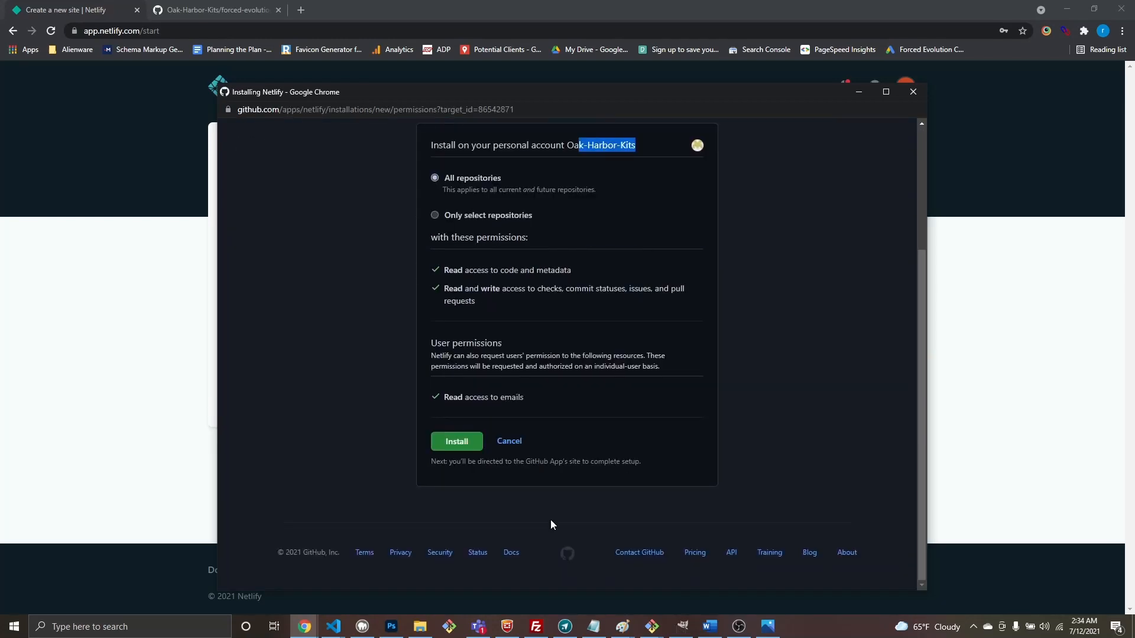
left_click(454, 444)
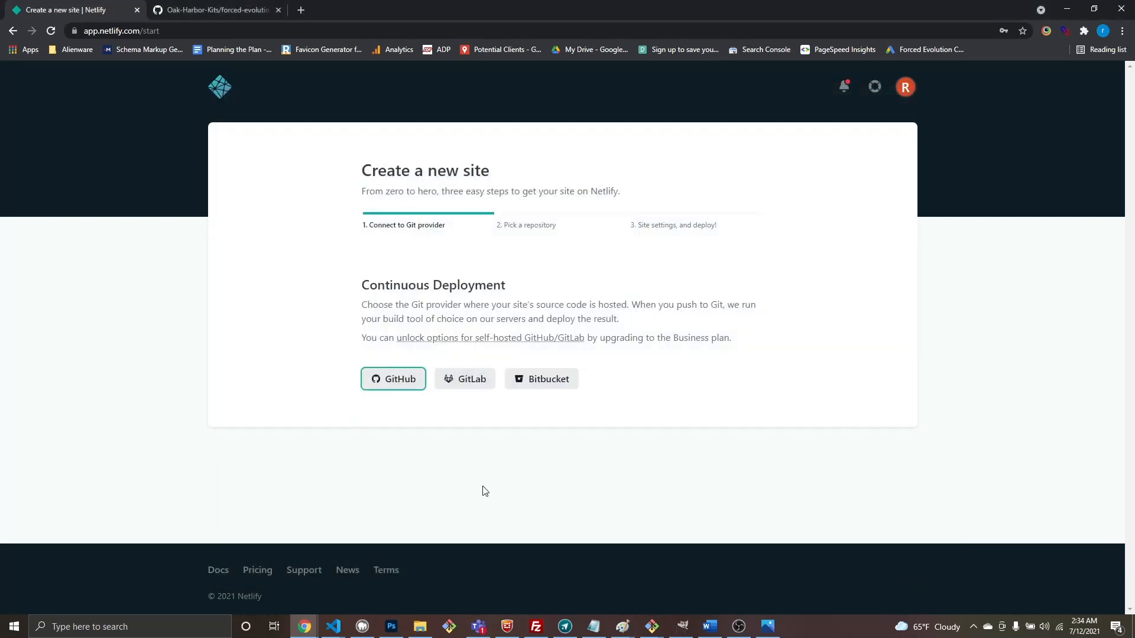
left_click(396, 381)
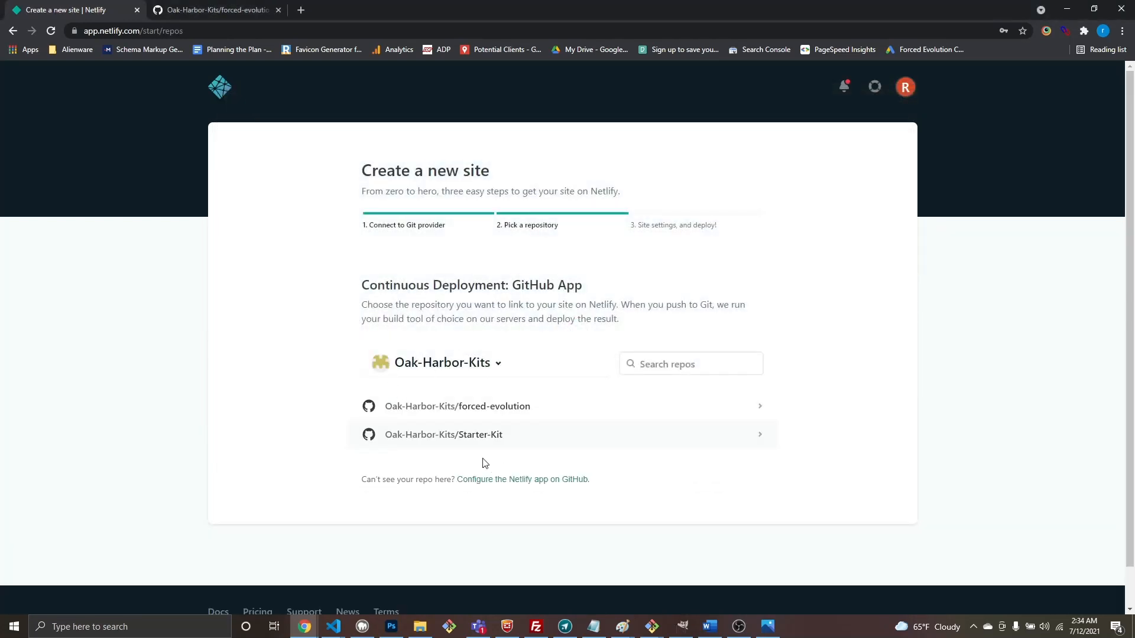
scroll(473, 443, "down", 1)
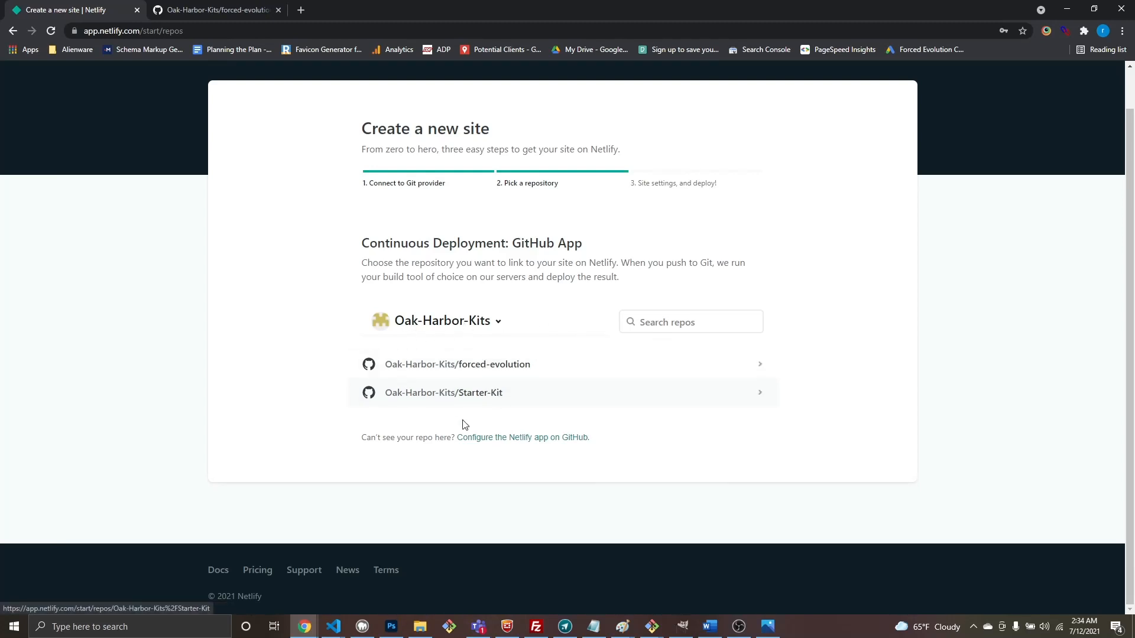
Step: Deploy the forced-evolution repository from branch main with empty build settings
left_click(482, 367)
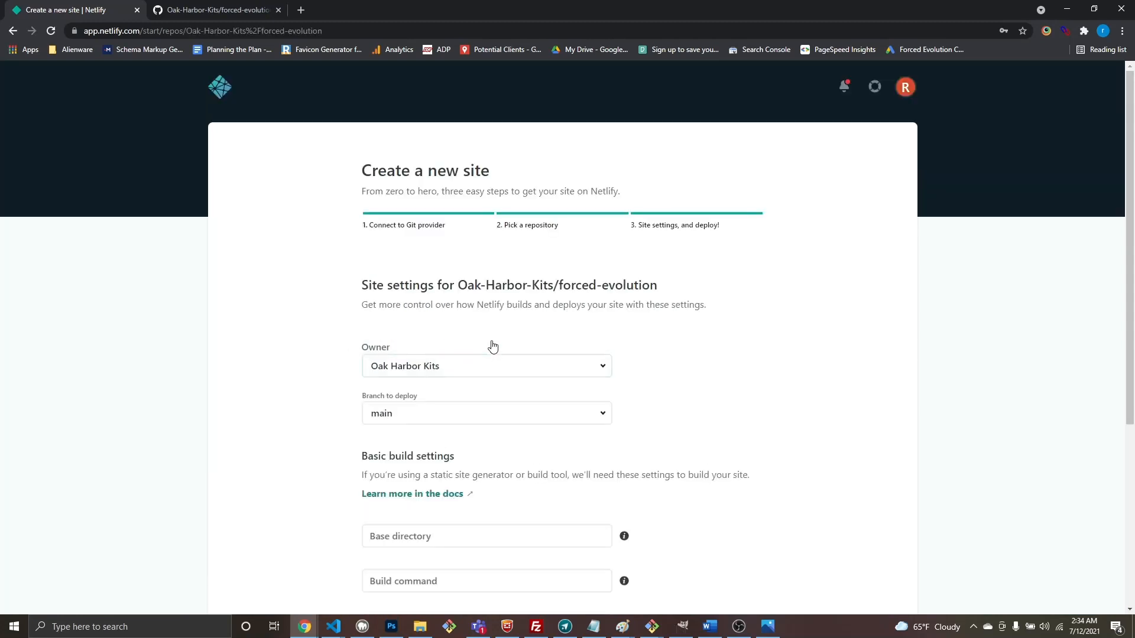
scroll(491, 347, "down", 4)
scroll(575, 251, "up", 3)
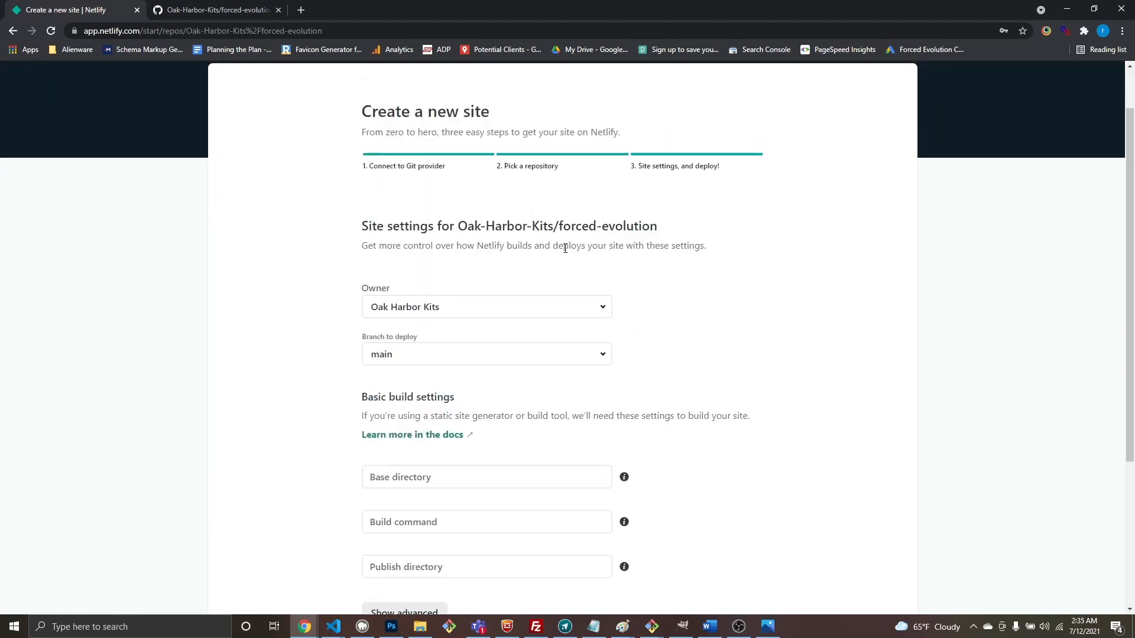
scroll(520, 397, "down", 1)
scroll(512, 367, "down", 3)
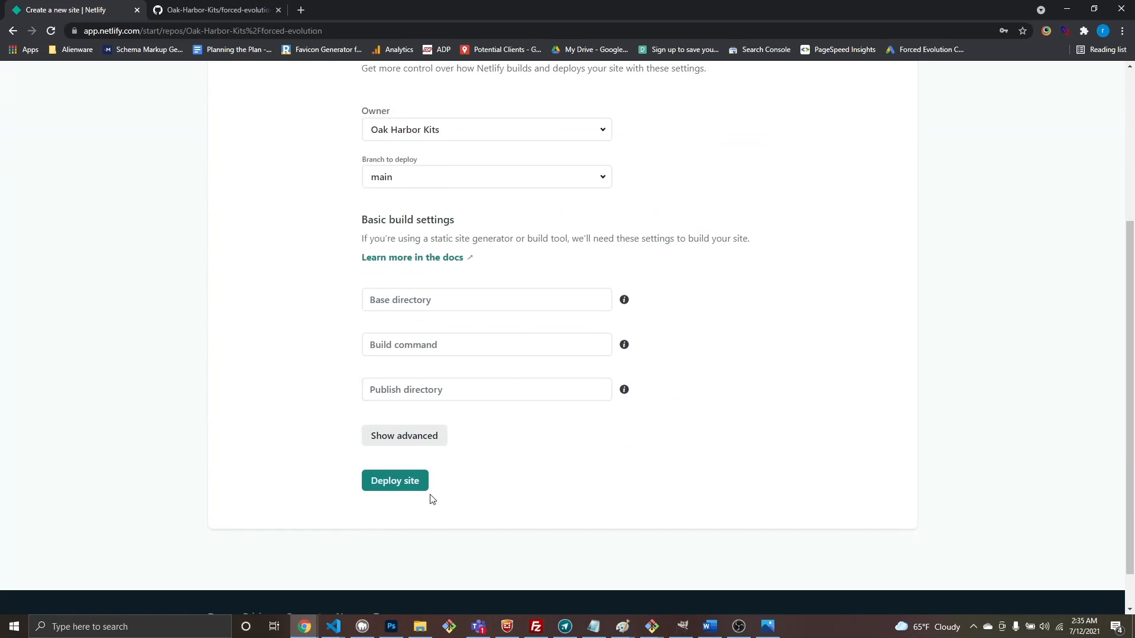
left_click(396, 481)
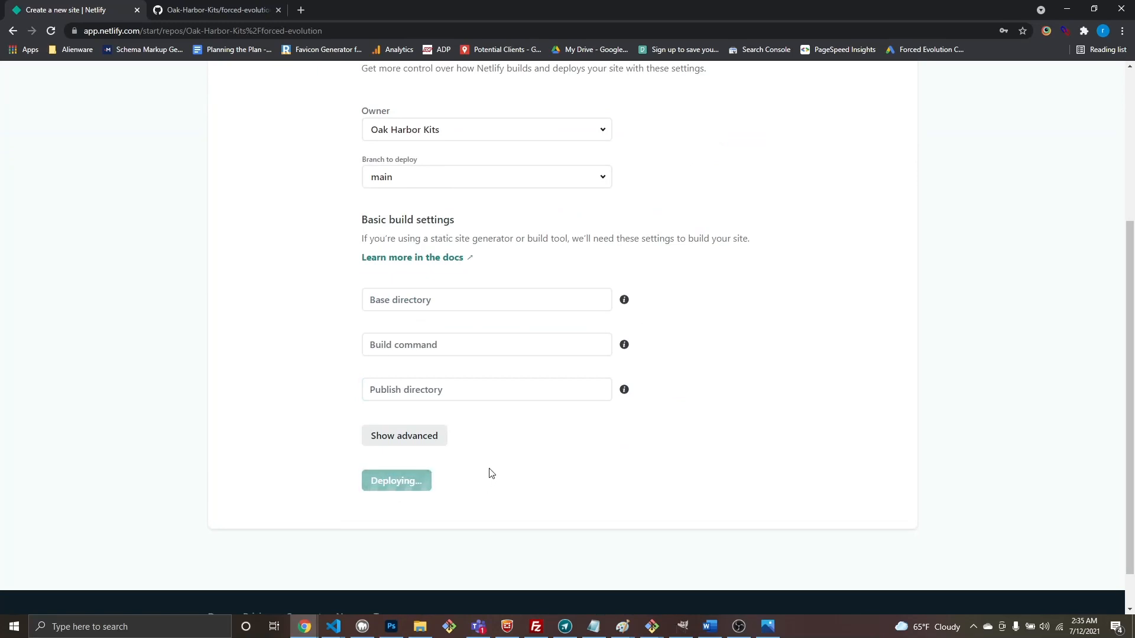
scroll(500, 451, "up", 2)
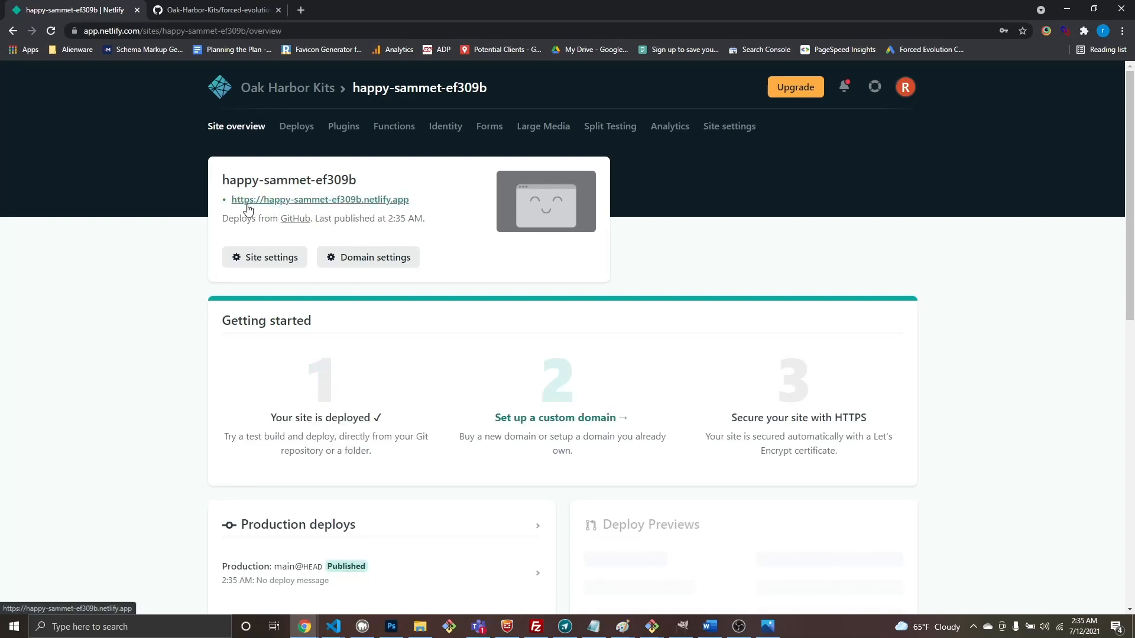
Step: Rename the site to forced-evolution and open forced-evolution.netlify.app in a new tab
left_click(261, 258)
left_click(440, 544)
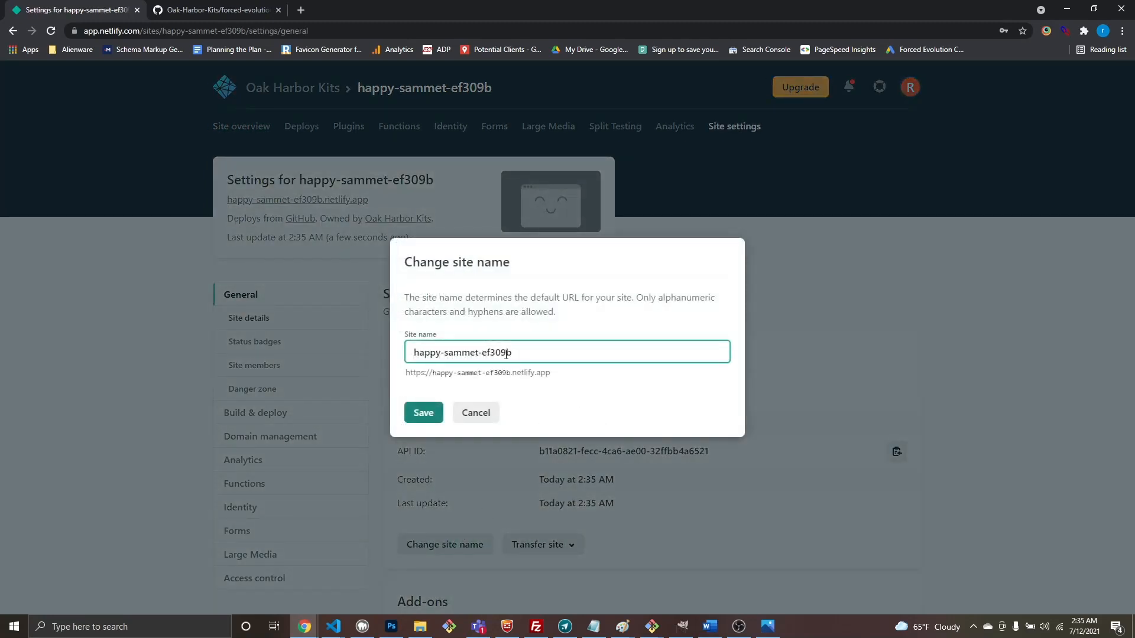
left_click_drag(531, 348, 368, 354)
type("for")
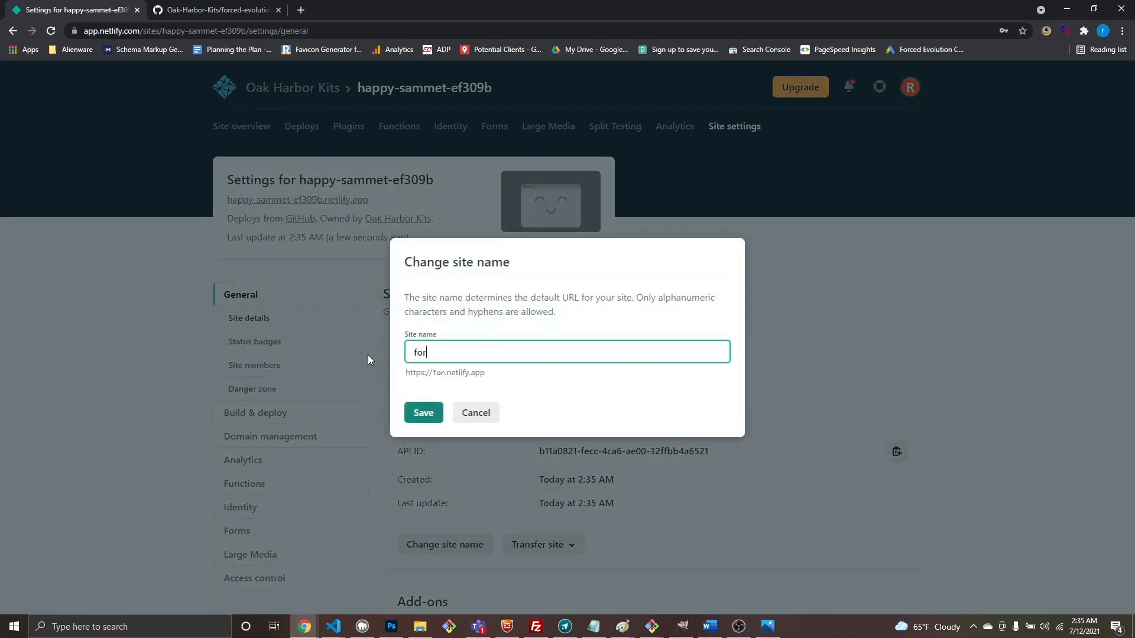
type("ced-evolution")
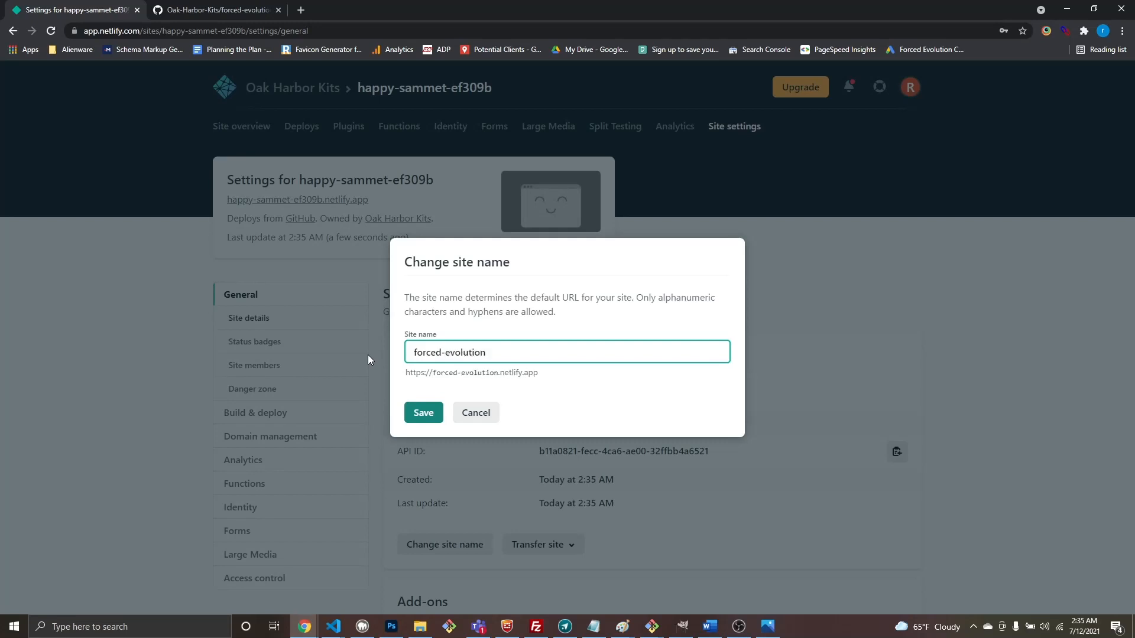
left_click(424, 412)
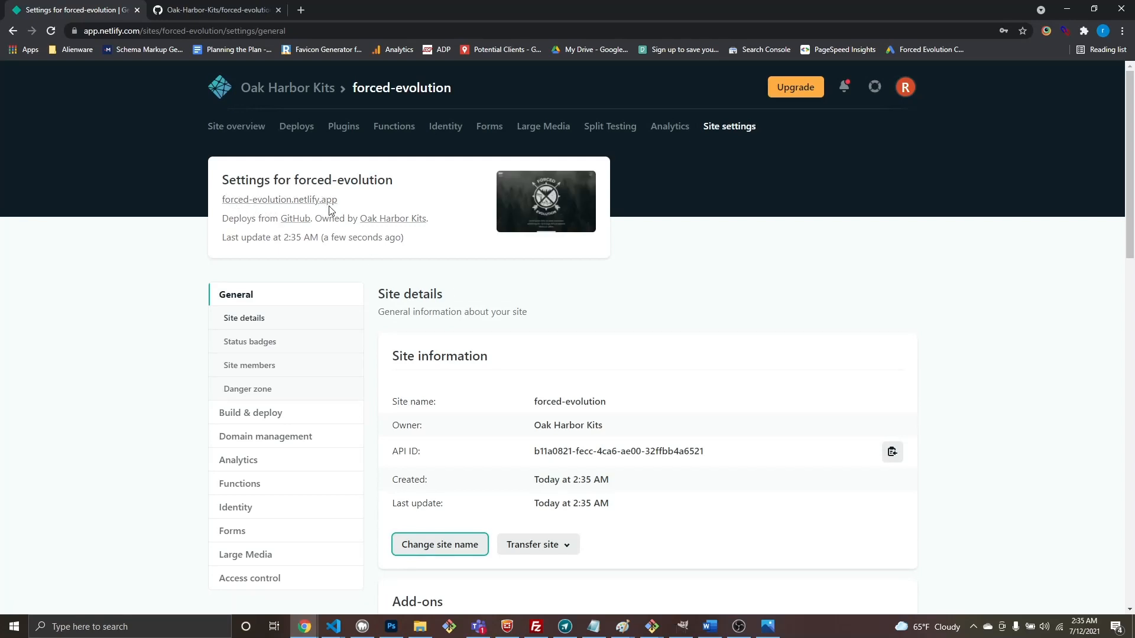
left_click(286, 203)
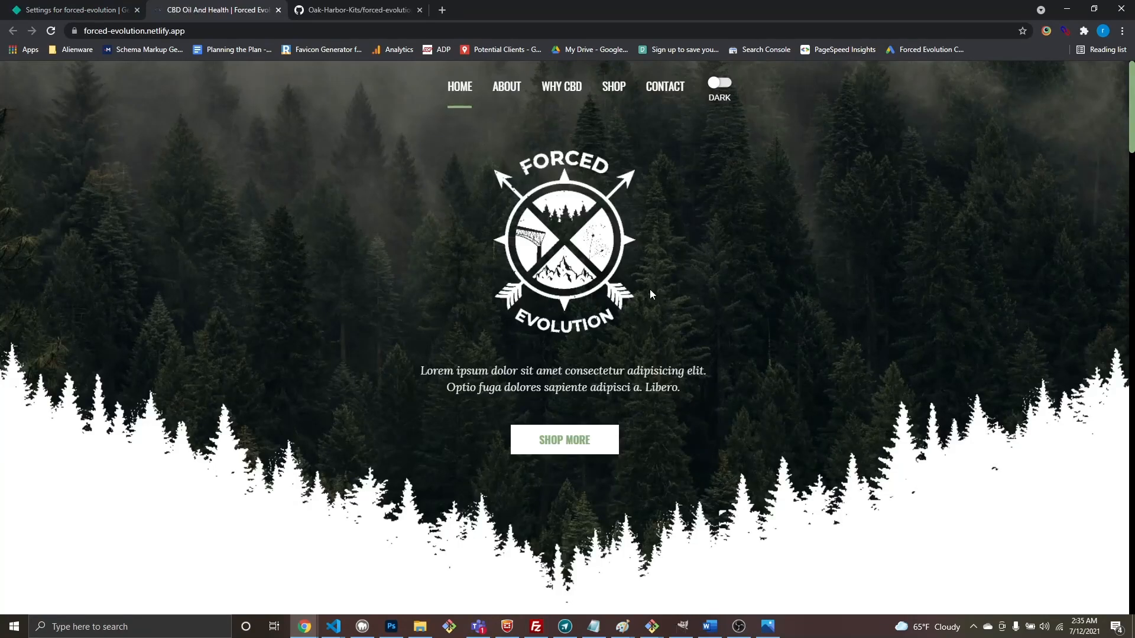
Step: Scroll through the live Forced Evolution site, then close it to return to Netlify settings
scroll(650, 290, "down", 20)
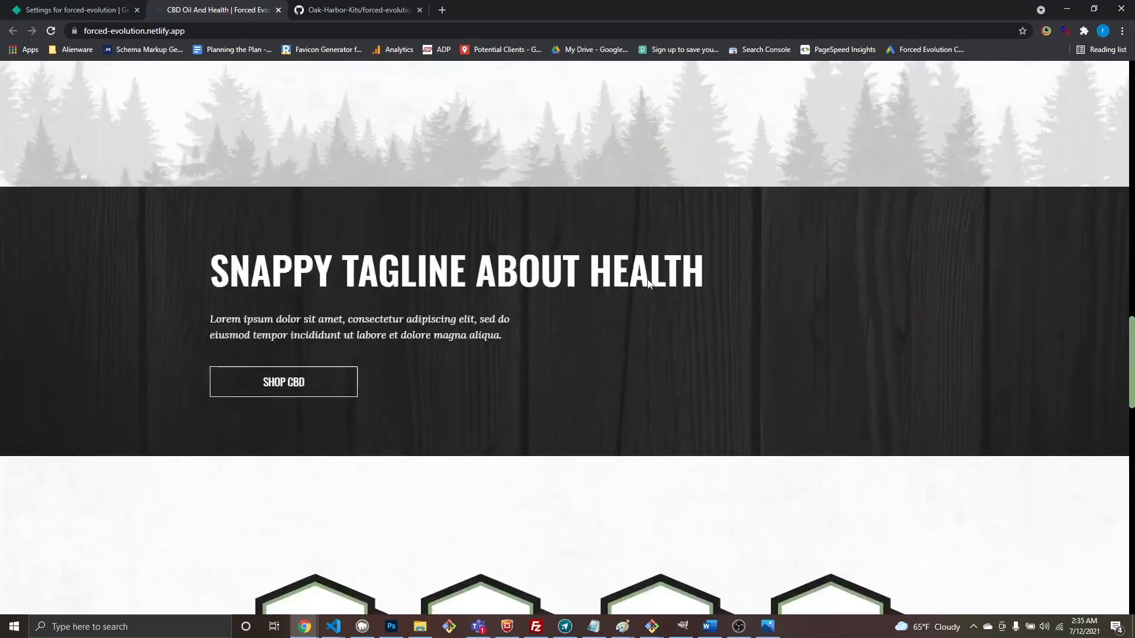
scroll(648, 284, "down", 20)
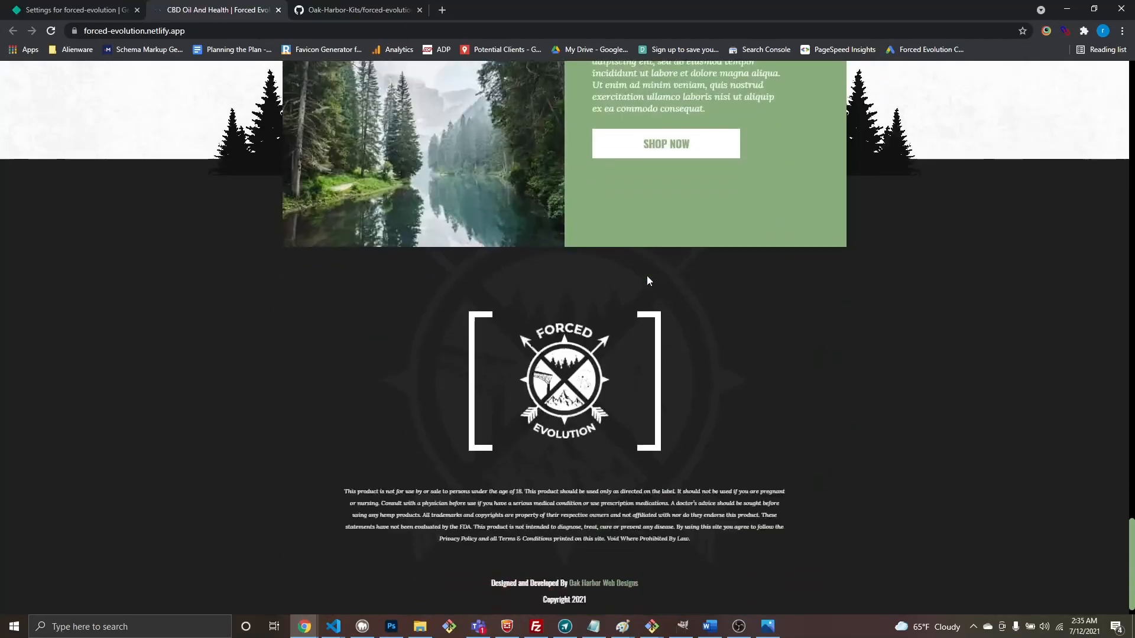
scroll(646, 276, "up", 20)
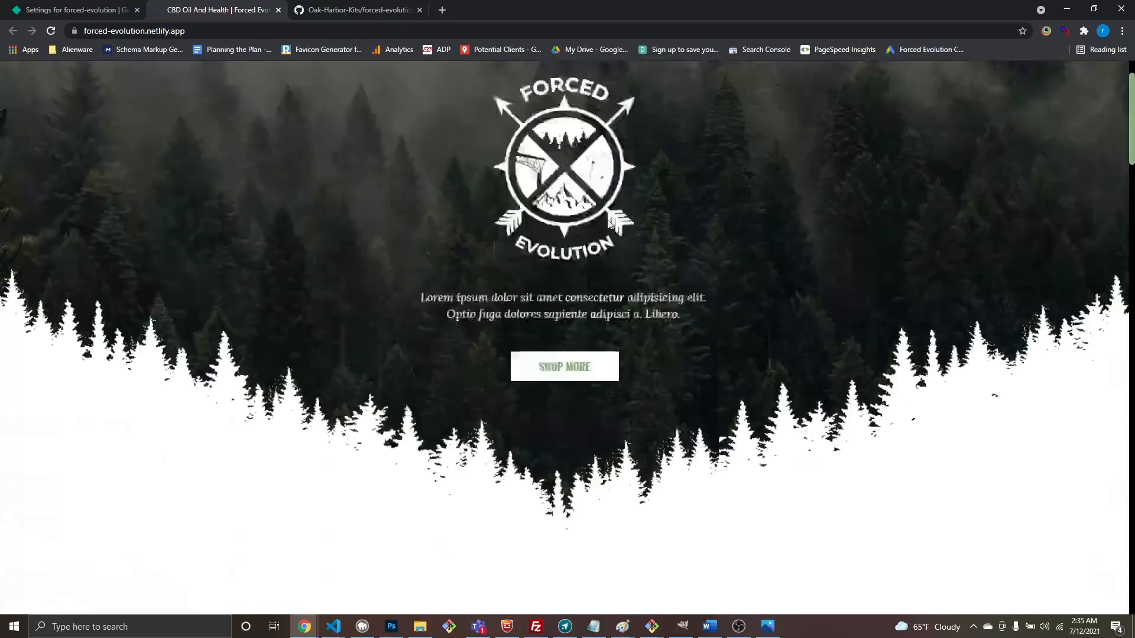
left_click(278, 11)
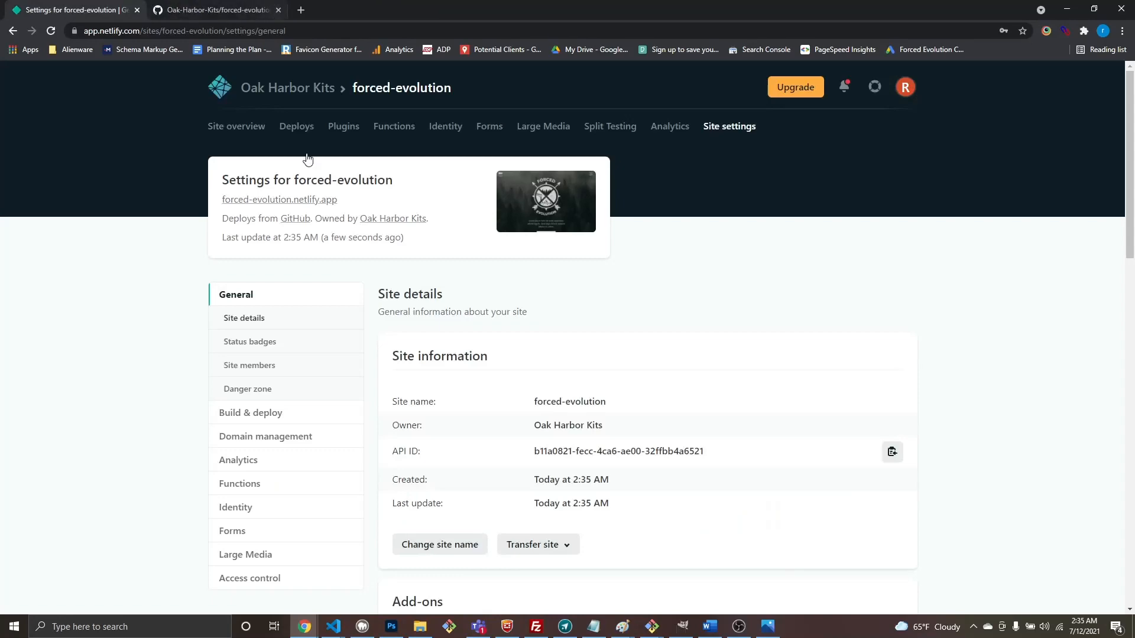
Step: Open the Build & deploy settings for the forced-evolution site
left_click(253, 422)
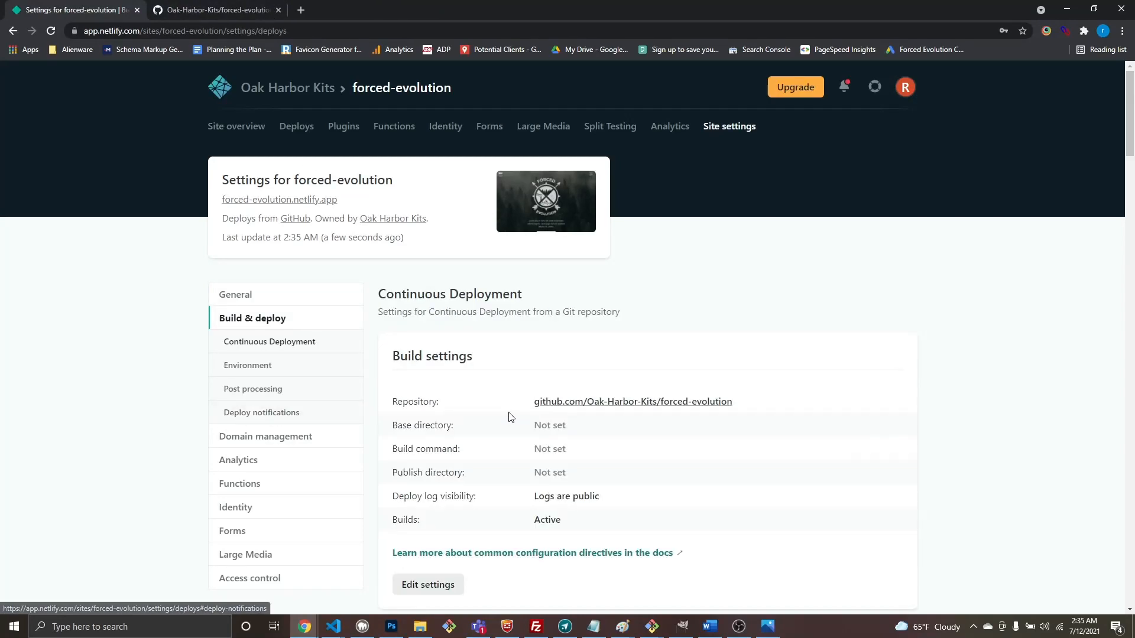
scroll(507, 412, "down", 15)
scroll(507, 412, "down", 20)
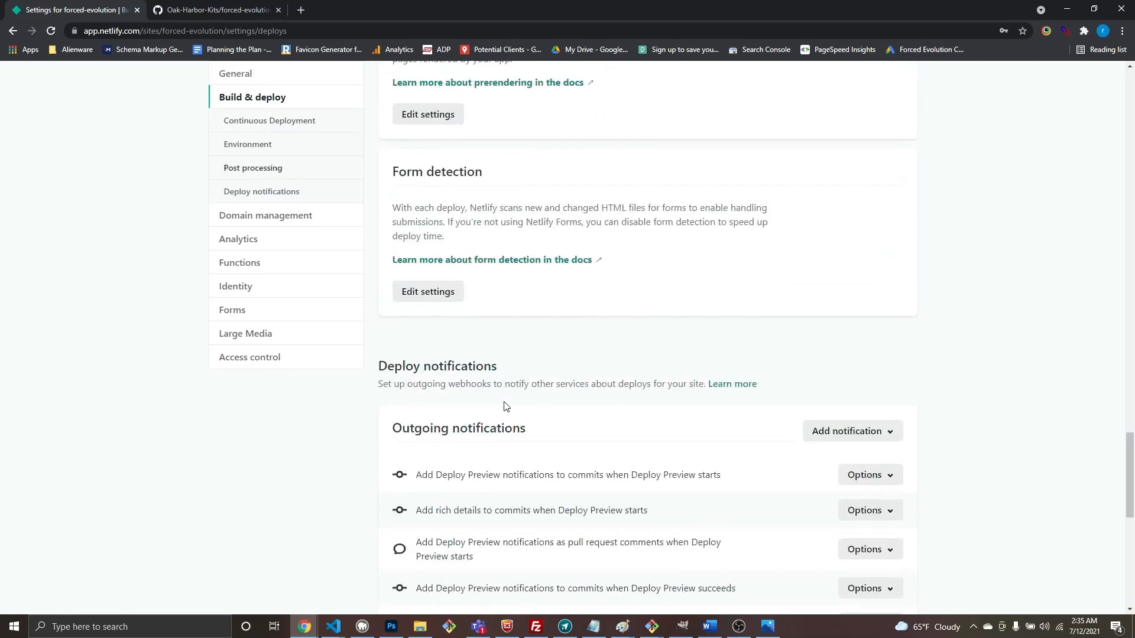
scroll(507, 340, "up", 18)
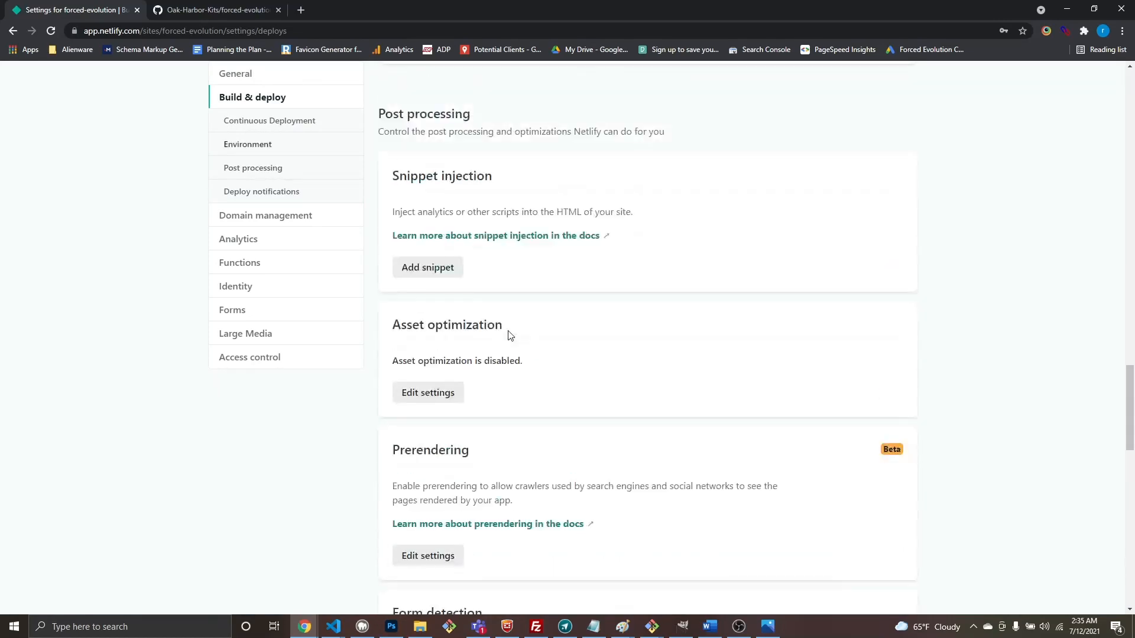
Step: Turn on asset optimization by unchecking Disable asset optimization, and save the change
left_click(428, 394)
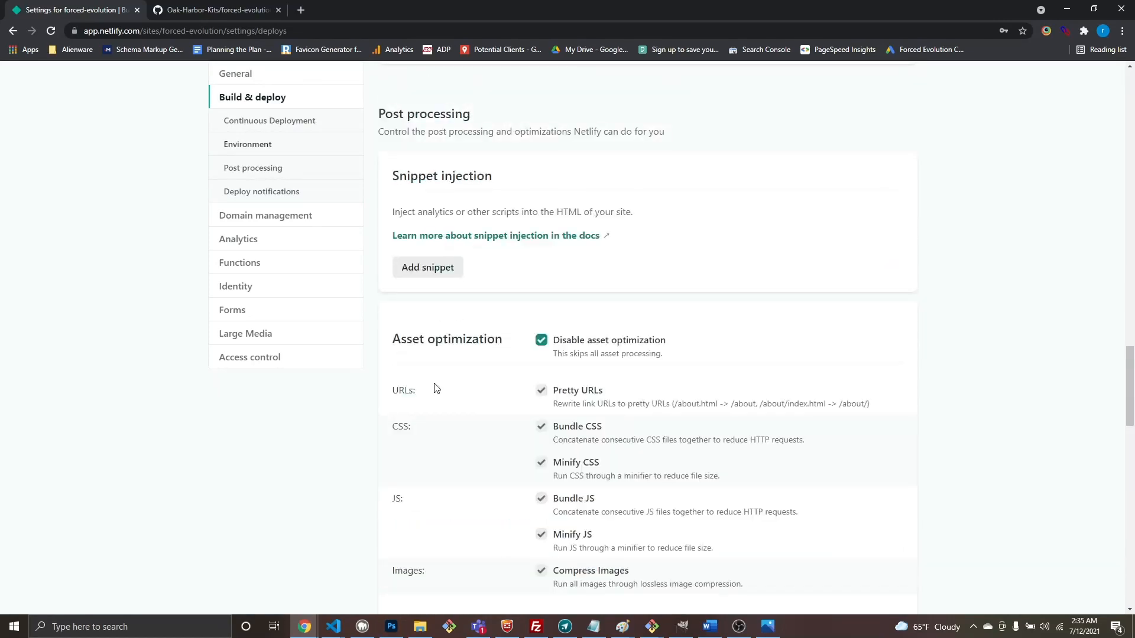
left_click(542, 341)
scroll(662, 360, "down", 5)
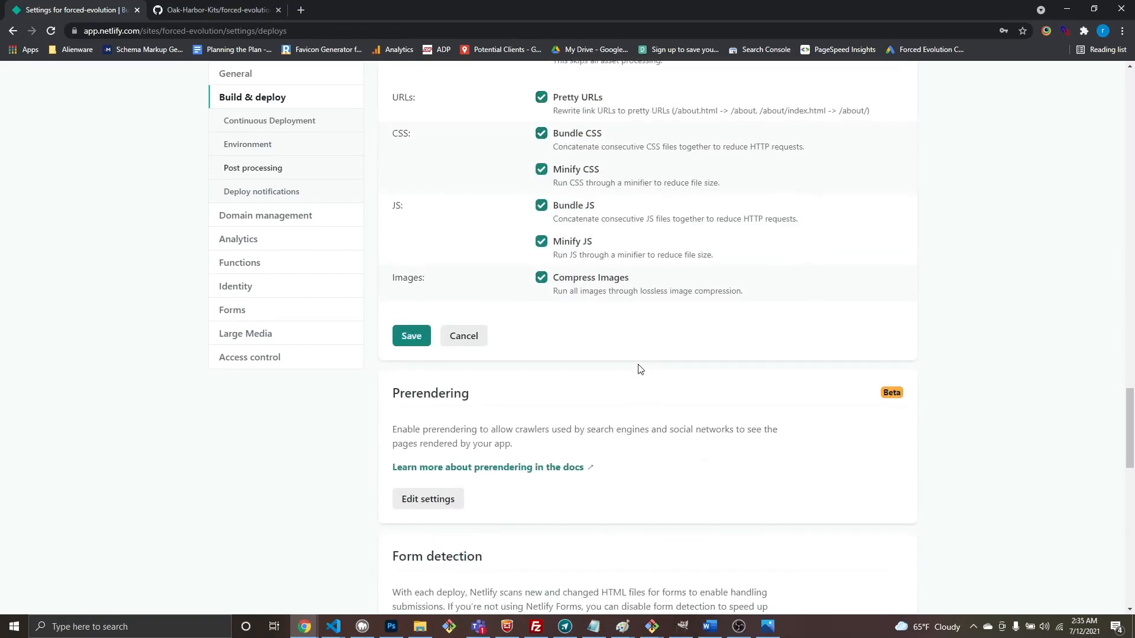
scroll(638, 370, "up", 2)
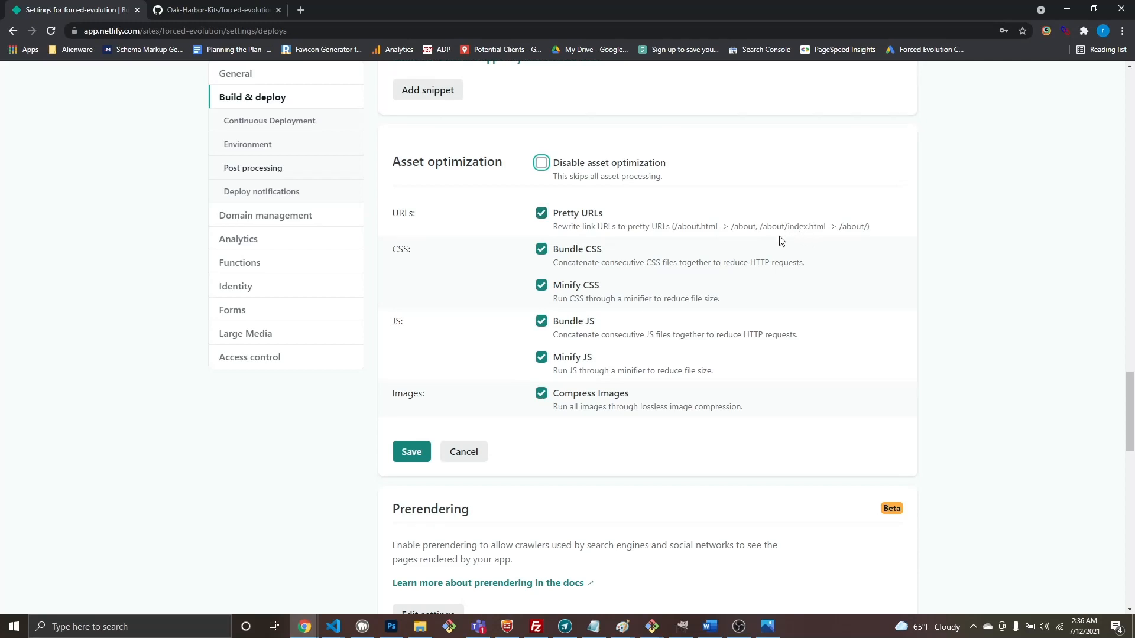
left_click(411, 452)
scroll(656, 392, "up", 3)
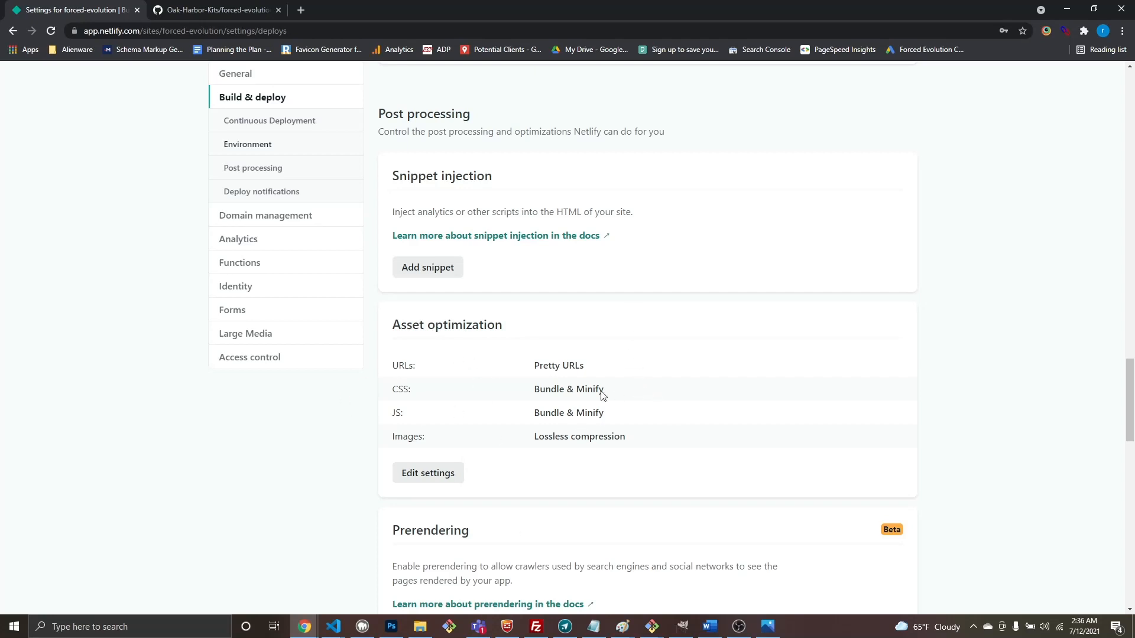
scroll(497, 386, "up", 15)
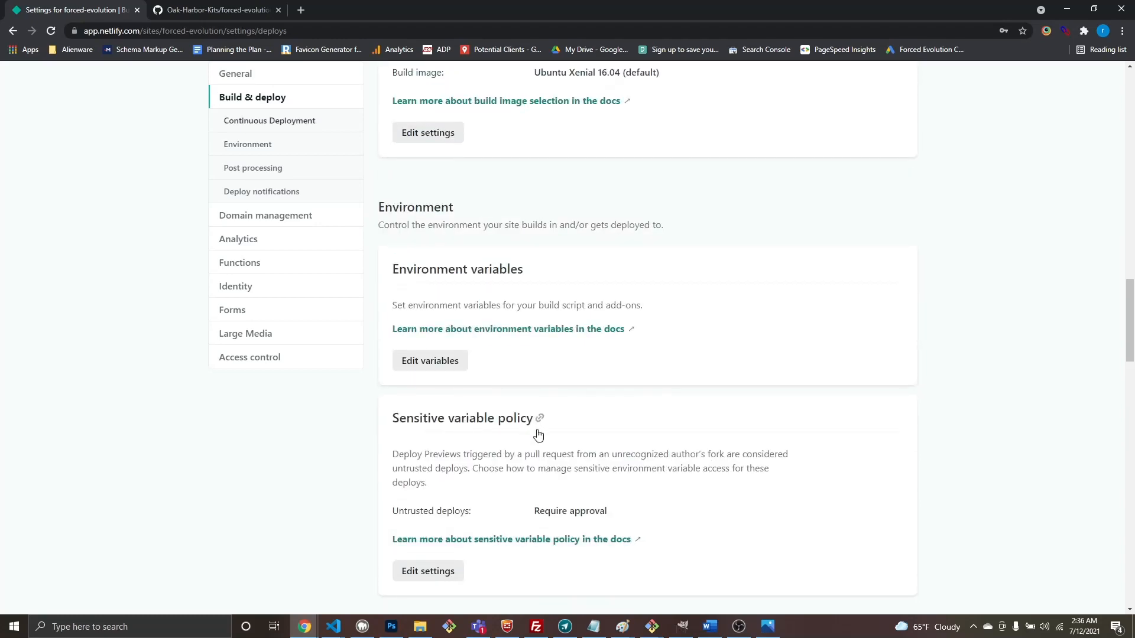
scroll(537, 440, "up", 12)
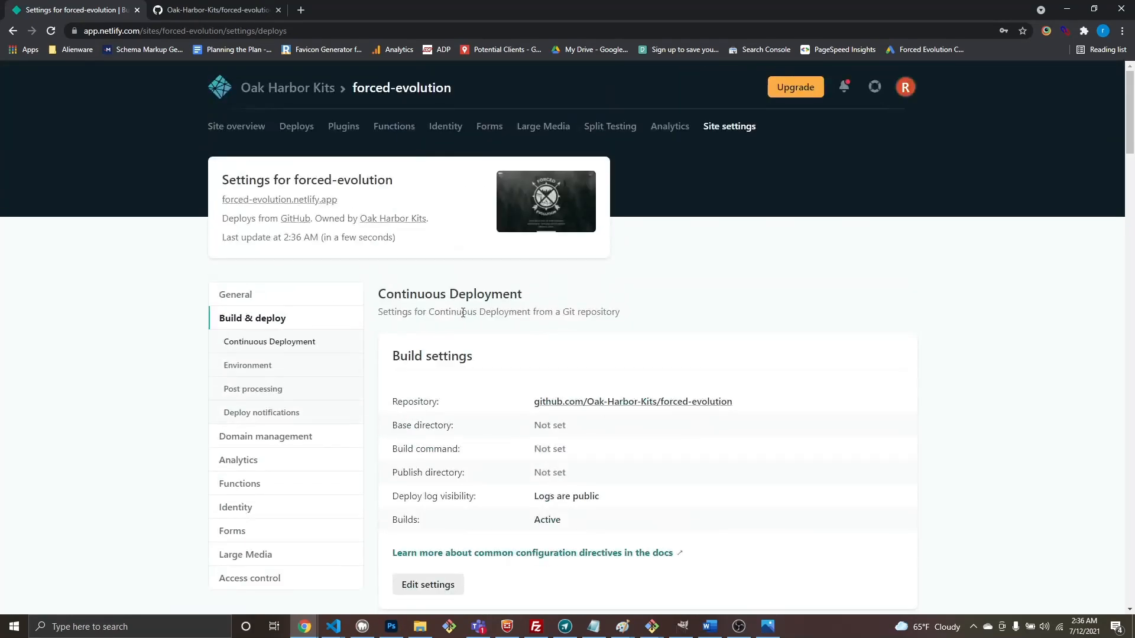
Step: Glance at the live forced-evolution site, then open Domain settings from Site overview
left_click(293, 200)
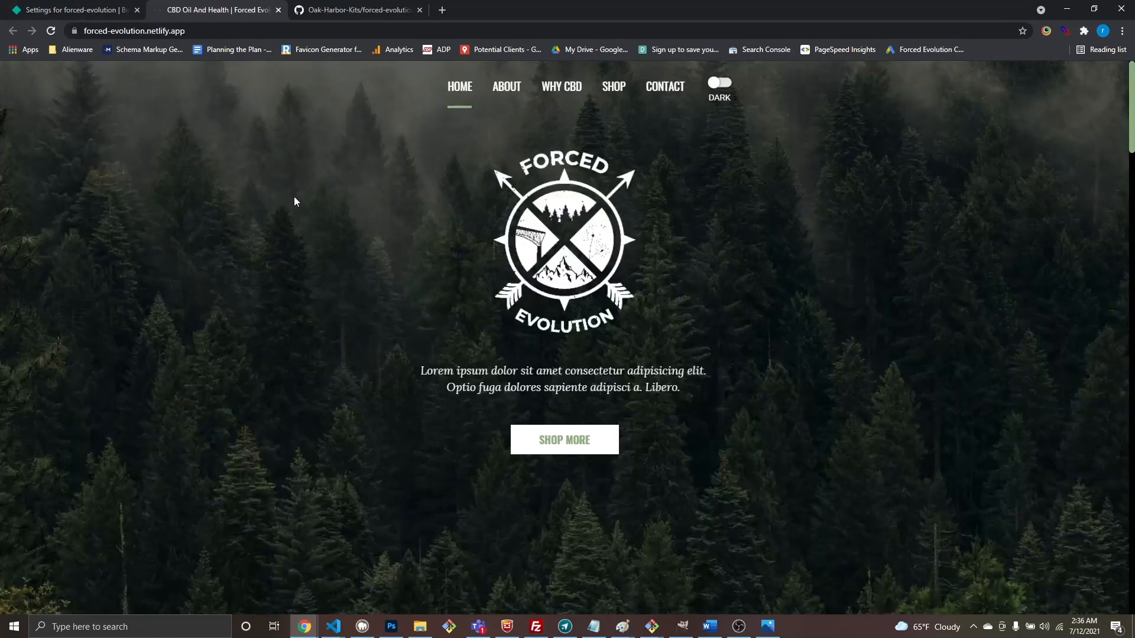
left_click(278, 10)
left_click(240, 127)
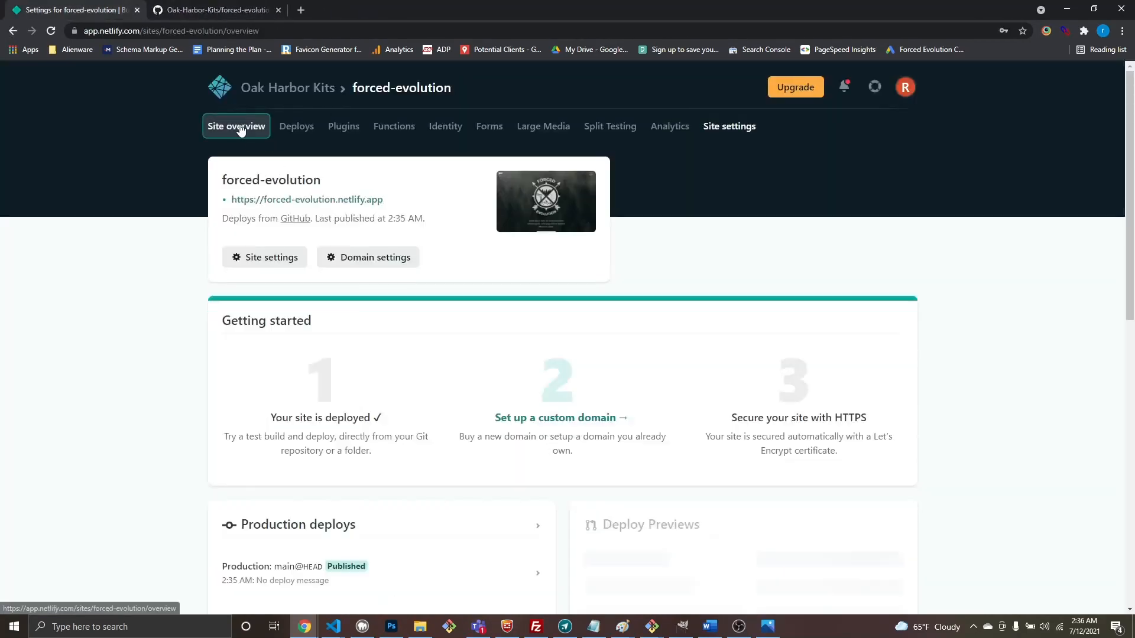
left_click(377, 258)
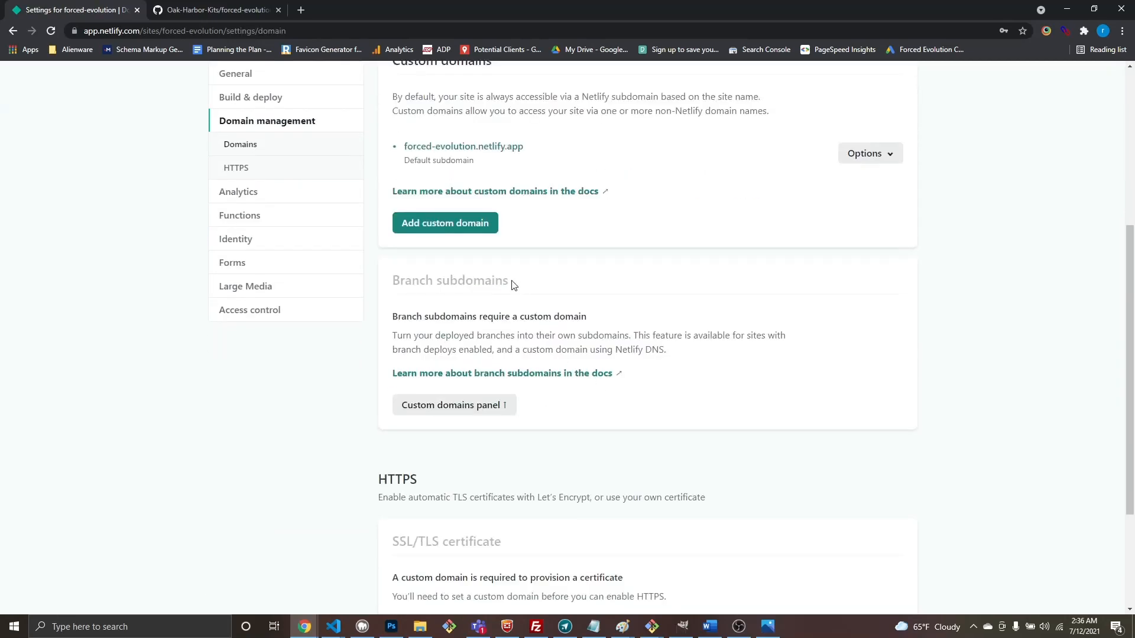
scroll(496, 331, "up", 2)
left_click(442, 346)
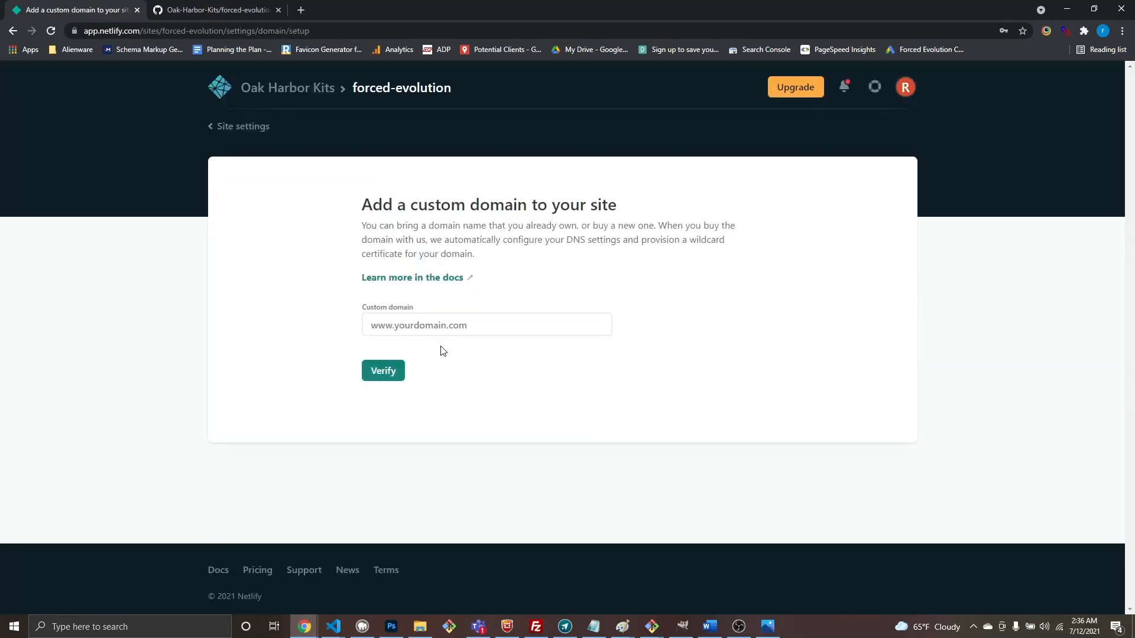
left_click(442, 325)
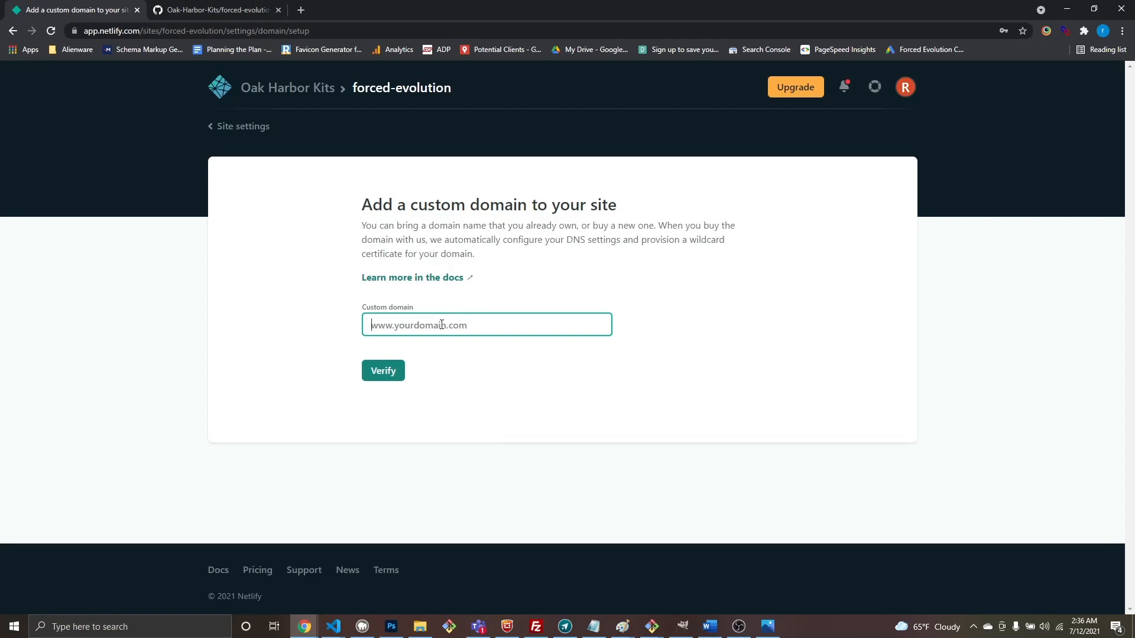
type("ww")
type("w.lobstermaritoba.com")
key("Return")
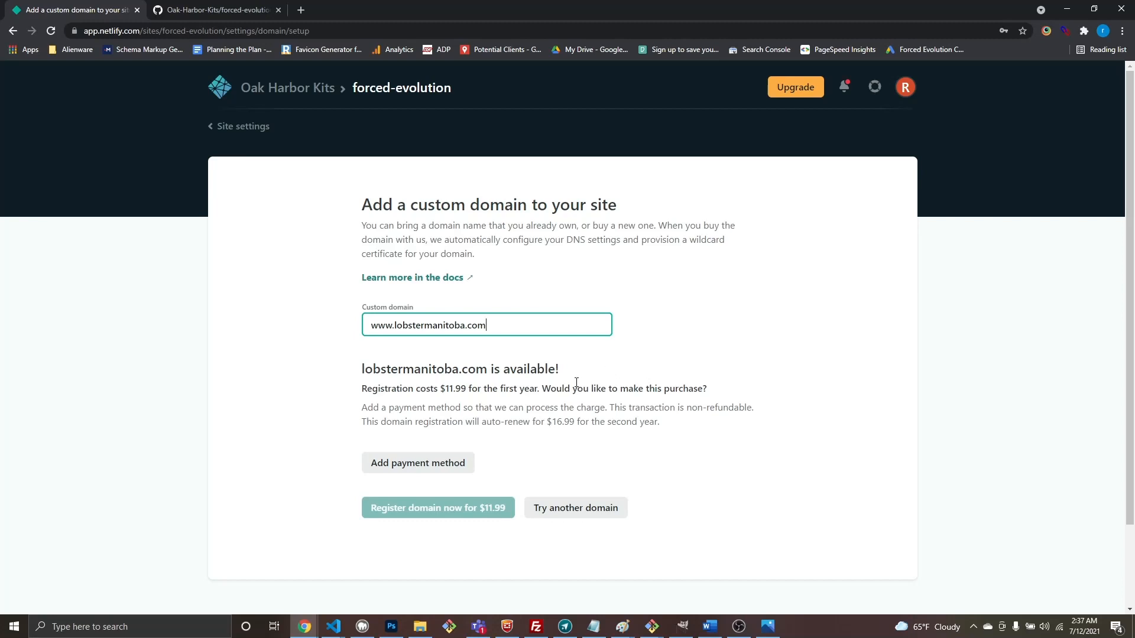
Step: Return to domain management, restart Add custom domain, and bring the Google Domains window over it
left_click(260, 126)
left_click(496, 519)
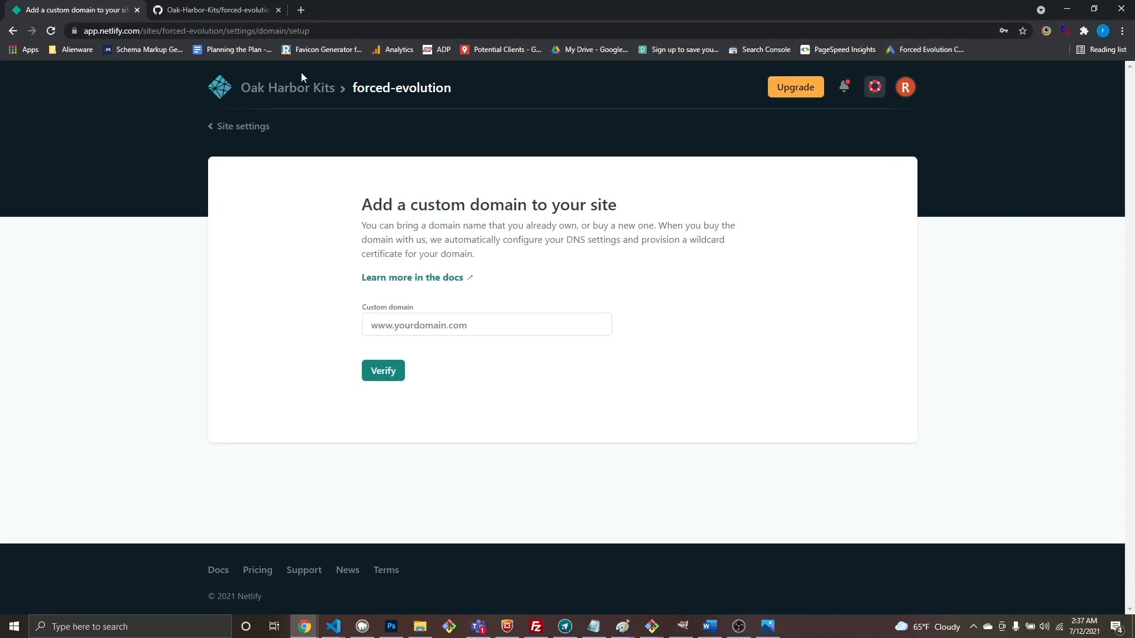
left_click(301, 10)
key("ctrl+w")
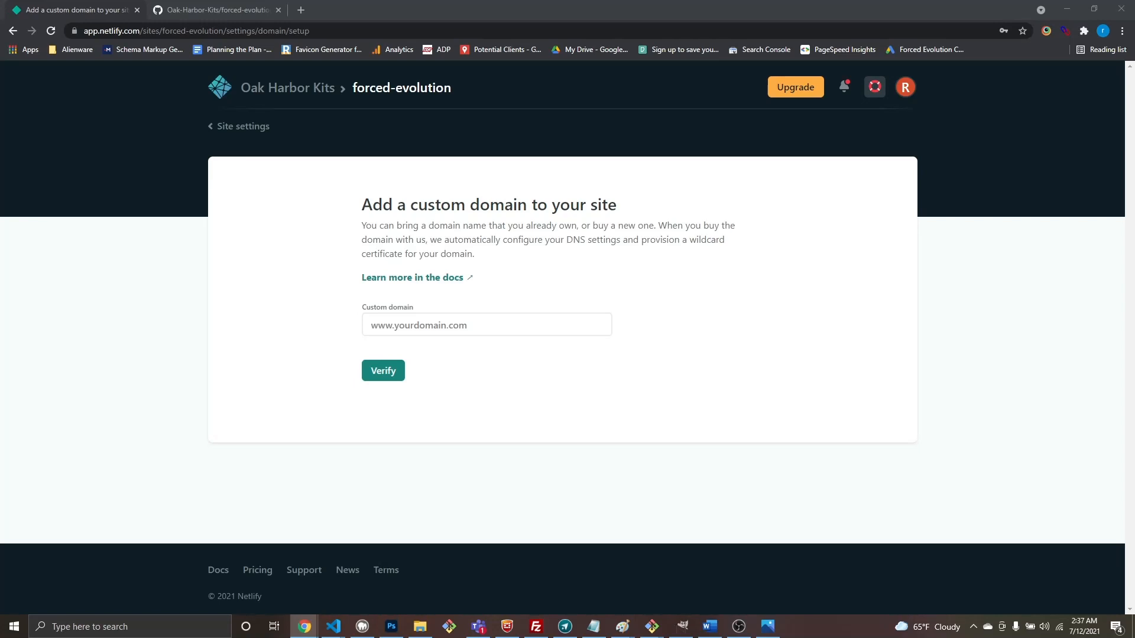
left_click_drag(615, 0, 609, 54)
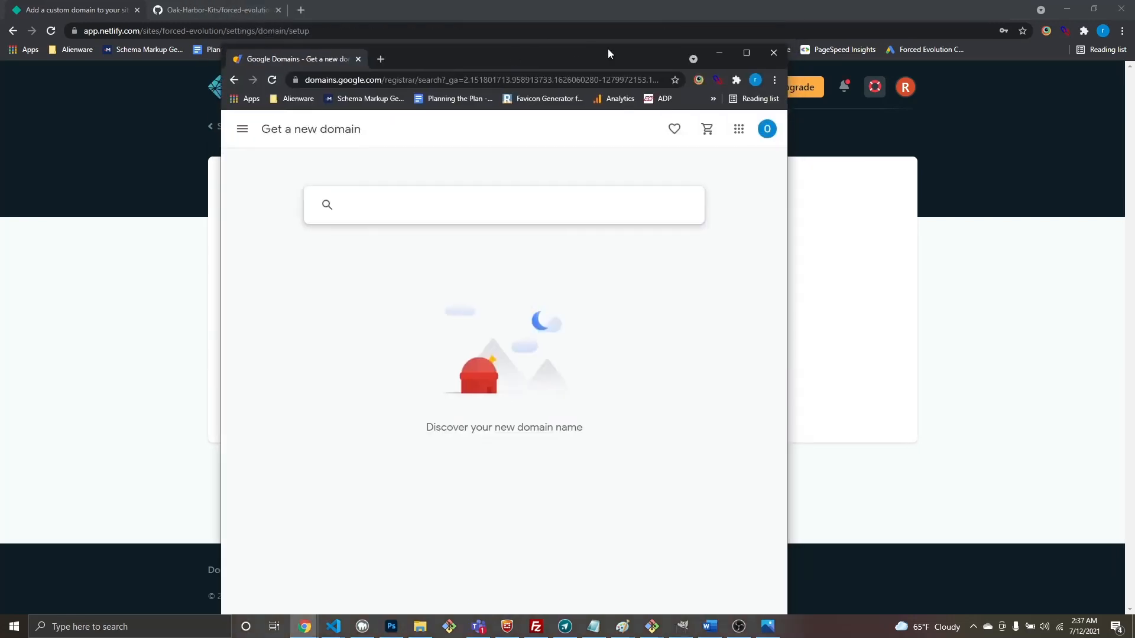
left_click(747, 53)
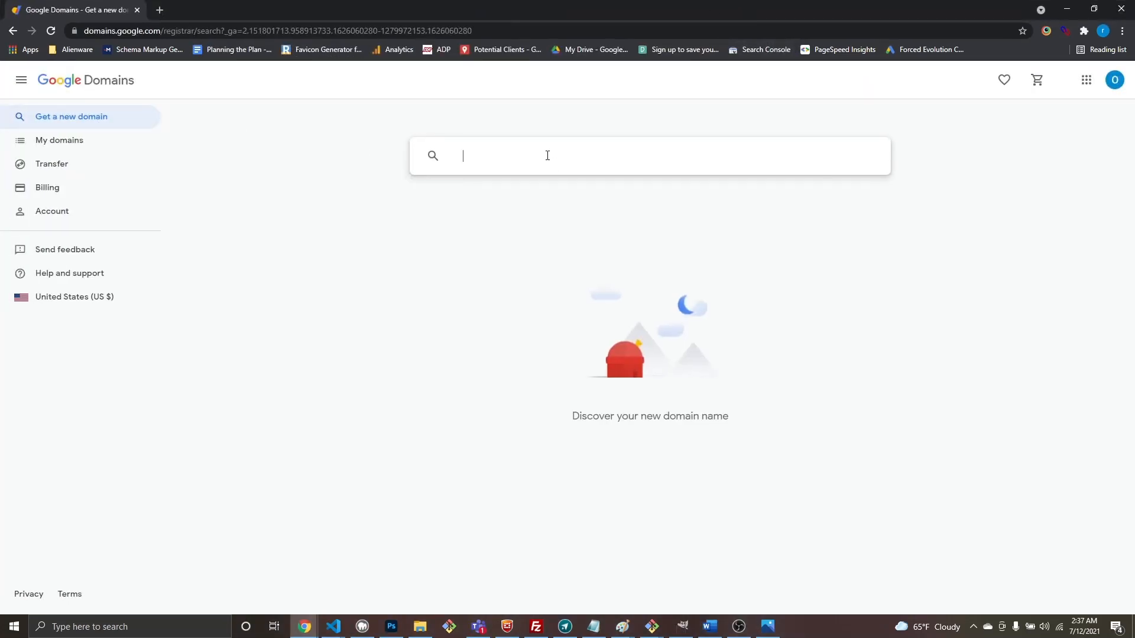
type("www.lobstermanitoba.com")
key("Return")
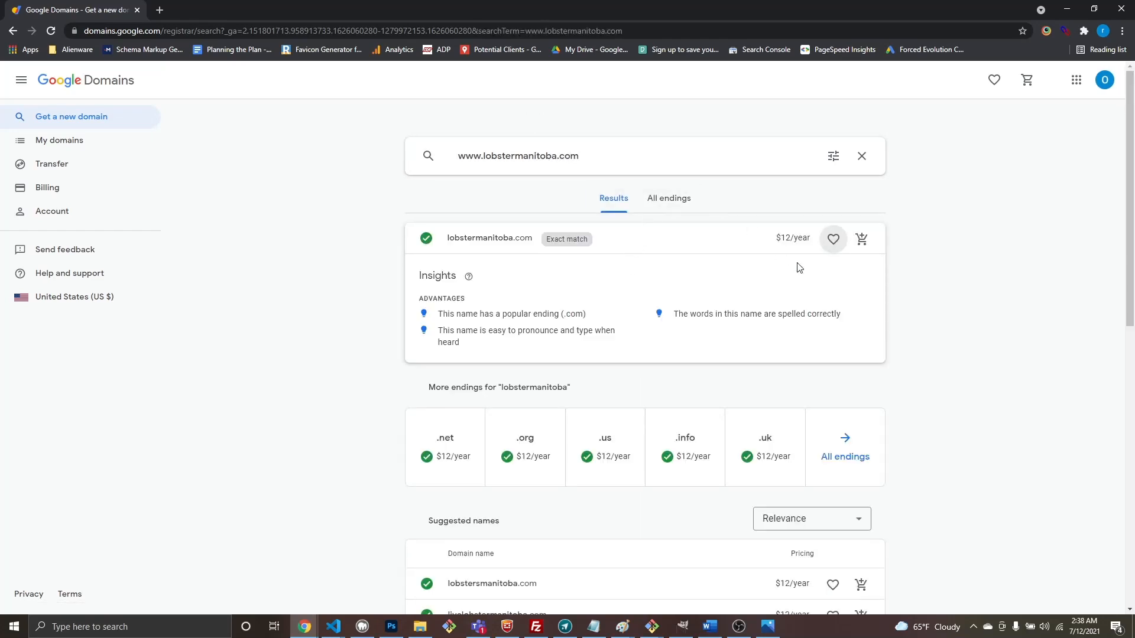
scroll(760, 260, "down", 4)
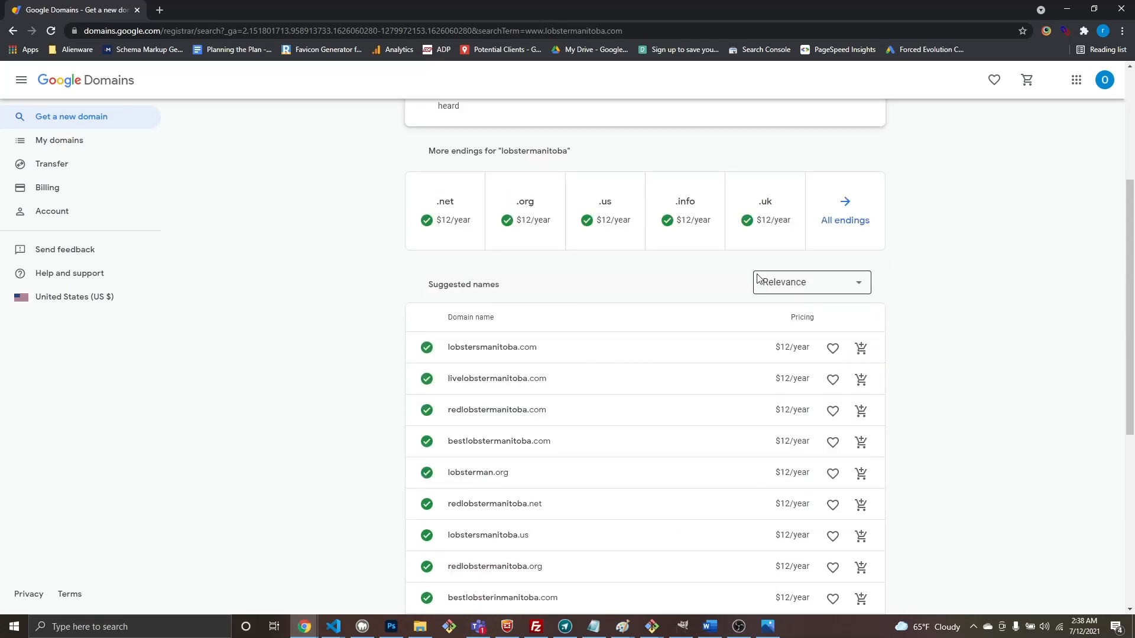
scroll(755, 279, "up", 3)
scroll(752, 279, "down", 12)
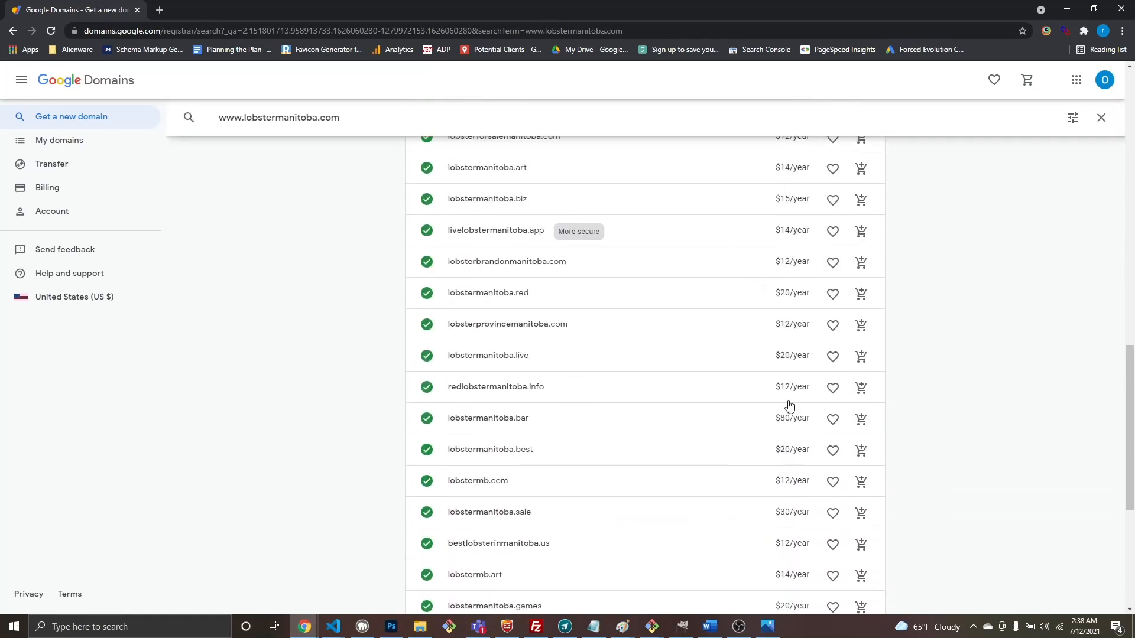
scroll(790, 406, "up", 15)
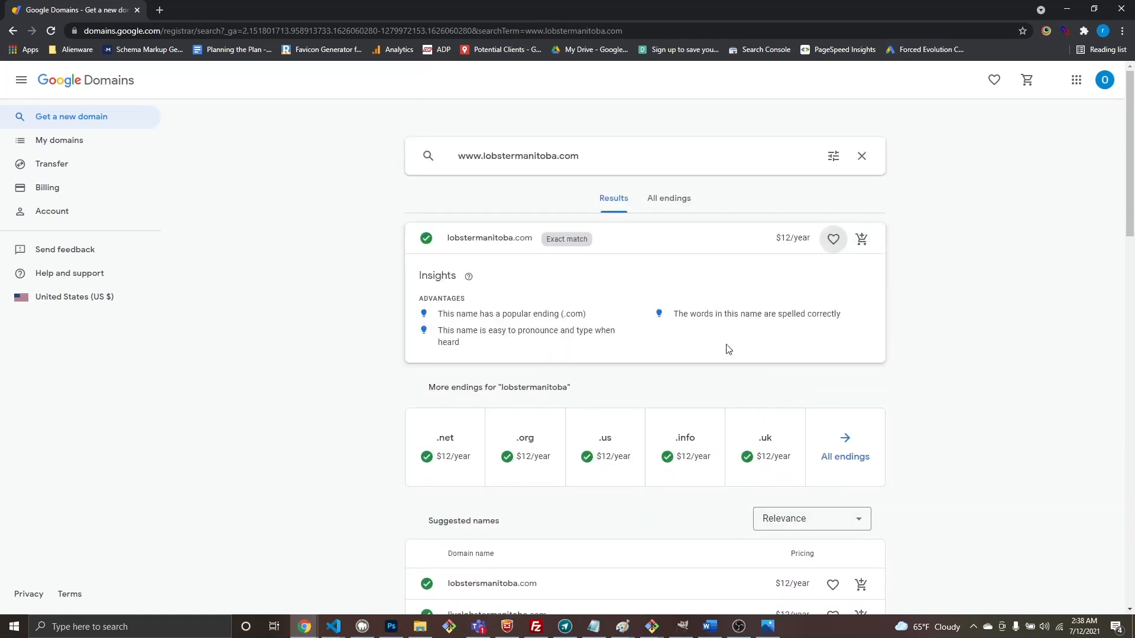
Step: Add lobstermanitoba.com to the cart and view the cart
left_click(437, 455)
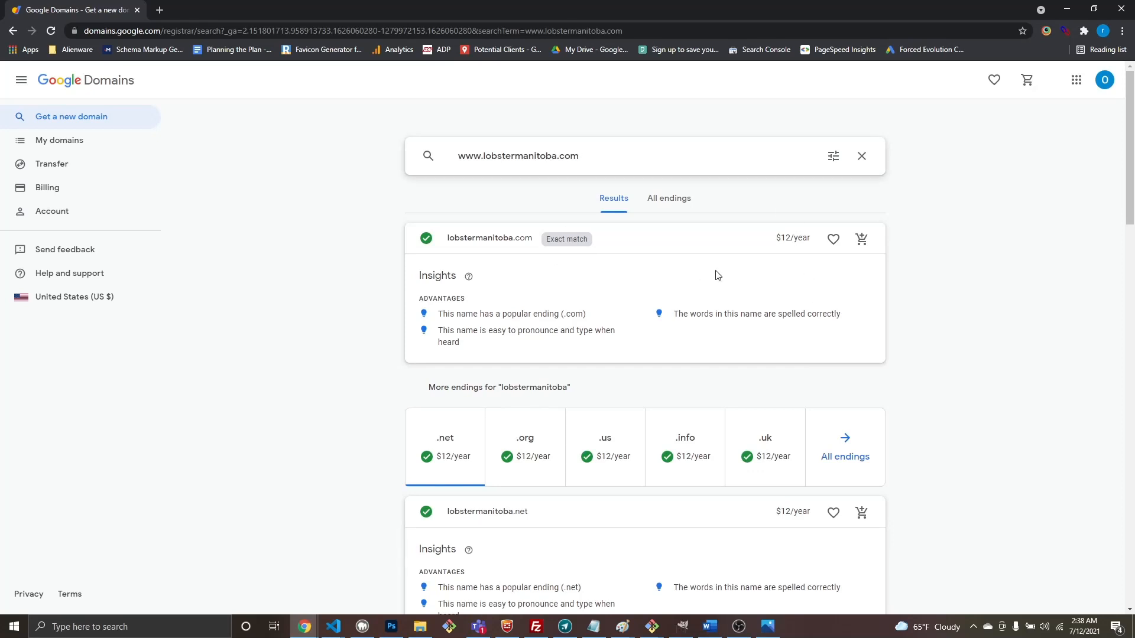
left_click(860, 241)
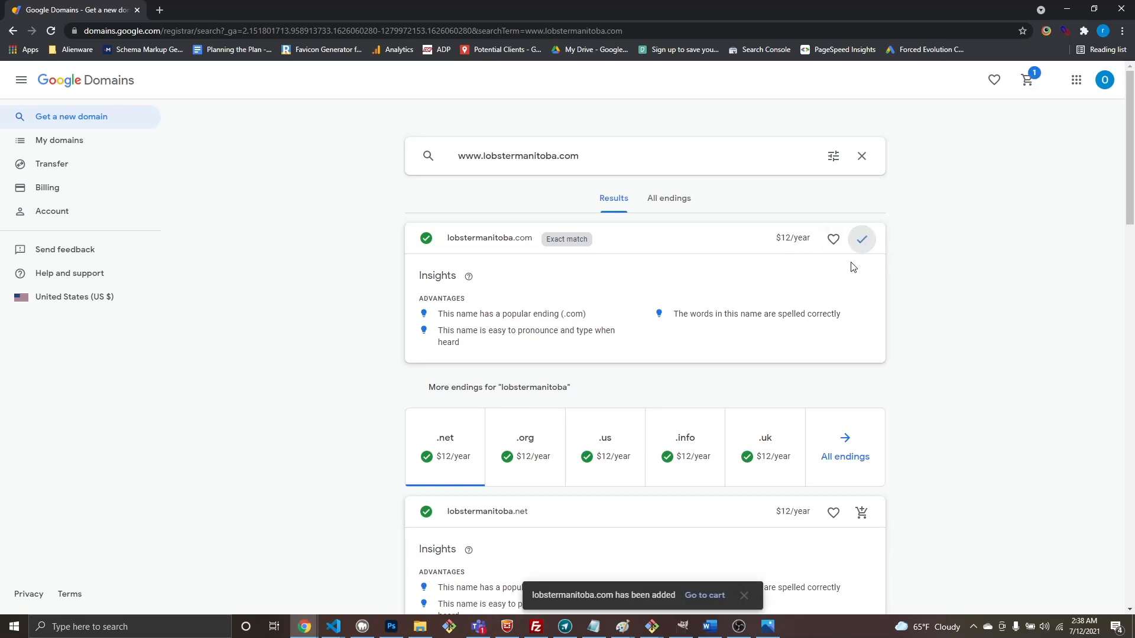
left_click(1028, 82)
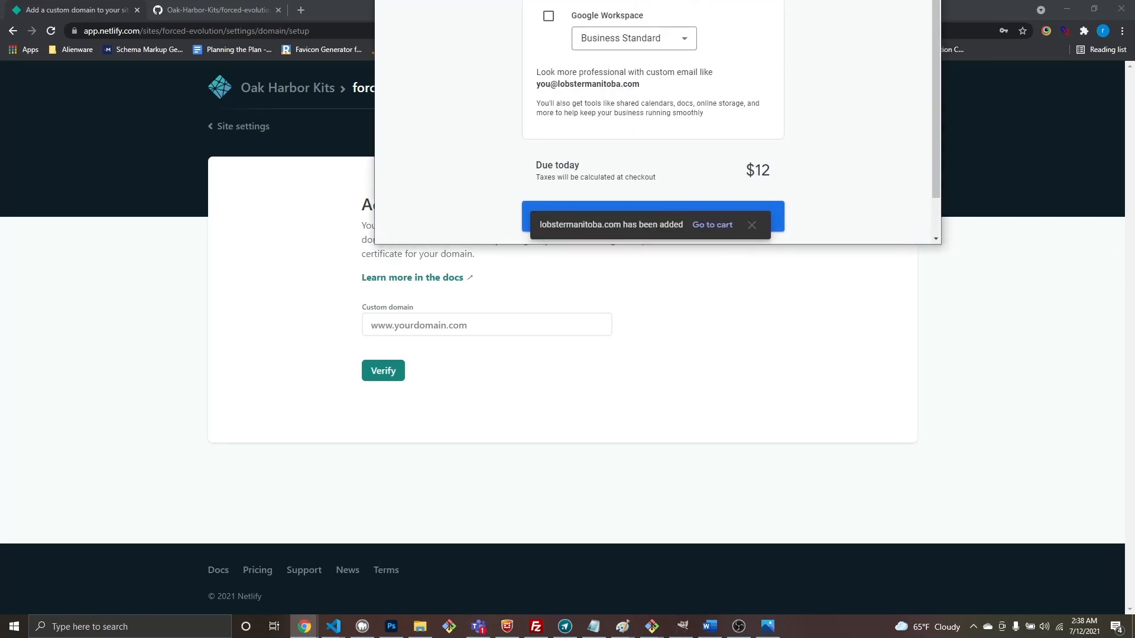
Step: Purchase lobstermanitoba.com, moving the registration popup aside while registration completes
left_click(744, 262)
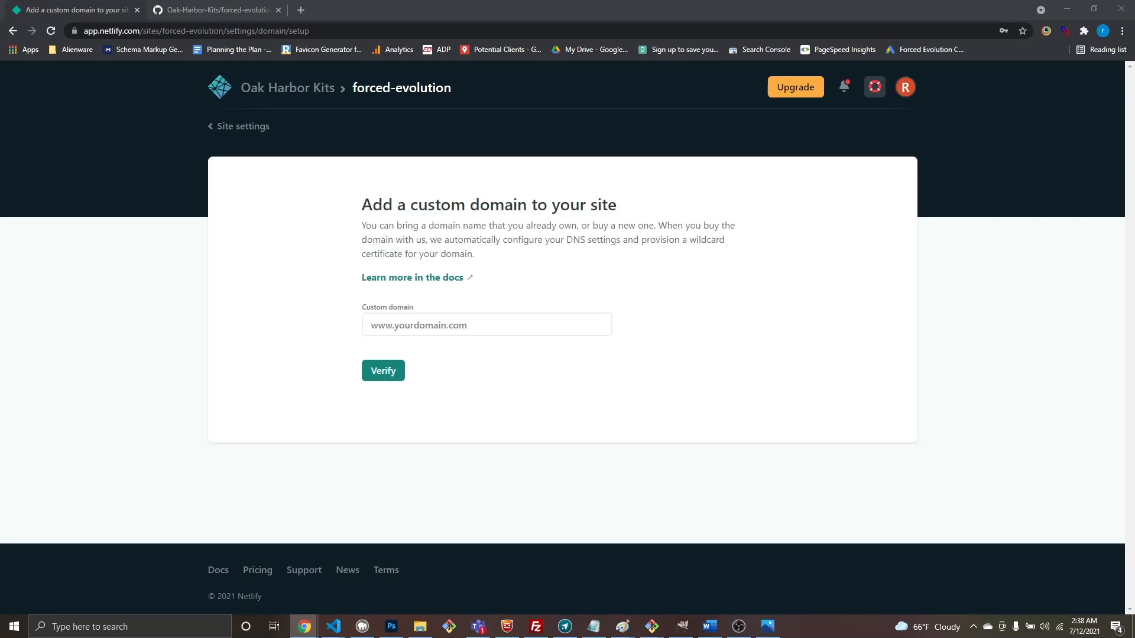
left_click(672, 48)
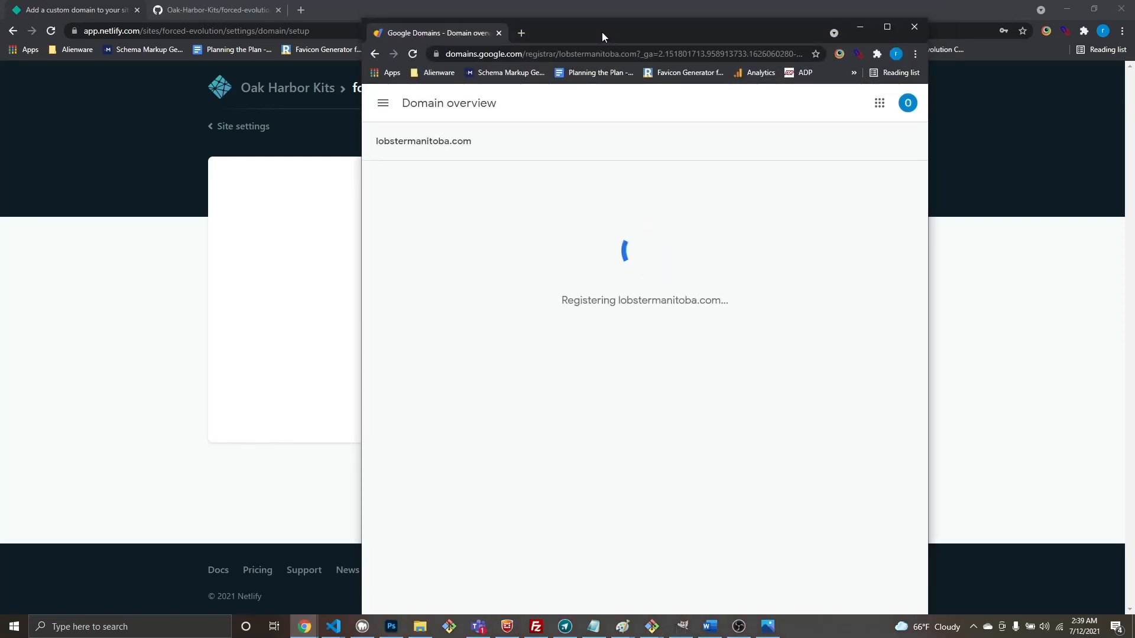
left_click_drag(601, 32, 569, 26)
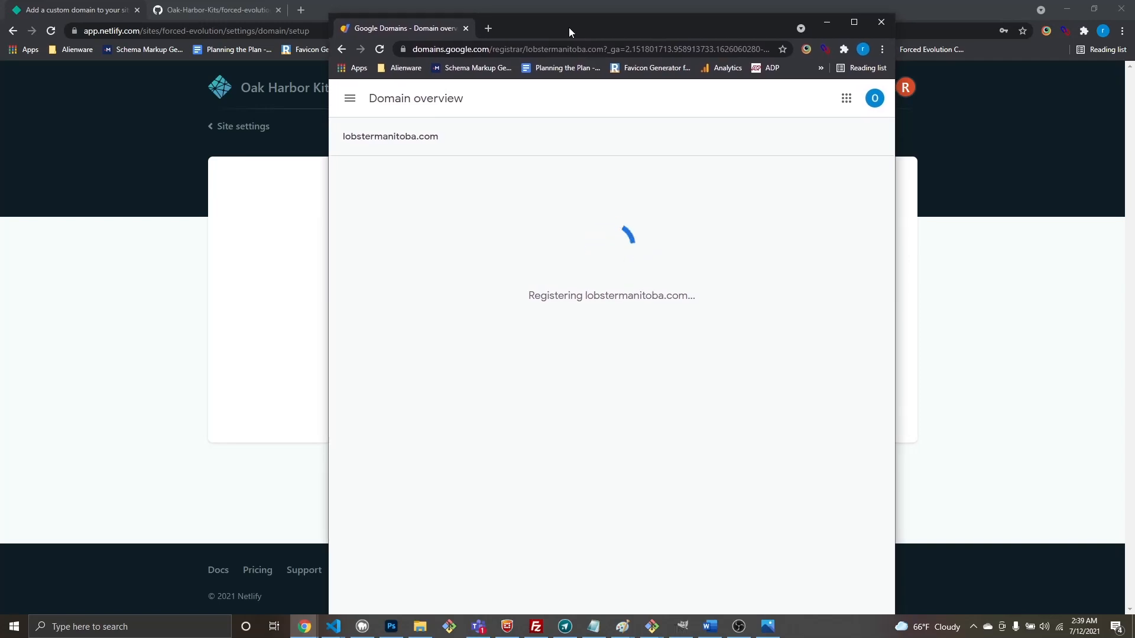
left_click_drag(568, 26, 618, 0)
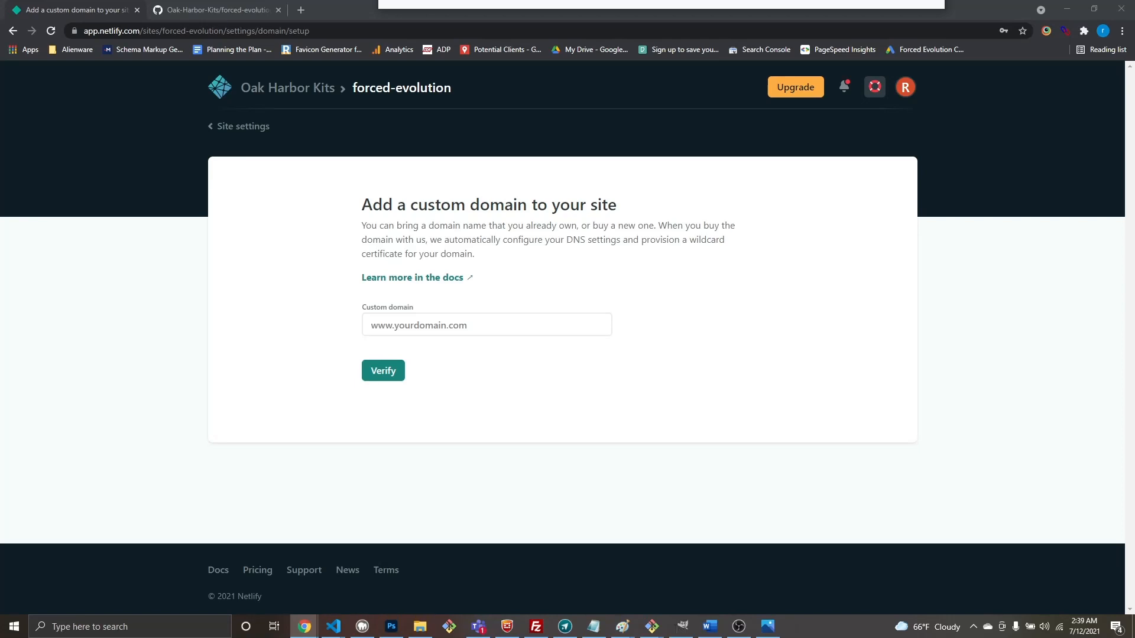
left_click_drag(619, 0, 602, 0)
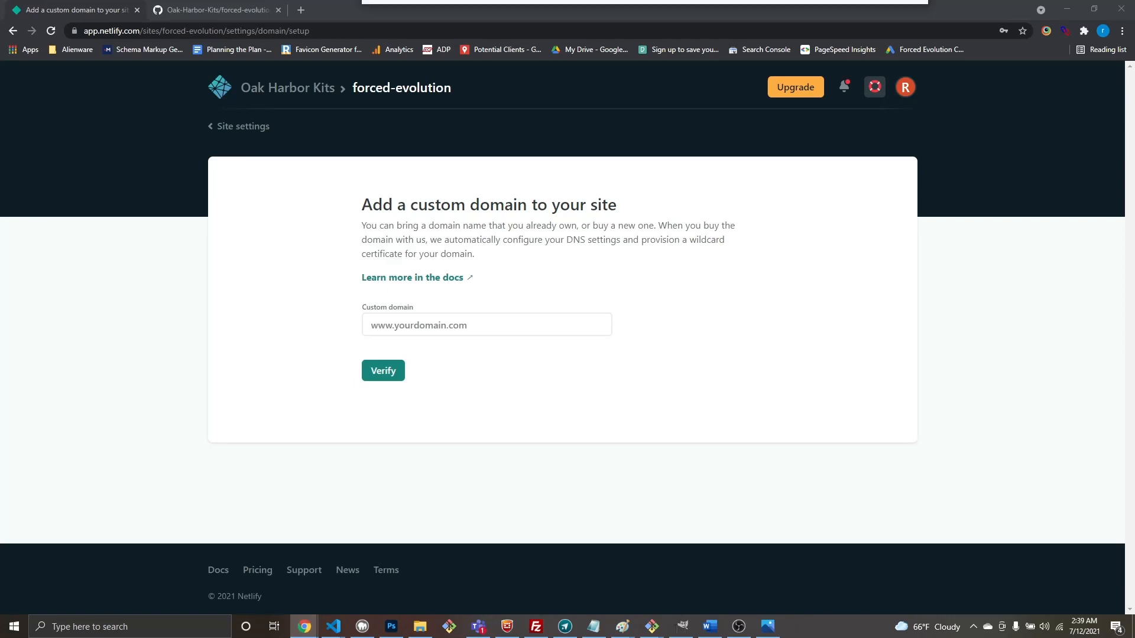
left_click_drag(602, 0, 616, 69)
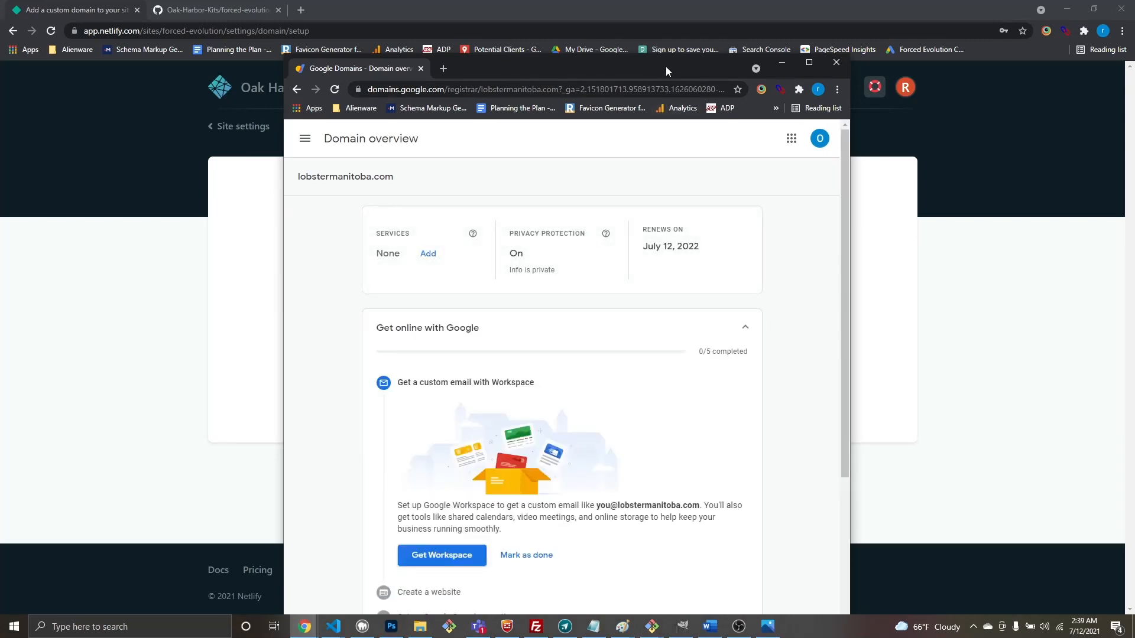
Step: Bring Google Domains back and open lobstermanitoba.com's DNS page, maximized
left_click_drag(666, 66, 666, 0)
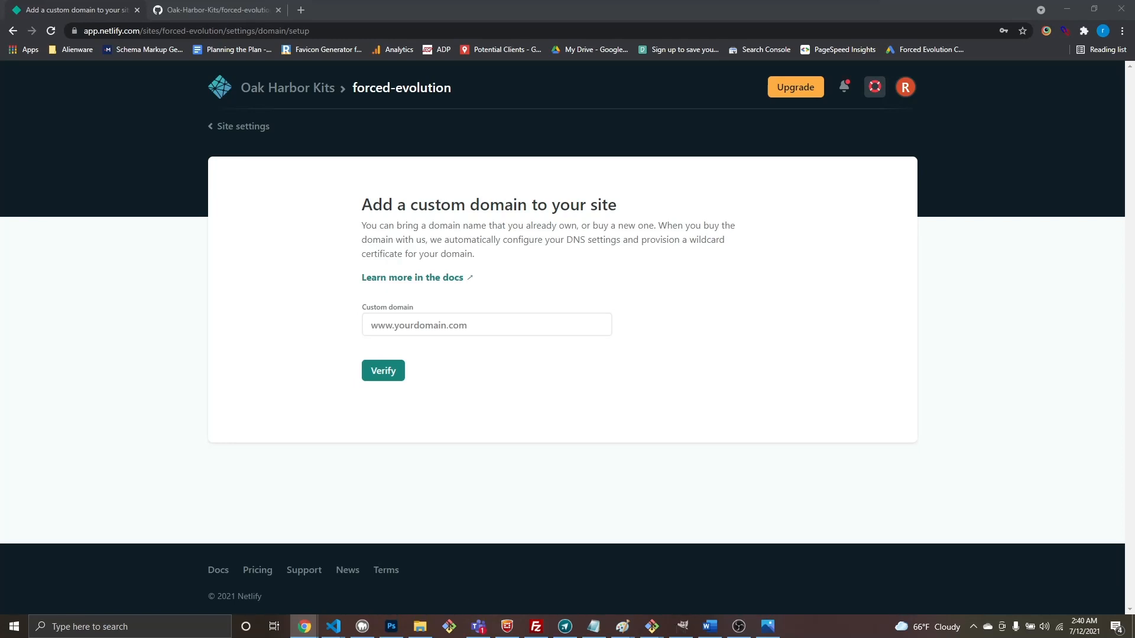
left_click_drag(648, 147, 655, 79)
scroll(417, 372, "up", 4)
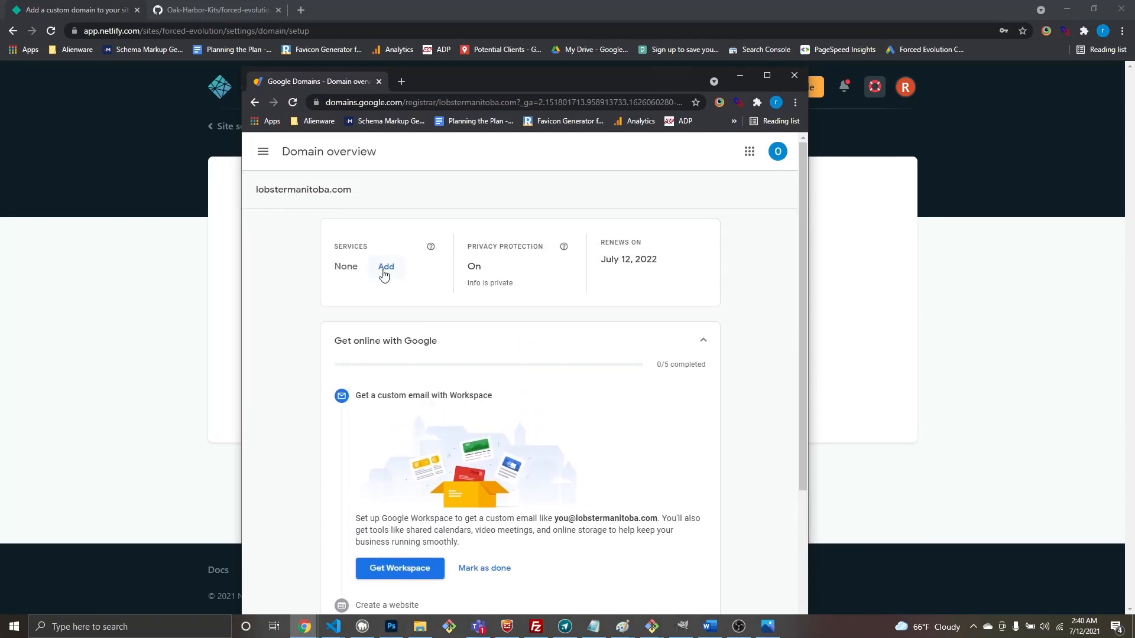
scroll(387, 272, "down", 3)
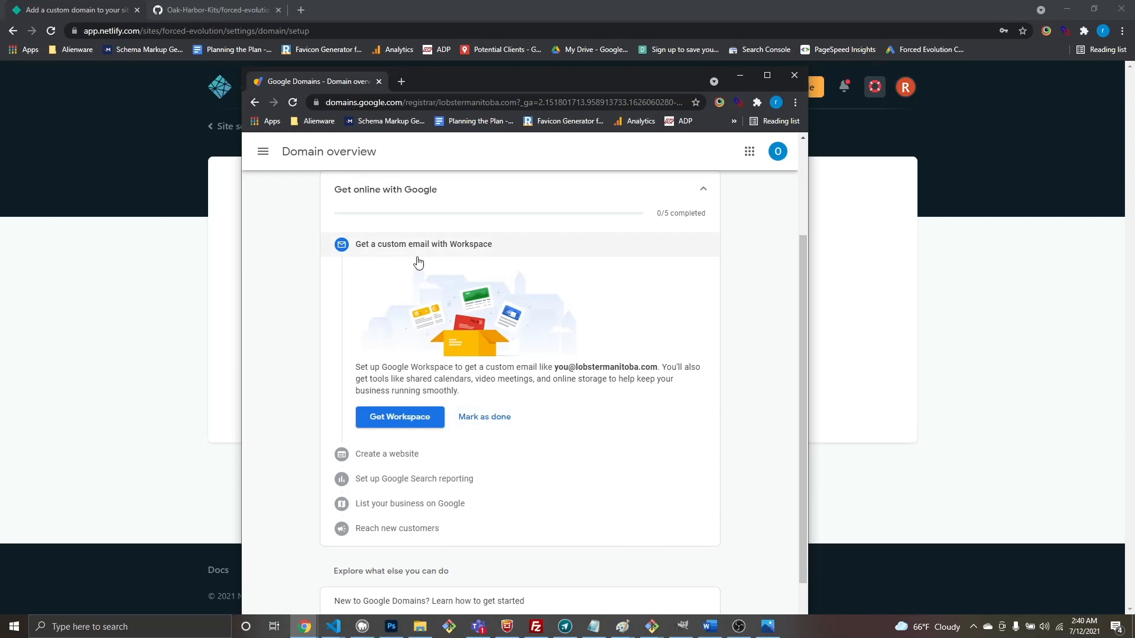
scroll(532, 272, "up", 3)
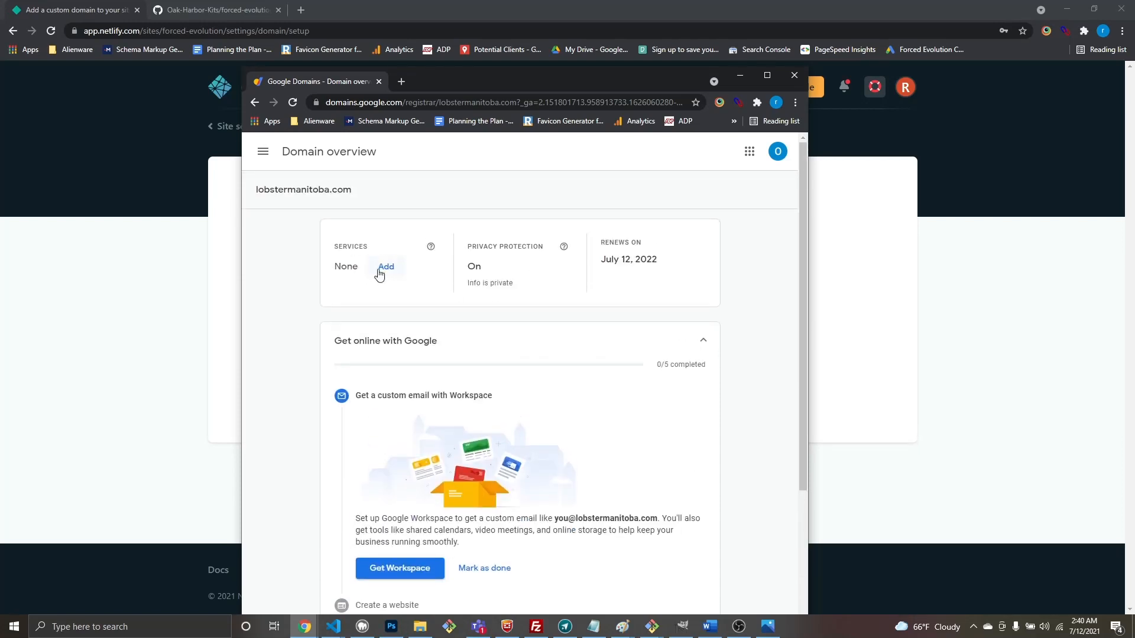
left_click(264, 155)
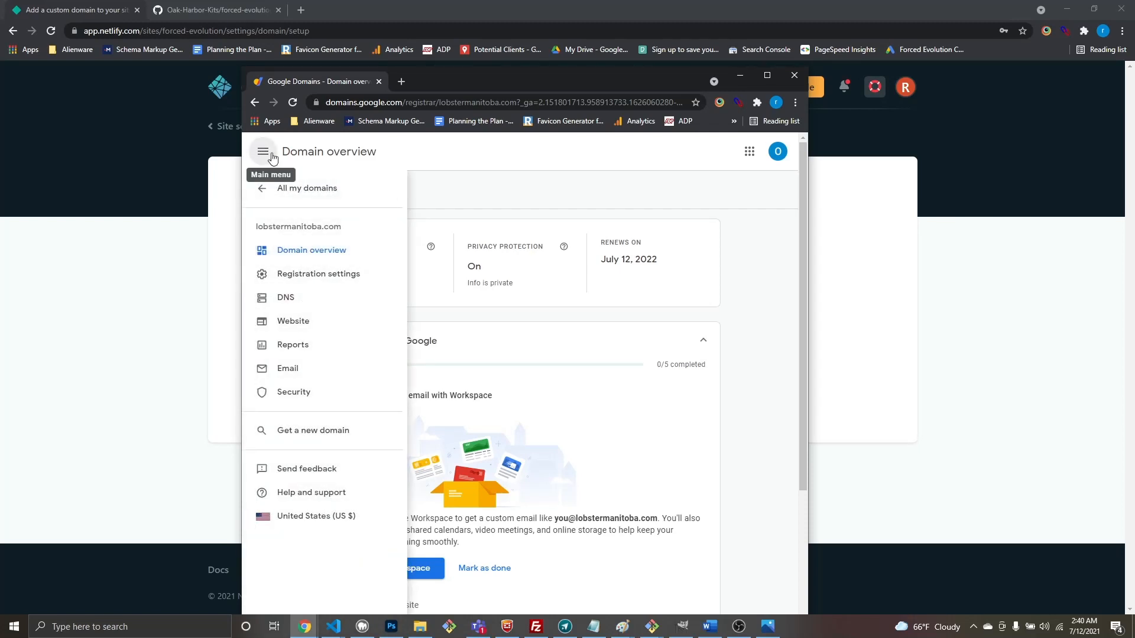
left_click(286, 299)
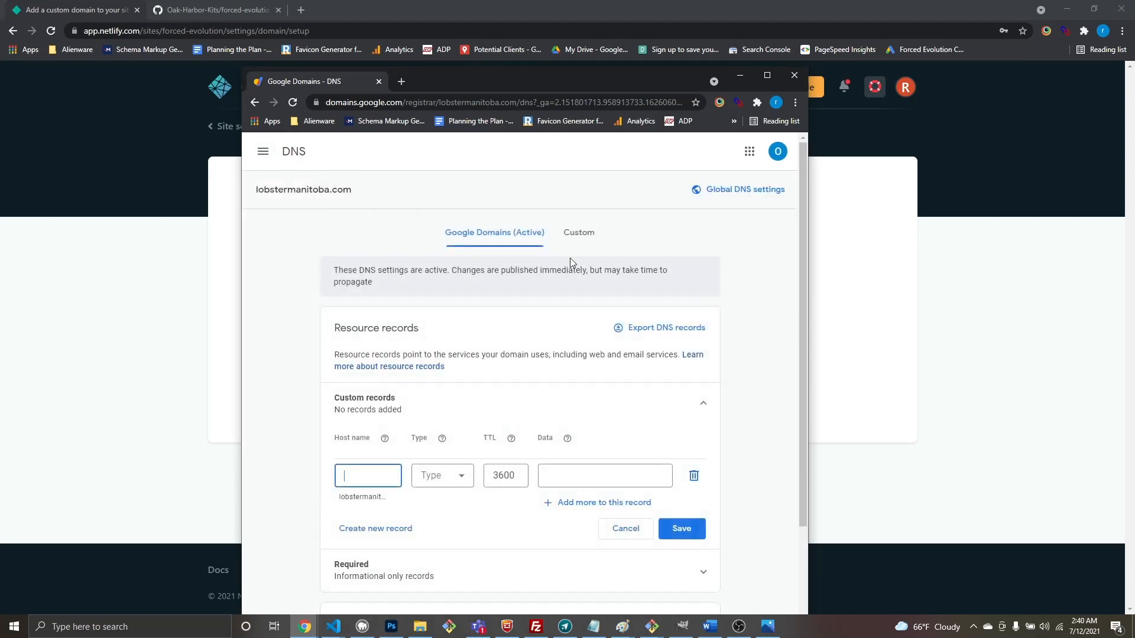
left_click(758, 77)
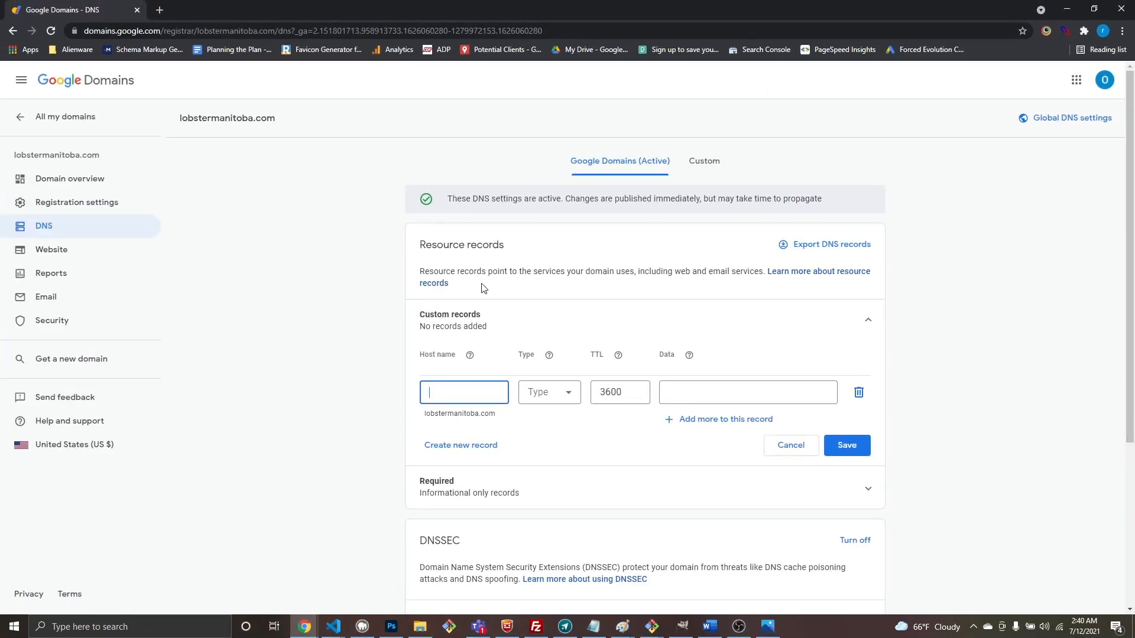
scroll(578, 292, "down", 4)
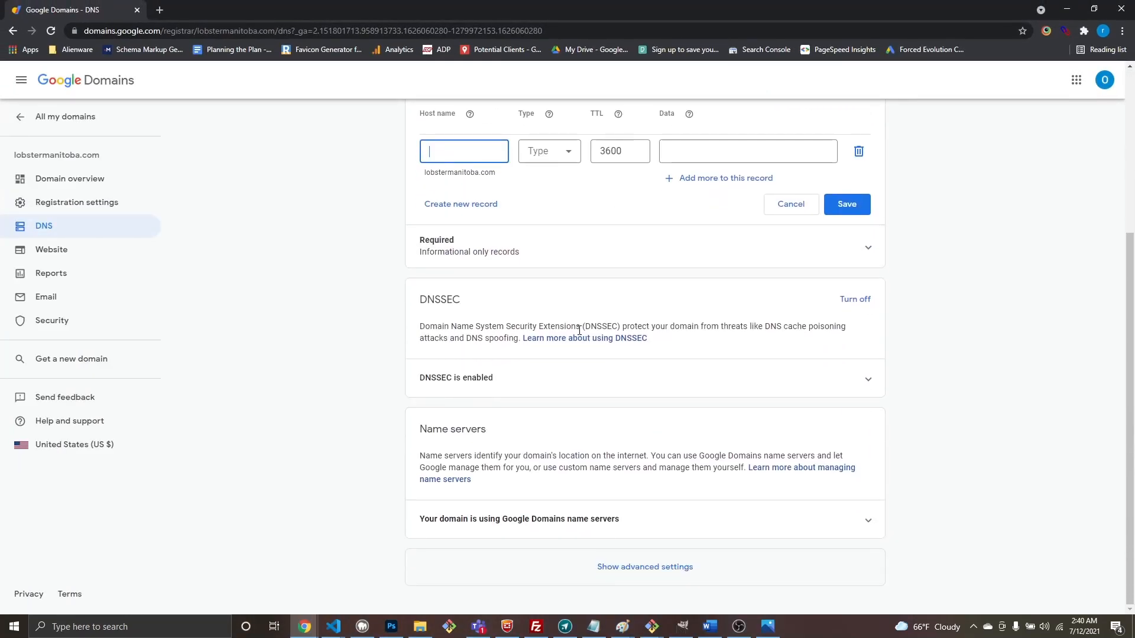
scroll(579, 331, "up", 4)
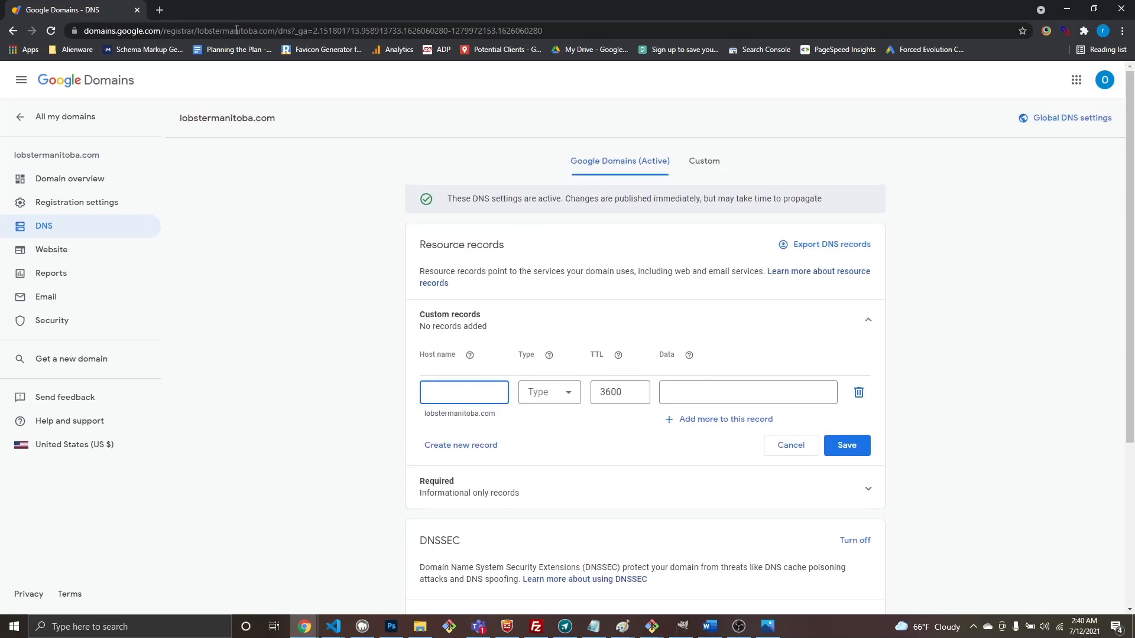
Step: Dock the DNS page as a tab beside Netlify and return to the custom domain field
left_click_drag(113, 11, 381, 13)
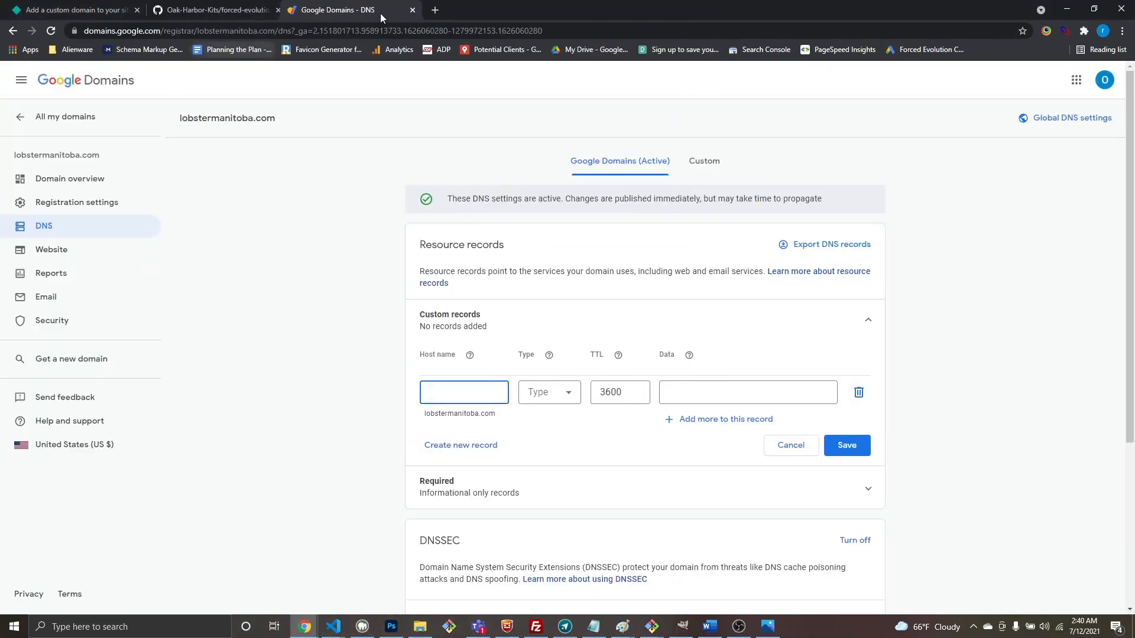
left_click(74, 10)
left_click(417, 324)
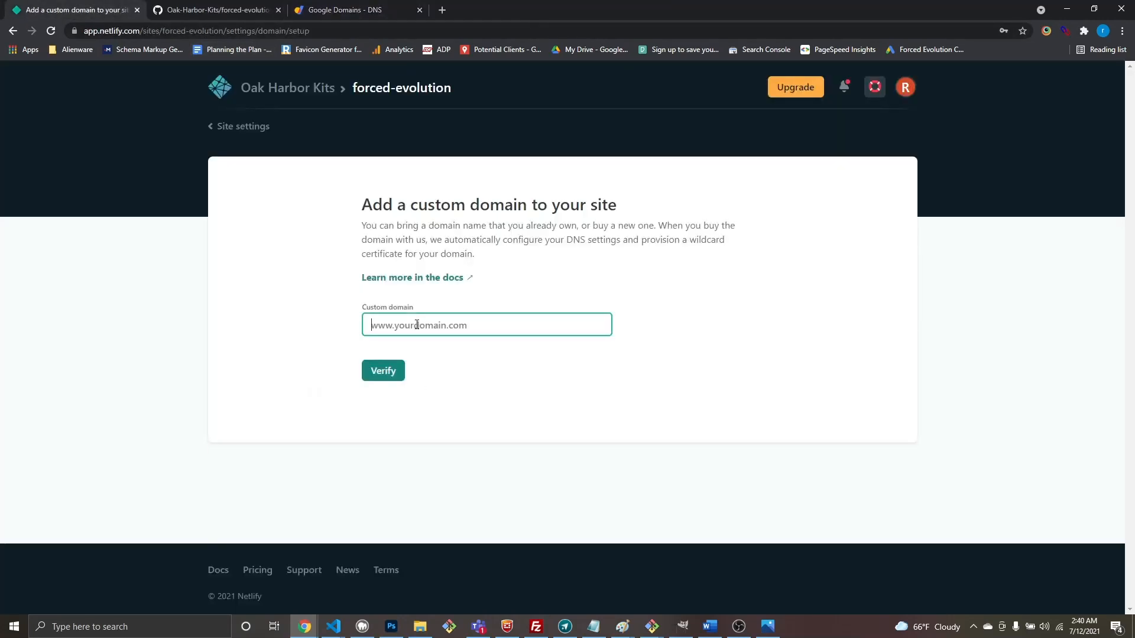
type("www.lobstermanitoba.com")
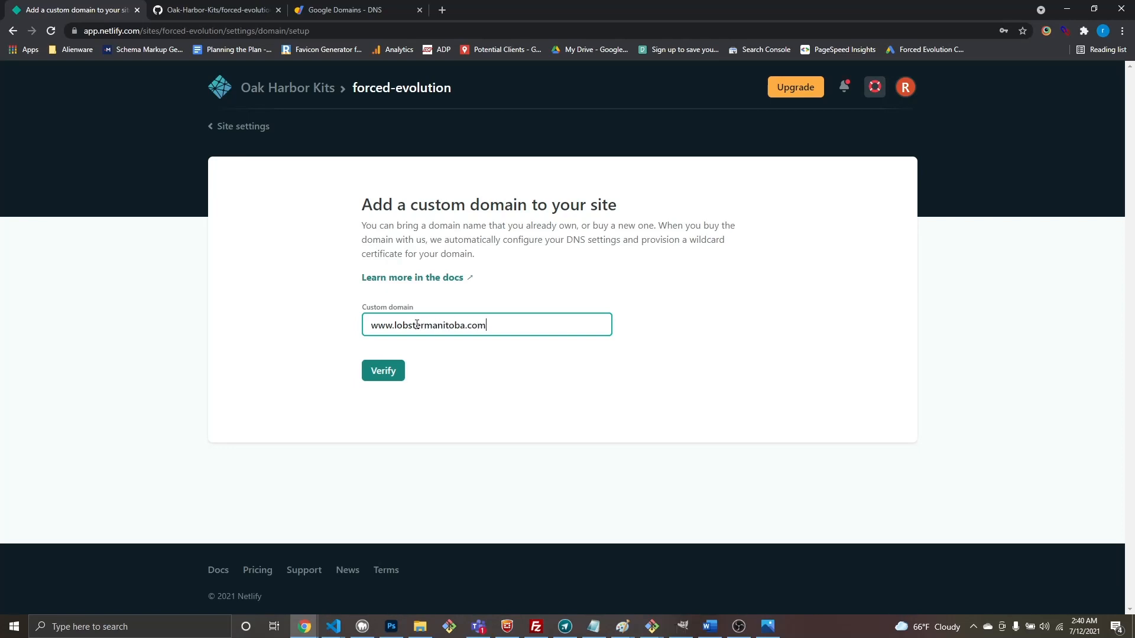
left_click(384, 372)
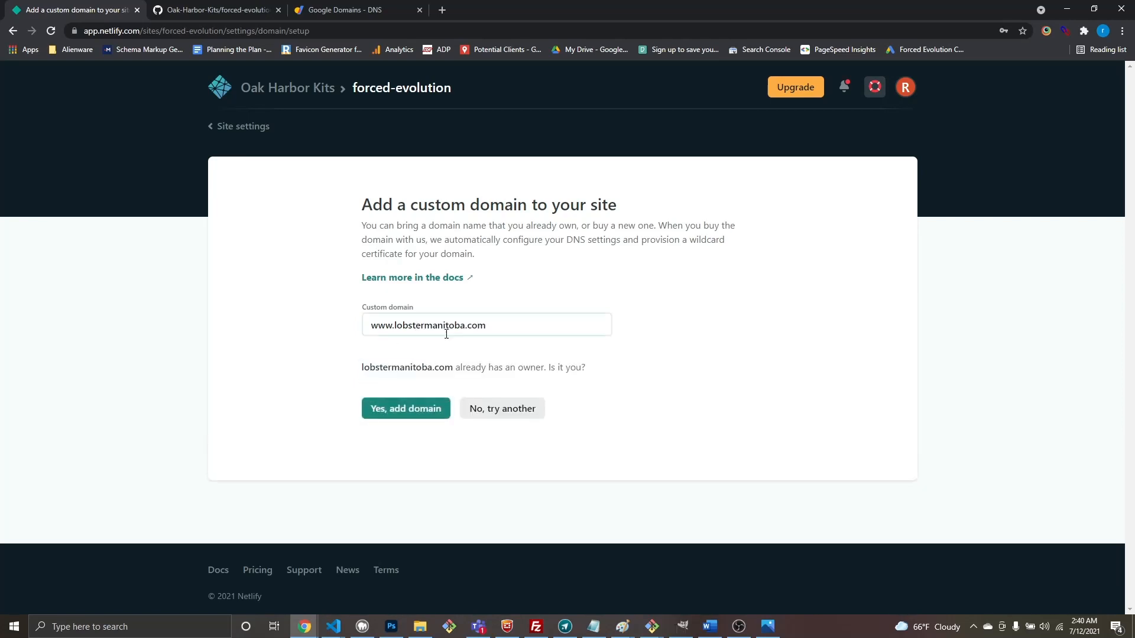
left_click(407, 409)
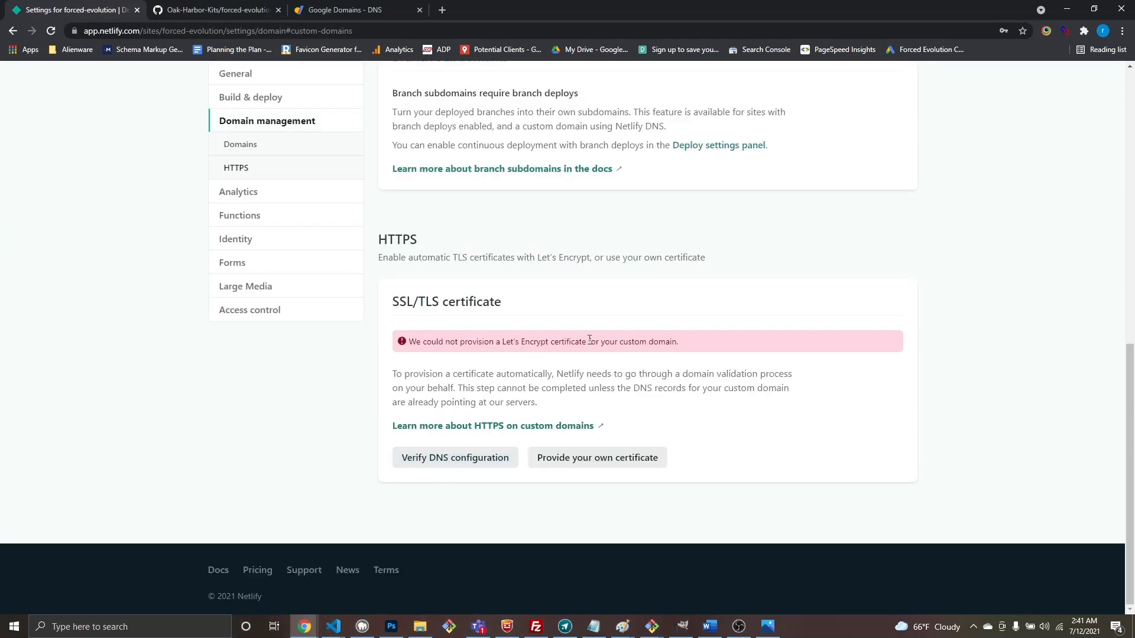
scroll(590, 340, "up", 7)
scroll(562, 341, "up", 2)
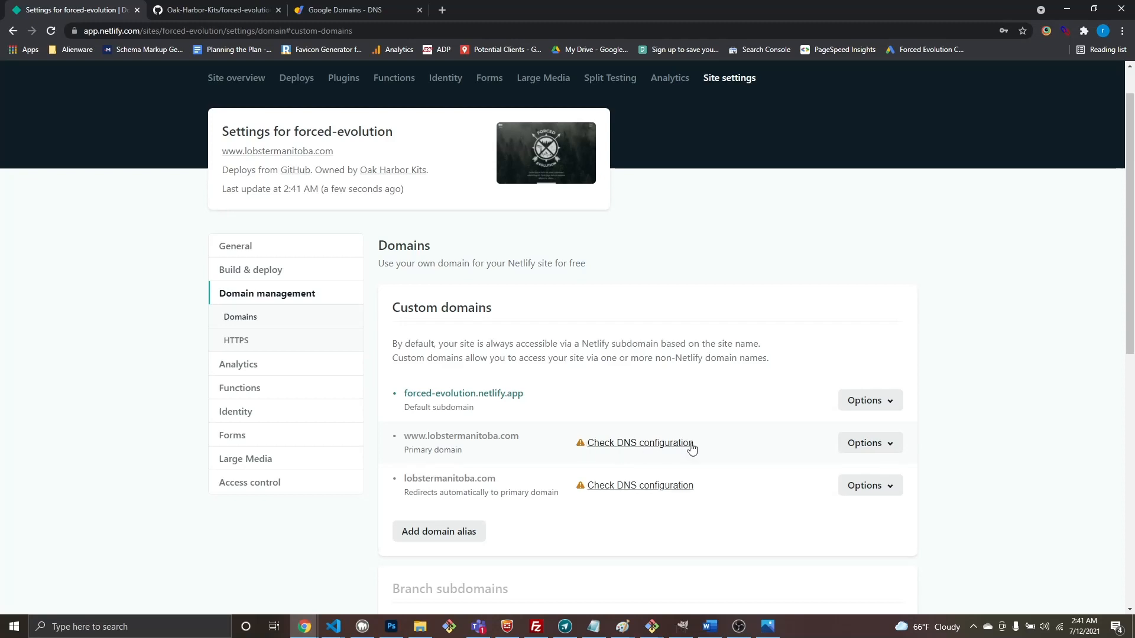
Step: Set up Netlify DNS for the domain, verifying and adding it, and continue to name servers
left_click(874, 446)
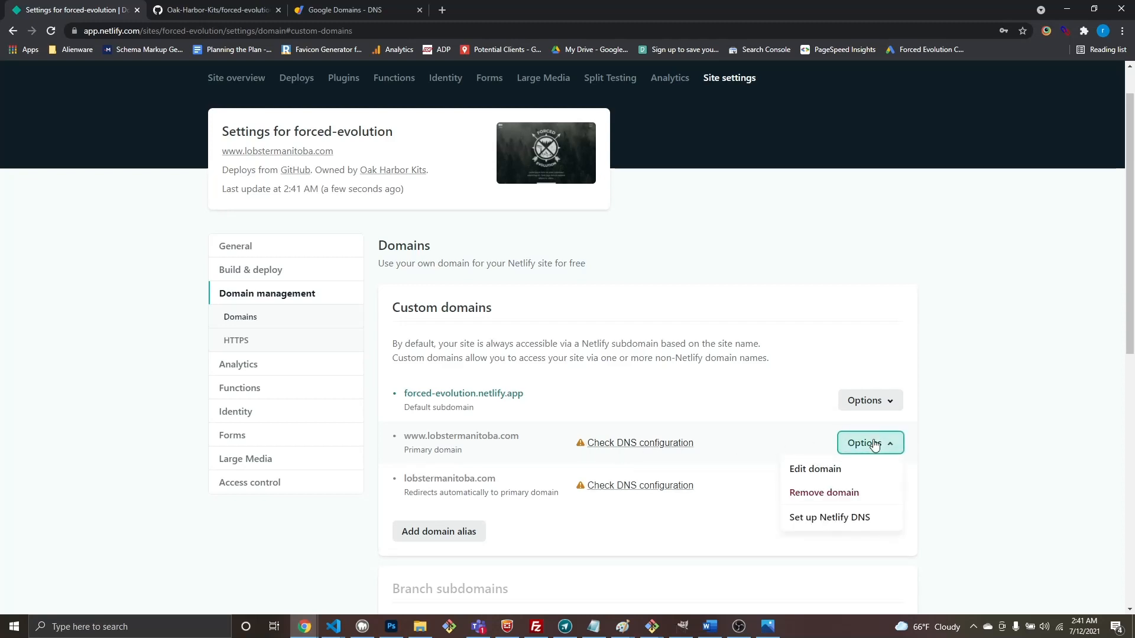
left_click(834, 520)
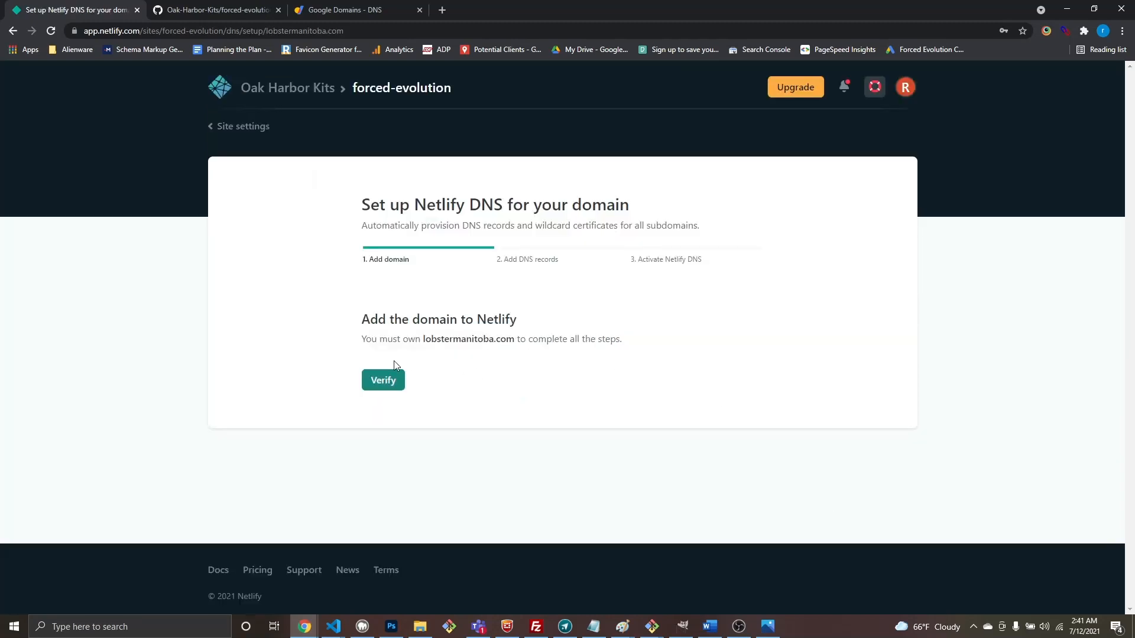
left_click(393, 380)
left_click(382, 419)
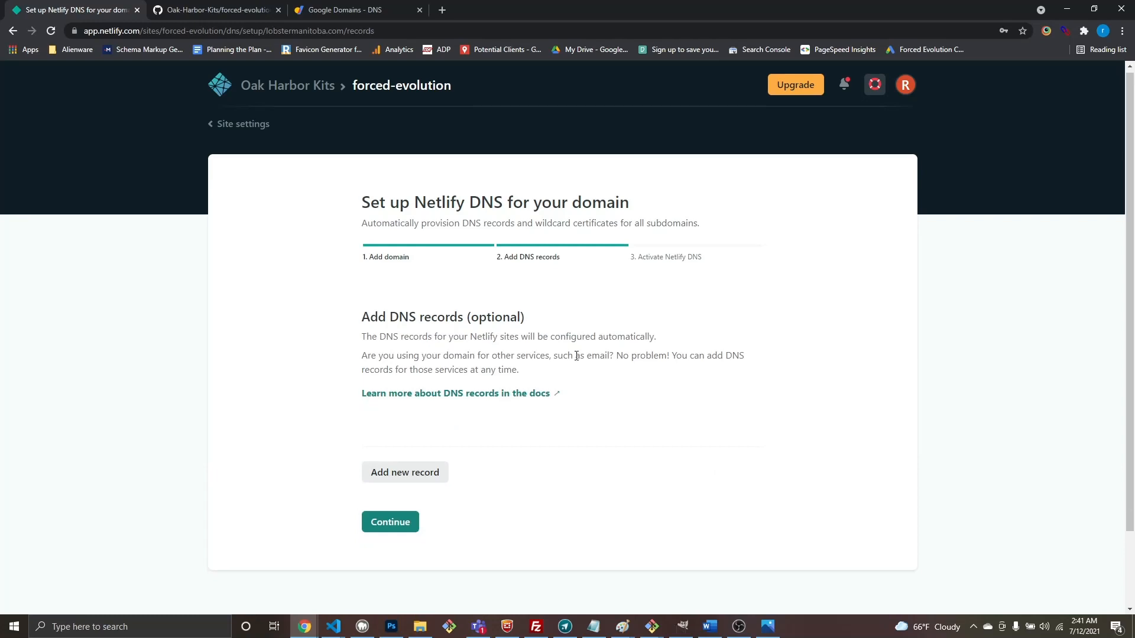
scroll(576, 357, "down", 2)
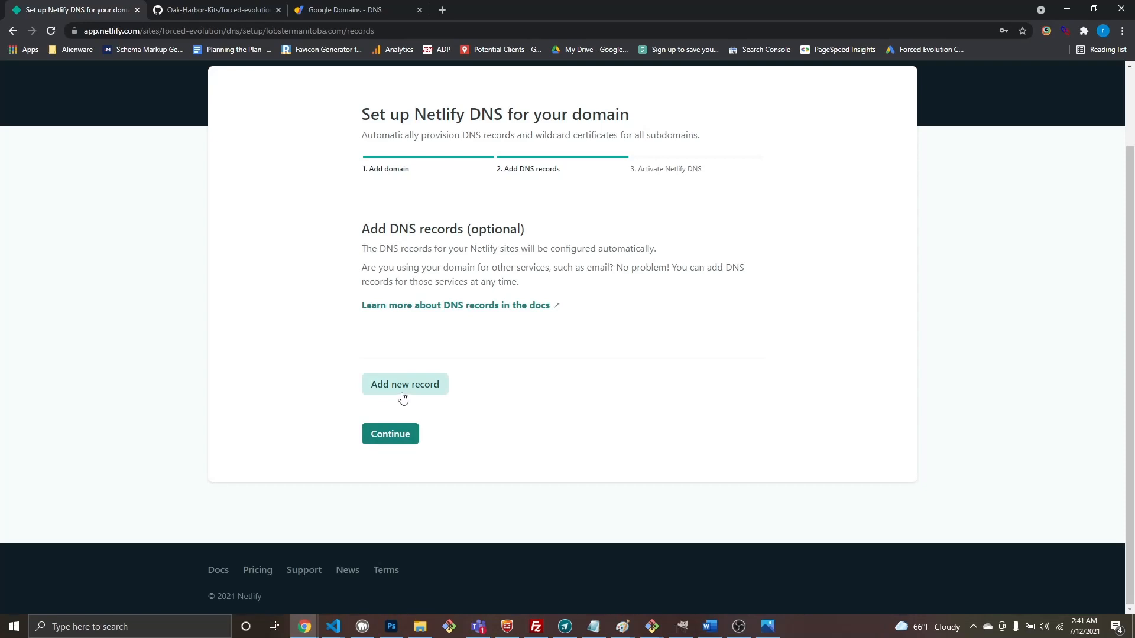
left_click(408, 443)
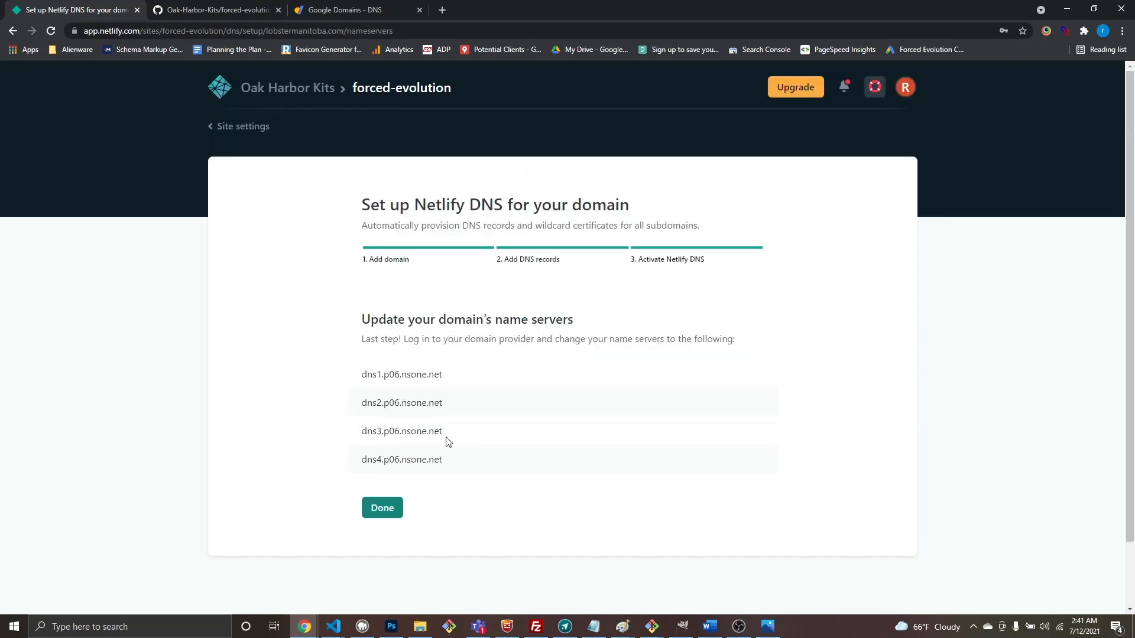
Step: Select the four nsone.net name servers, then split Google Domains into its own window
left_click_drag(457, 461, 362, 372)
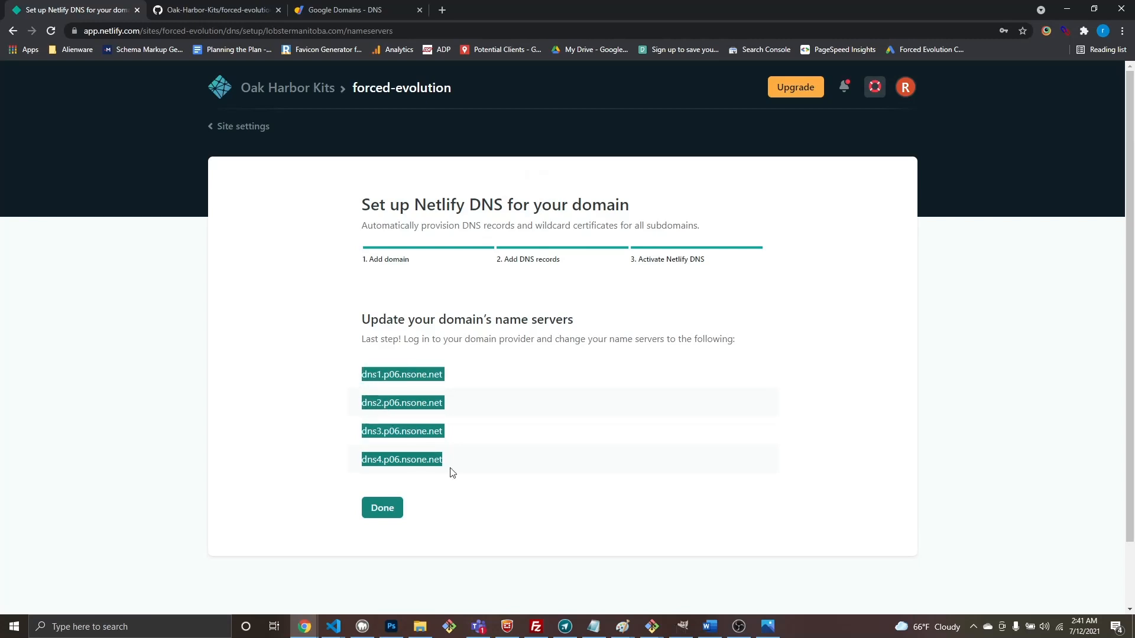
left_click(468, 464)
left_click_drag(468, 463, 352, 388)
left_click(473, 462)
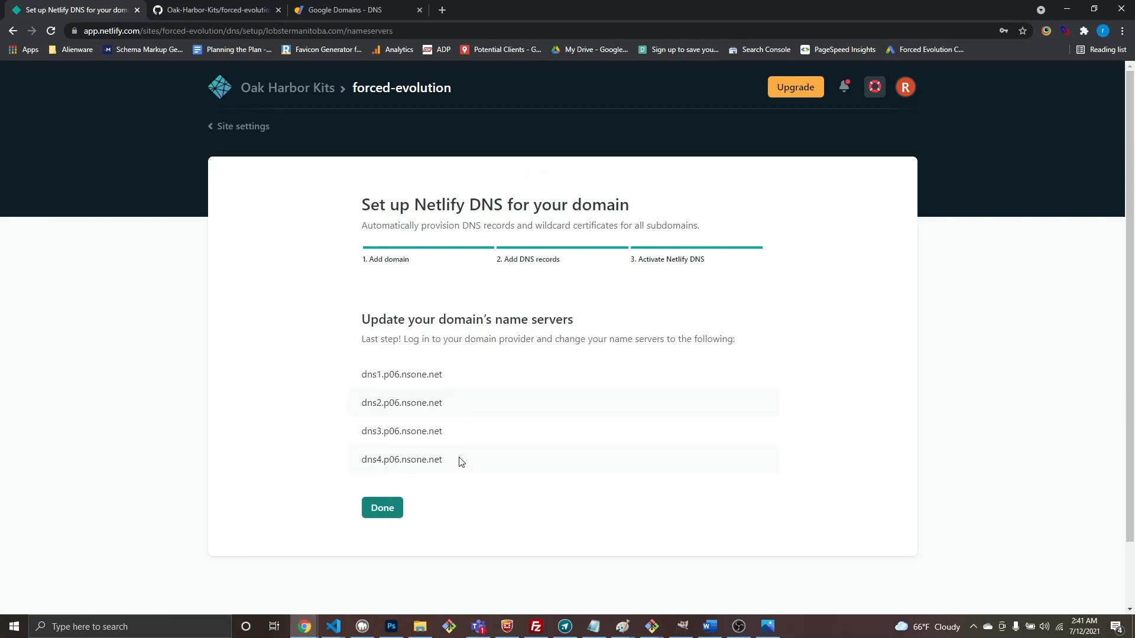
left_click_drag(336, 11, 1132, 130)
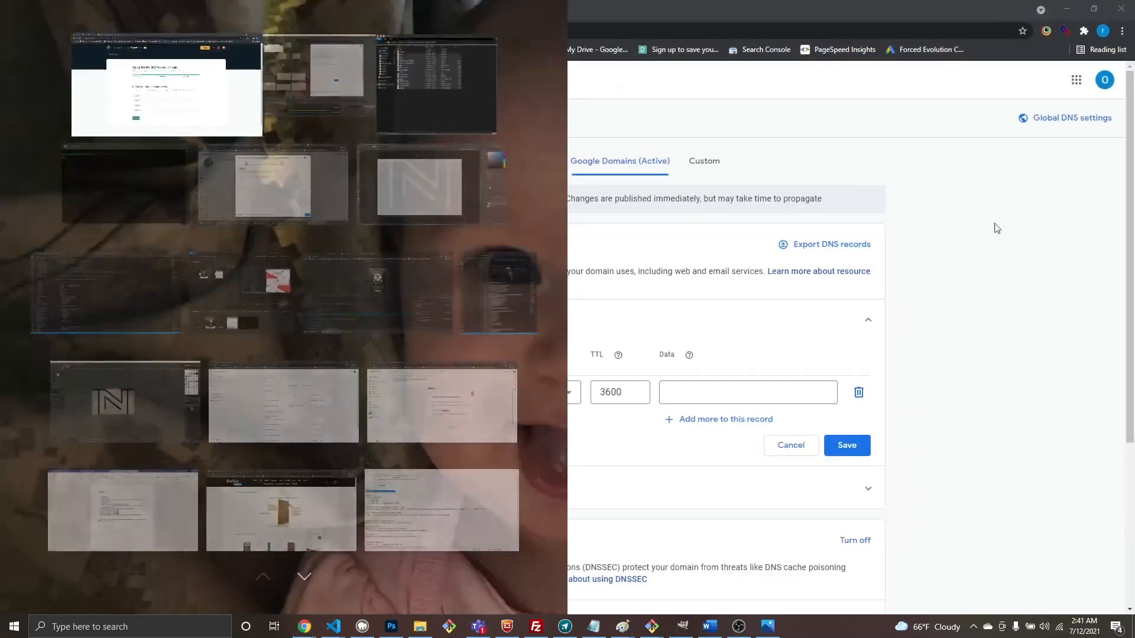
left_click(206, 126)
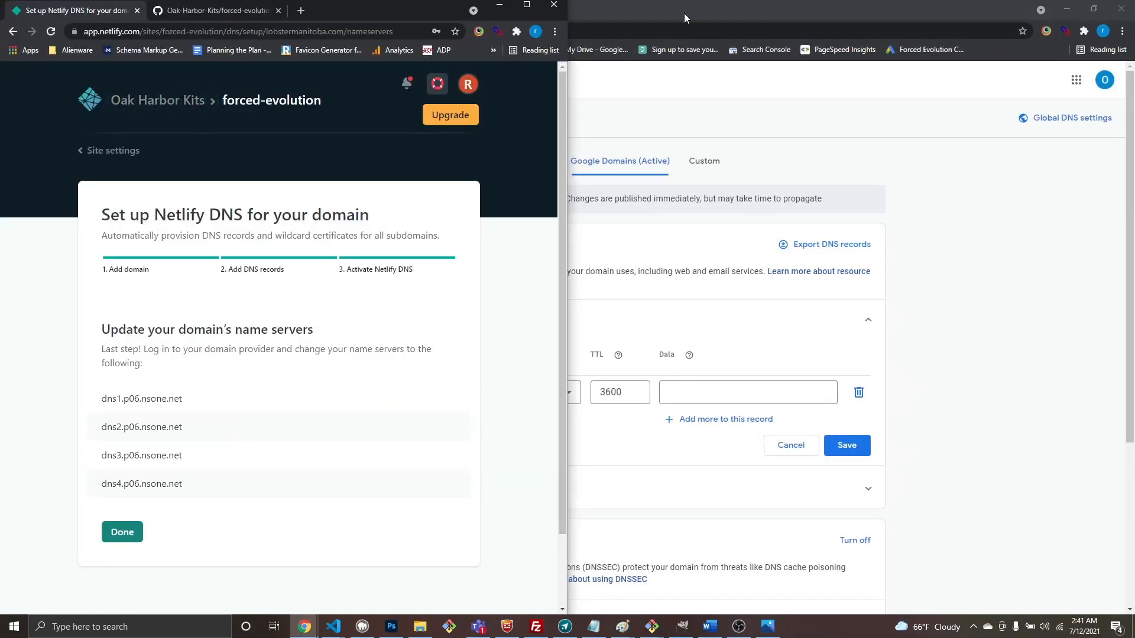
Step: Tile Netlify's DNS setup on the left and Google Domains on the right
left_click_drag(683, 13, 1133, 118)
left_click(128, 66)
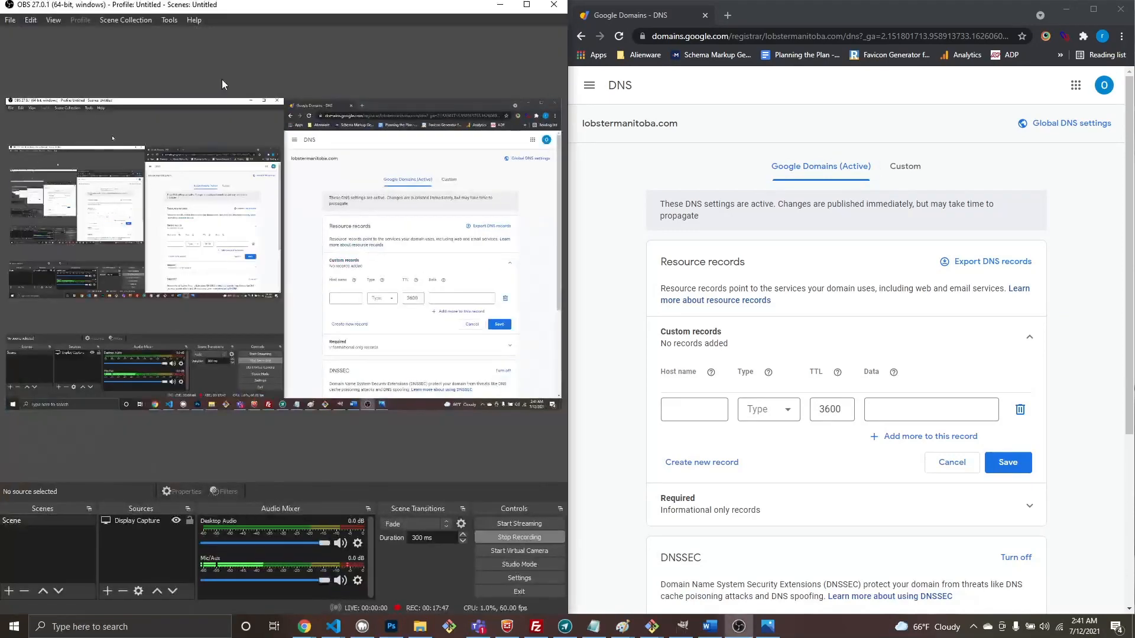
left_click(500, 3)
left_click_drag(798, 14, 1133, 60)
left_click(199, 60)
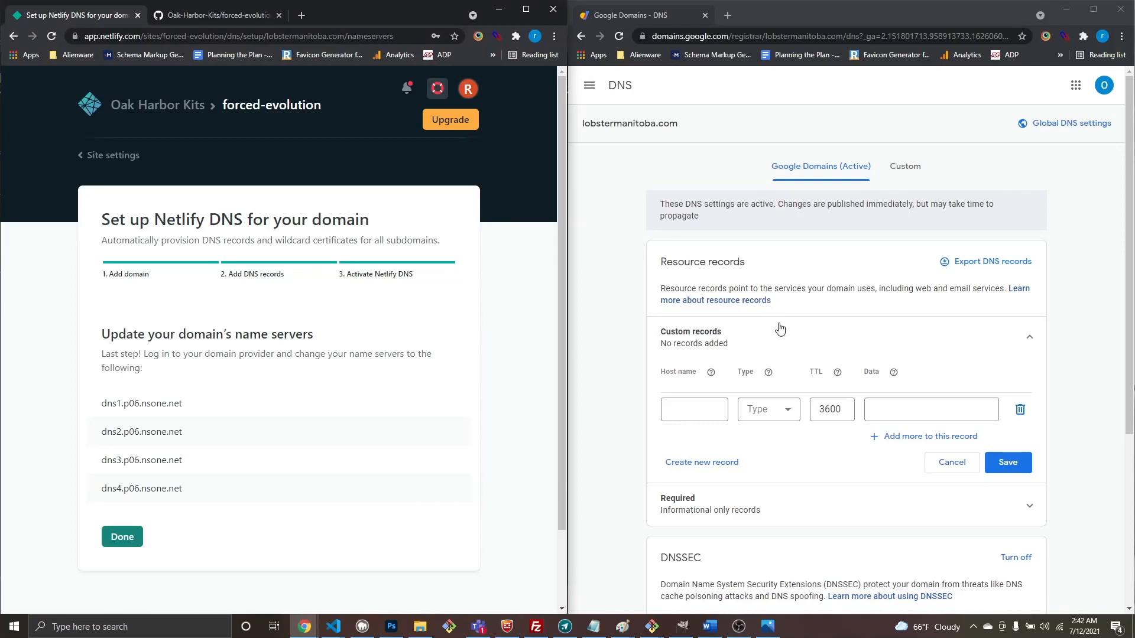
scroll(820, 334, "down", 4)
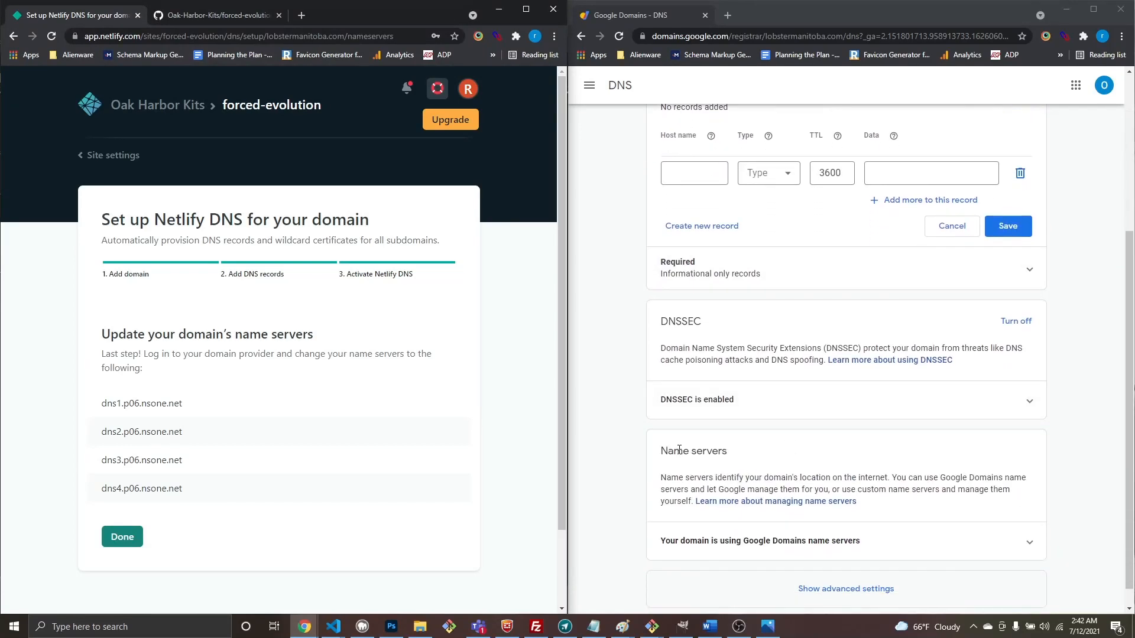
Step: Expand the current name servers, show advanced DNS settings, collapse the list, and maximize Google Domains
left_click(785, 541)
scroll(785, 539, "down", 3)
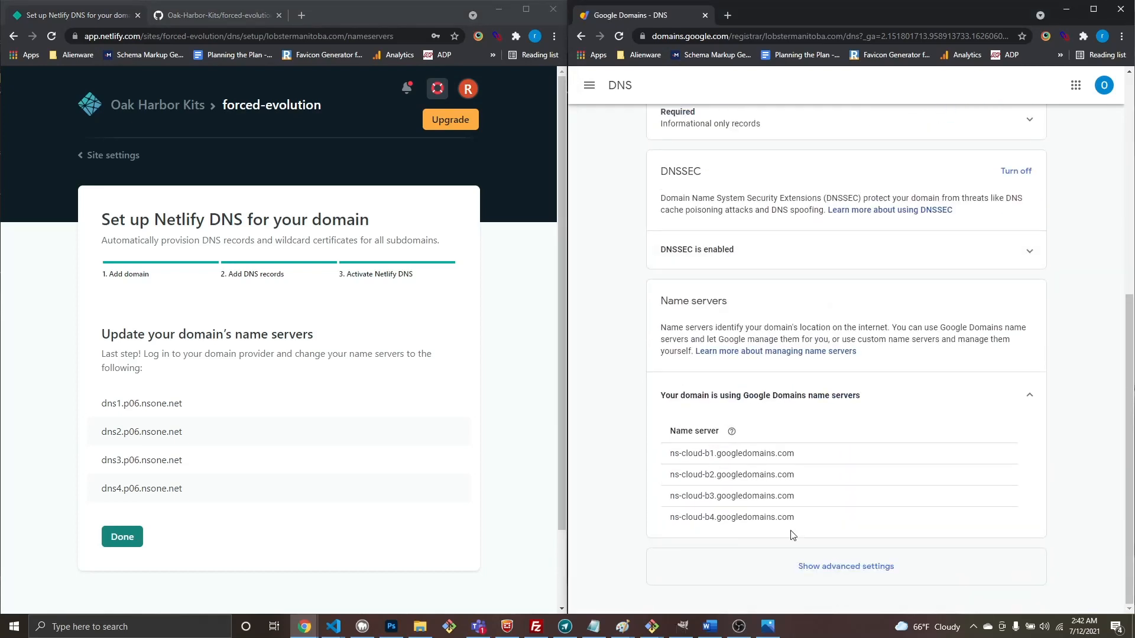
left_click(827, 563)
scroll(828, 563, "down", 2)
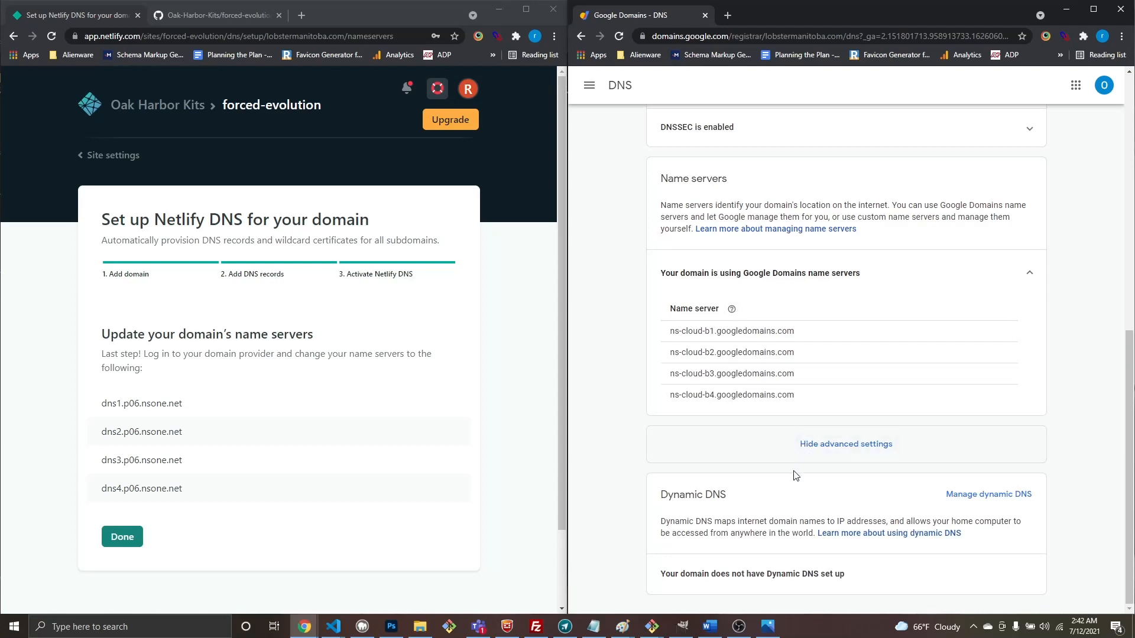
double_click(710, 332)
scroll(738, 200, "up", 3)
scroll(708, 230, "up", 5)
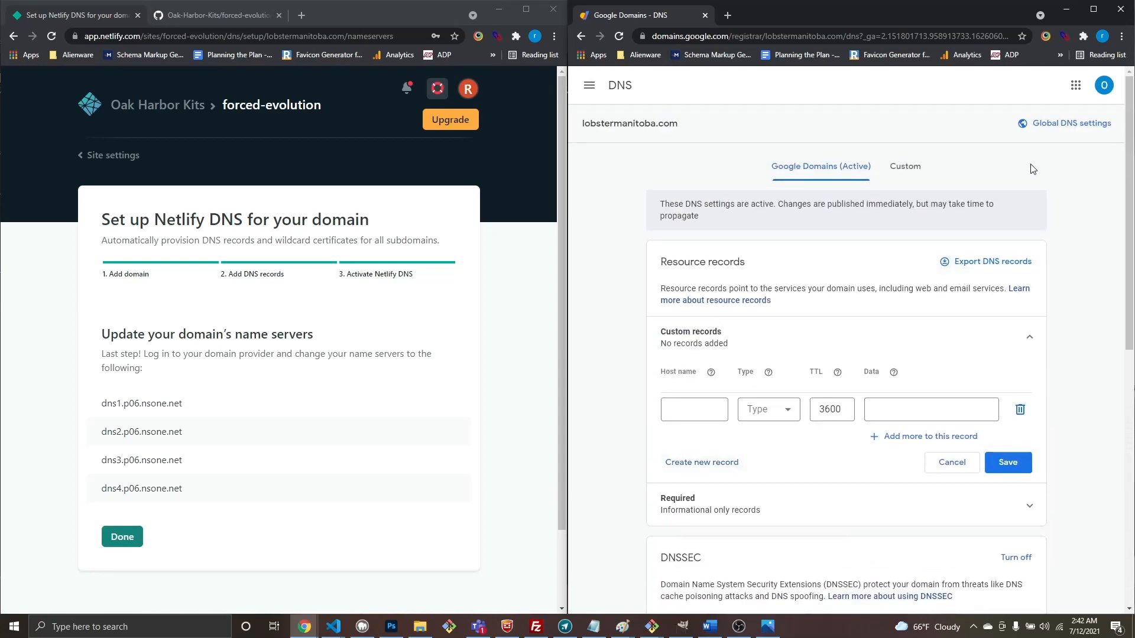
scroll(946, 408, "down", 8)
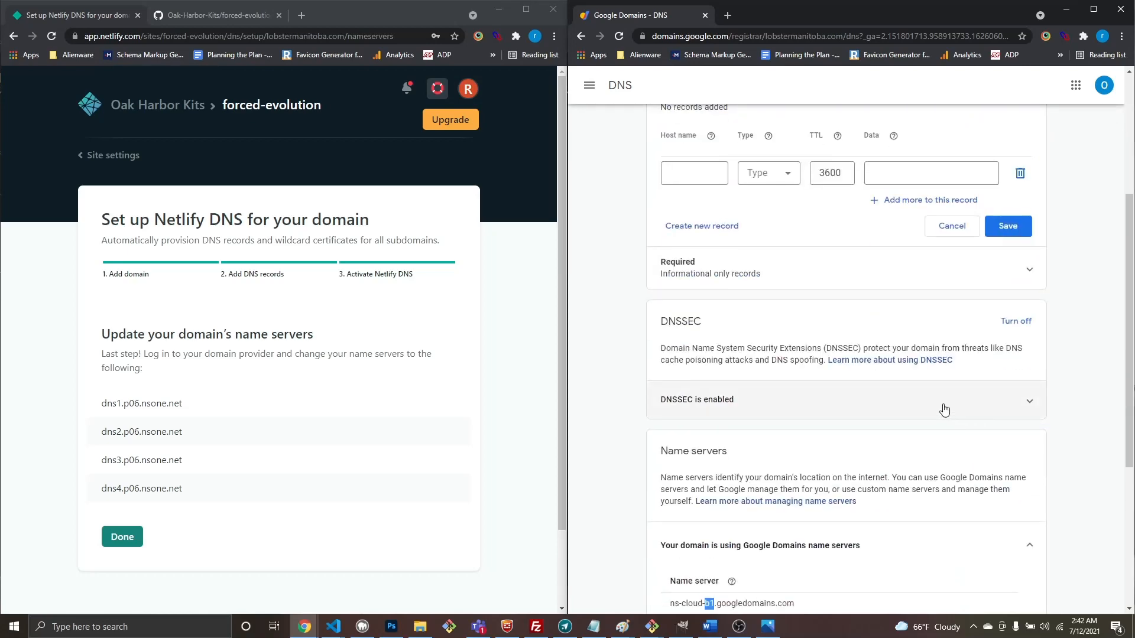
left_click(780, 346)
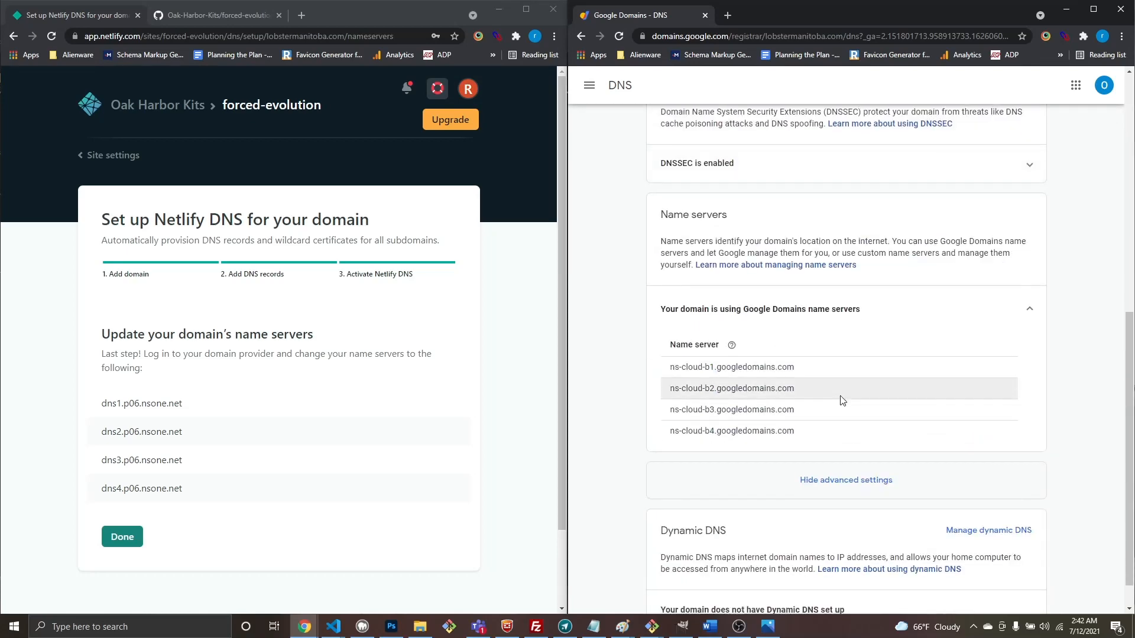
left_click(1028, 313)
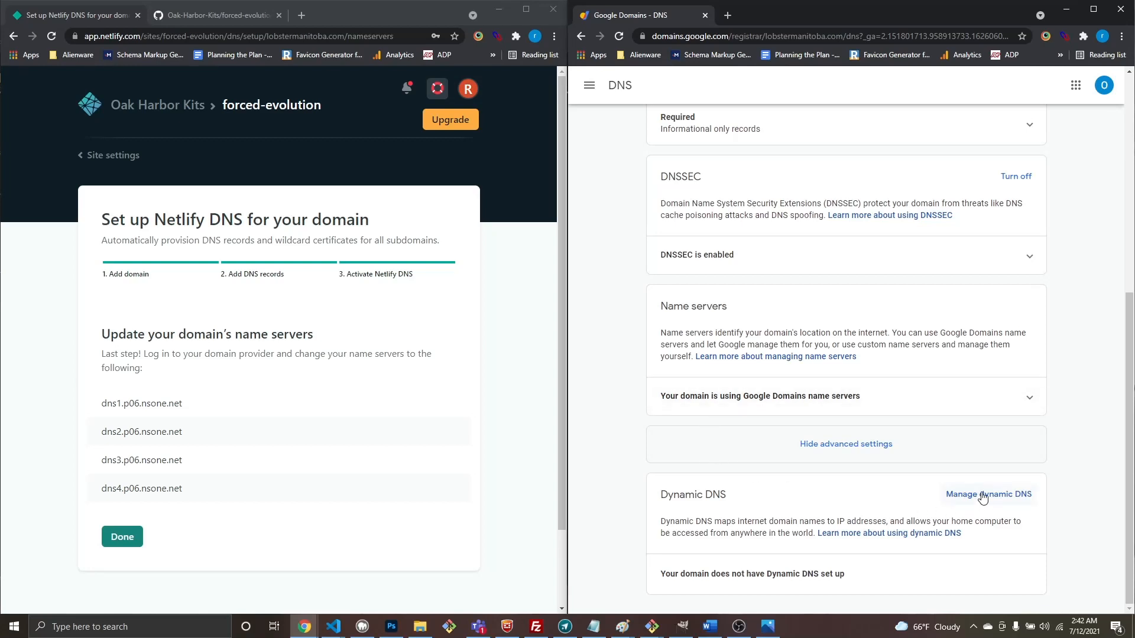
scroll(883, 381, "up", 4)
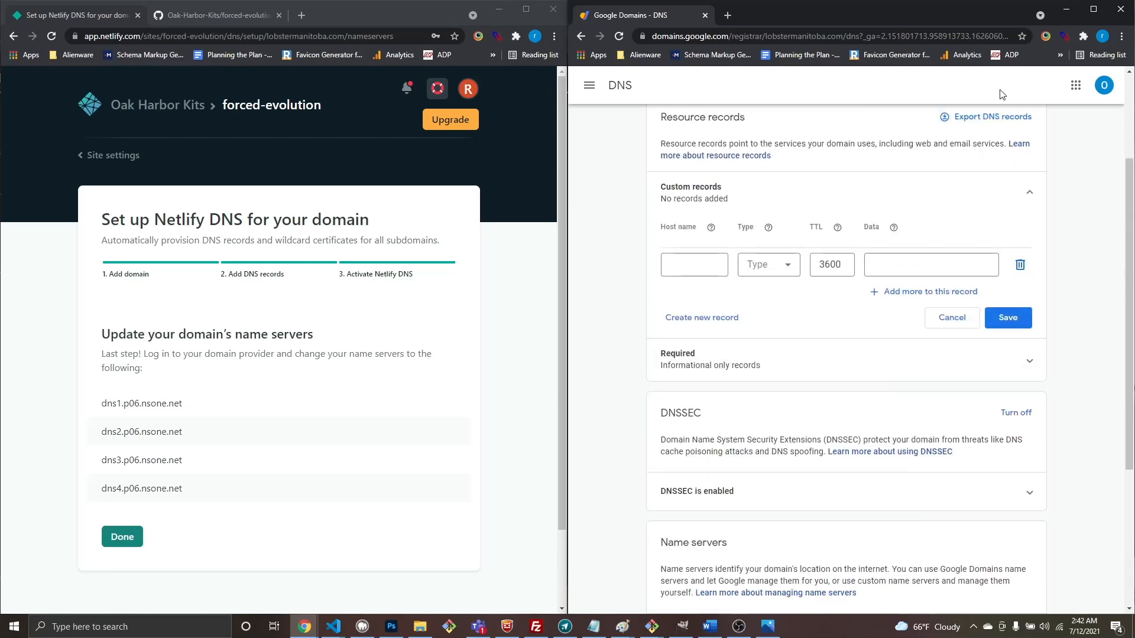
left_click(1093, 9)
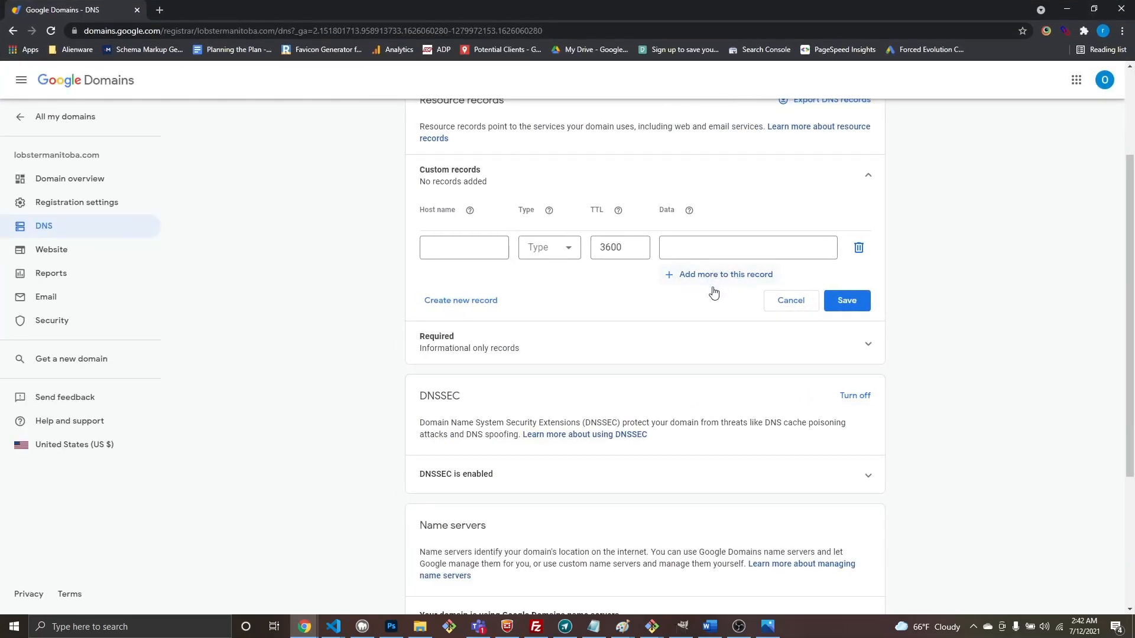
Step: Copy the name server ns-cloud-b4.googledomains.com from the expanded name server list
scroll(704, 307, "down", 2)
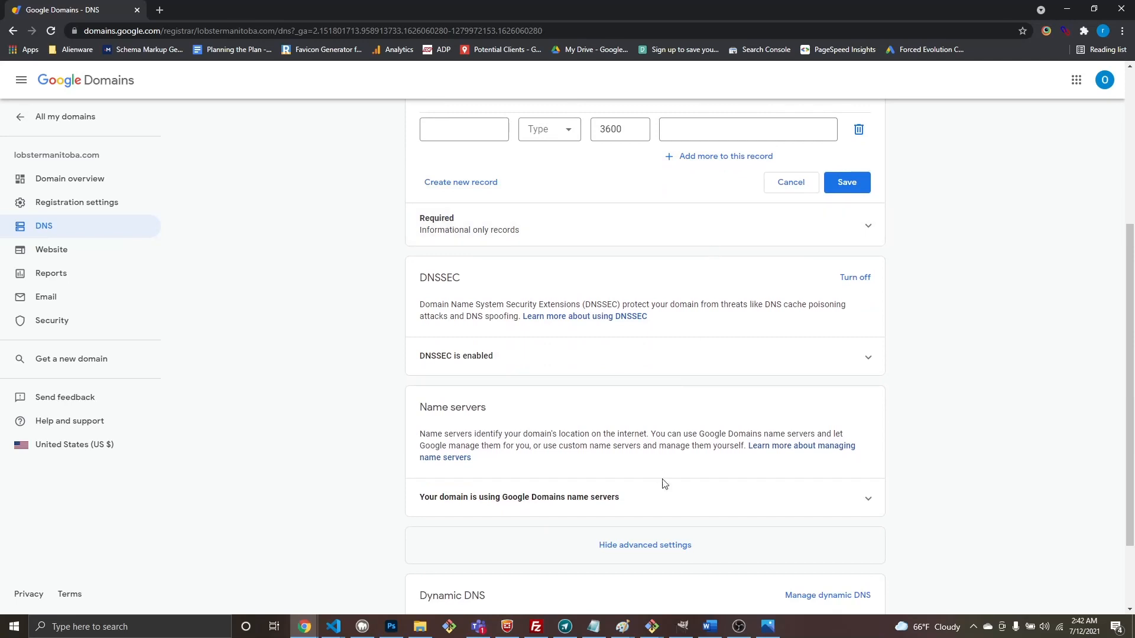
left_click(672, 497)
scroll(568, 507, "down", 4)
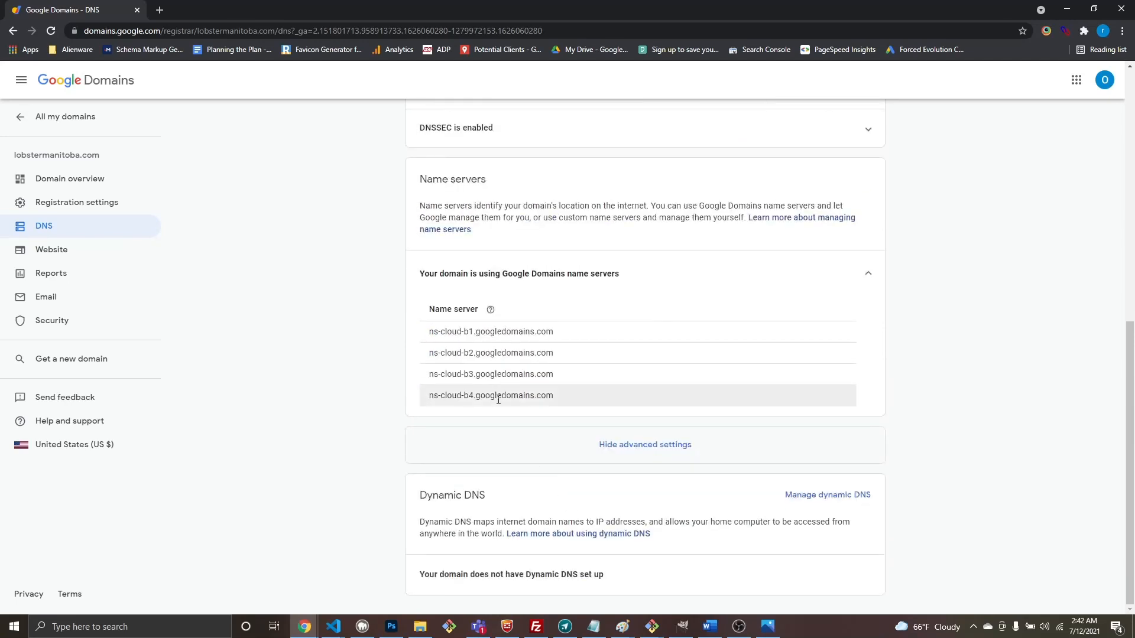
triple_click(498, 400)
right_click(498, 397)
left_click(520, 403)
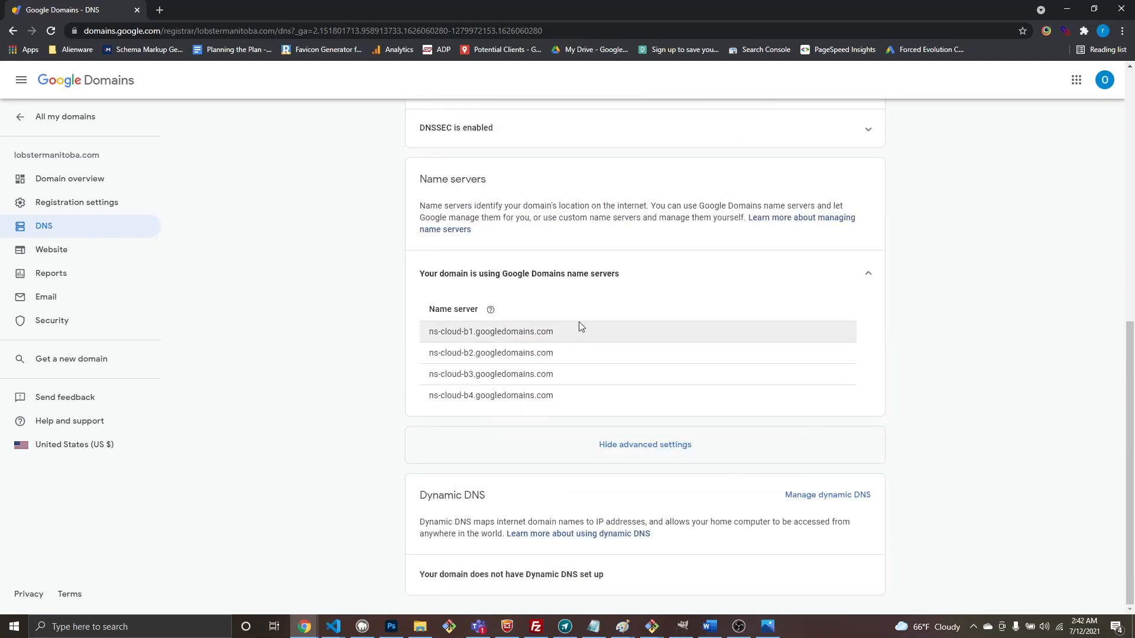
scroll(580, 323, "up", 6)
scroll(594, 326, "up", 2)
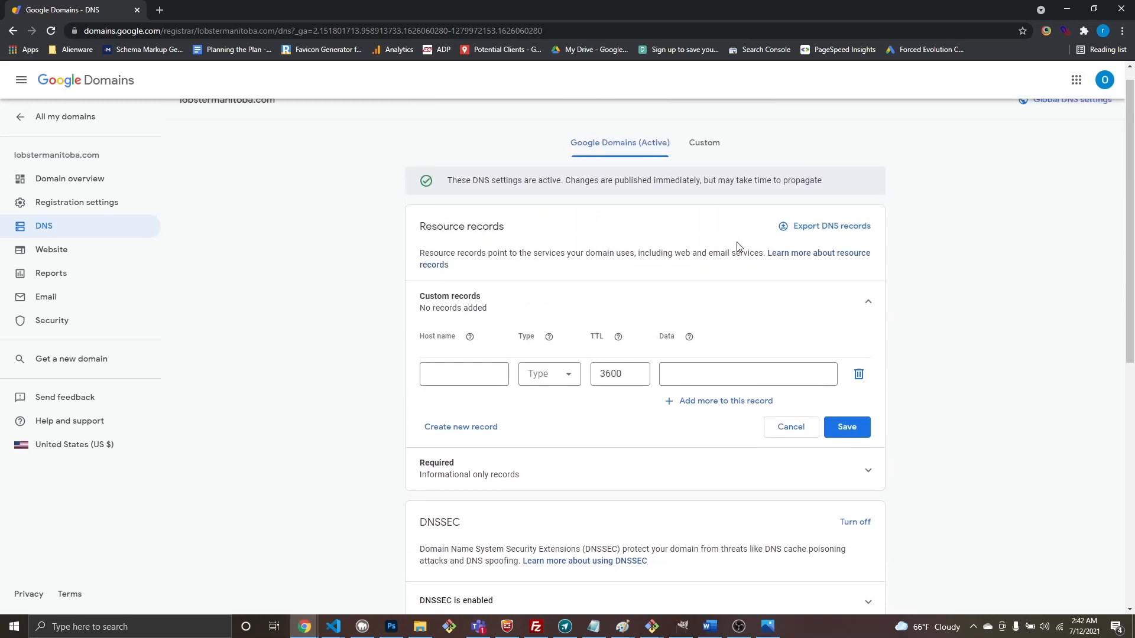
scroll(716, 253, "up", 1)
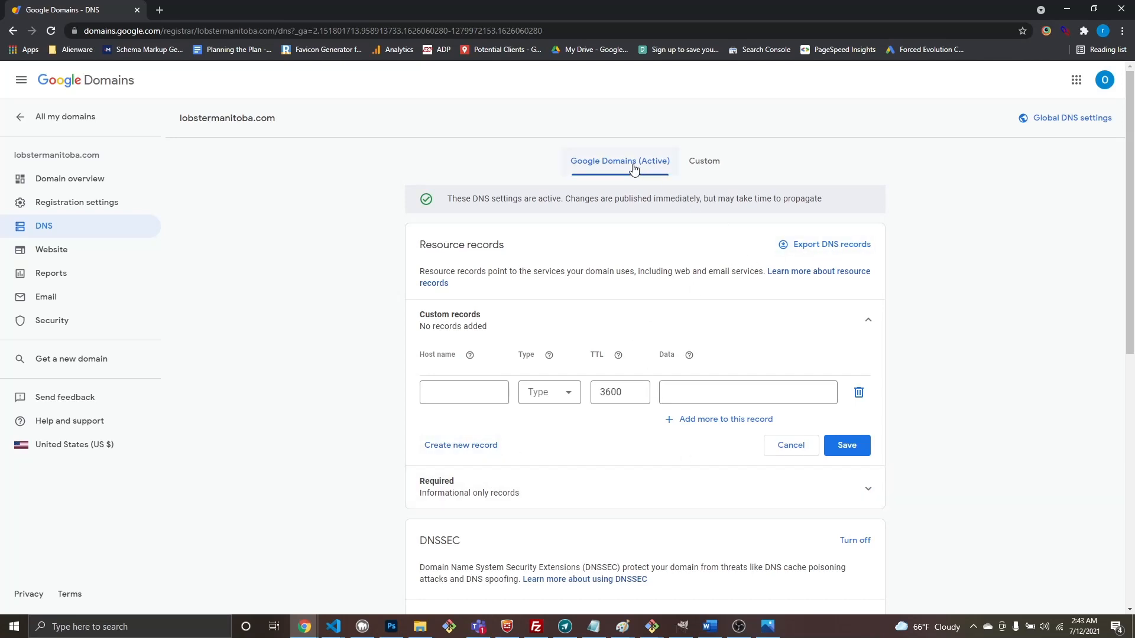
Step: Switch back and forth between Custom and Google Domains name server settings
left_click(702, 167)
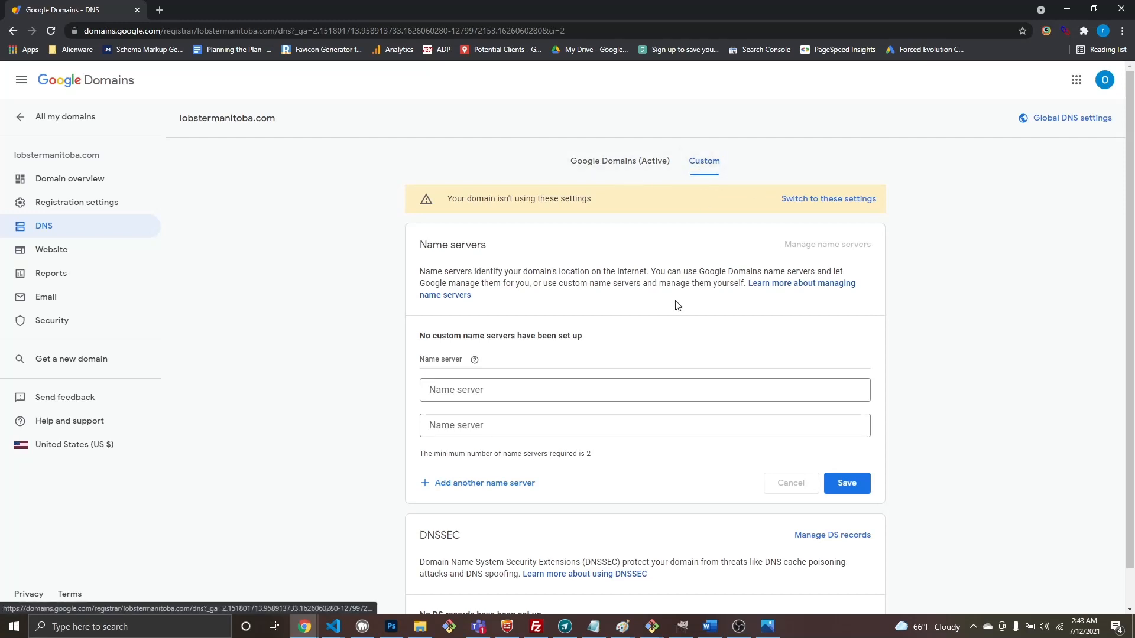
left_click(639, 166)
left_click(702, 163)
left_click(621, 168)
Step: Check the DNSSEC details and current name servers, then open the Custom name server settings
scroll(632, 355, "down", 4)
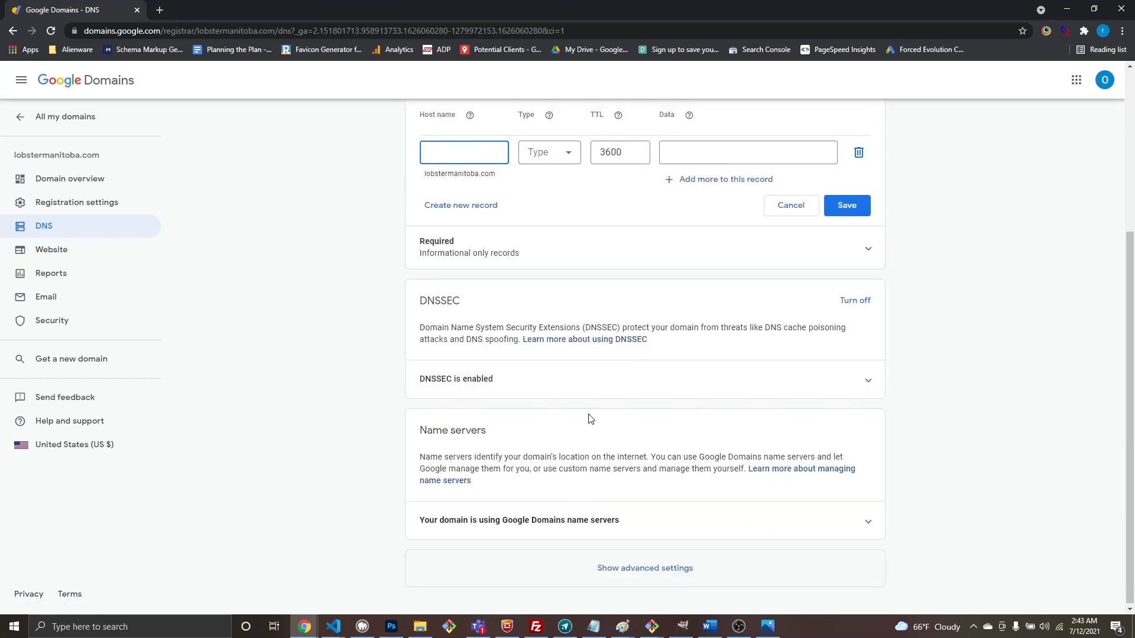
scroll(588, 418, "up", 4)
scroll(590, 418, "down", 4)
left_click(533, 376)
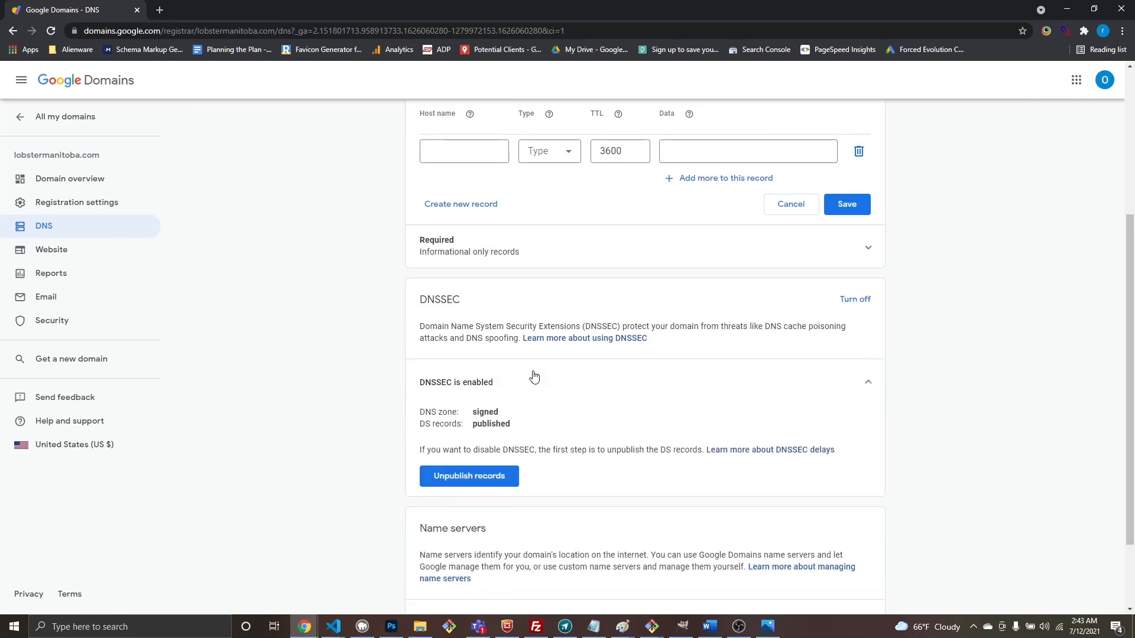
left_click(534, 376)
left_click(504, 516)
scroll(762, 438, "down", 2)
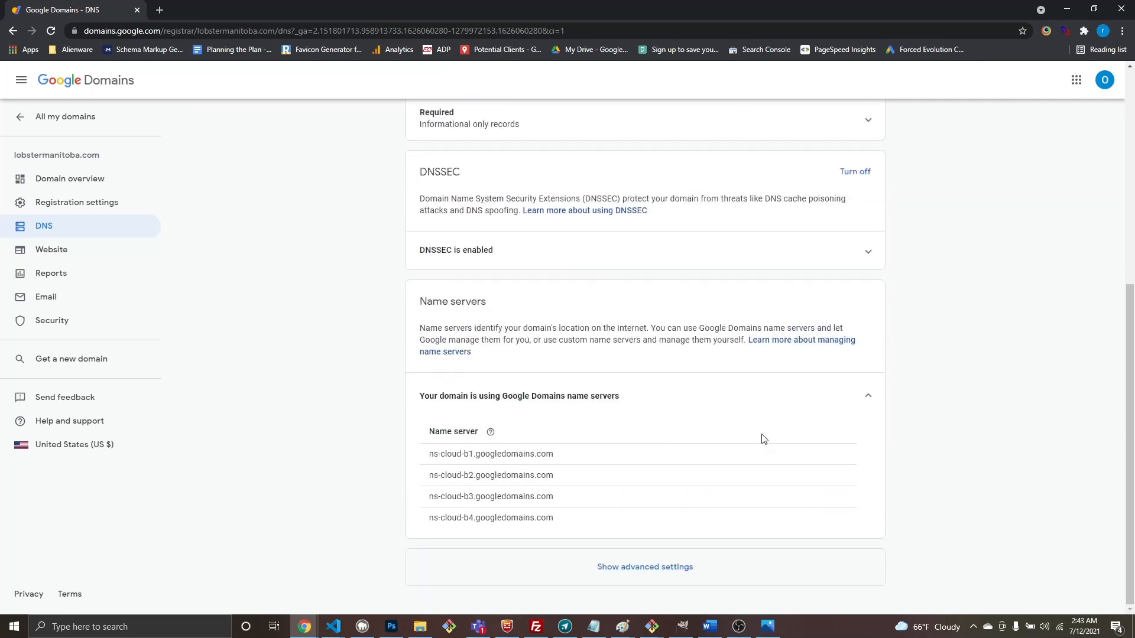
scroll(690, 278, "up", 6)
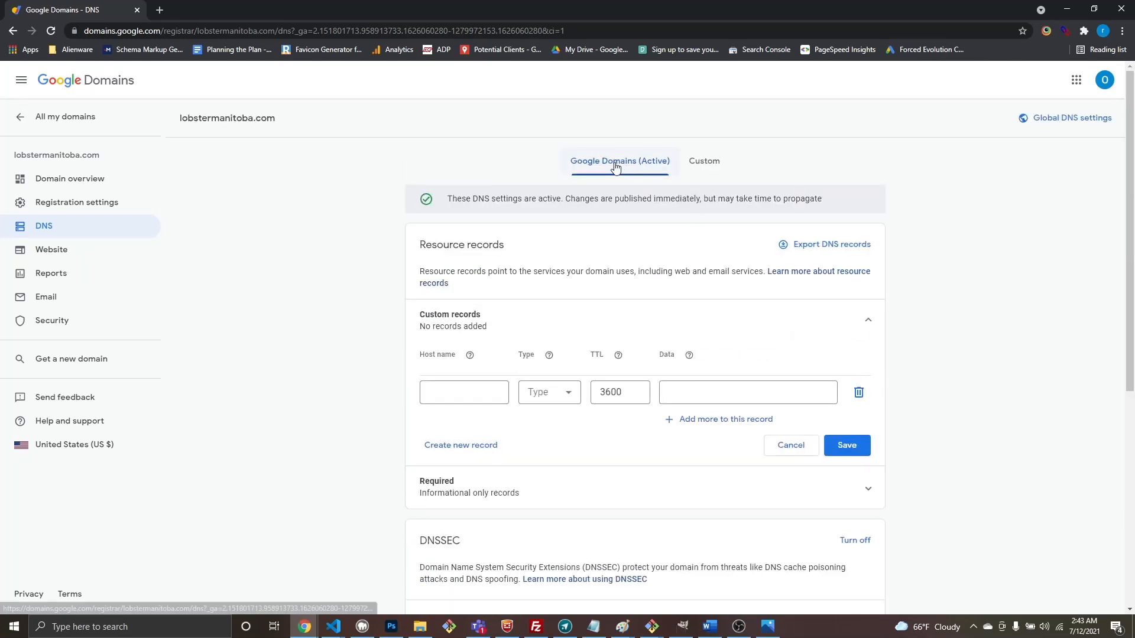
left_click(716, 166)
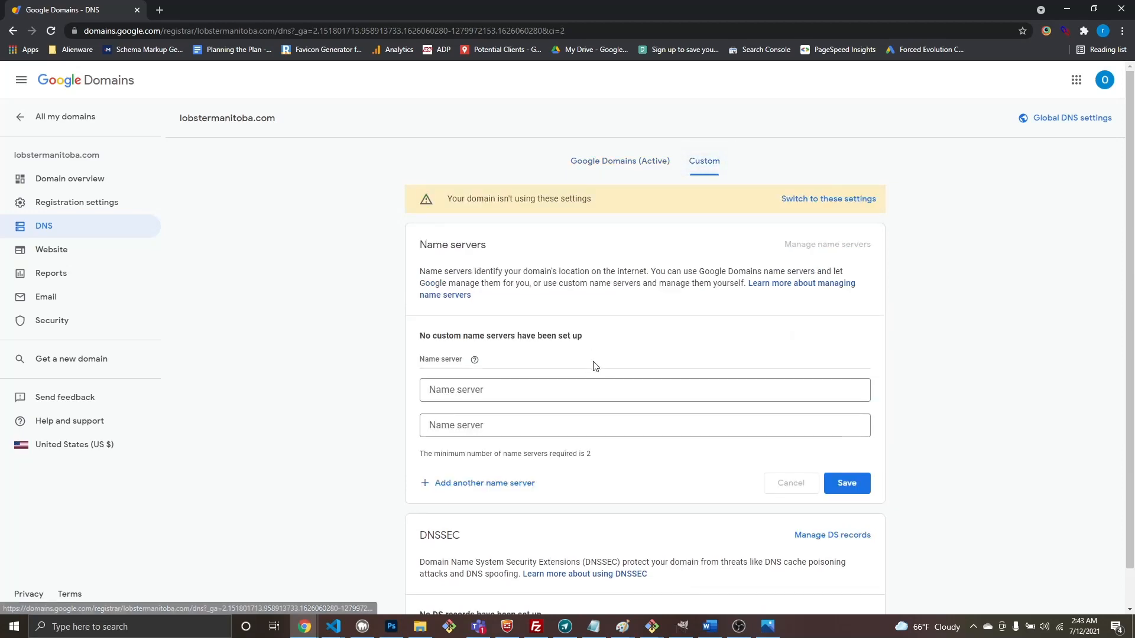
scroll(591, 366, "down", 1)
Step: Place Google Domains beside Netlify's list, add two name server fields, and paste dns1.p06.nsone.net
left_click_drag(494, 15, 1101, 101)
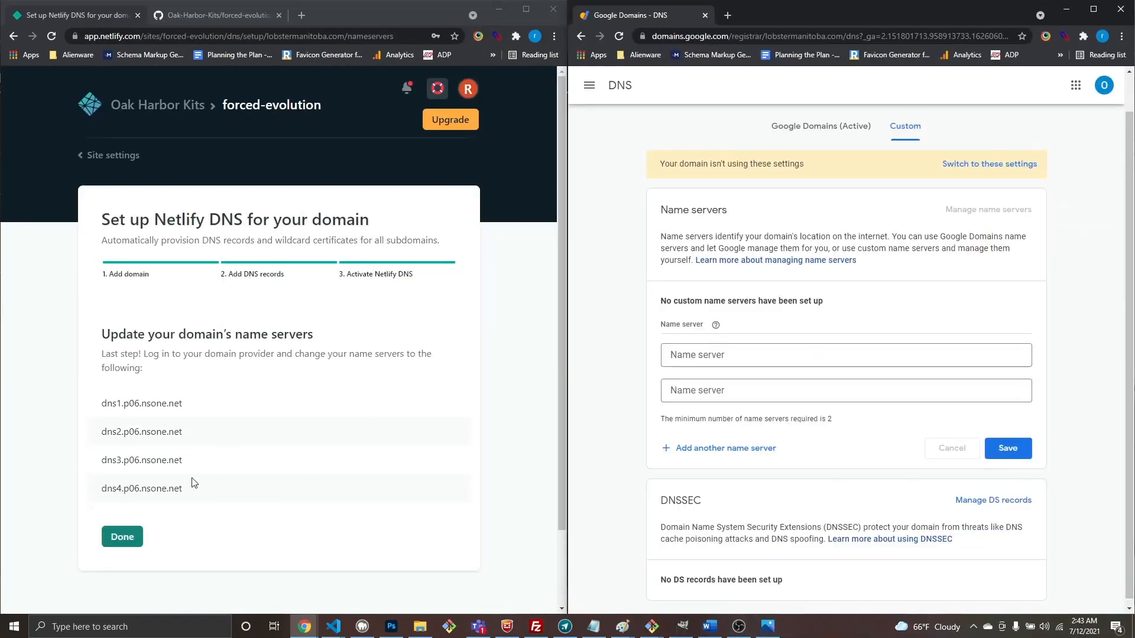
left_click_drag(192, 483, 92, 410)
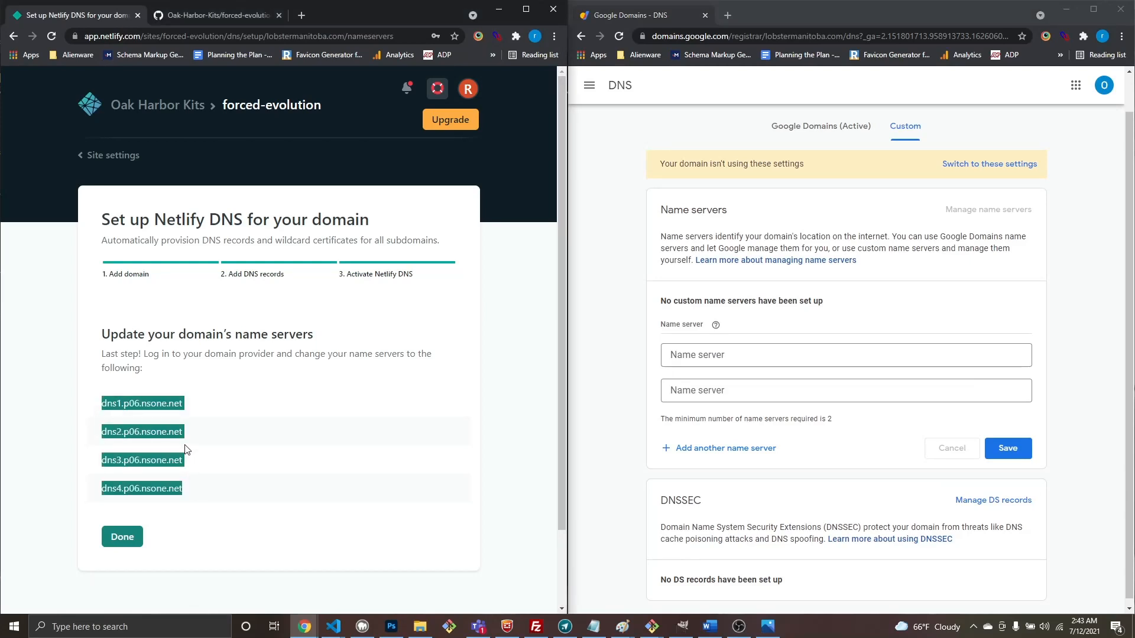
left_click(689, 450)
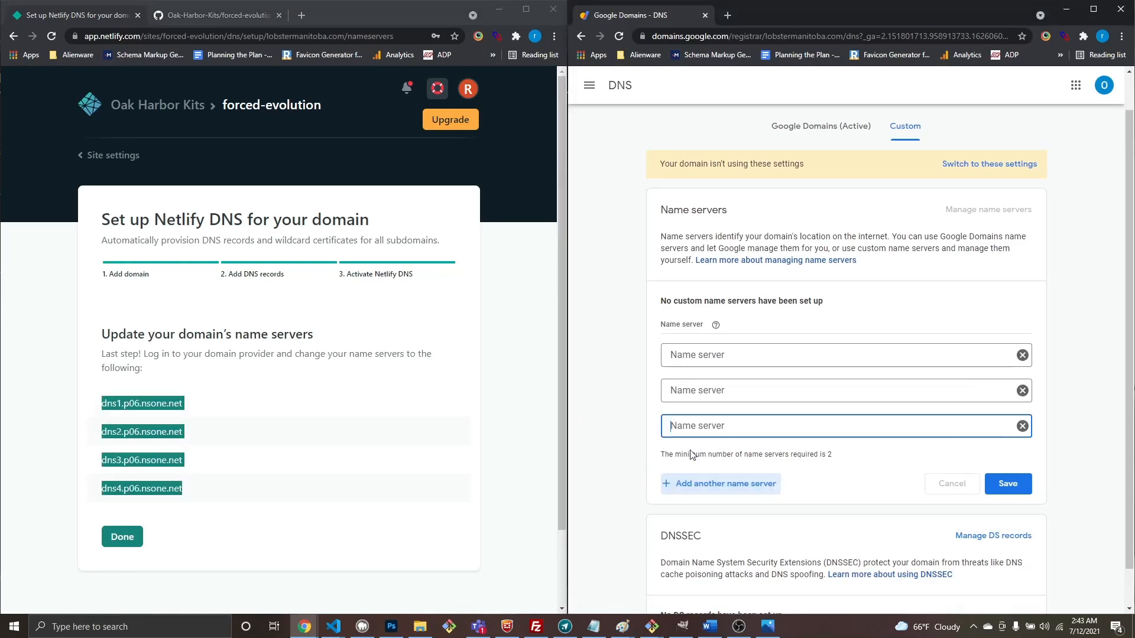
left_click(698, 485)
left_click_drag(200, 408, 95, 409)
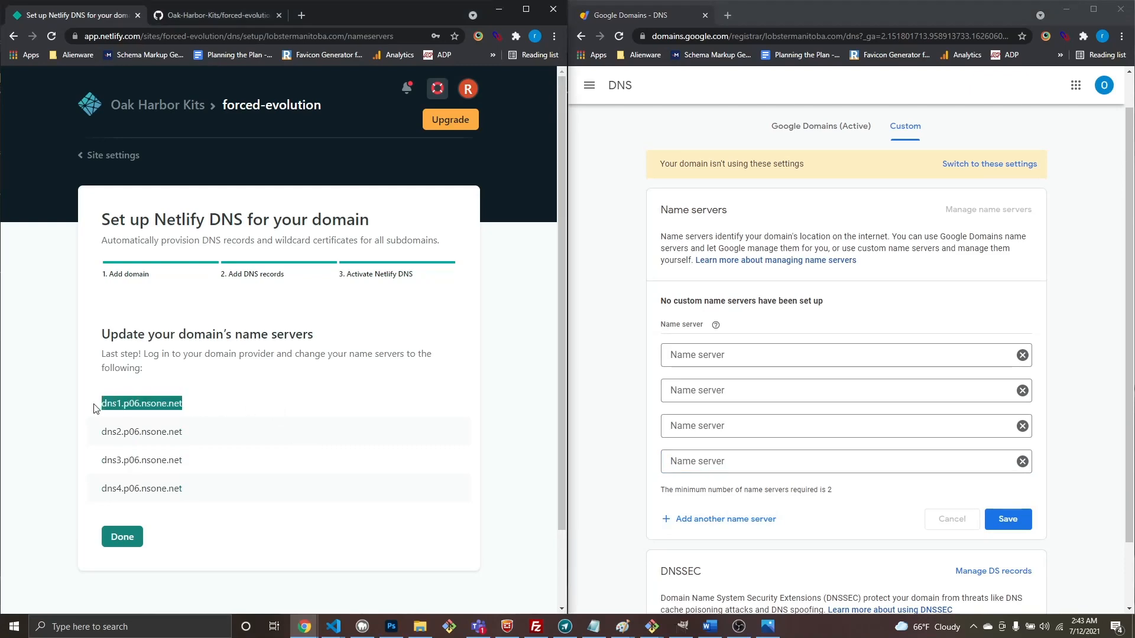
left_click(785, 354)
key("ctrl+v")
Step: Paste dns2, dns3 and dns4.p06.nsone.net into the remaining name server fields
left_click_drag(200, 432, 96, 432)
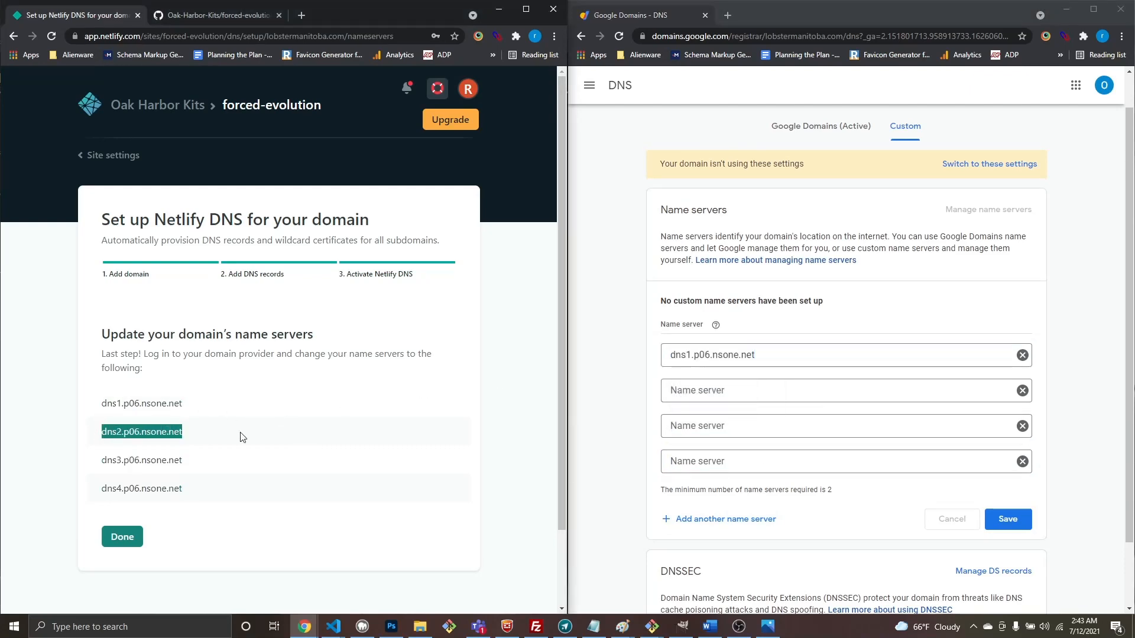
left_click(739, 390)
right_click(736, 392)
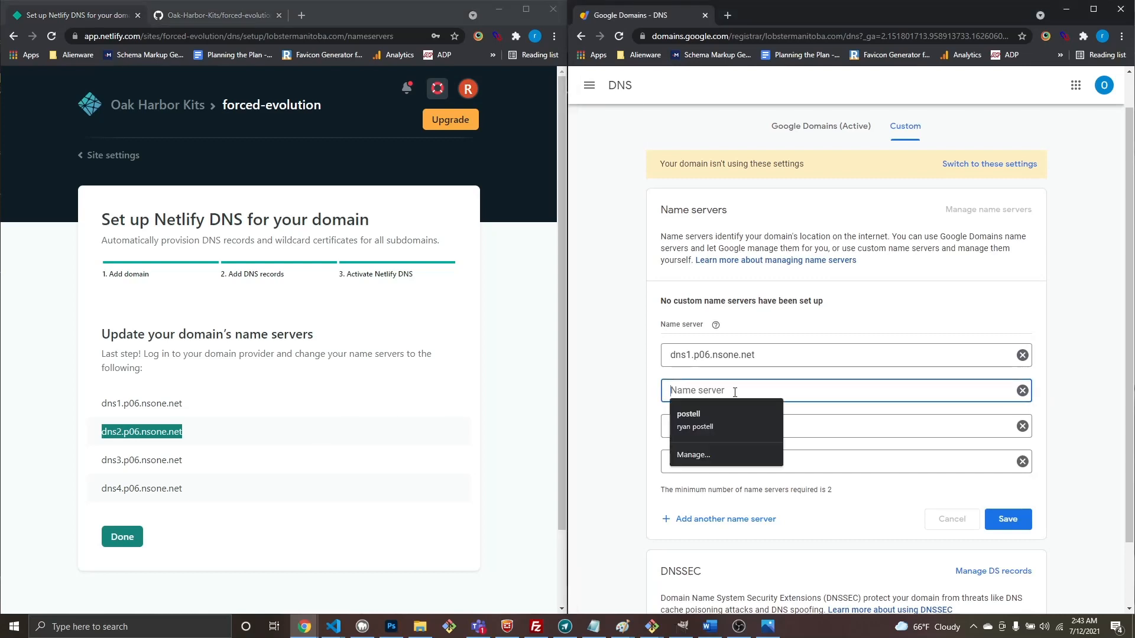
left_click(736, 401)
left_click(291, 454)
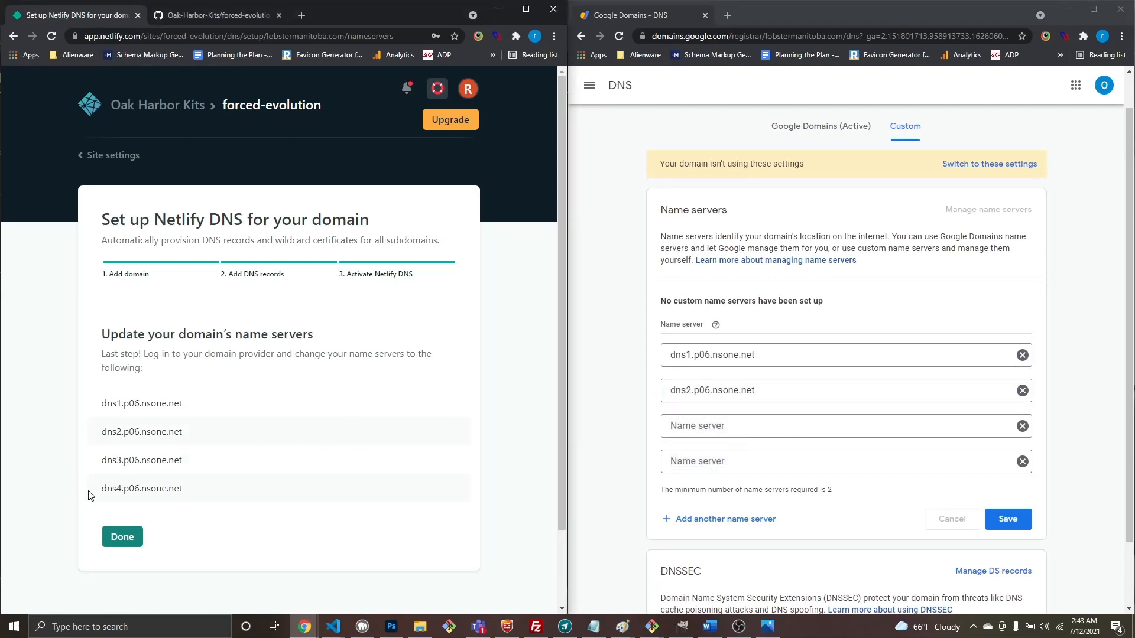
left_click_drag(100, 460, 211, 465)
key("ctrl+c")
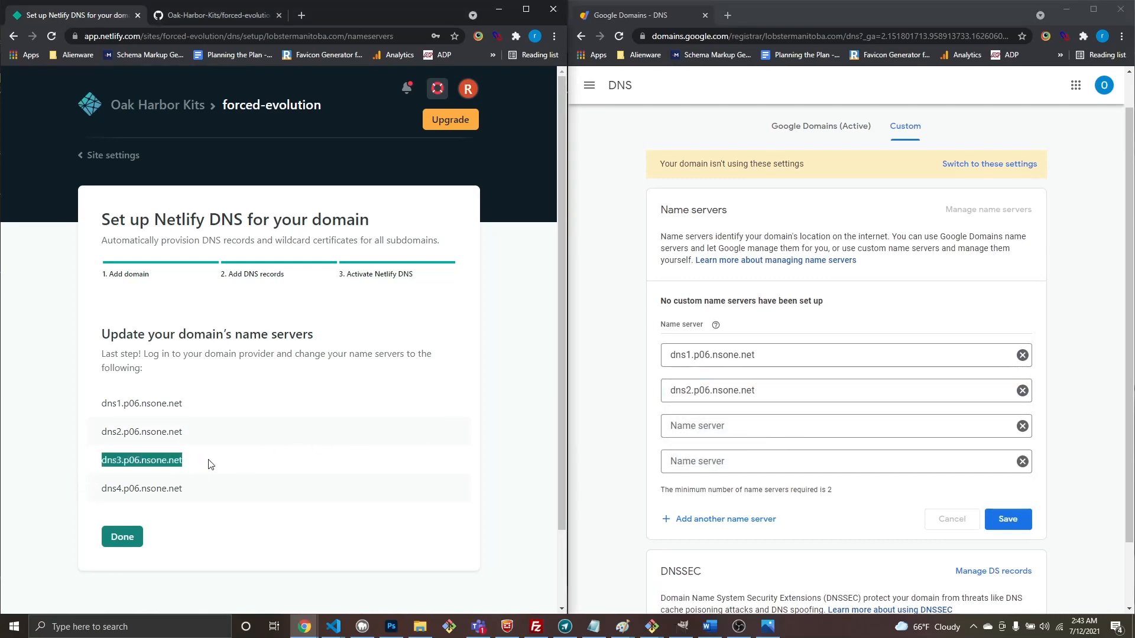
right_click(727, 425)
left_click(733, 451)
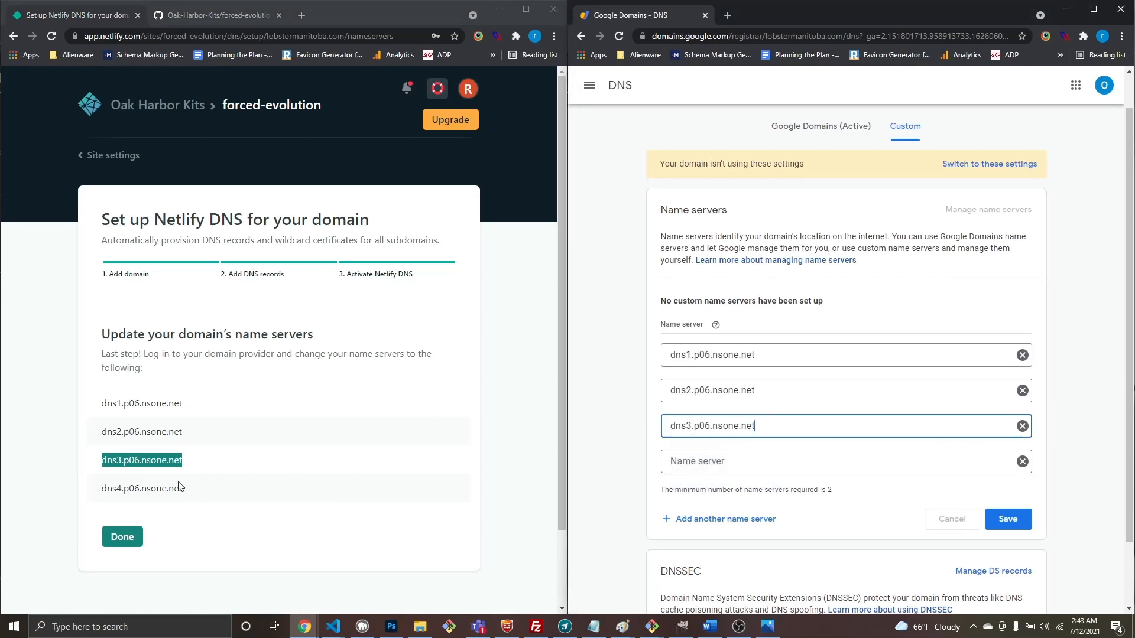
left_click(188, 495)
left_click_drag(189, 494, 106, 490)
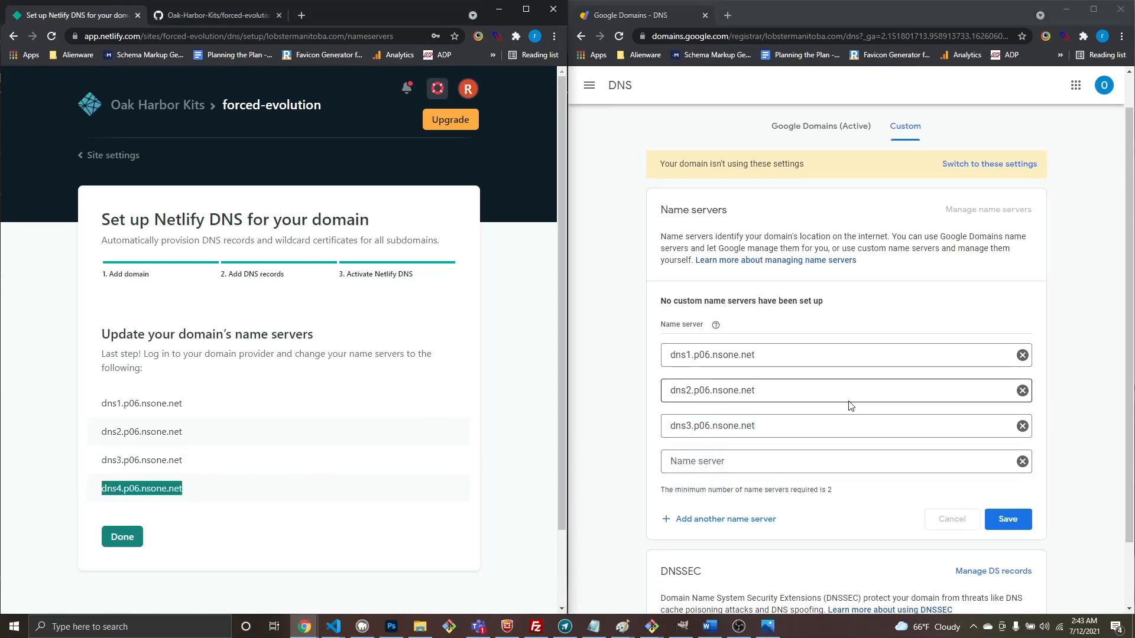
left_click(703, 466)
type("dns4.p06.nsone.net")
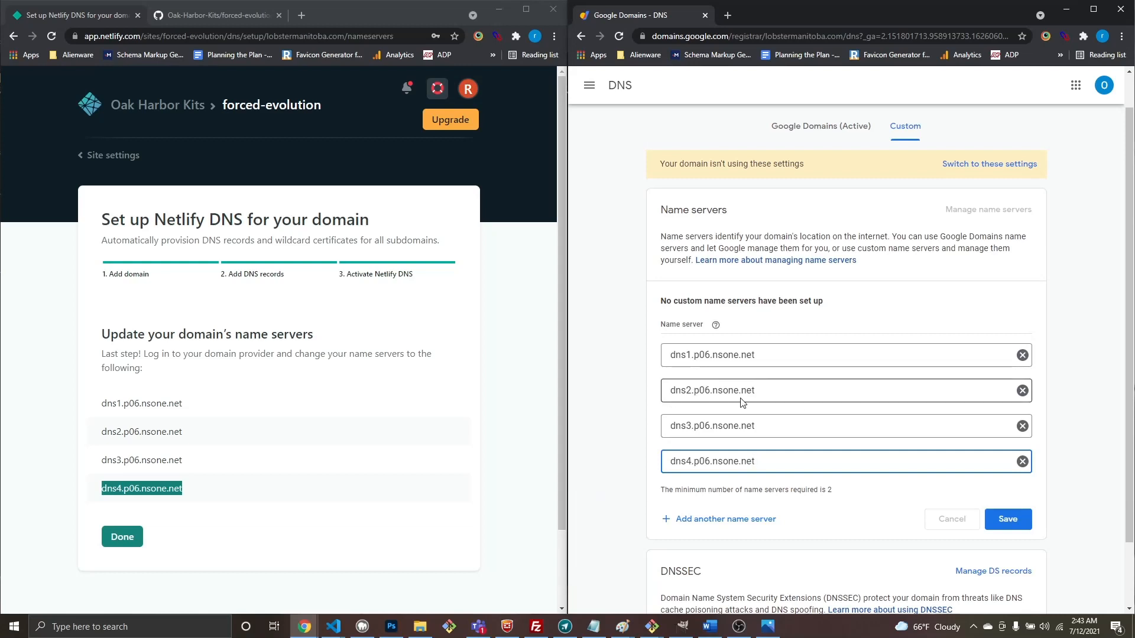
Step: Double-check the four Netlify name servers against the fields and save the custom name servers
scroll(815, 373, "up", 1)
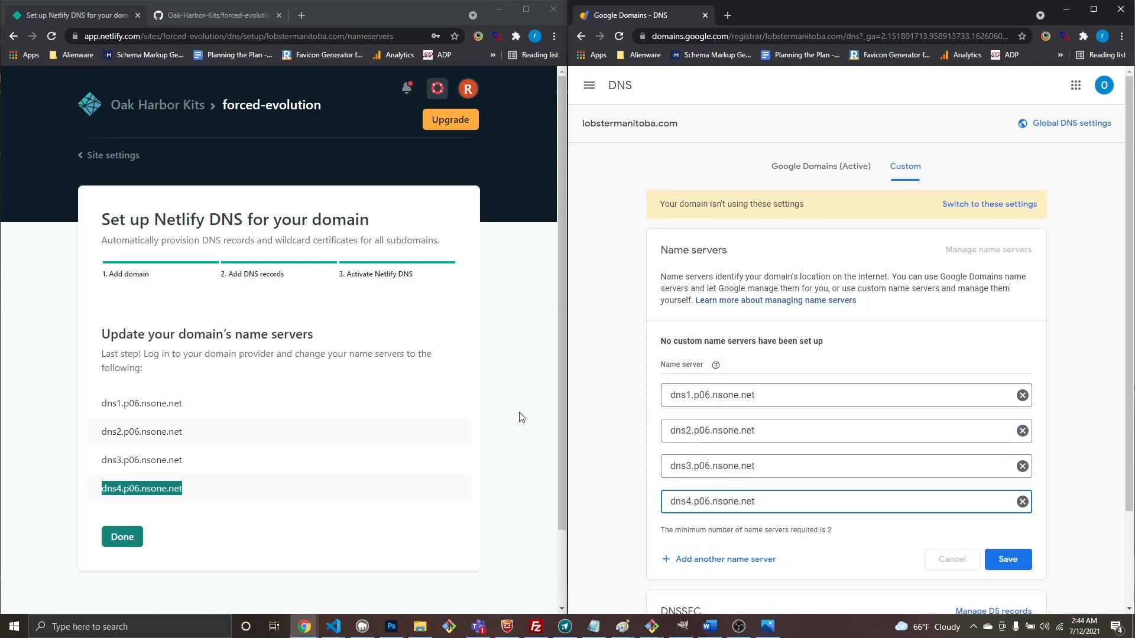
left_click_drag(240, 491, 98, 410)
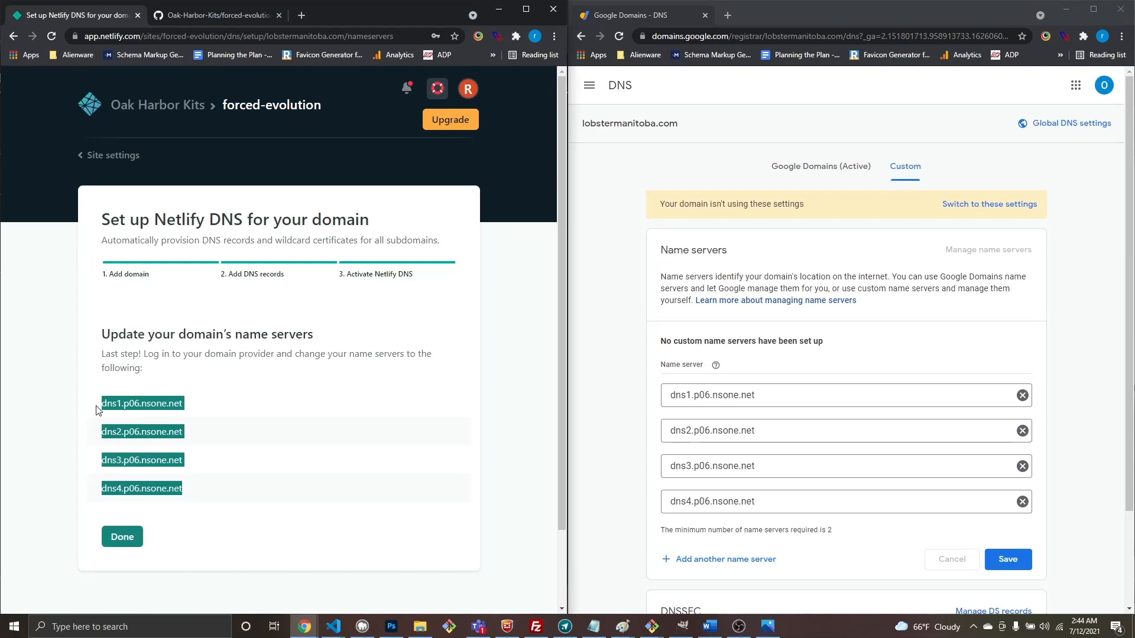
left_click(335, 477)
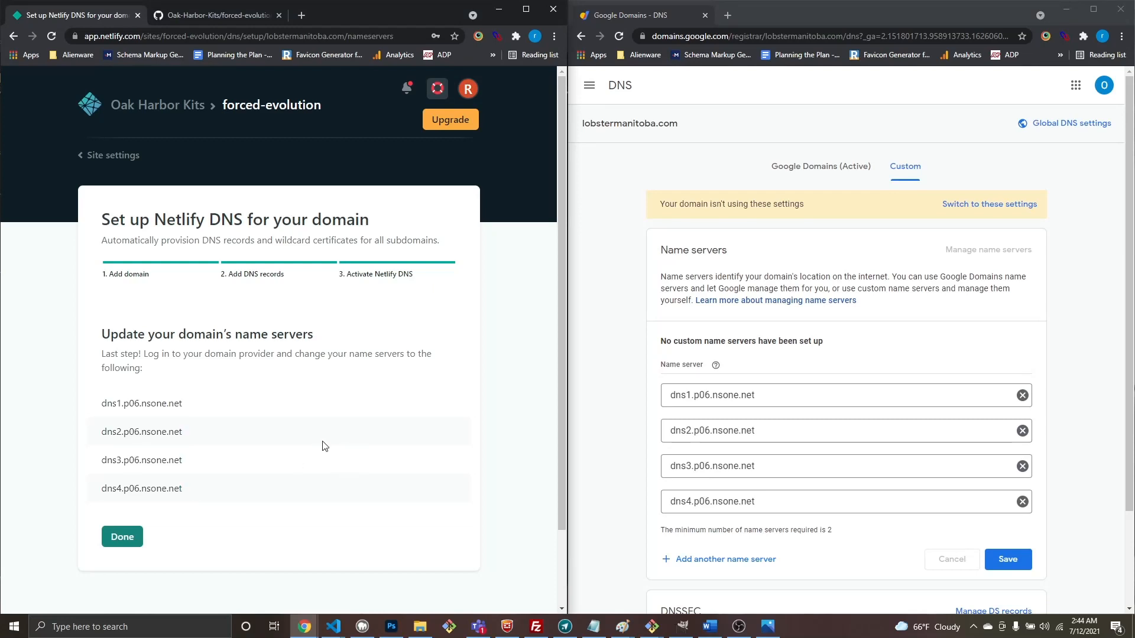
left_click_drag(207, 438, 99, 410)
left_click(208, 437)
left_click_drag(188, 490, 92, 400)
left_click(239, 506)
left_click(1005, 560)
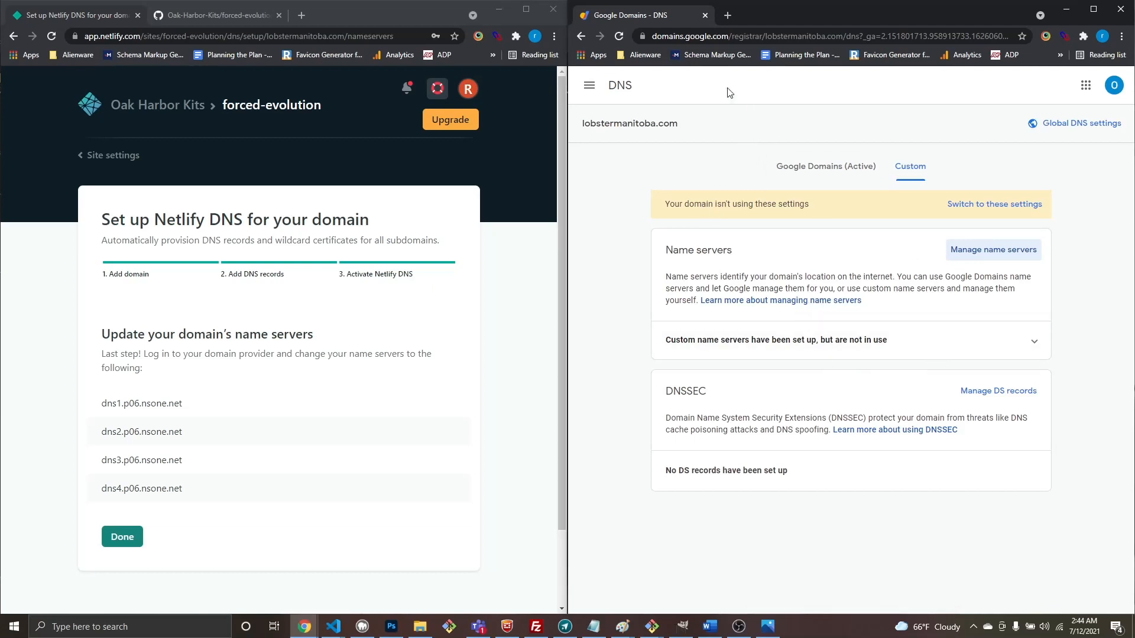
Step: Load lobstermanitoba.com in a new Chrome tab to see whether the site responds
left_click(728, 15)
type("lobd")
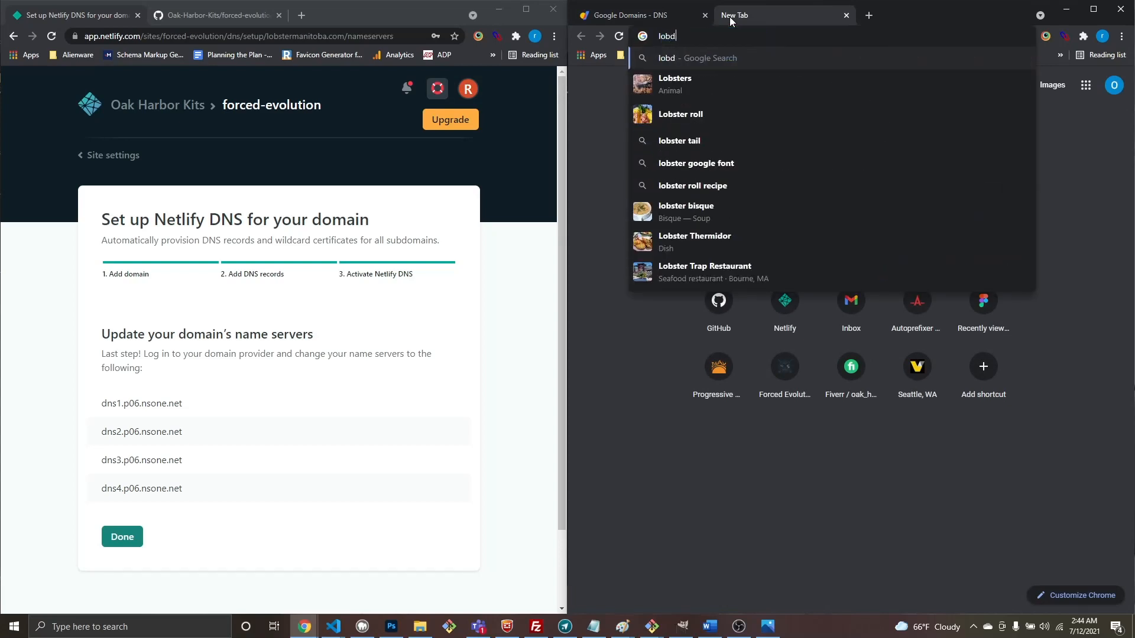
key("BackSpace")
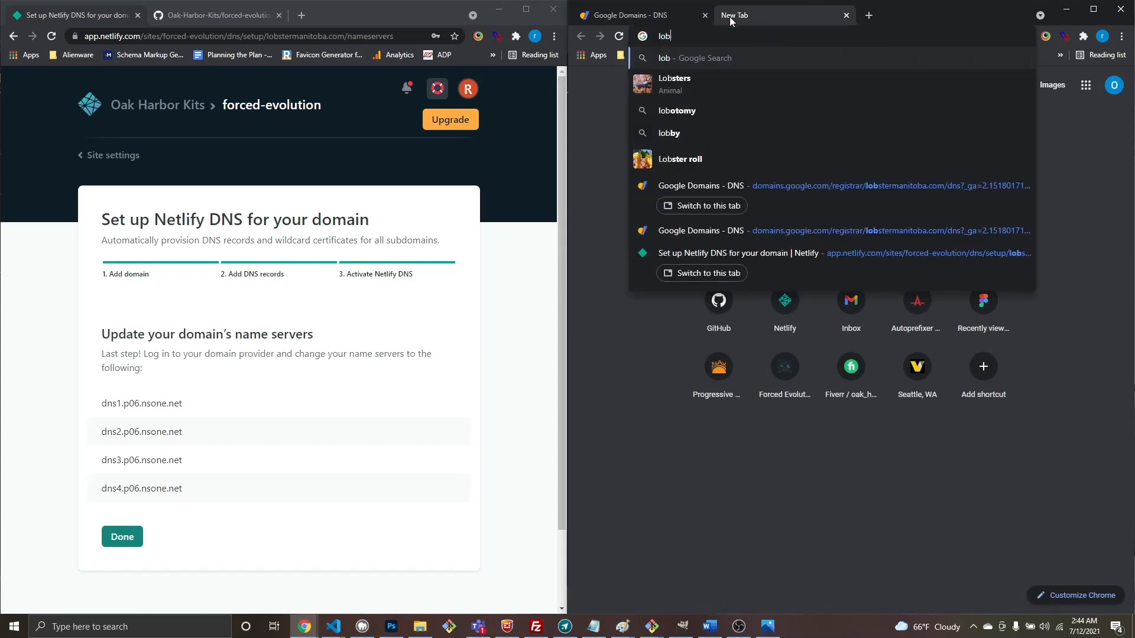
type("ste")
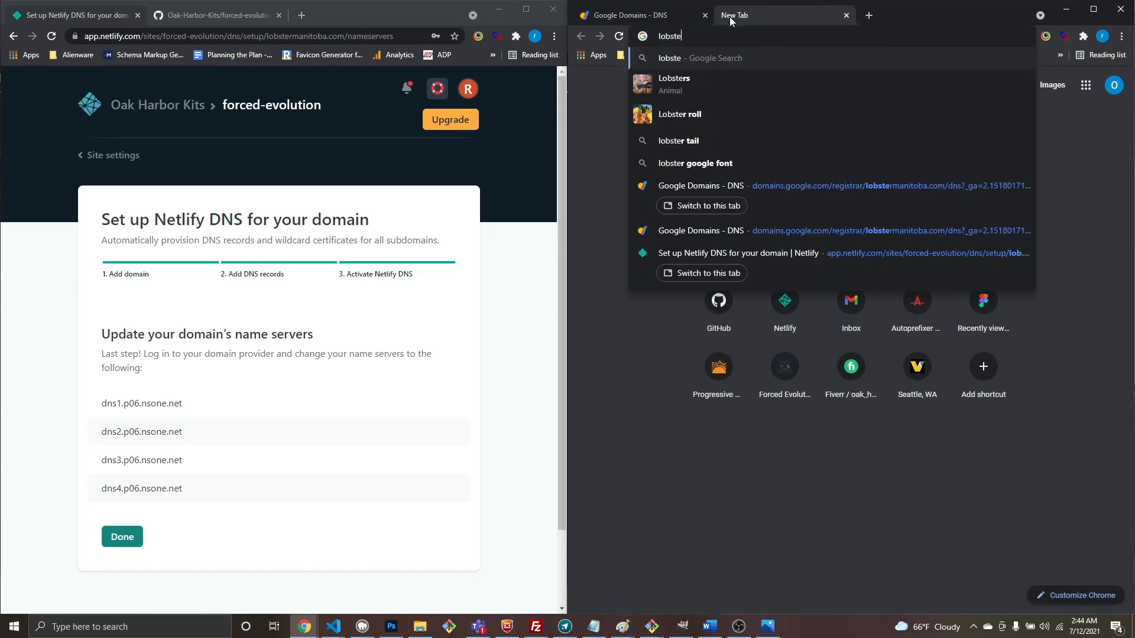
type("rmanitoba.com")
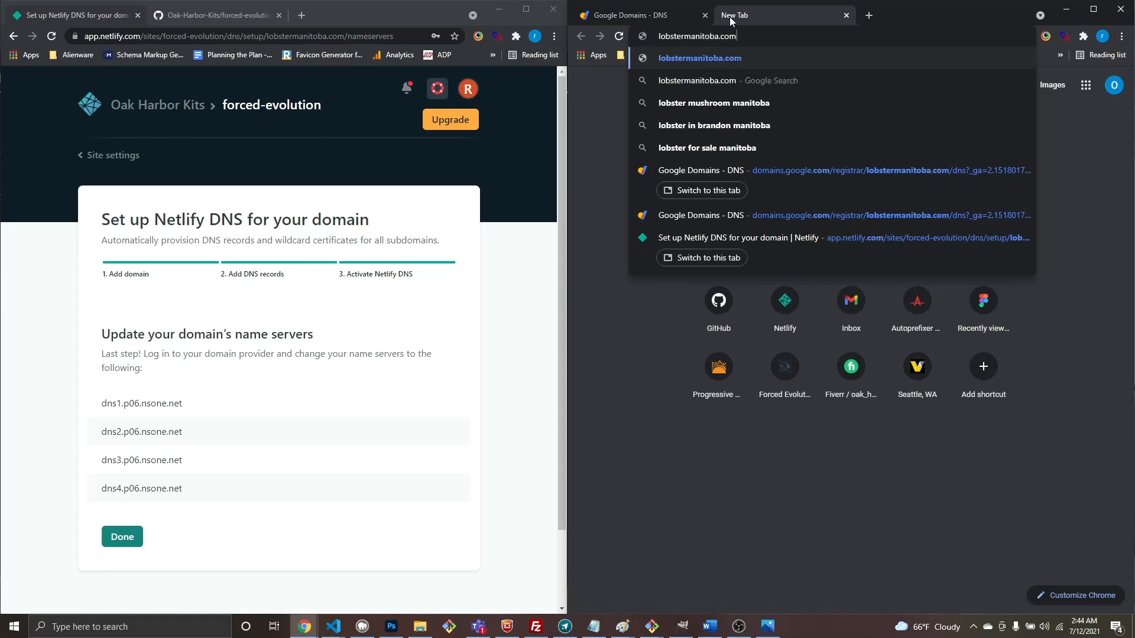
key("Return")
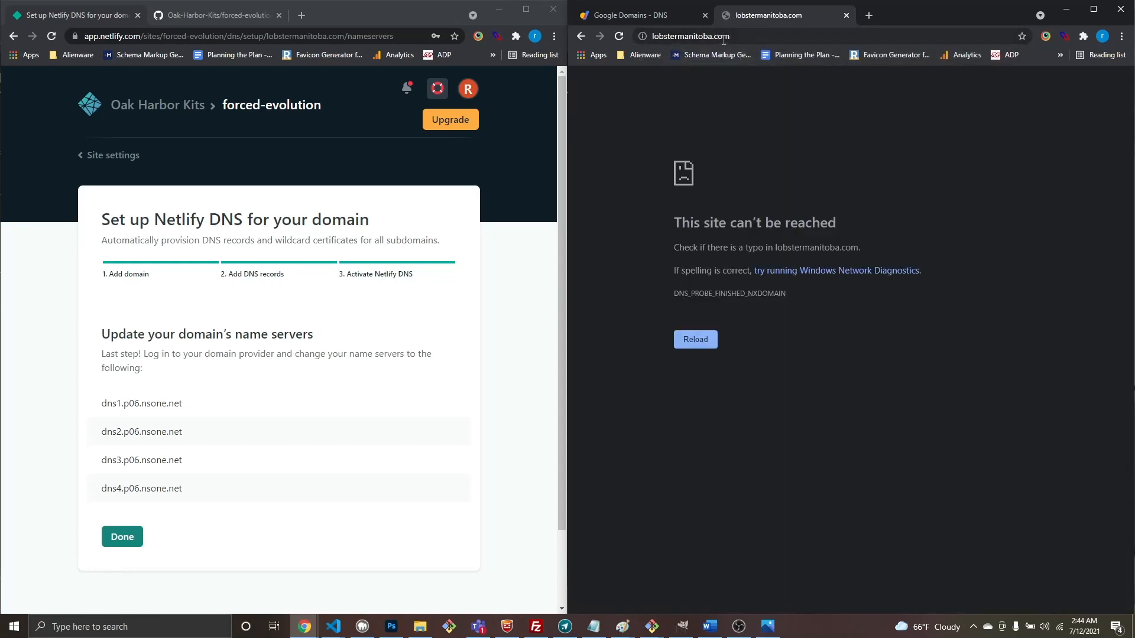
Step: Finish the Netlify DNS setup and review the forced-evolution site's custom domains
left_click(313, 332)
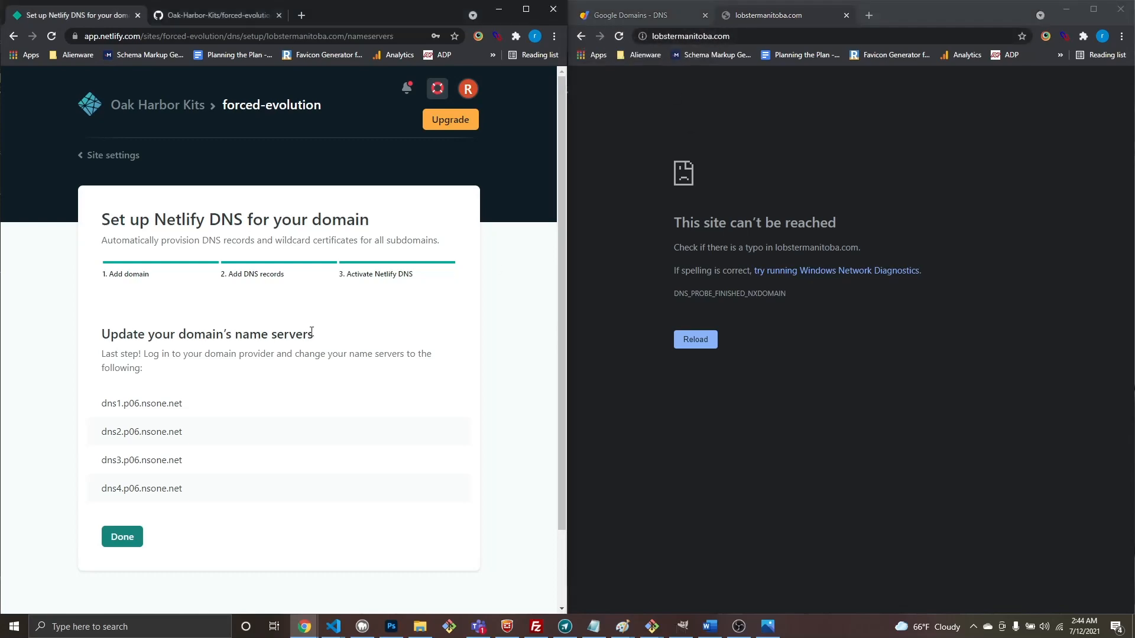
left_click(123, 537)
scroll(260, 268, "up", 10)
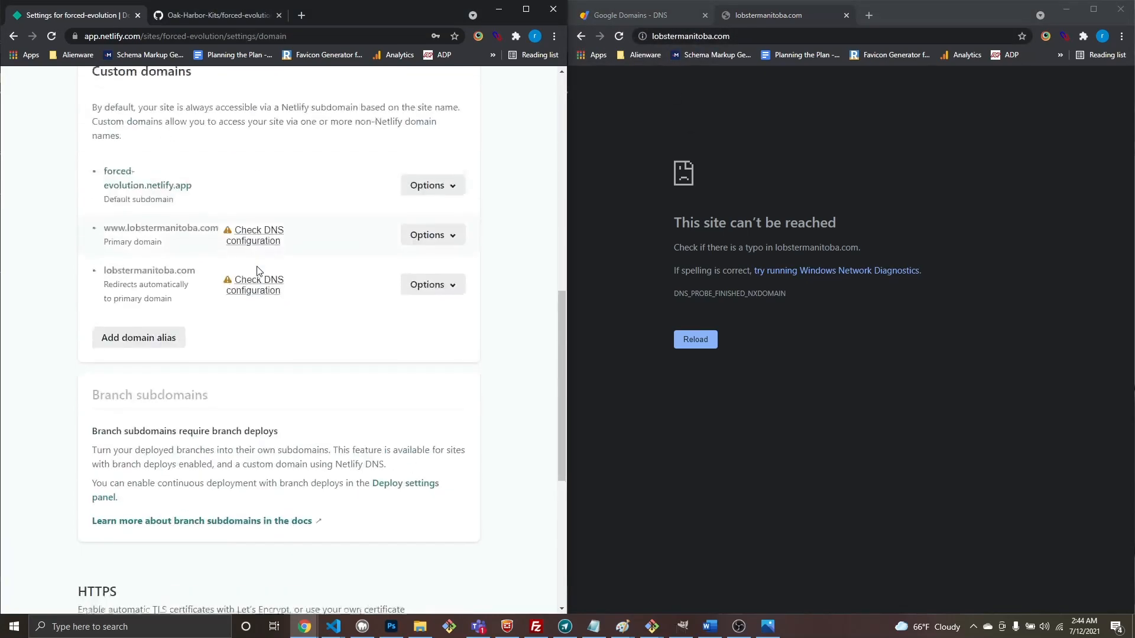
scroll(257, 271, "down", 4)
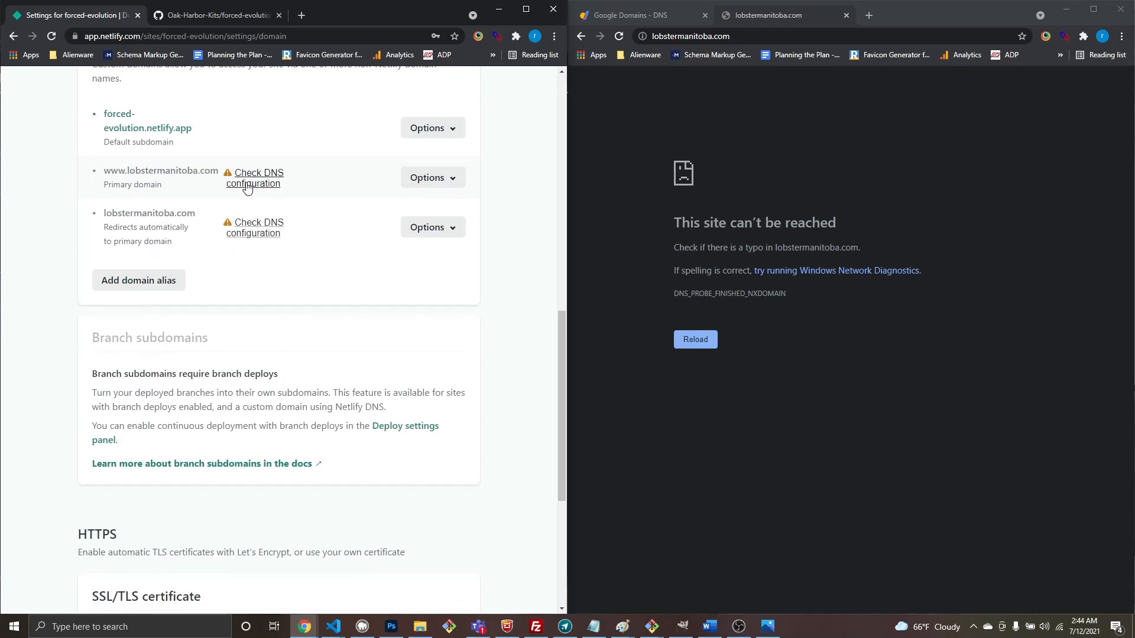
scroll(294, 244, "up", 3)
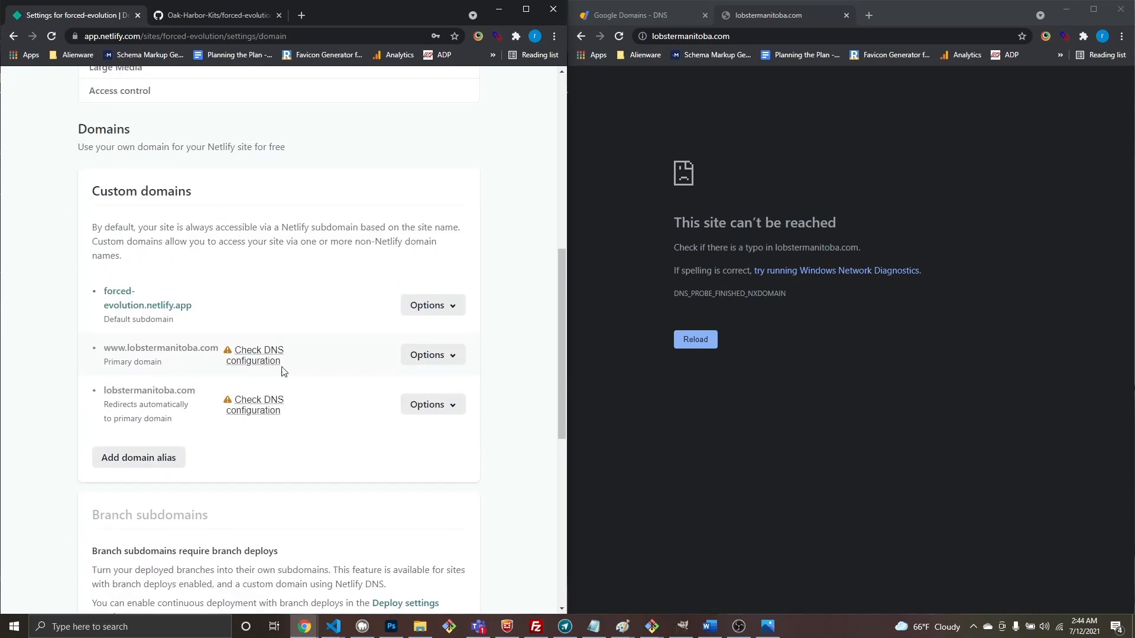
Step: Look over lobstermanitoba.com's DNS panel from the www domain's options, then return to domain settings
left_click(430, 357)
left_click(405, 430)
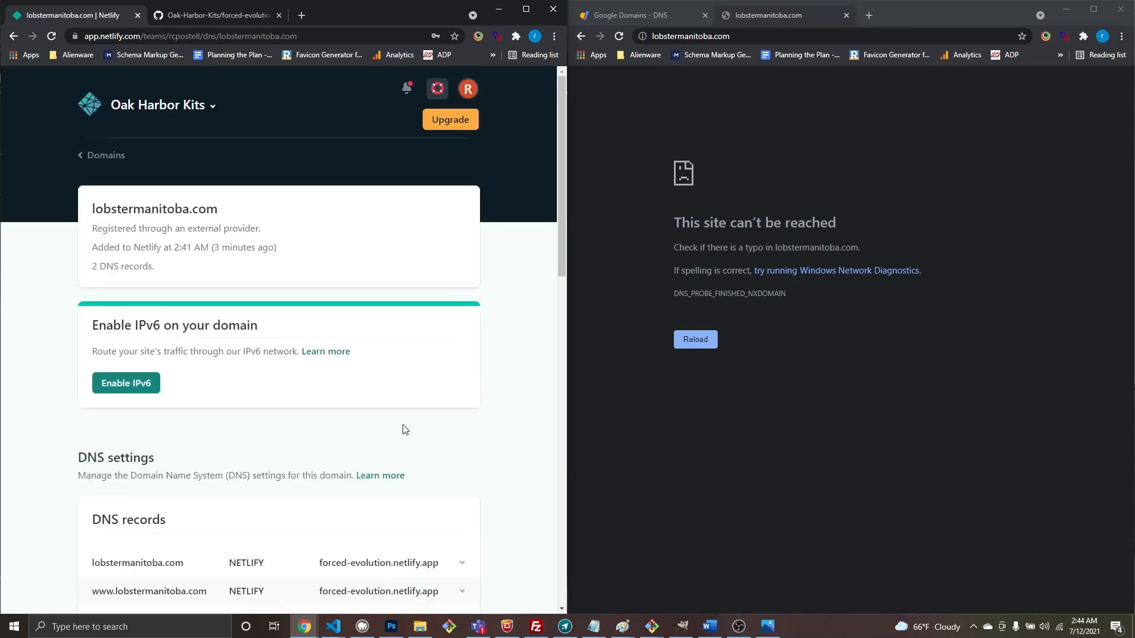
scroll(247, 345, "down", 5)
scroll(161, 277, "down", 3)
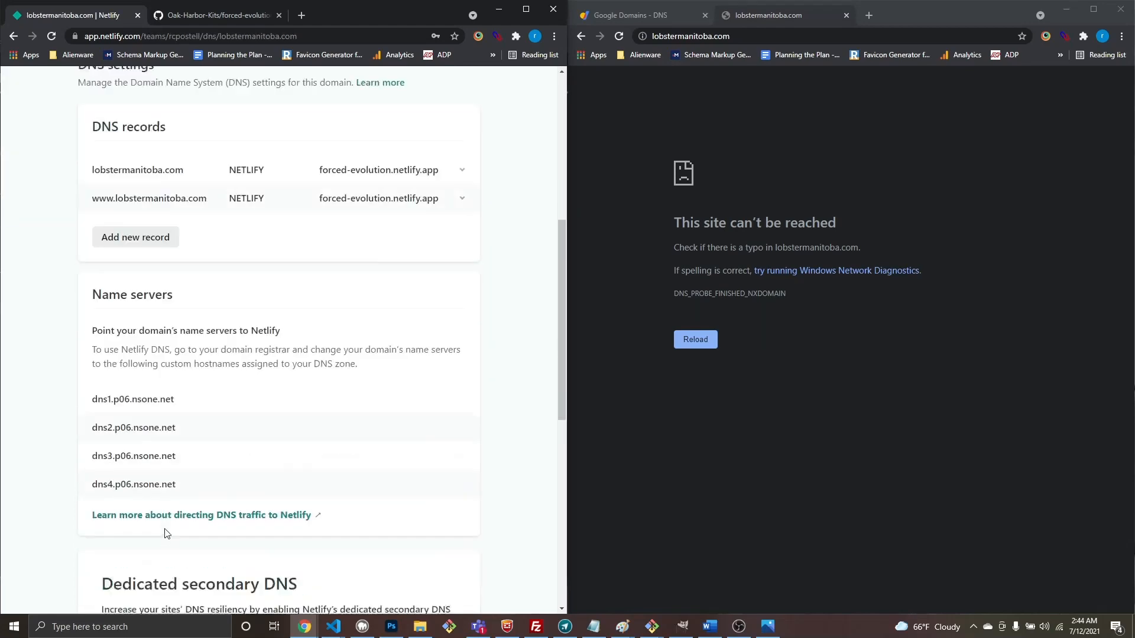
scroll(195, 457, "up", 5)
scroll(221, 267, "up", 2)
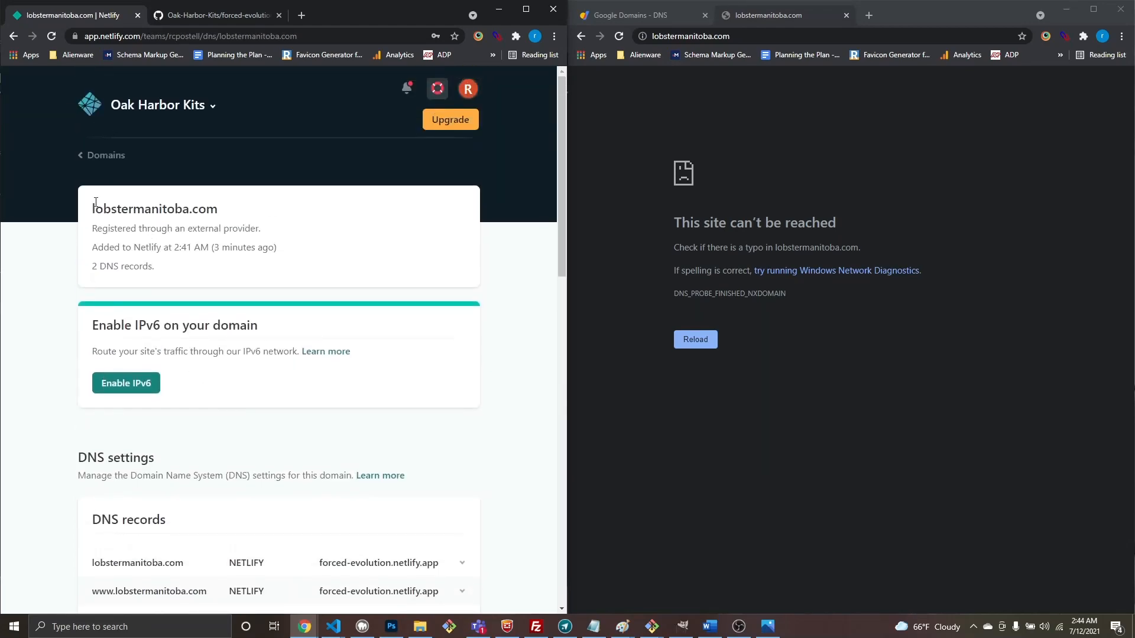
left_click(13, 36)
scroll(261, 306, "up", 4)
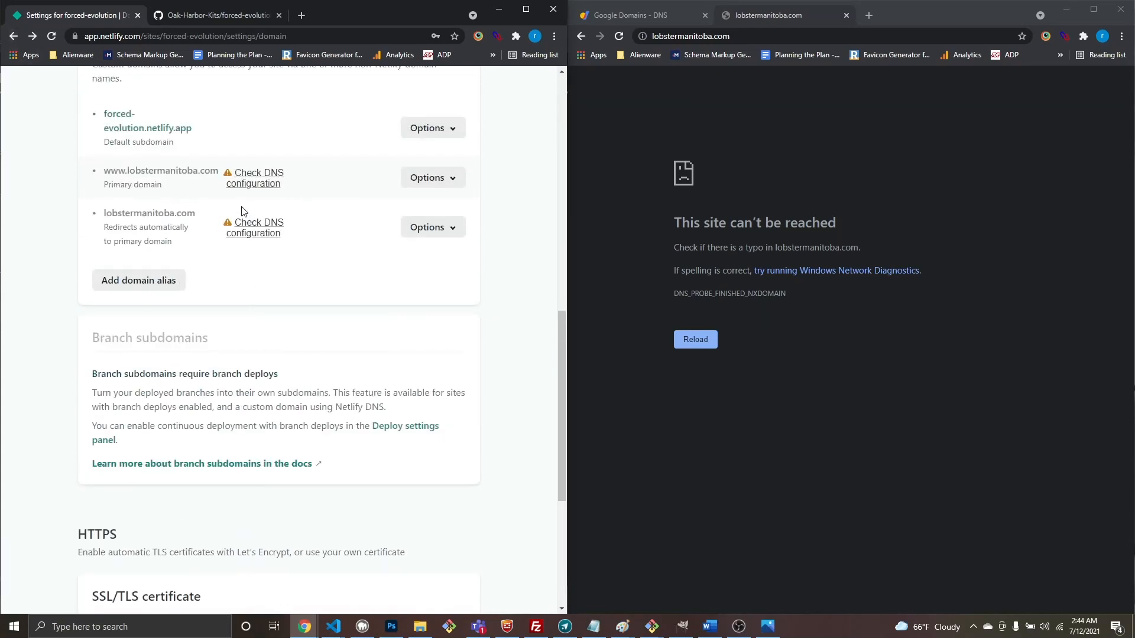
scroll(255, 185, "up", 2)
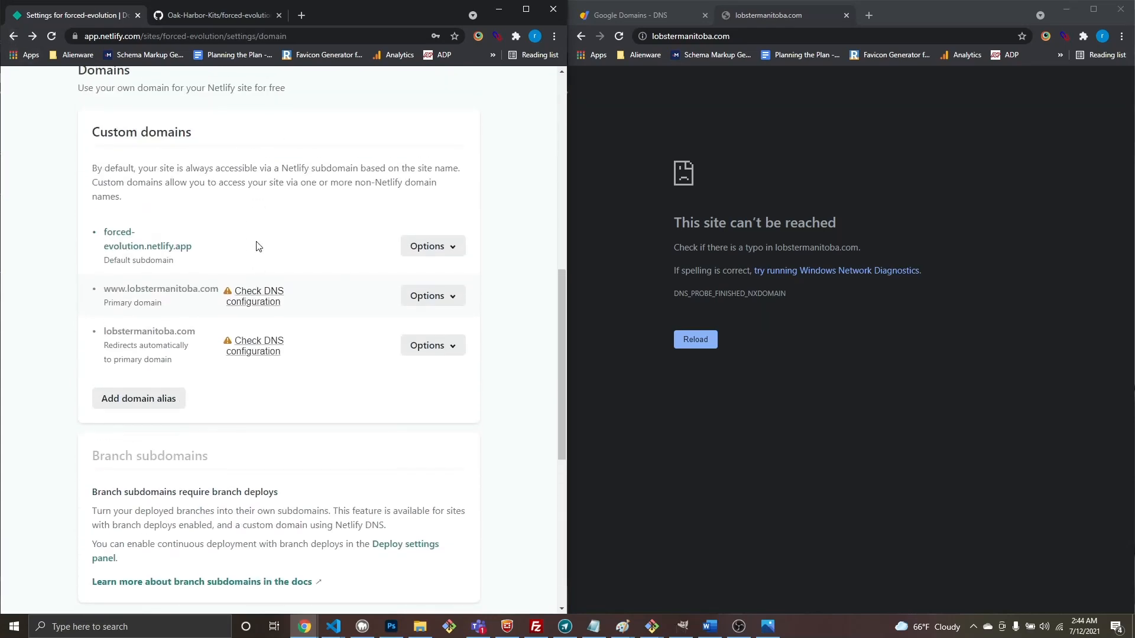
left_click(284, 303)
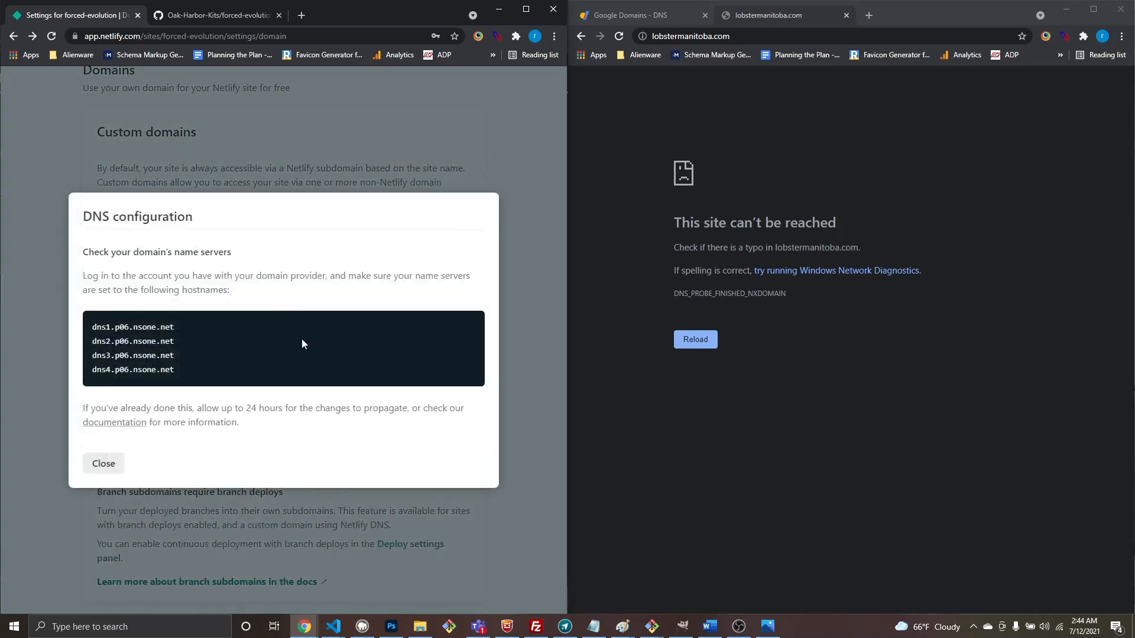
left_click(105, 463)
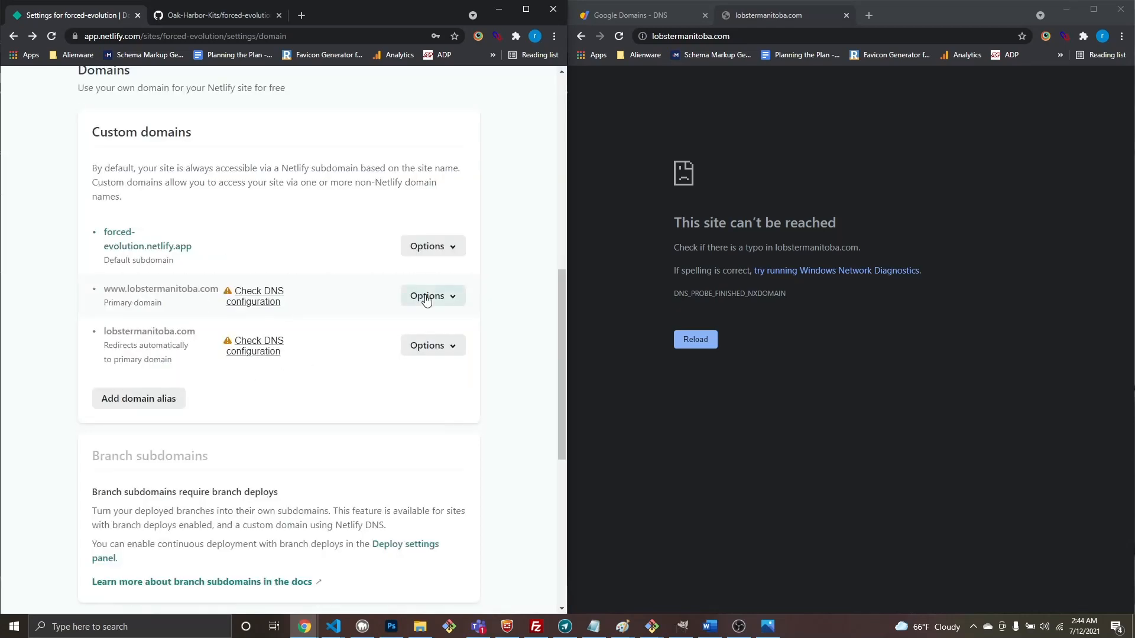
left_click(428, 297)
left_click(329, 291)
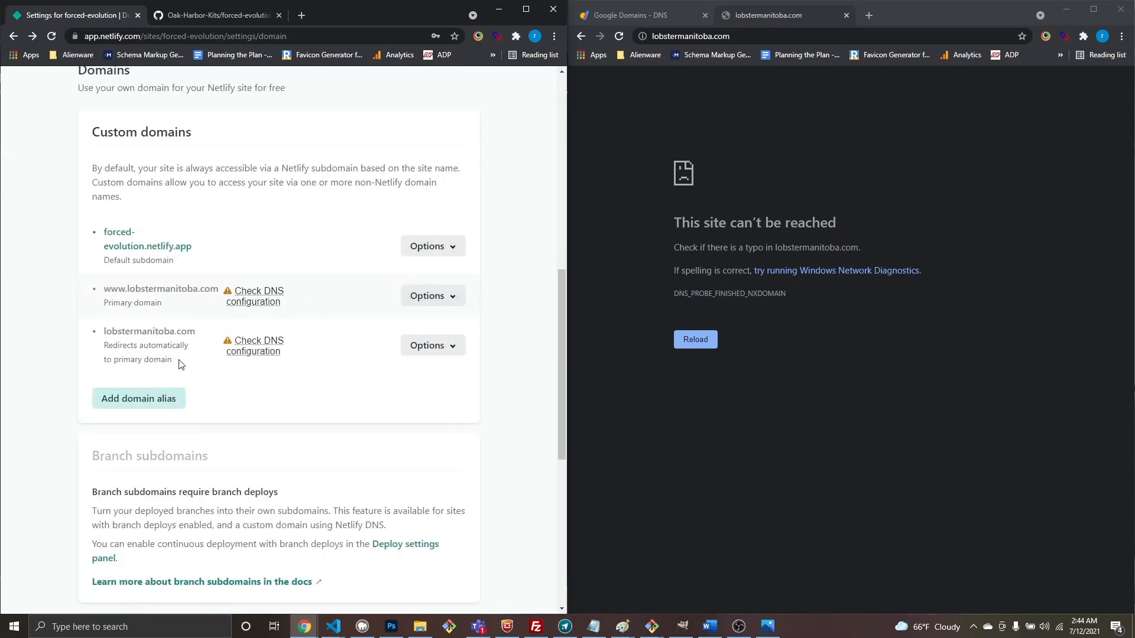
left_click(149, 36)
key("Return")
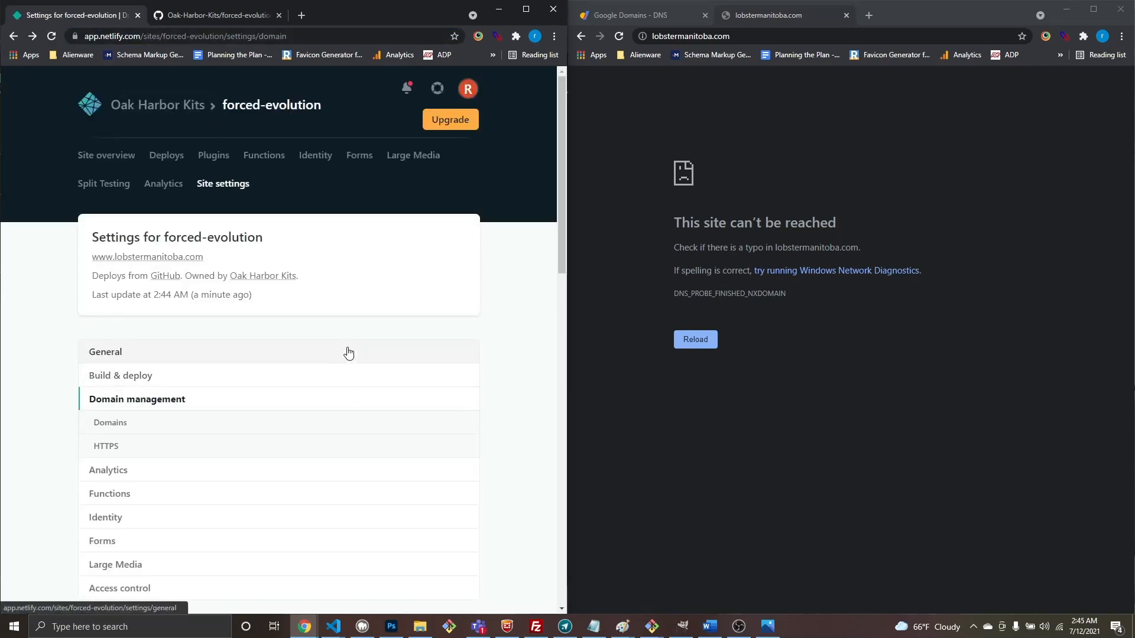
Step: Verify the DNS configuration for the HTTPS certificate and retry the DNS verification
scroll(349, 373, "down", 10)
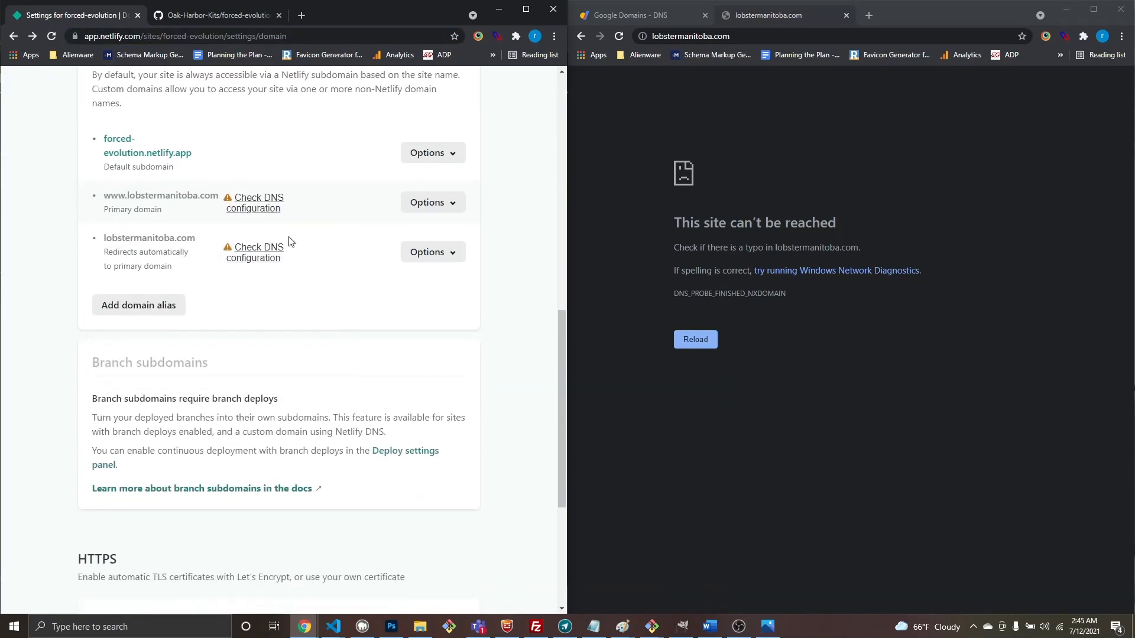
scroll(290, 241, "down", 5)
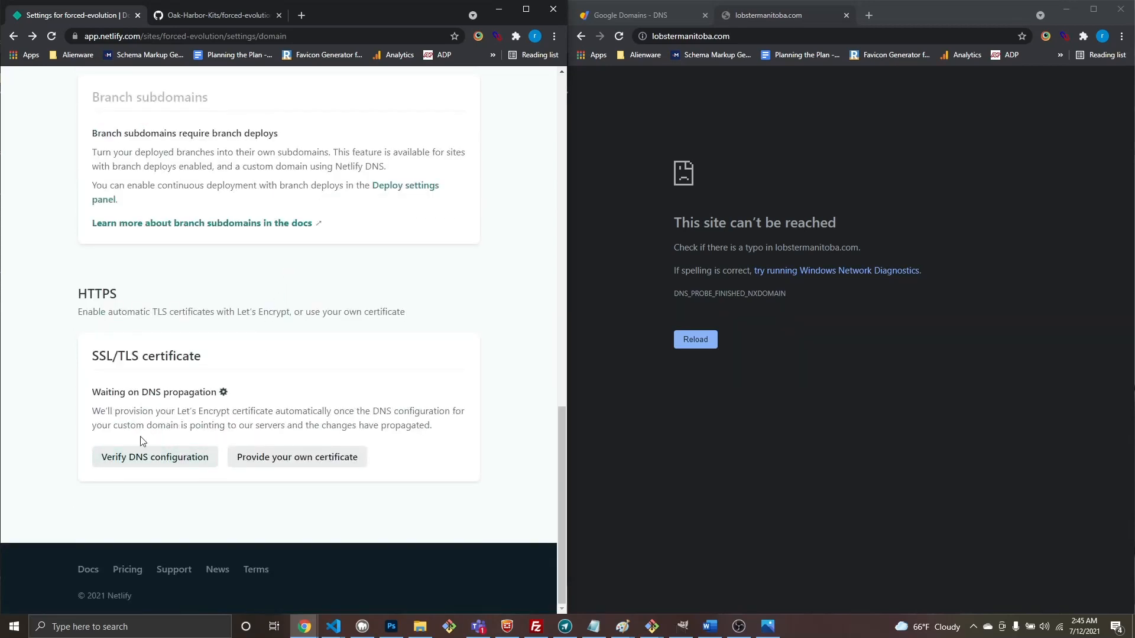
left_click(145, 459)
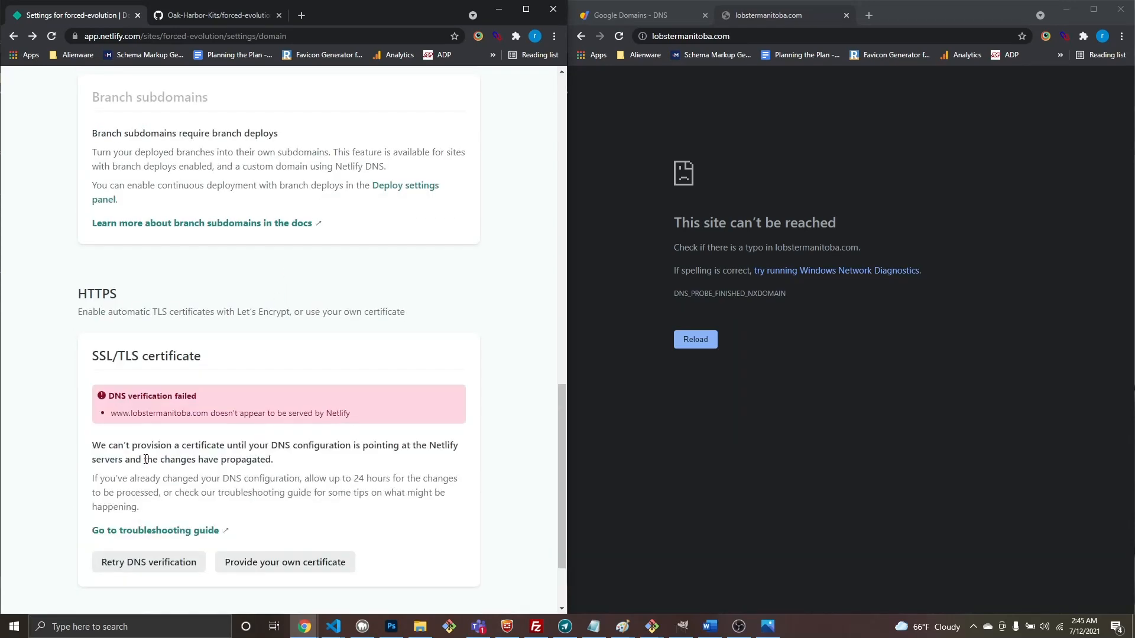
left_click(136, 563)
left_click(692, 345)
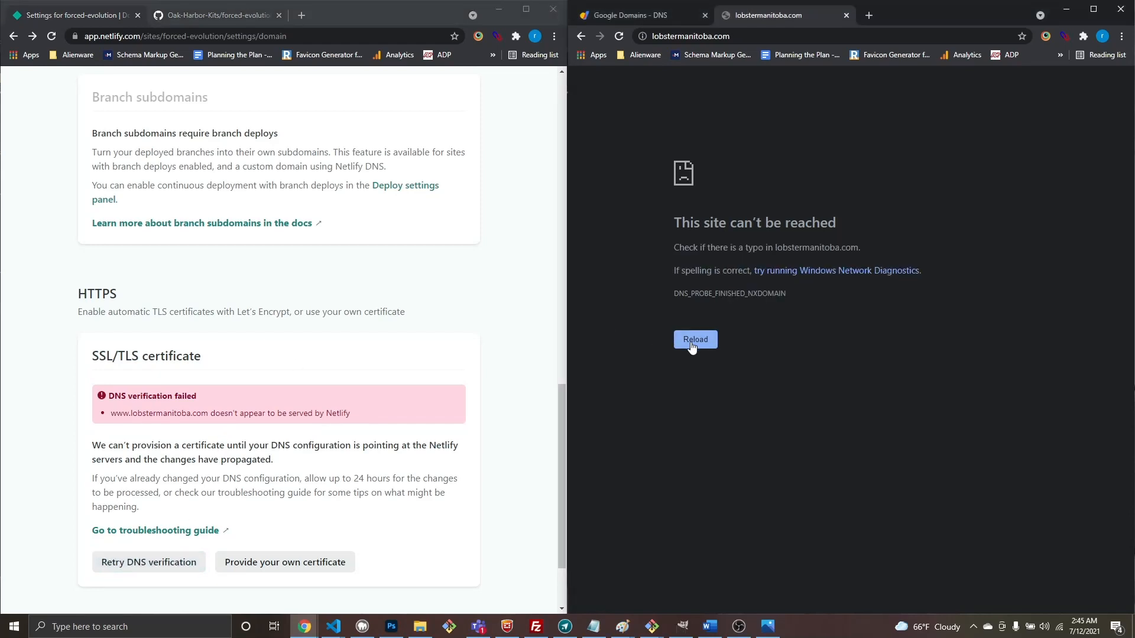
Step: Expand lobstermanitoba.com's custom name servers dns1–dns4.p06.nsone.net into editable fields on Google Domains
left_click(625, 9)
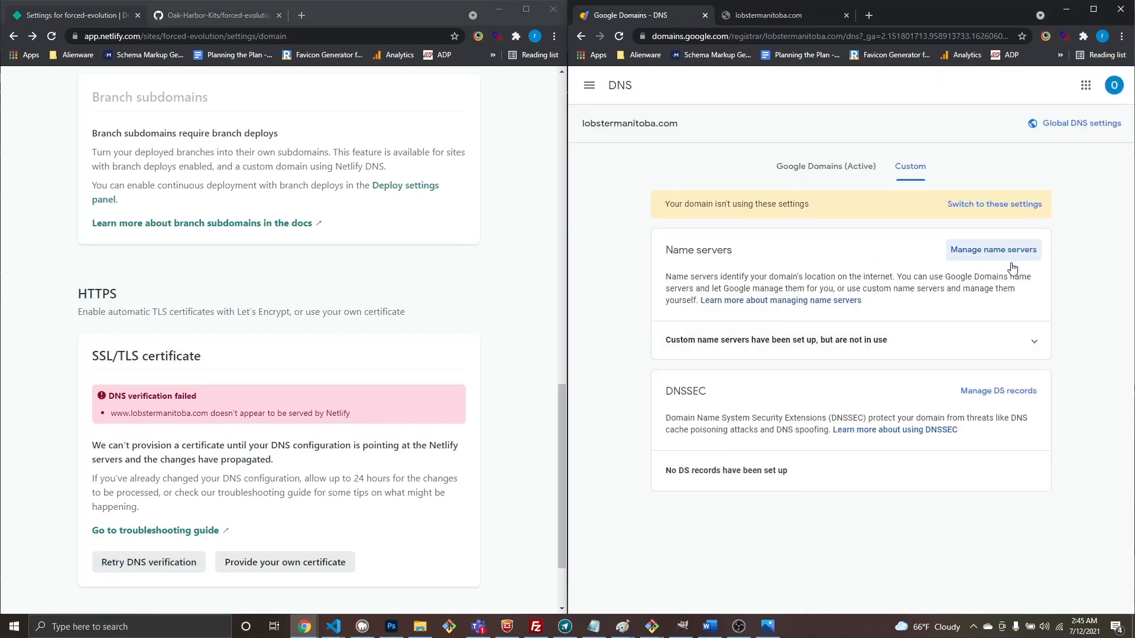
left_click(971, 260)
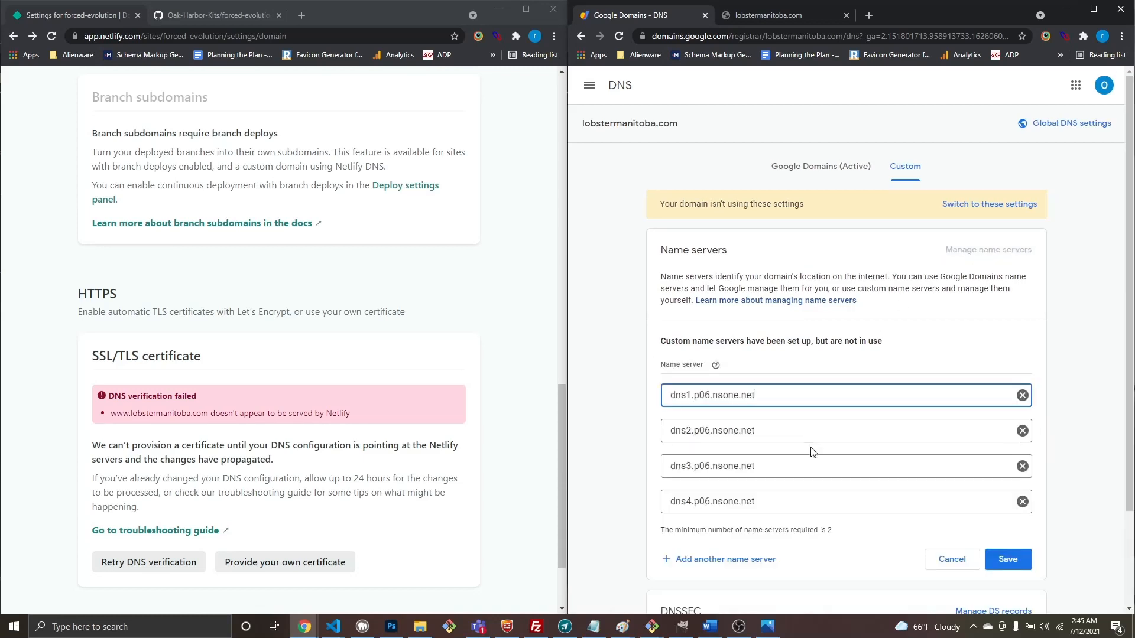
scroll(813, 453, "down", 2)
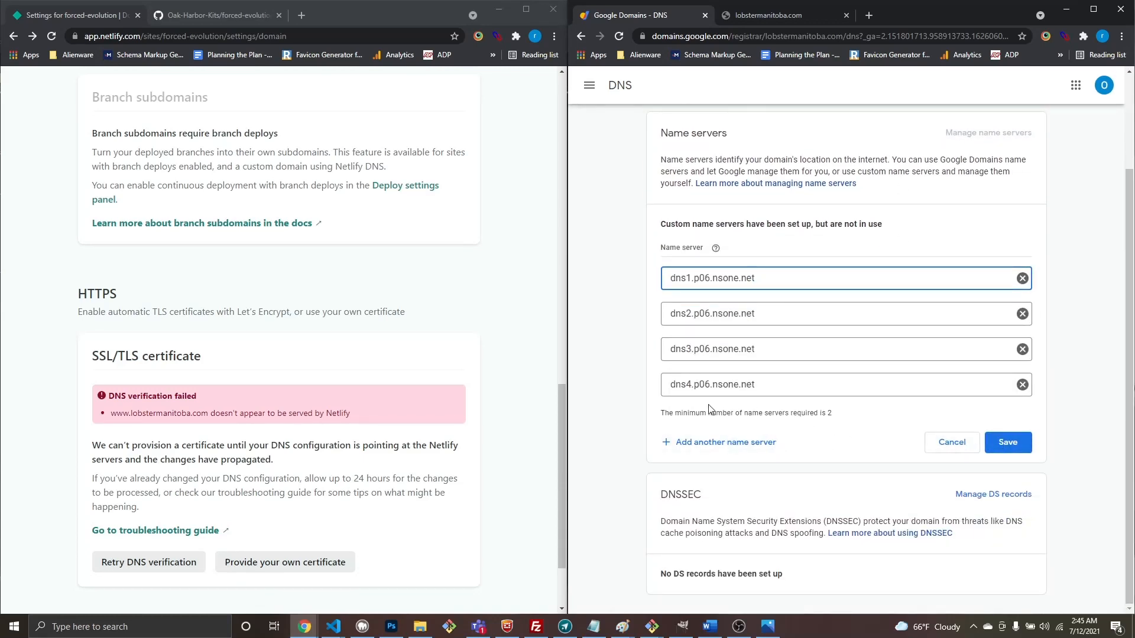
scroll(251, 230, "up", 6)
left_click(412, 303)
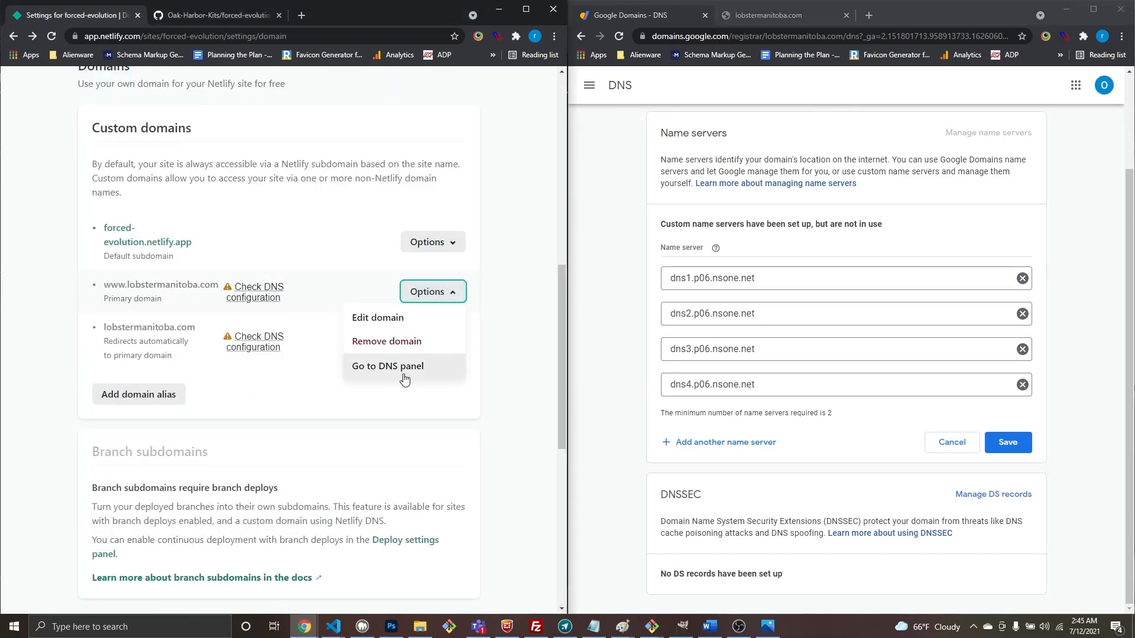
Step: Review the four Netlify name server hostnames in the lobstermanitoba.com DNS panel
left_click(404, 379)
scroll(396, 381, "down", 4)
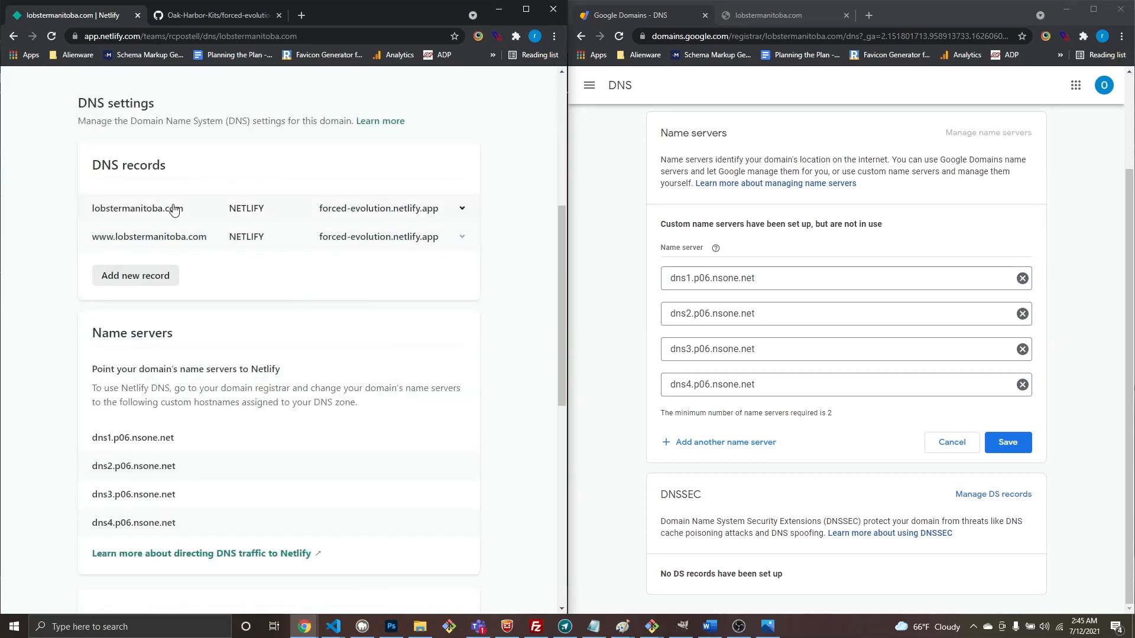
scroll(212, 477, "down", 3)
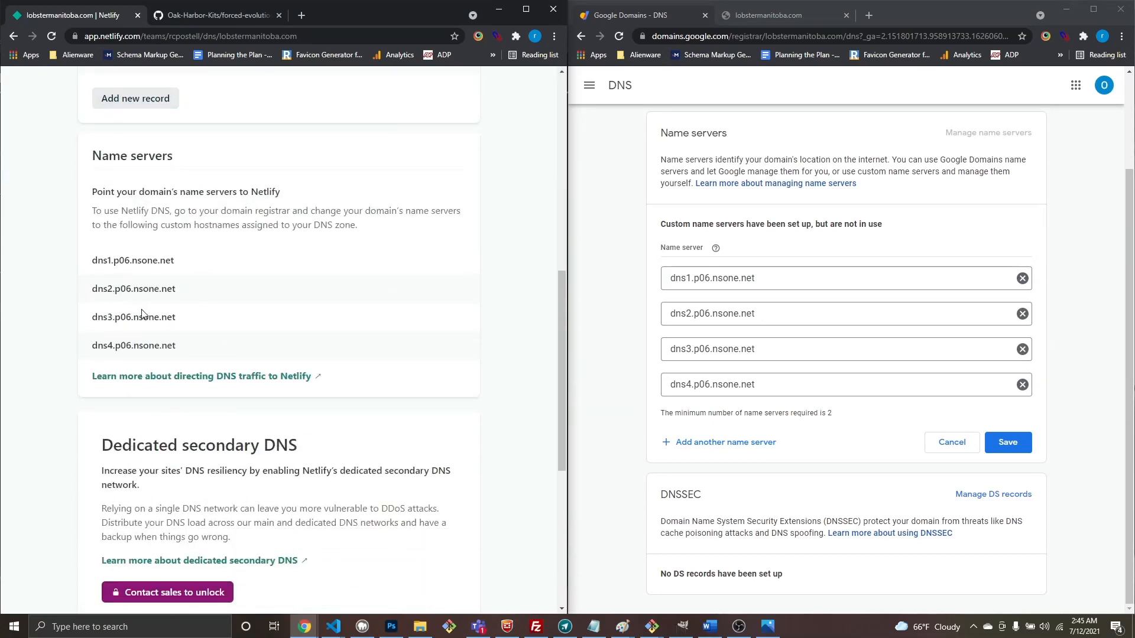
left_click_drag(194, 346, 74, 252)
scroll(253, 270, "up", 7)
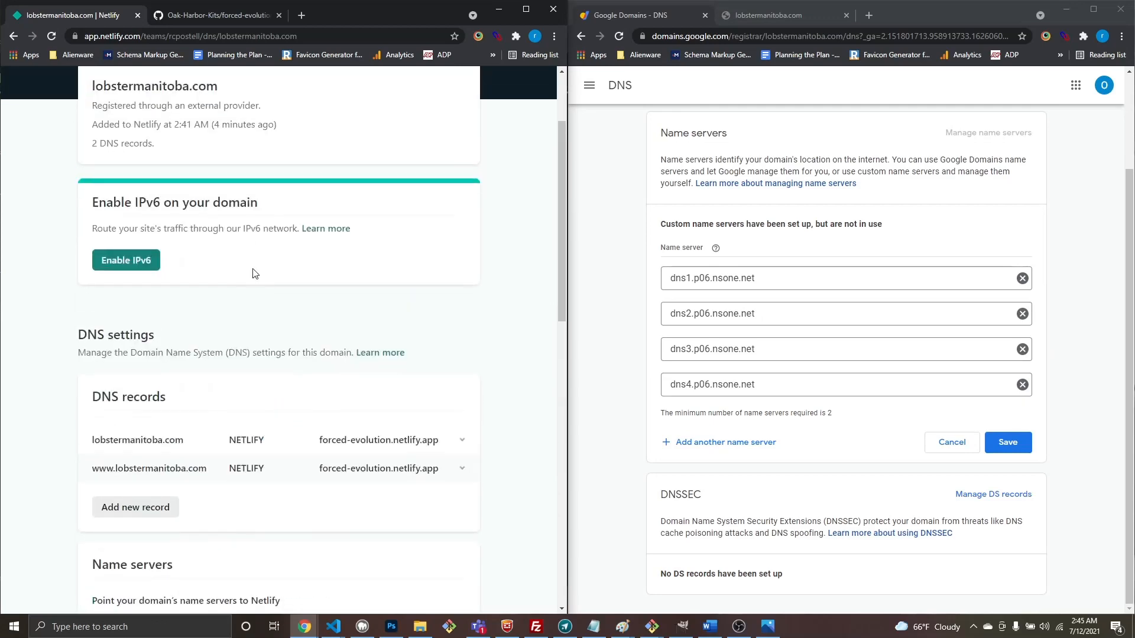
scroll(124, 338, "down", 6)
scroll(240, 400, "down", 6)
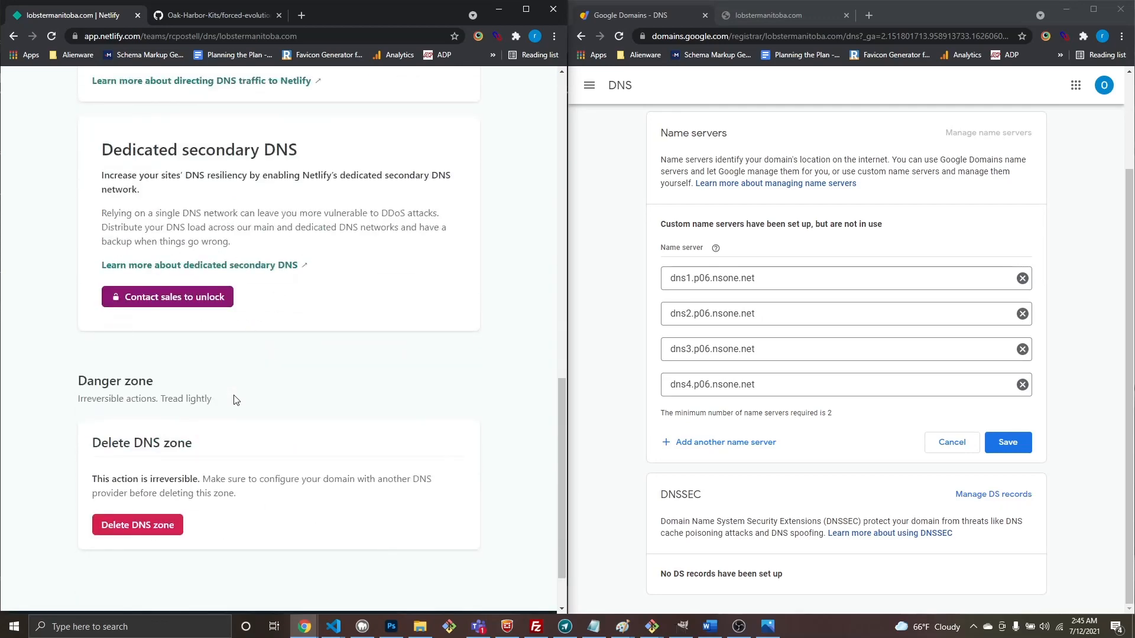
scroll(236, 400, "up", 14)
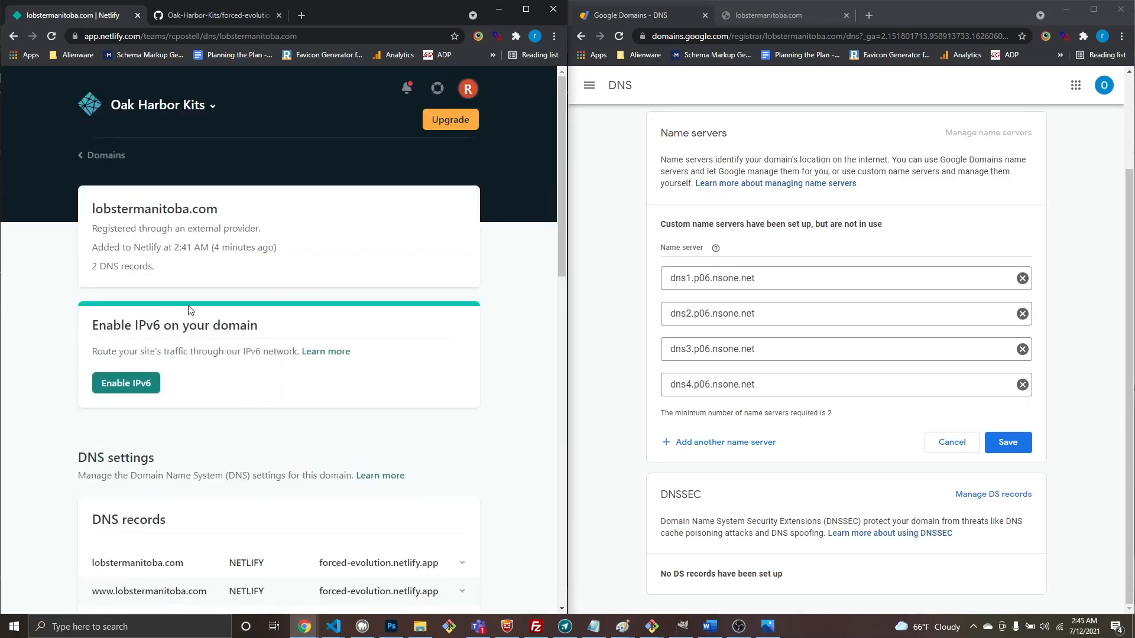
Step: Browse the team's domains list and the lobstermanitoba.com domain page, then the sites list
left_click(98, 155)
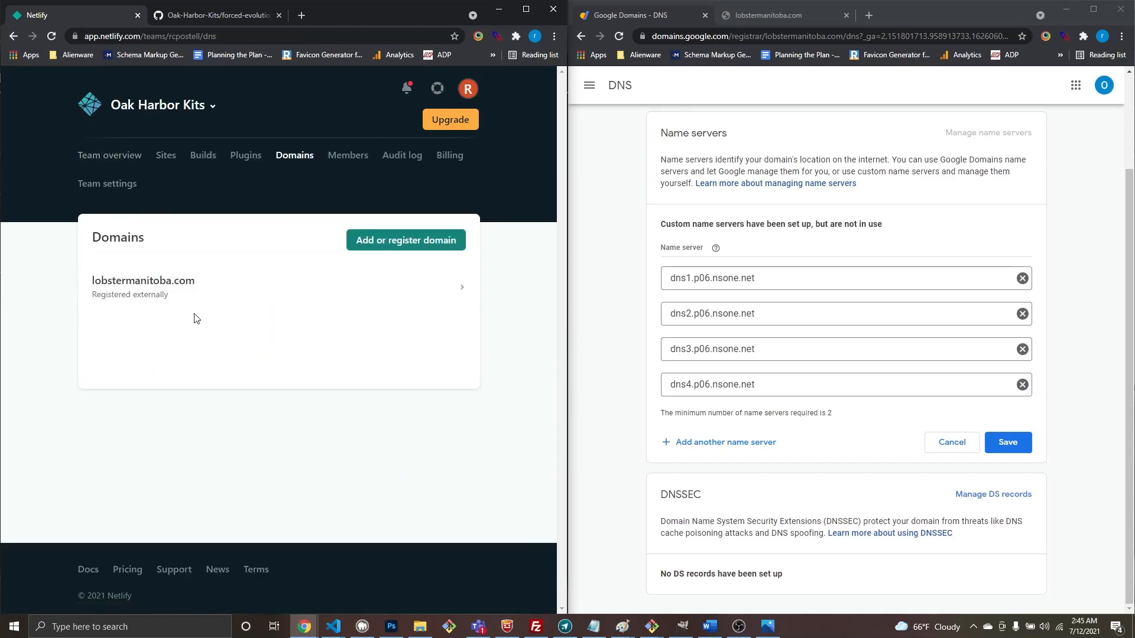
left_click(167, 298)
scroll(238, 366, "down", 6)
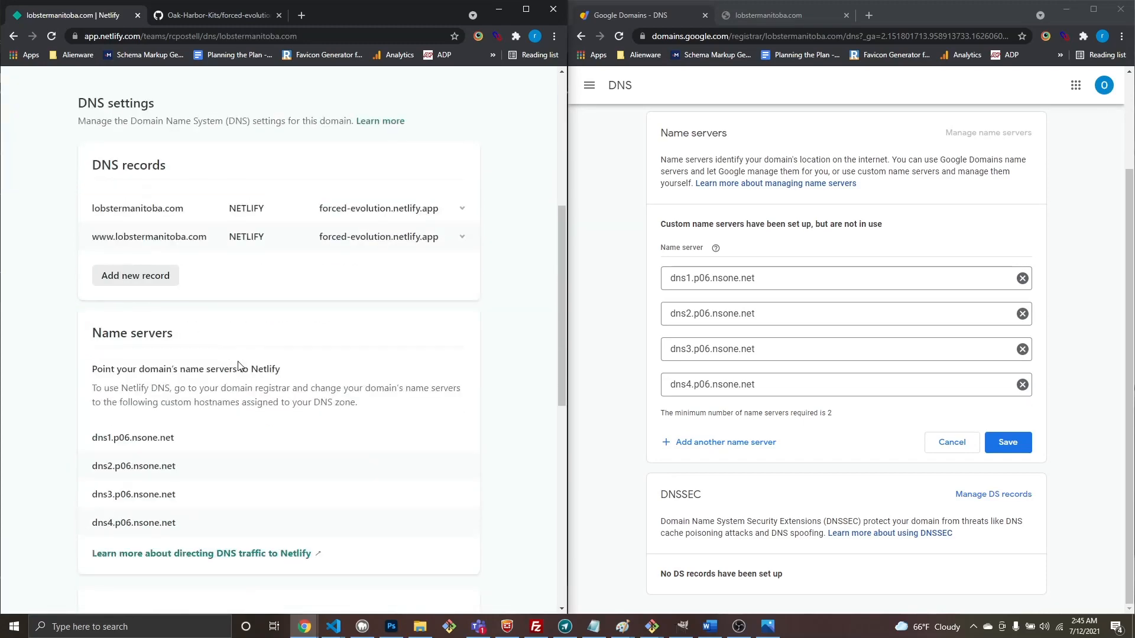
scroll(238, 365, "up", 8)
left_click(97, 154)
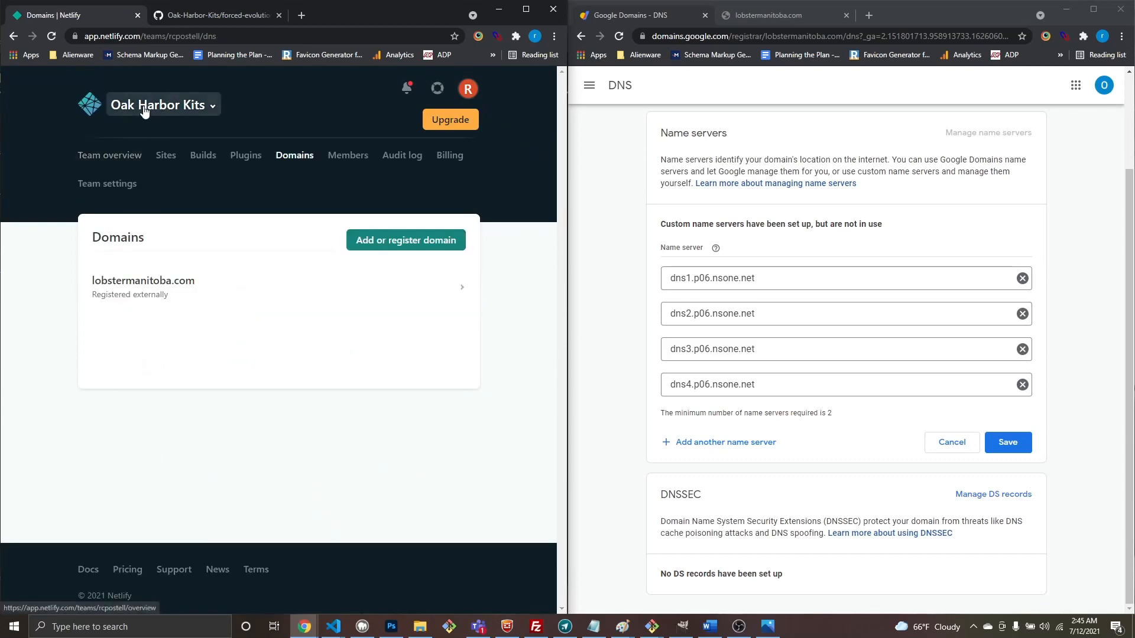
left_click(166, 156)
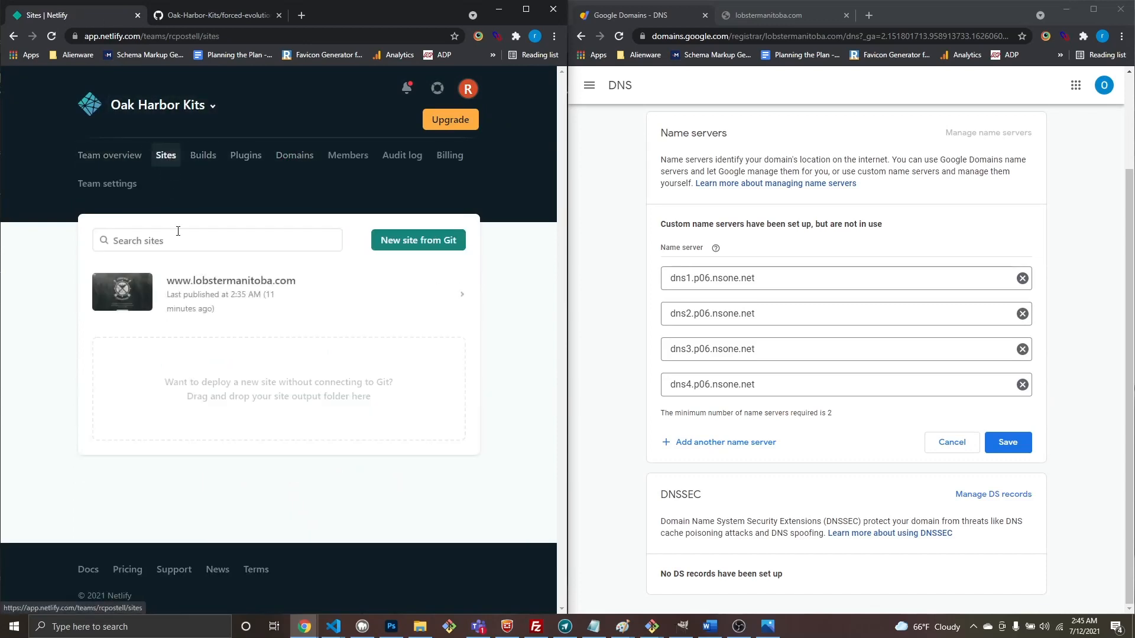
left_click(222, 288)
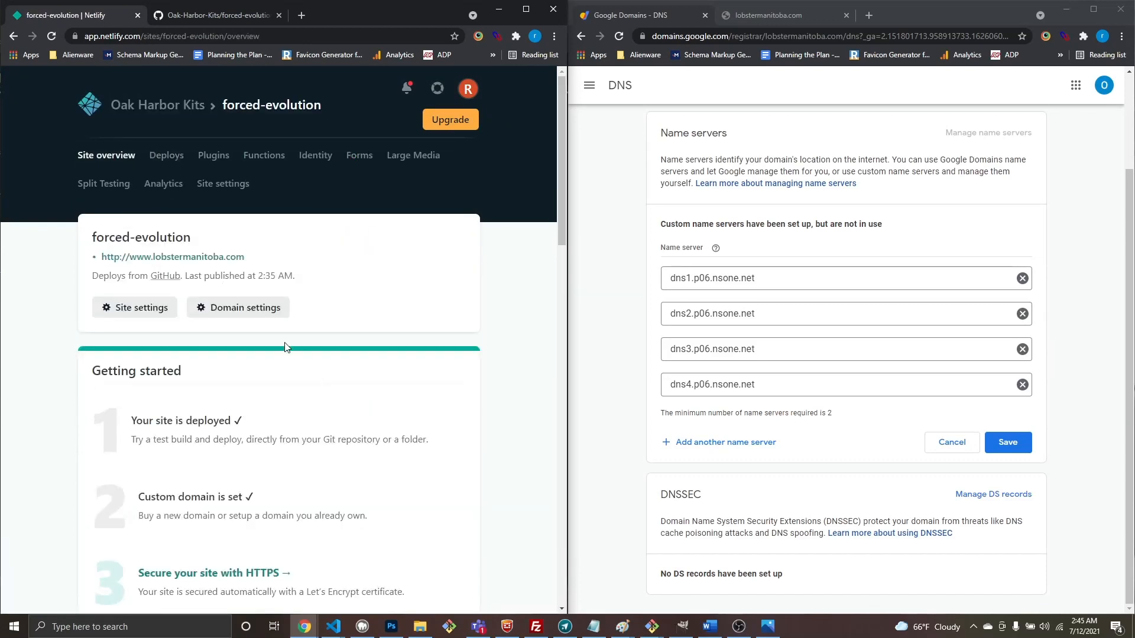
scroll(243, 328, "down", 6)
scroll(249, 345, "down", 5)
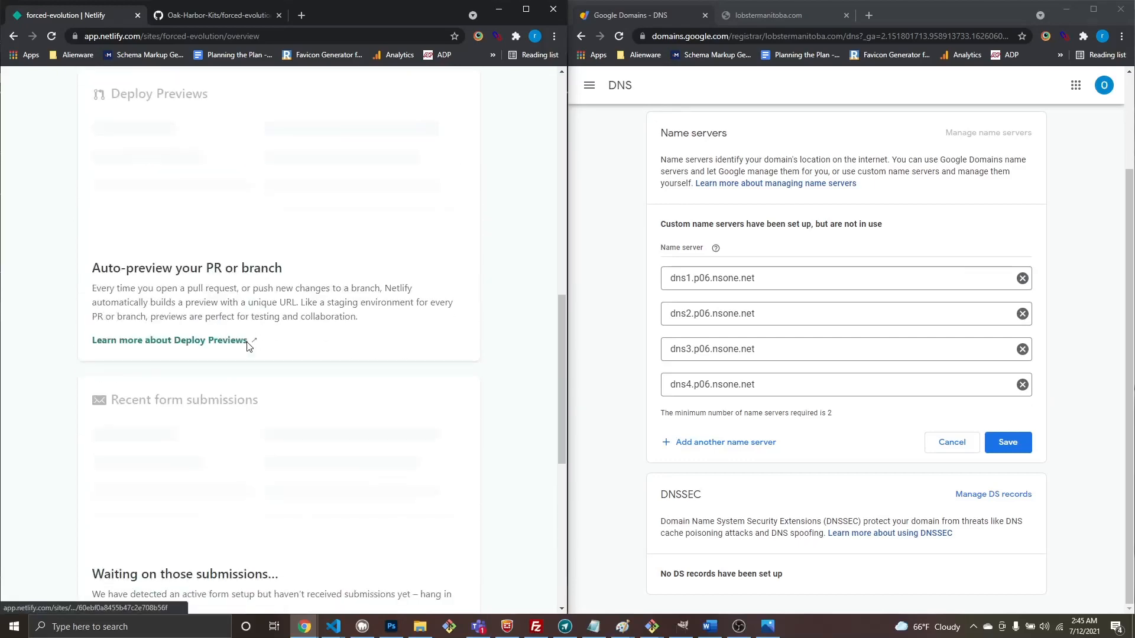
scroll(248, 345, "up", 11)
left_click(225, 308)
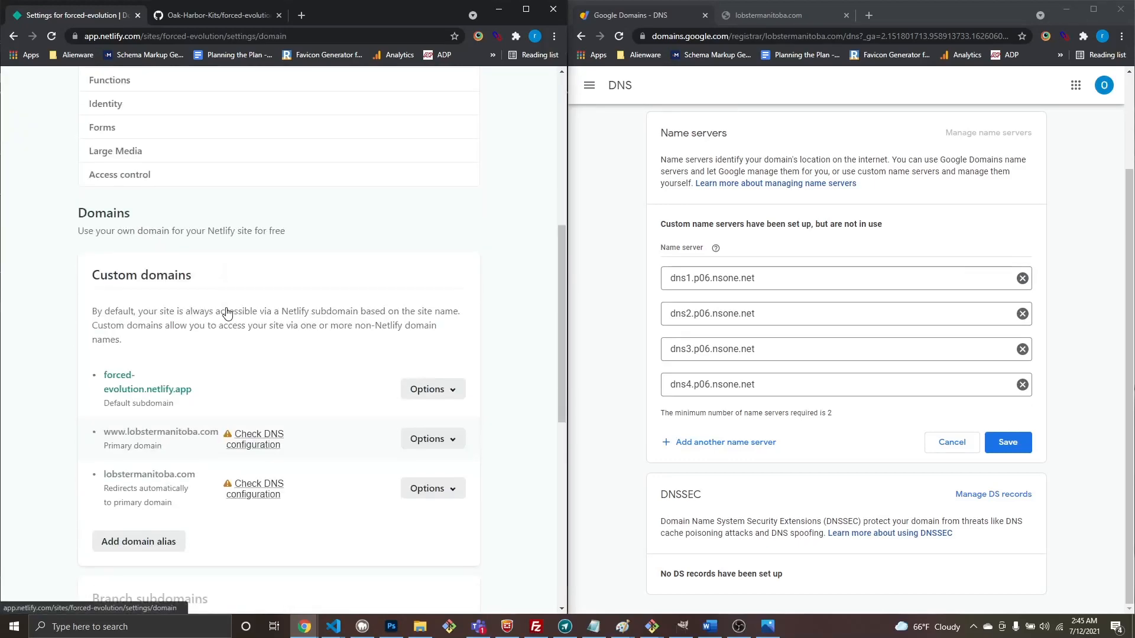
scroll(226, 312, "down", 4)
left_click(165, 37)
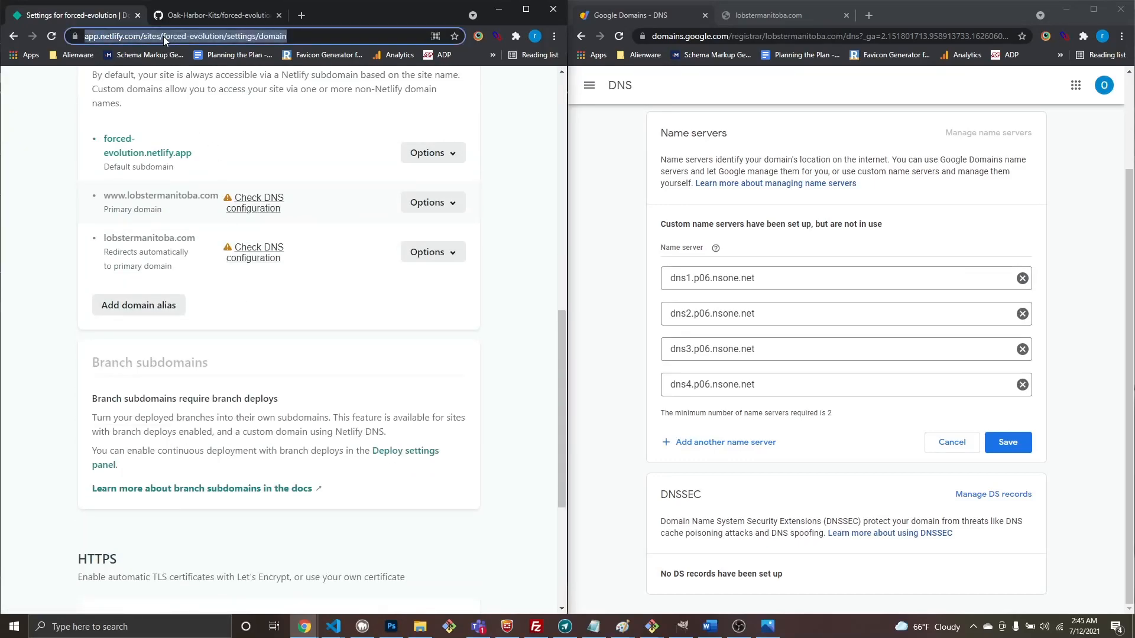
key("Return")
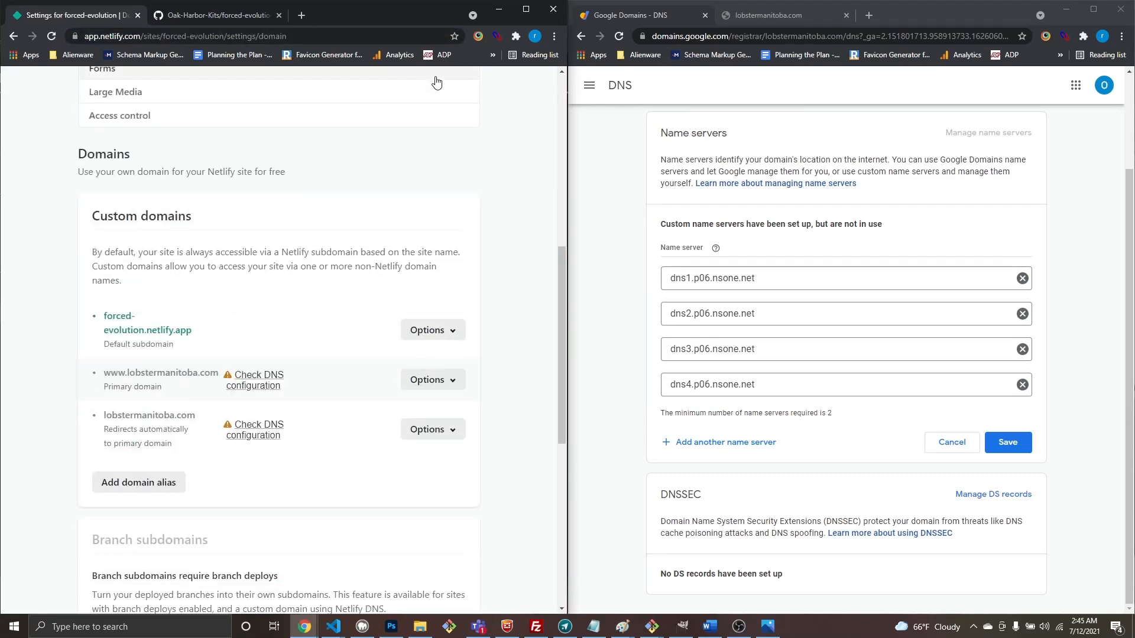
Step: Maximize the Netlify window and review the www domain's DNS configuration details
left_click(525, 9)
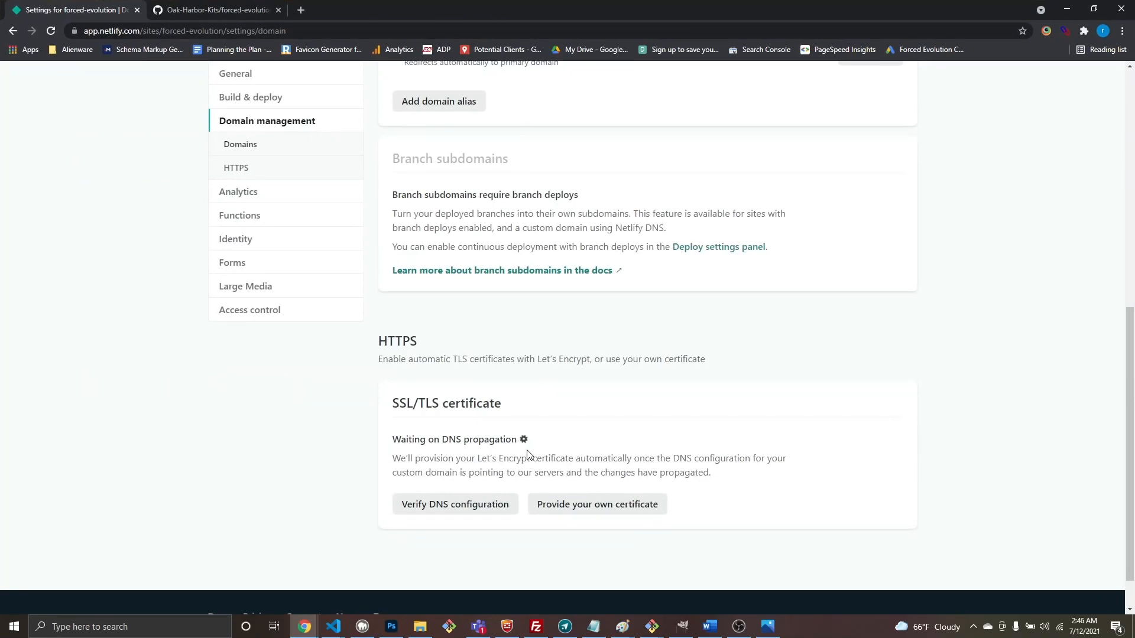
scroll(609, 331, "up", 6)
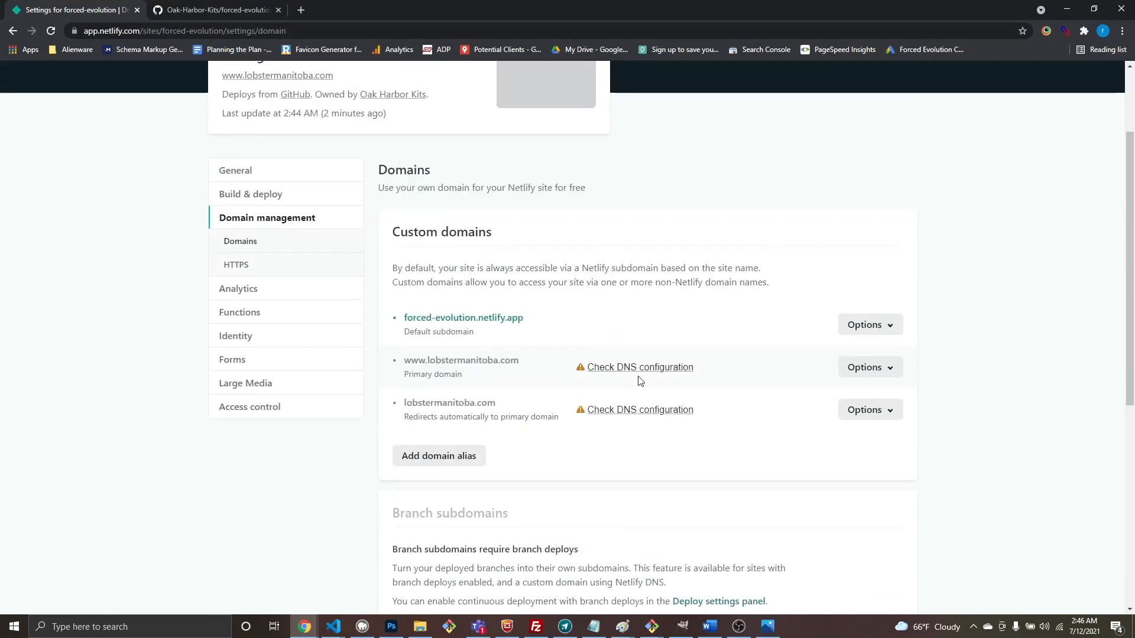
left_click(602, 367)
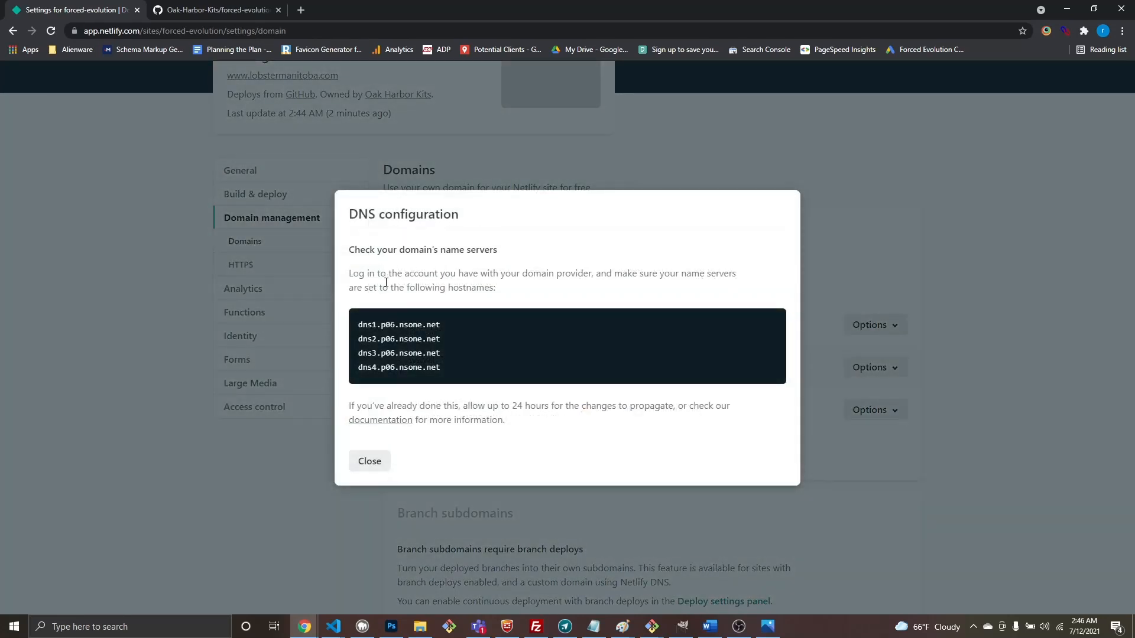
left_click(368, 460)
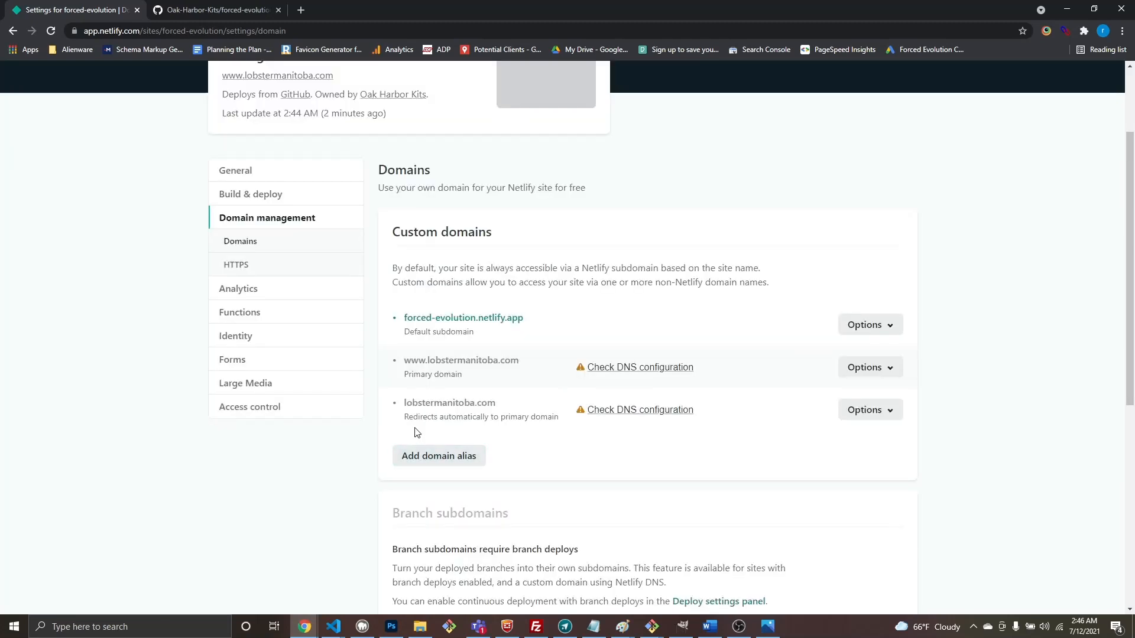
Step: Verify the SSL certificate's DNS configuration in the HTTPS section and retry the verification
scroll(628, 485, "down", 3)
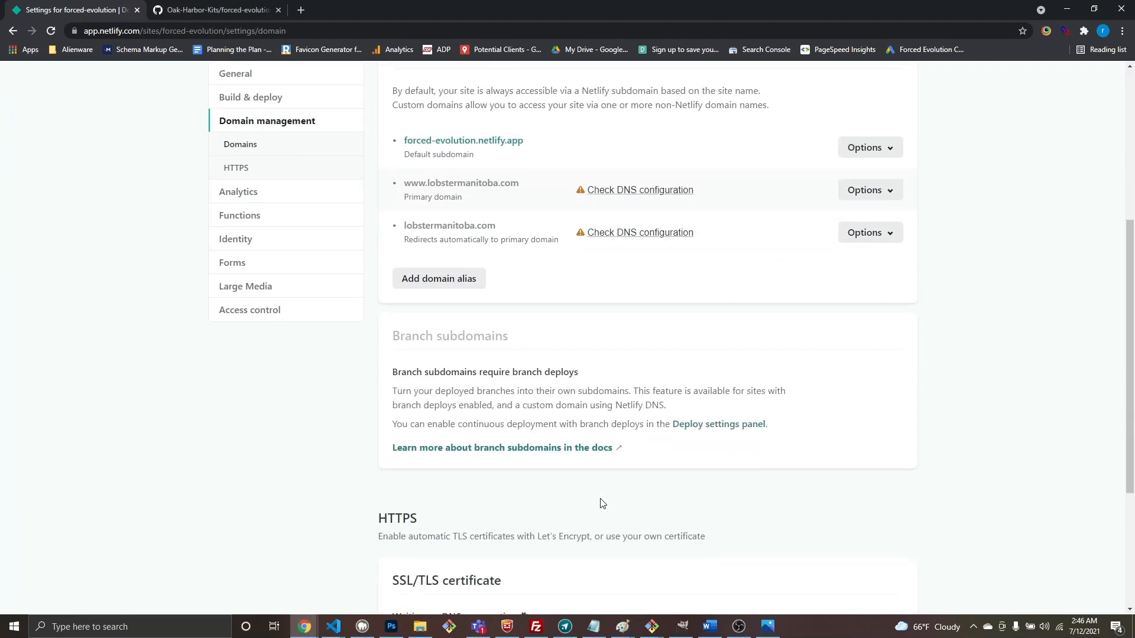
scroll(621, 483, "down", 2)
scroll(621, 484, "up", 2)
scroll(744, 194, "up", 4)
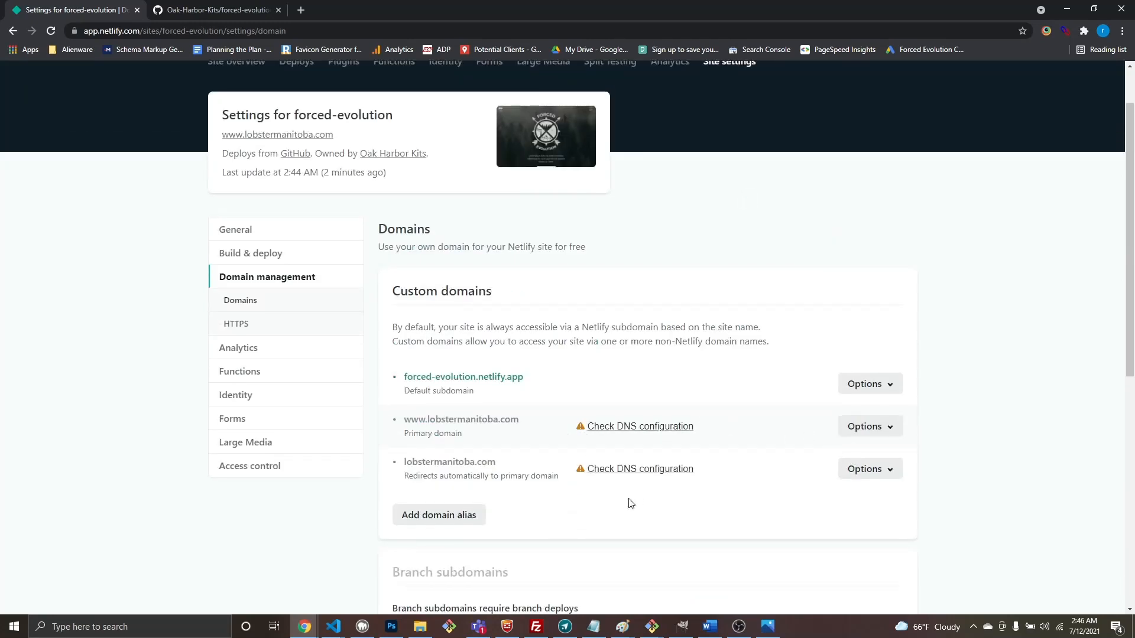
scroll(631, 503, "down", 8)
left_click(449, 467)
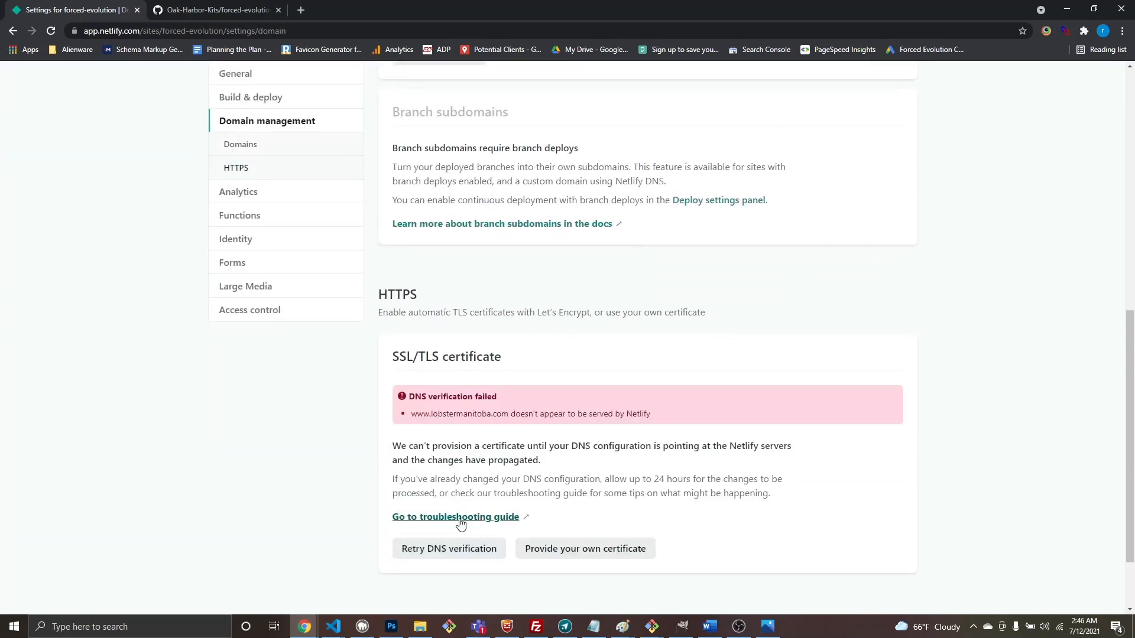
left_click(451, 558)
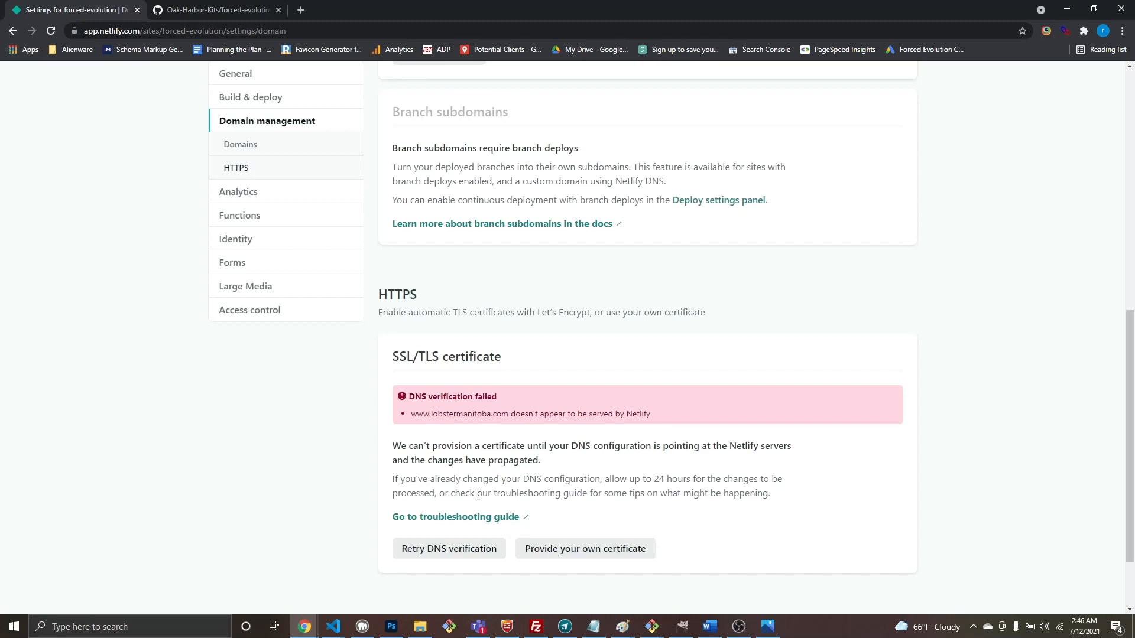
Step: Review the HTTPS section's DNS error and its note about DNS propagation time
scroll(479, 491, "up", 7)
scroll(480, 478, "down", 7)
left_click_drag(395, 480, 770, 494)
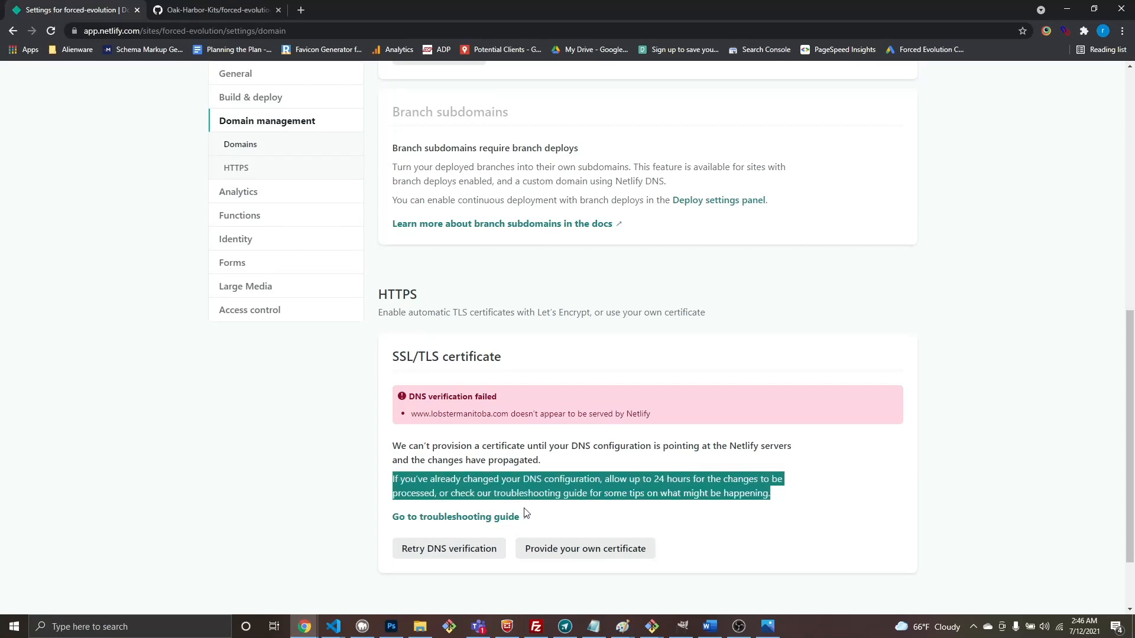
left_click(604, 471)
scroll(578, 473, "up", 8)
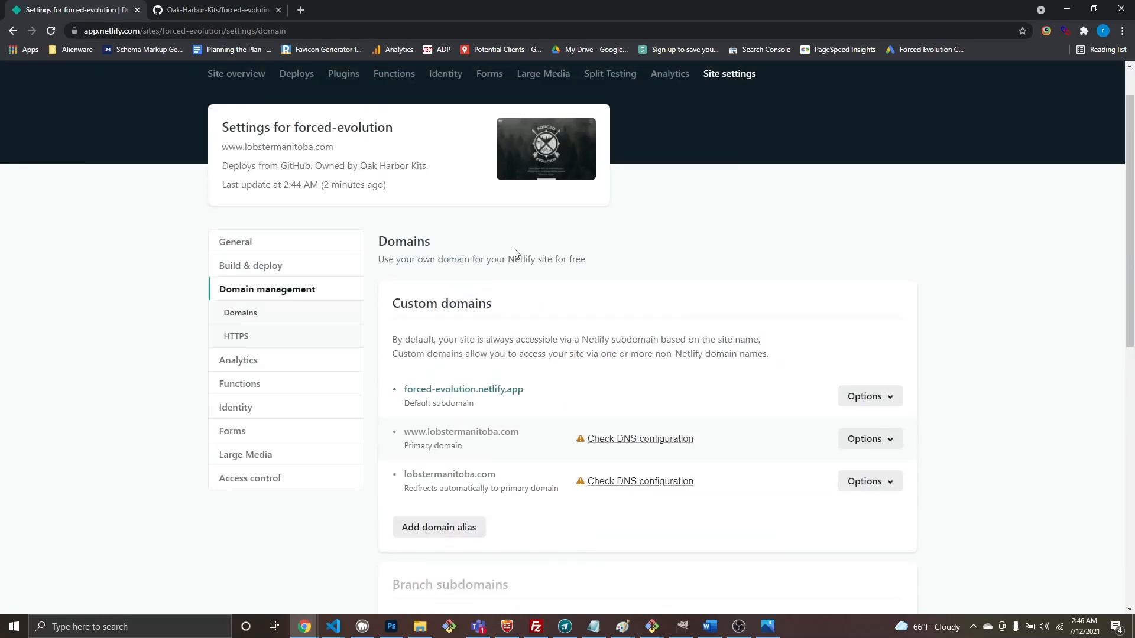
scroll(520, 251, "down", 2)
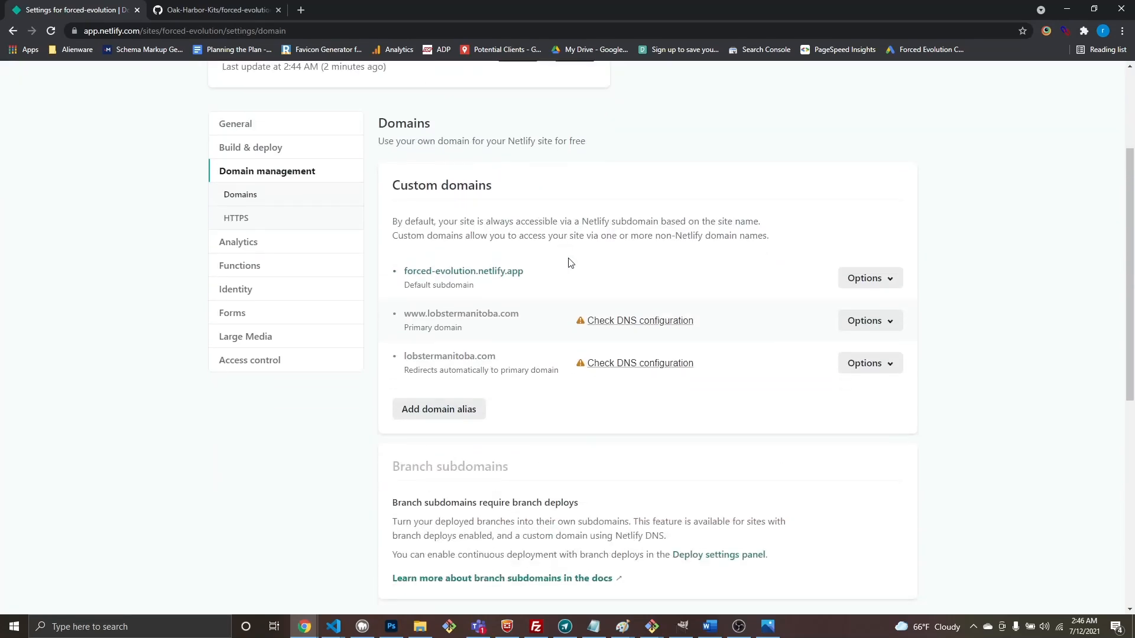
Step: Reload Netlify's domain settings; both lobstermanitoba.com domains still await DNS configuration
left_click(370, 32)
key("Return")
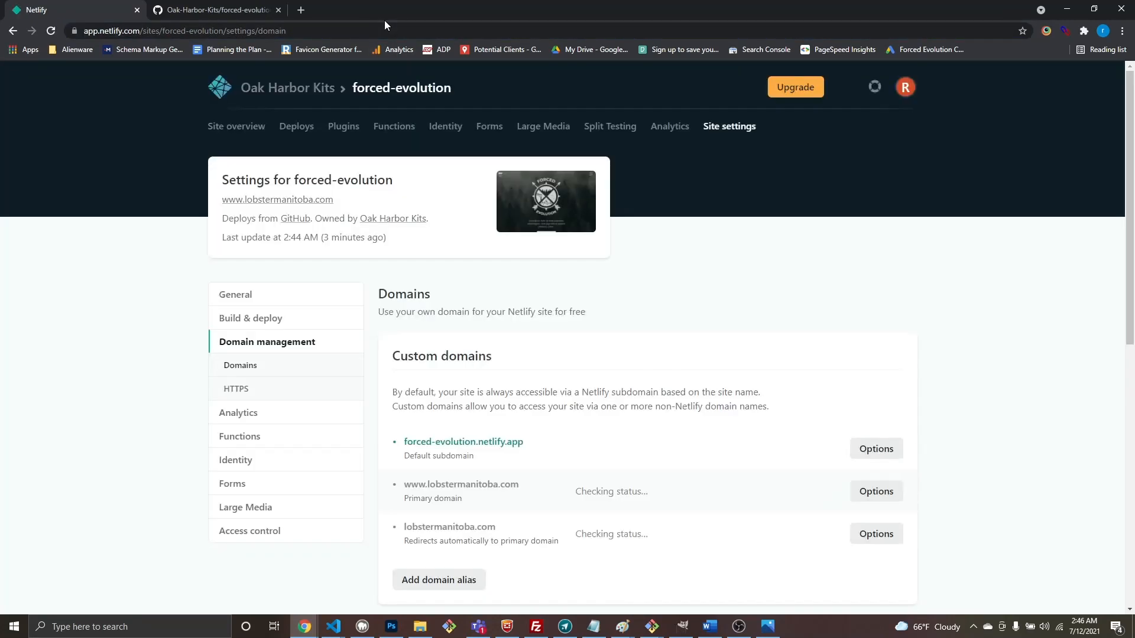
scroll(607, 447, "down", 2)
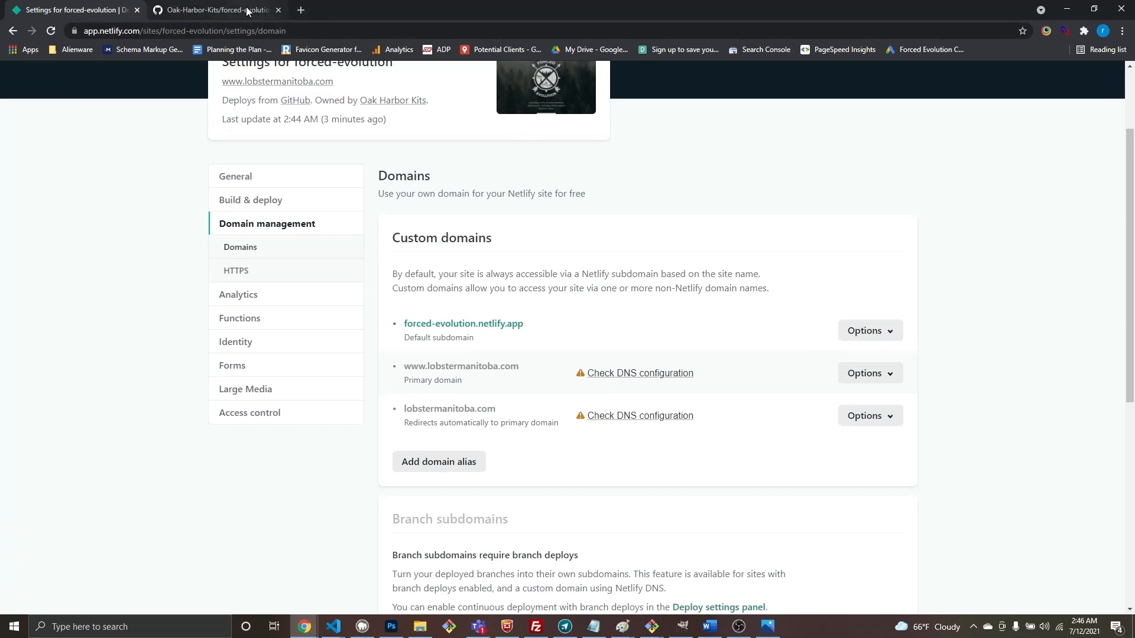
left_click(304, 628)
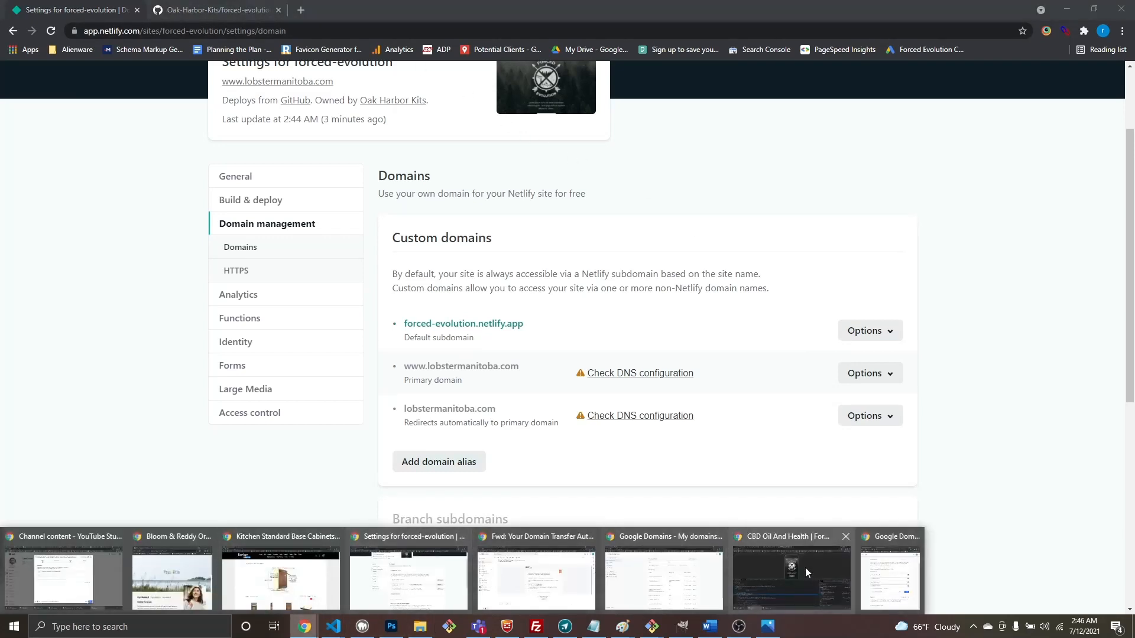
Step: Check the active Google Domains name servers on the lobstermanitoba.com DNS page
left_click(868, 572)
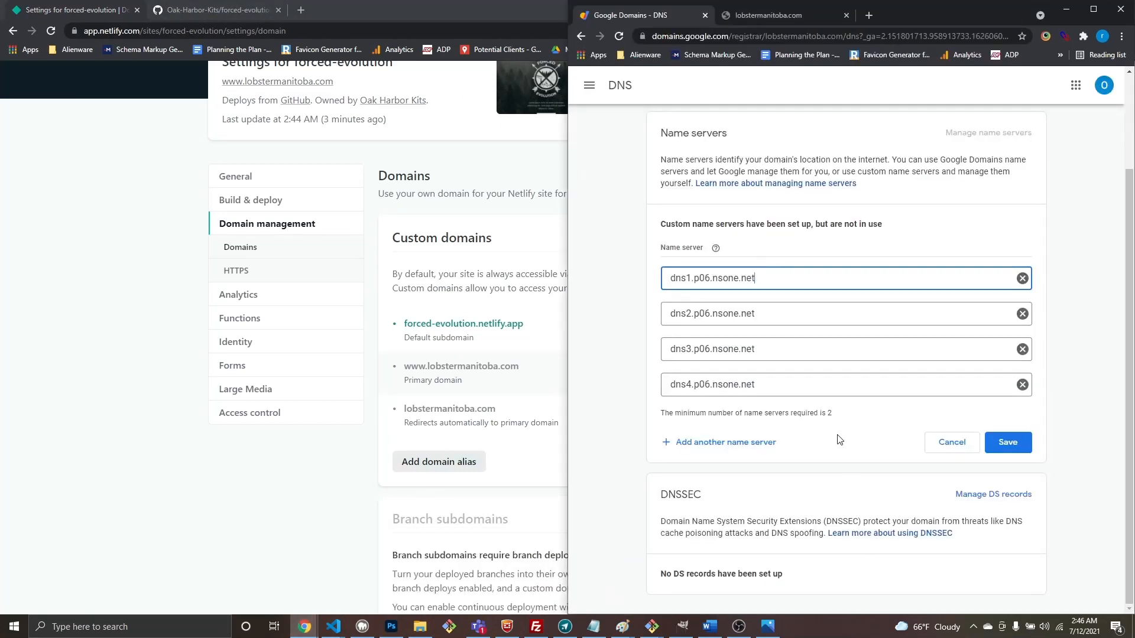
scroll(772, 456, "up", 2)
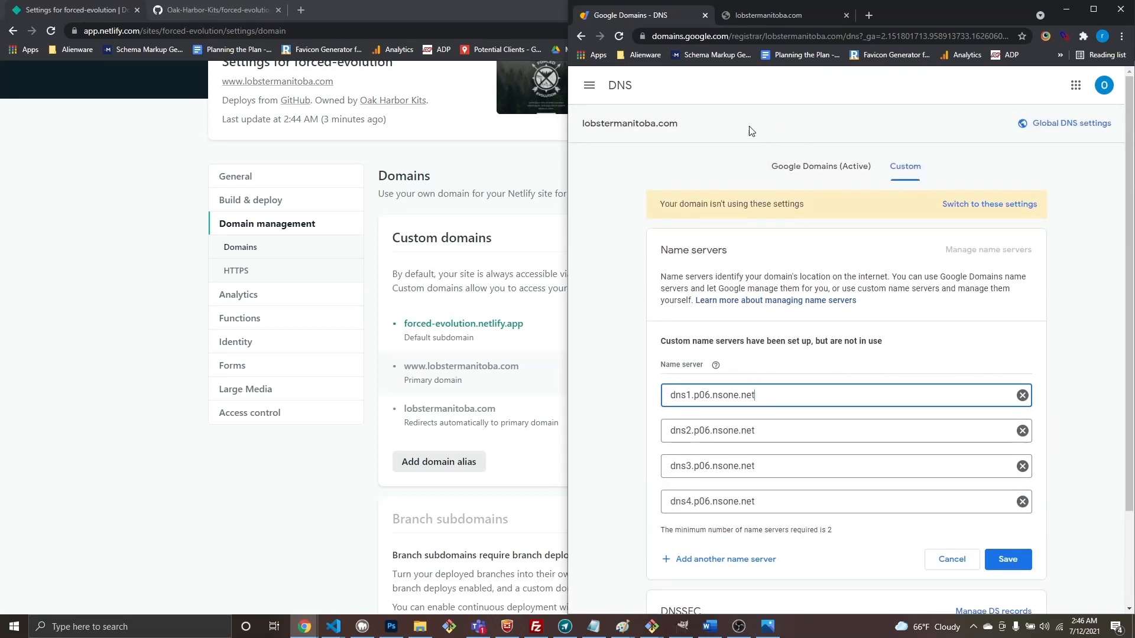
left_click(814, 172)
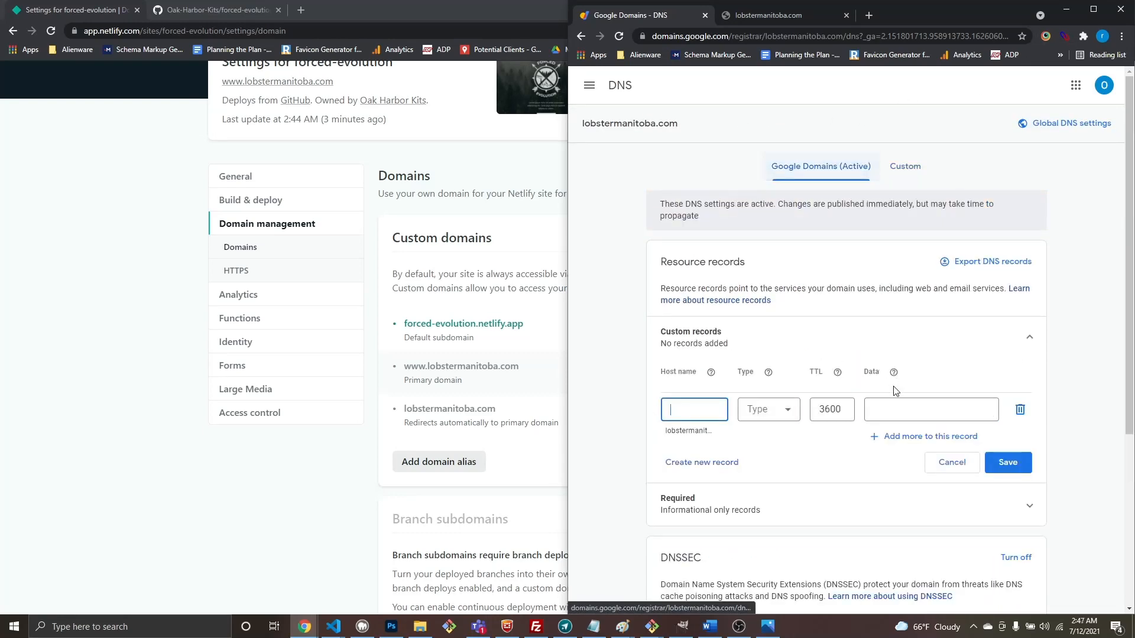
scroll(940, 393, "down", 5)
scroll(811, 270, "up", 4)
scroll(792, 367, "down", 4)
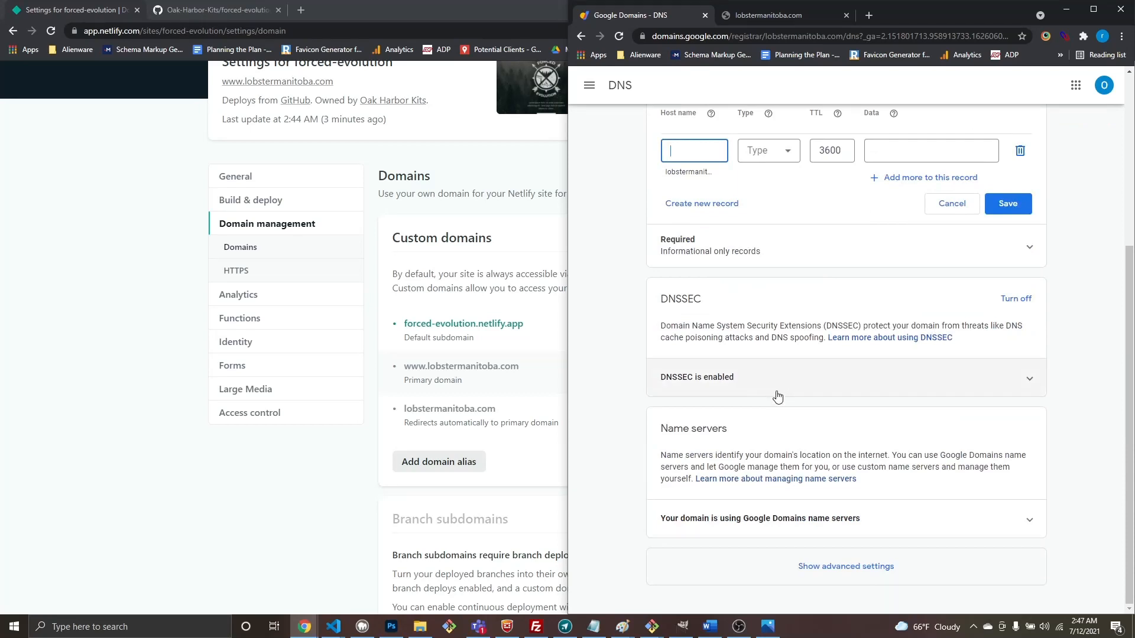
left_click(796, 519)
scroll(797, 518, "down", 2)
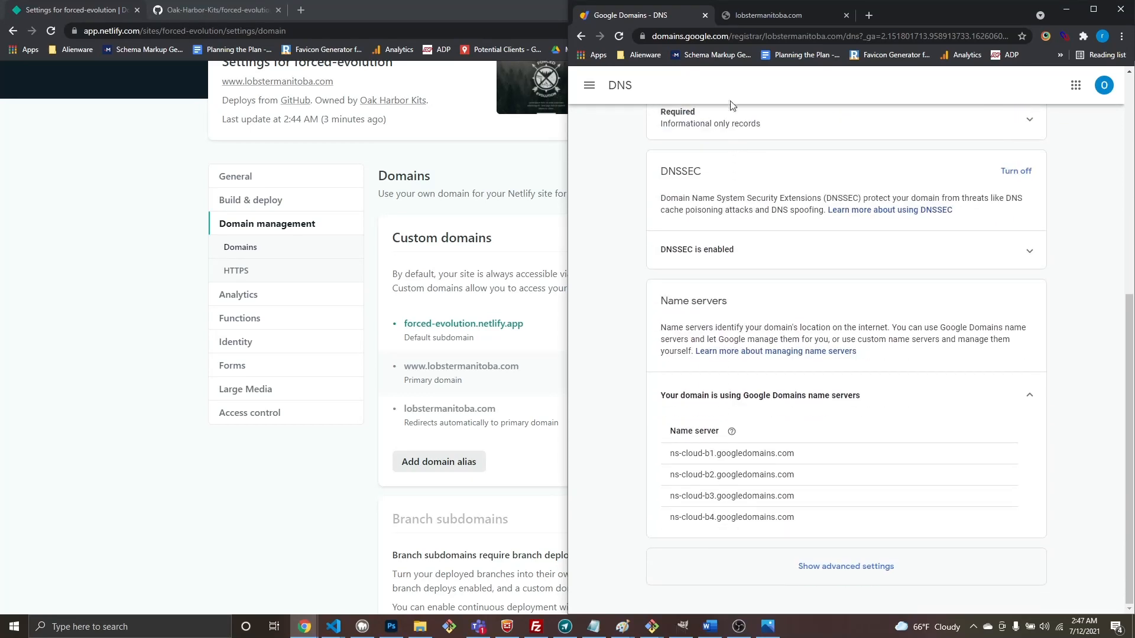
Step: Reload and view the custom dns1–dns4.p06.nsone.net name servers, set up but not in use
left_click(743, 38)
key("Return")
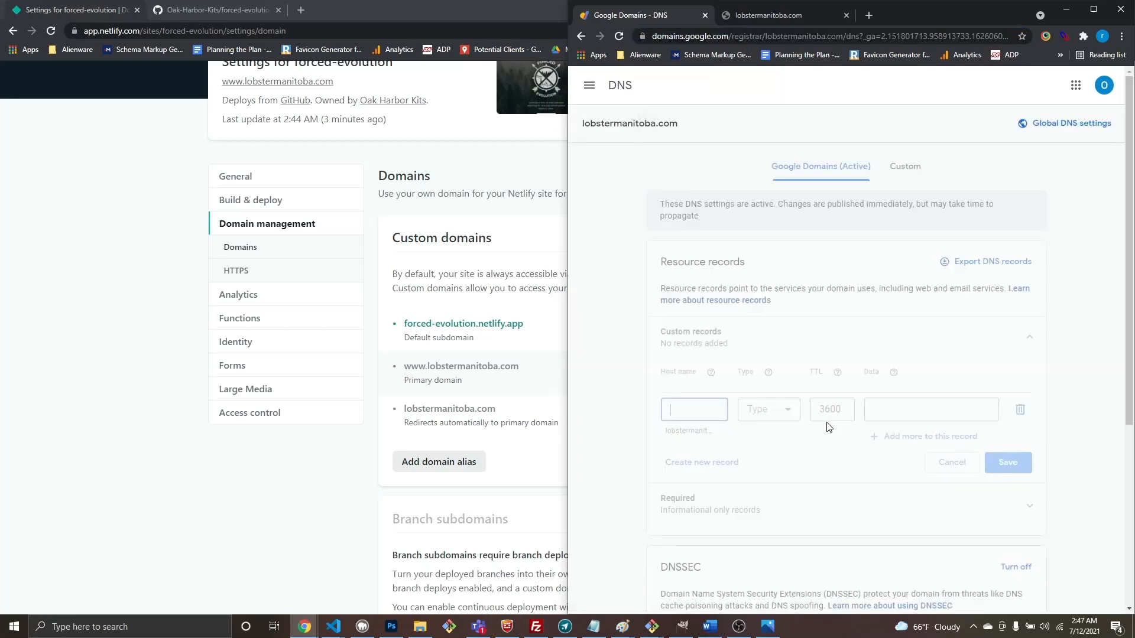
left_click(795, 520)
scroll(795, 530, "down", 3)
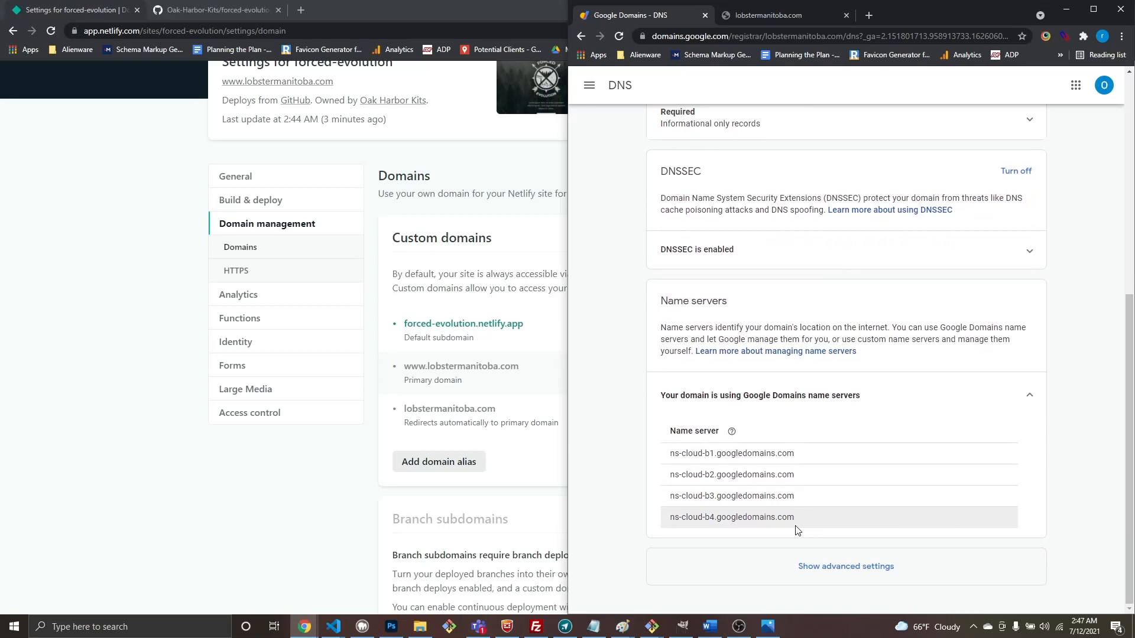
scroll(795, 413, "up", 10)
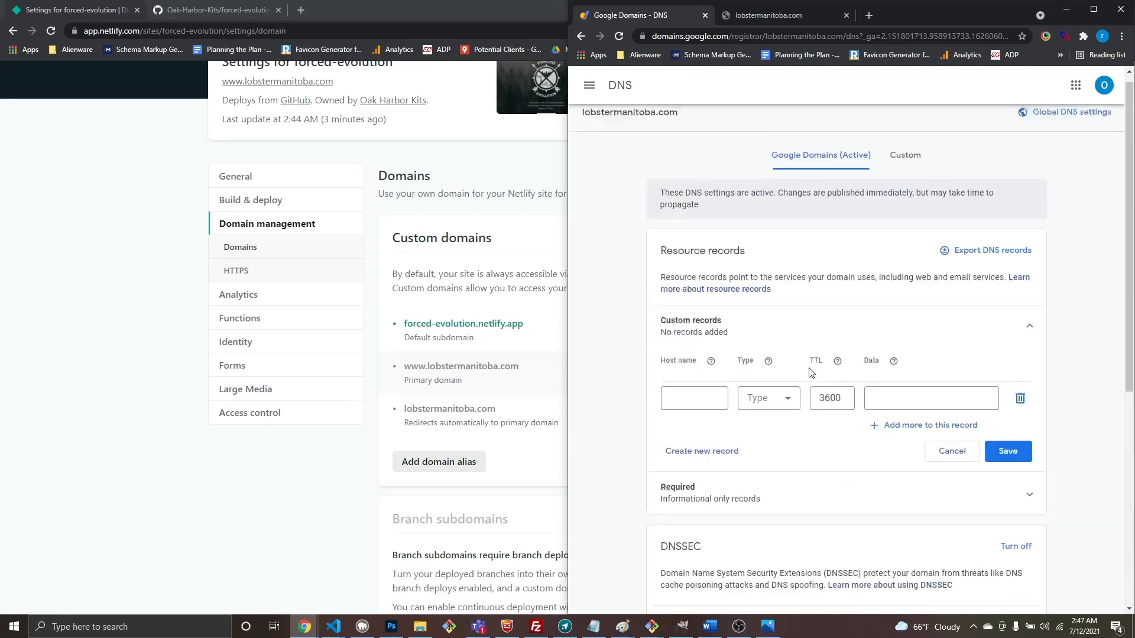
left_click(900, 173)
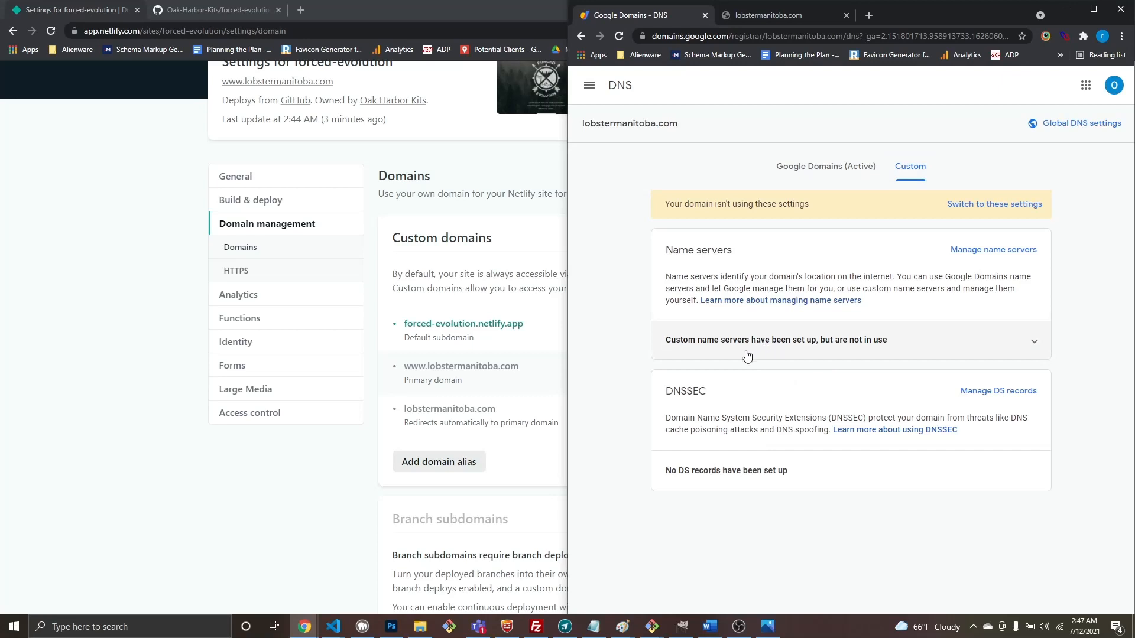
left_click(848, 352)
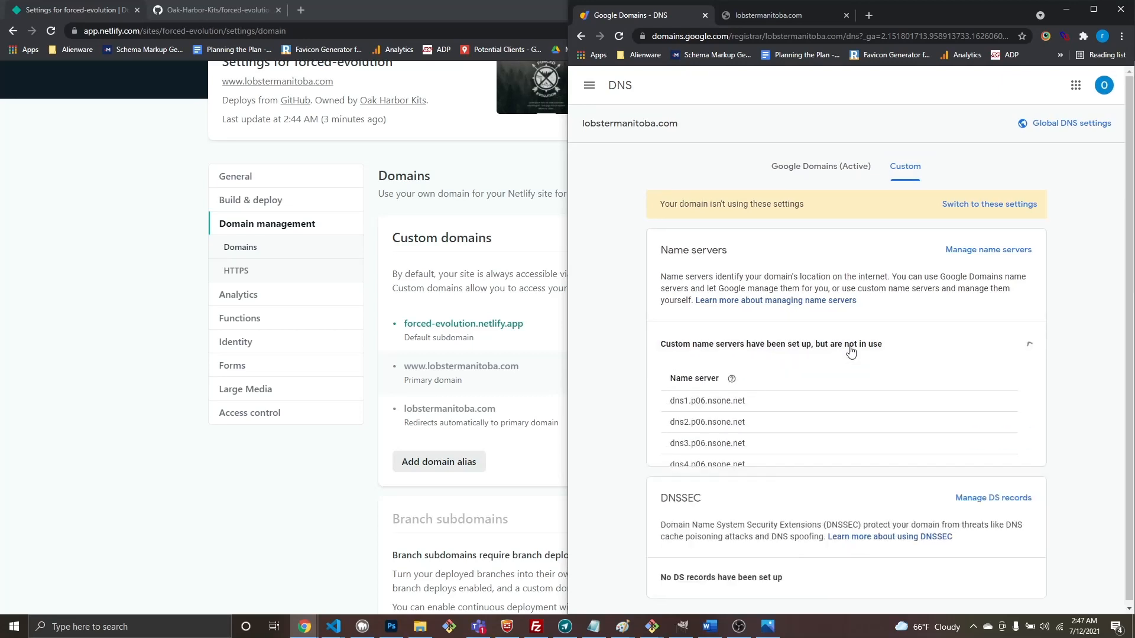
scroll(825, 393, "down", 1)
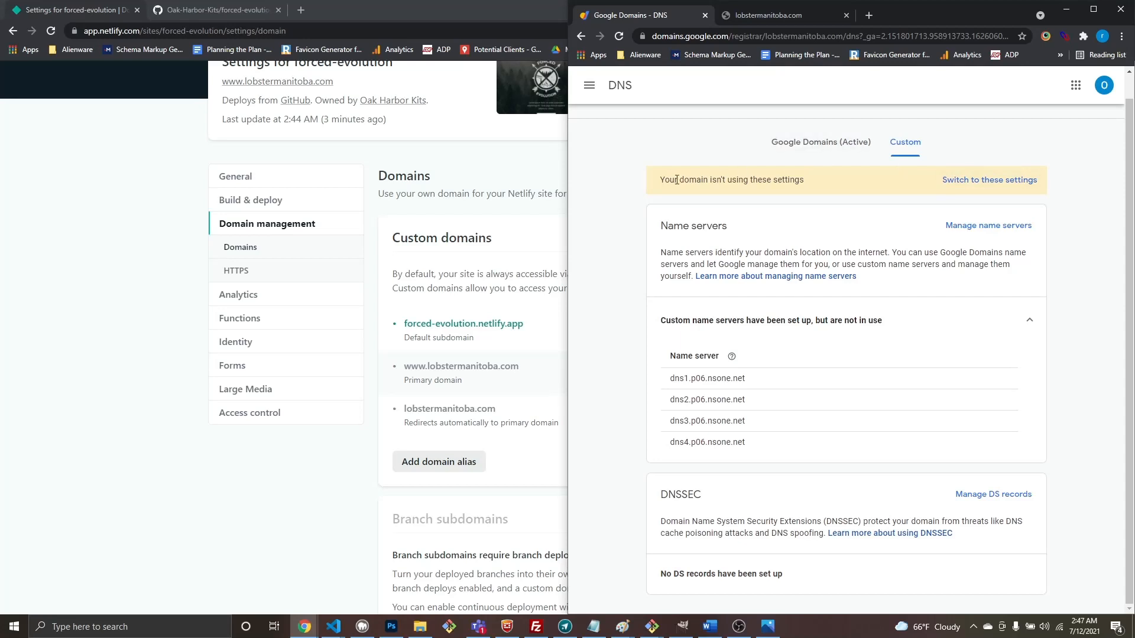
Step: Switch lobstermanitoba.com to the custom nsone.net name servers and confirm them active after reloading
left_click(989, 188)
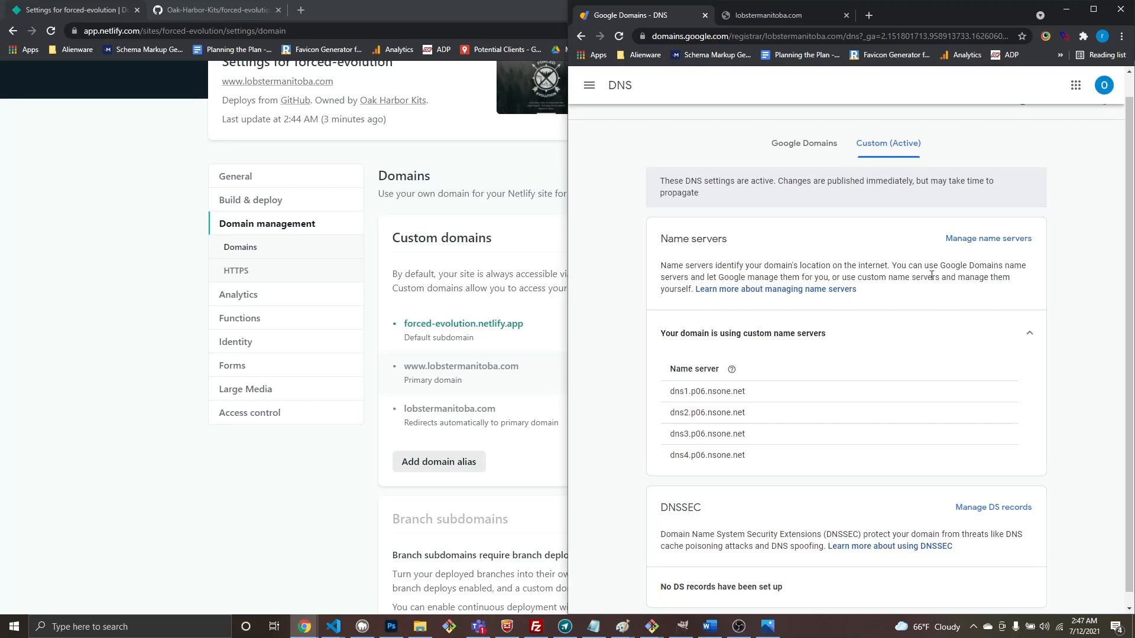
left_click(809, 148)
left_click(752, 39)
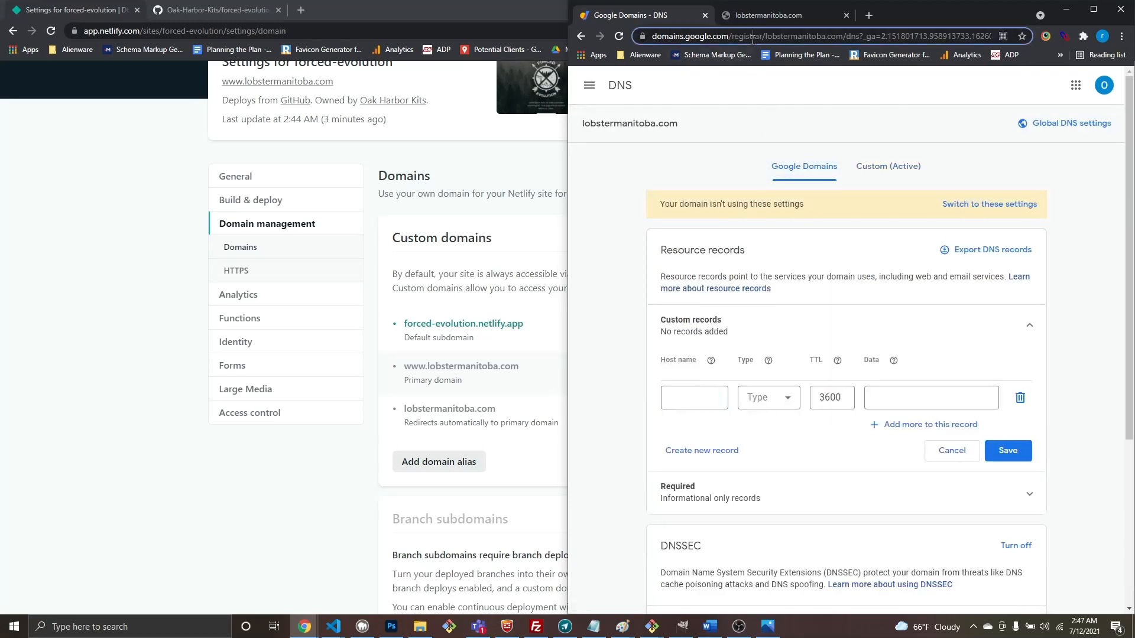
key("Return")
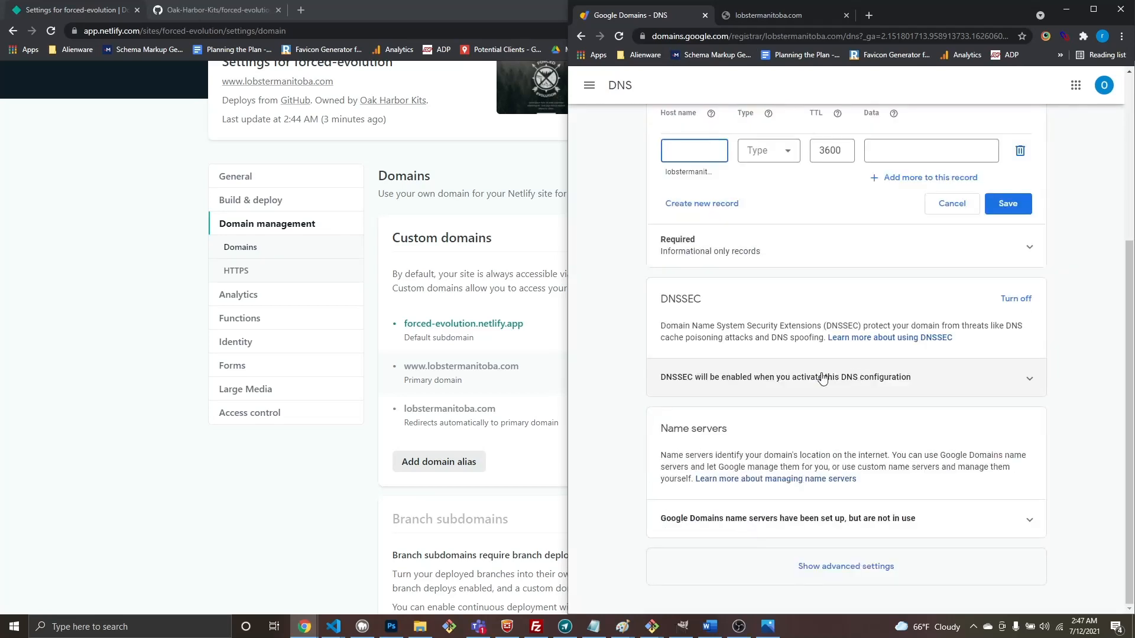
left_click(717, 529)
scroll(795, 467, "down", 3)
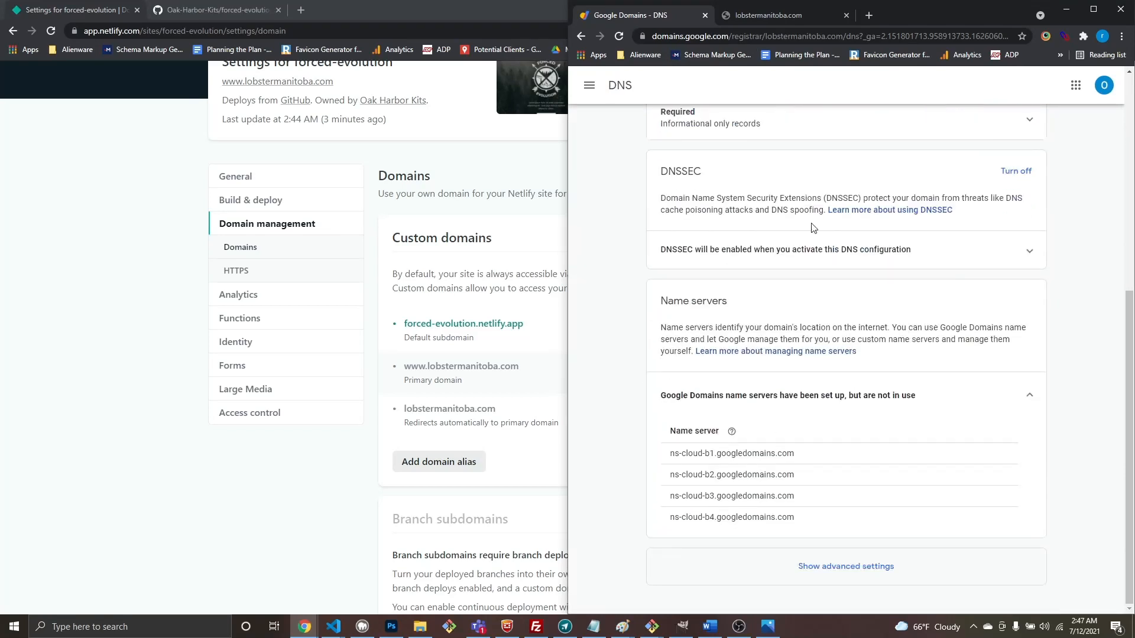
scroll(818, 230, "up", 7)
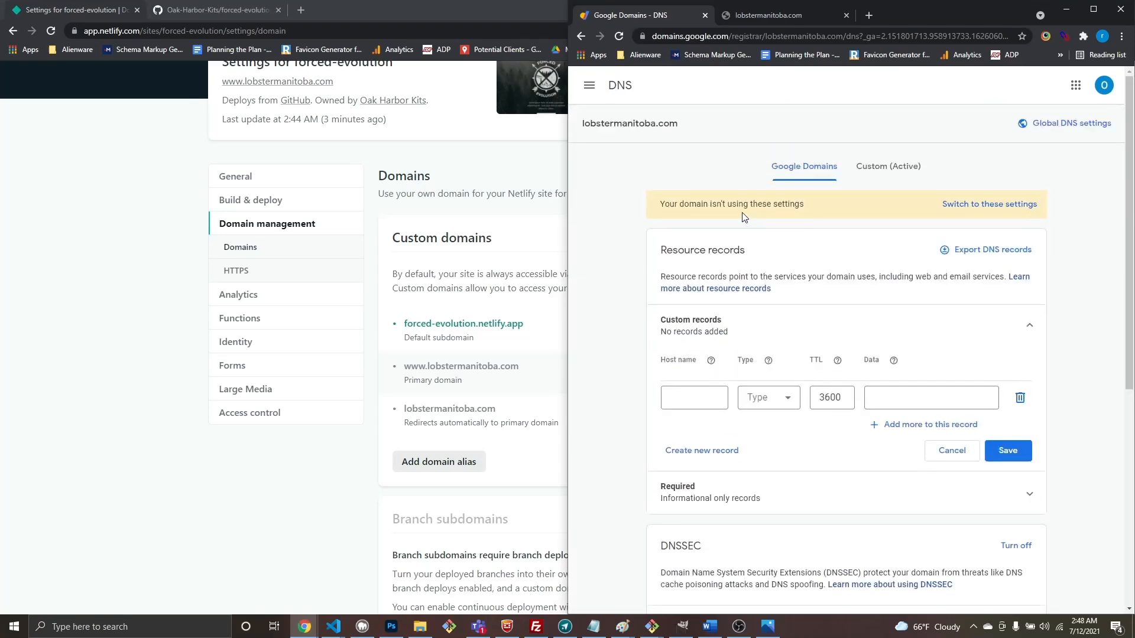
left_click(898, 177)
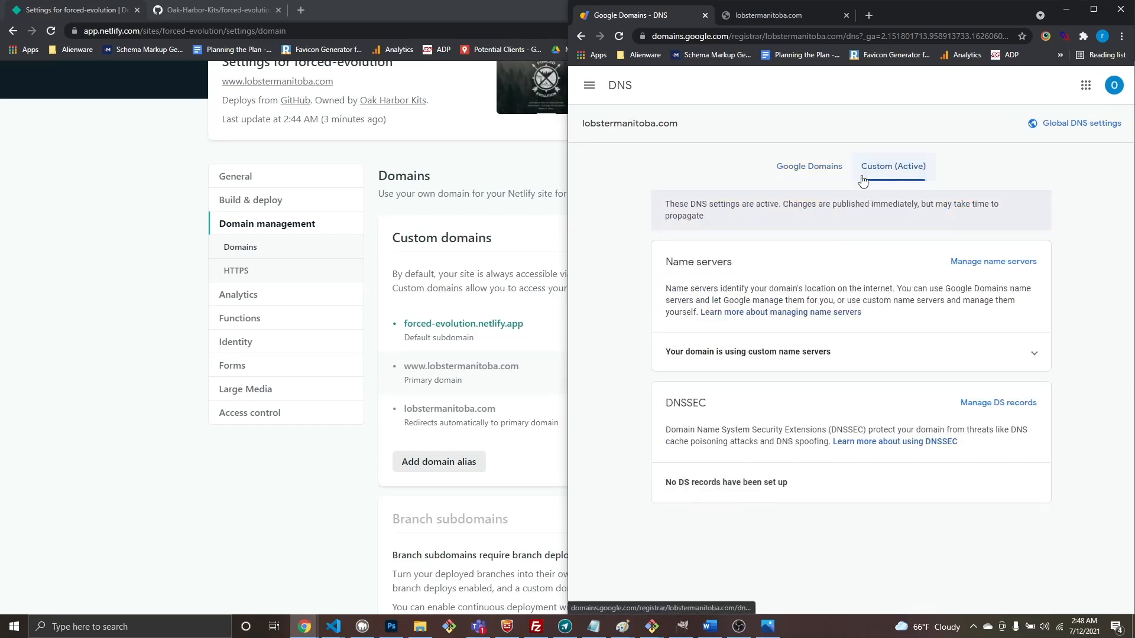
Step: Reload Netlify's domain settings, now showing Netlify DNS badges on both custom domains
left_click(514, 298)
left_click(402, 31)
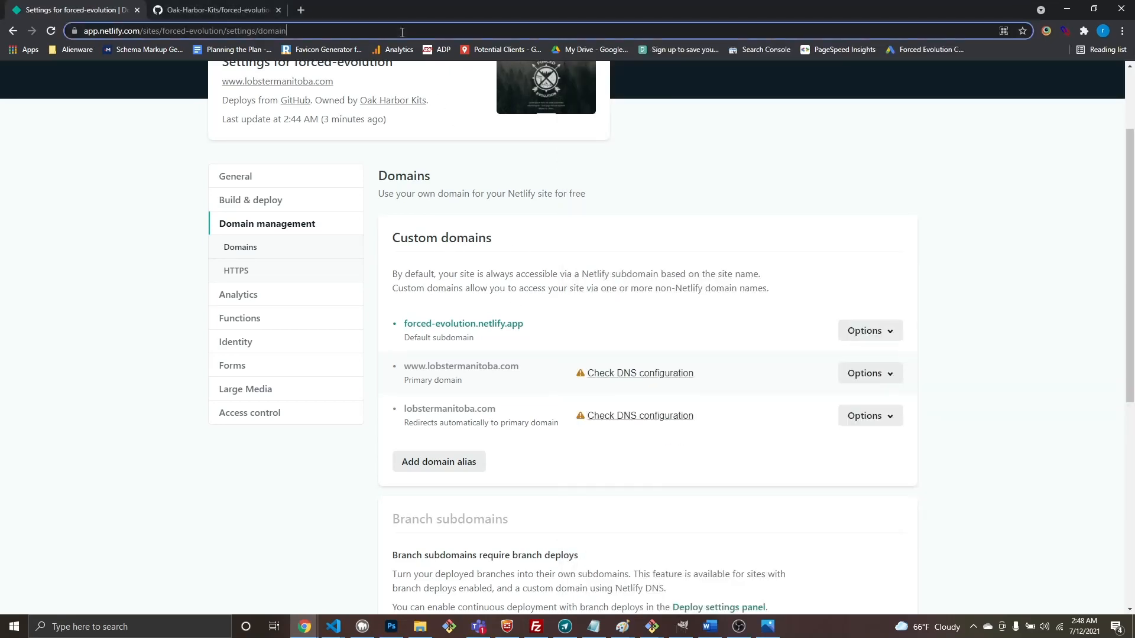
key("Return")
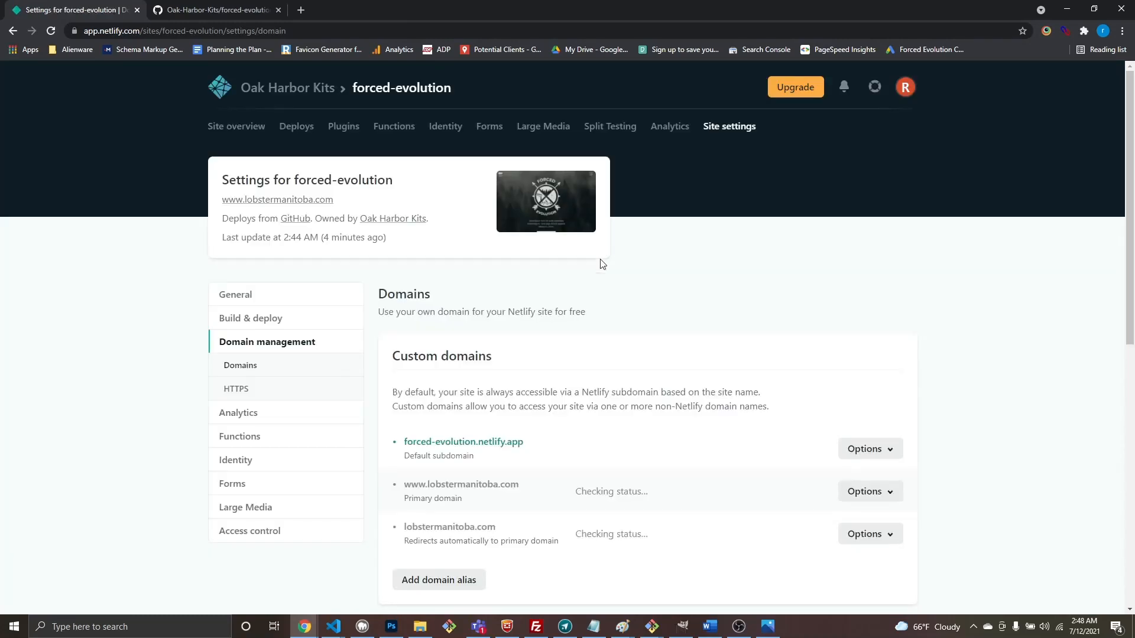
scroll(803, 494, "down", 2)
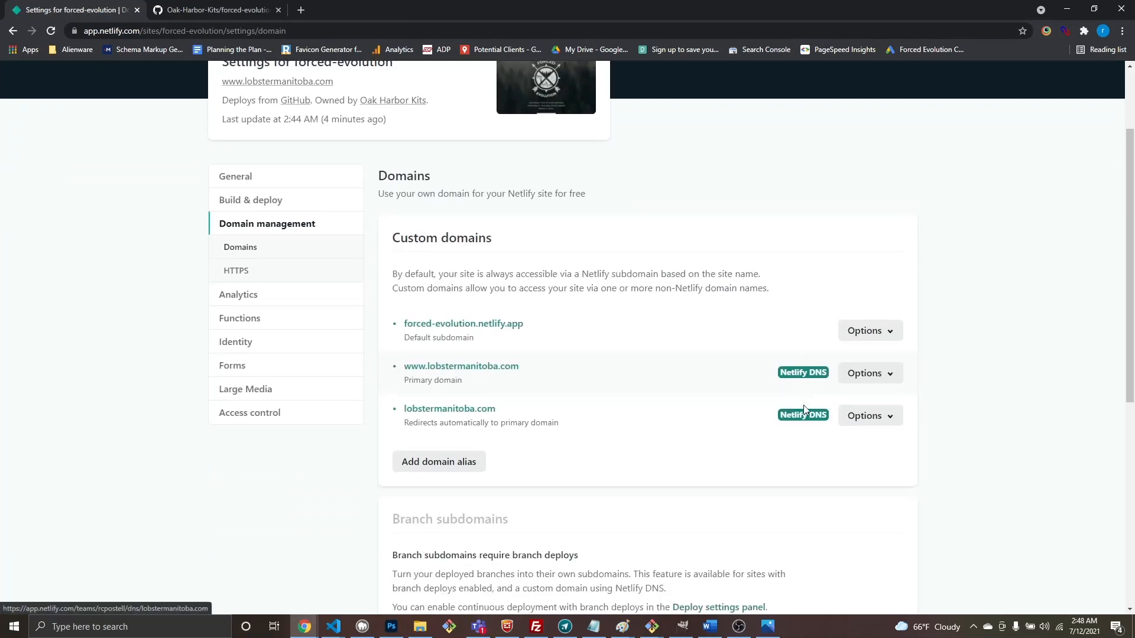
scroll(669, 402, "down", 6)
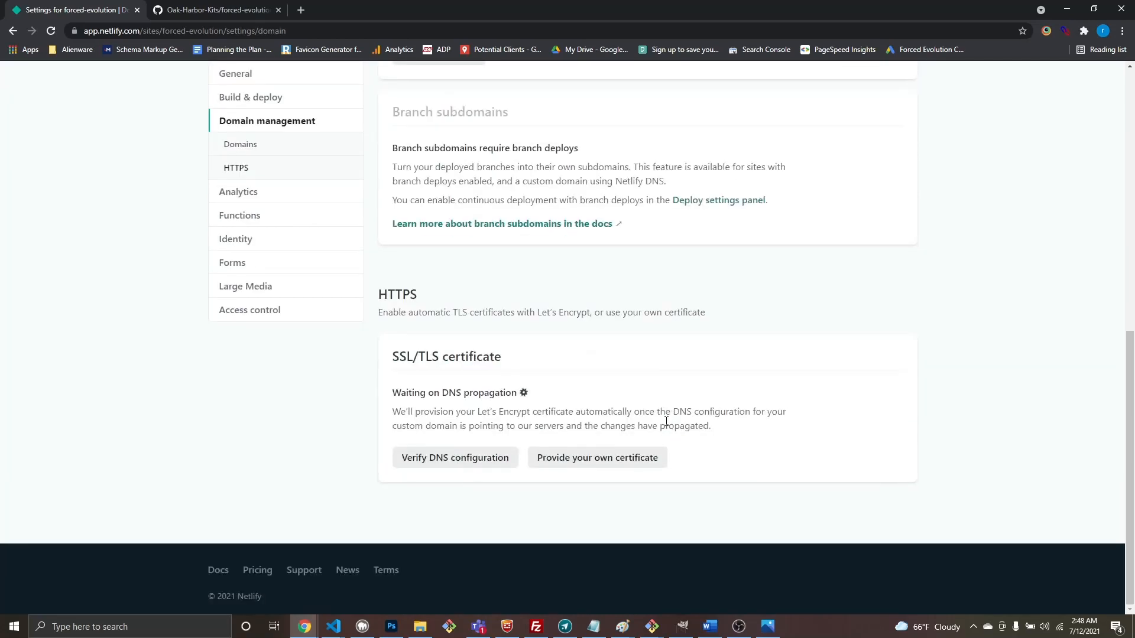
Step: Verify the SSL certificate's DNS configuration and retry twice; verification still fails
left_click(427, 464)
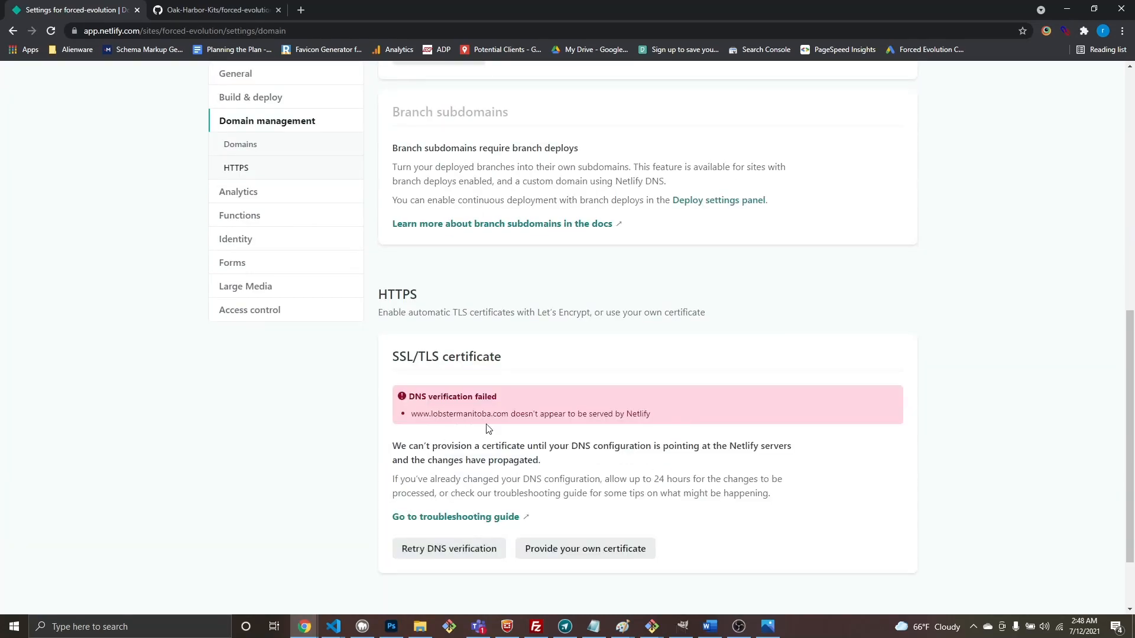
left_click(453, 549)
left_click(453, 550)
scroll(545, 432, "up", 5)
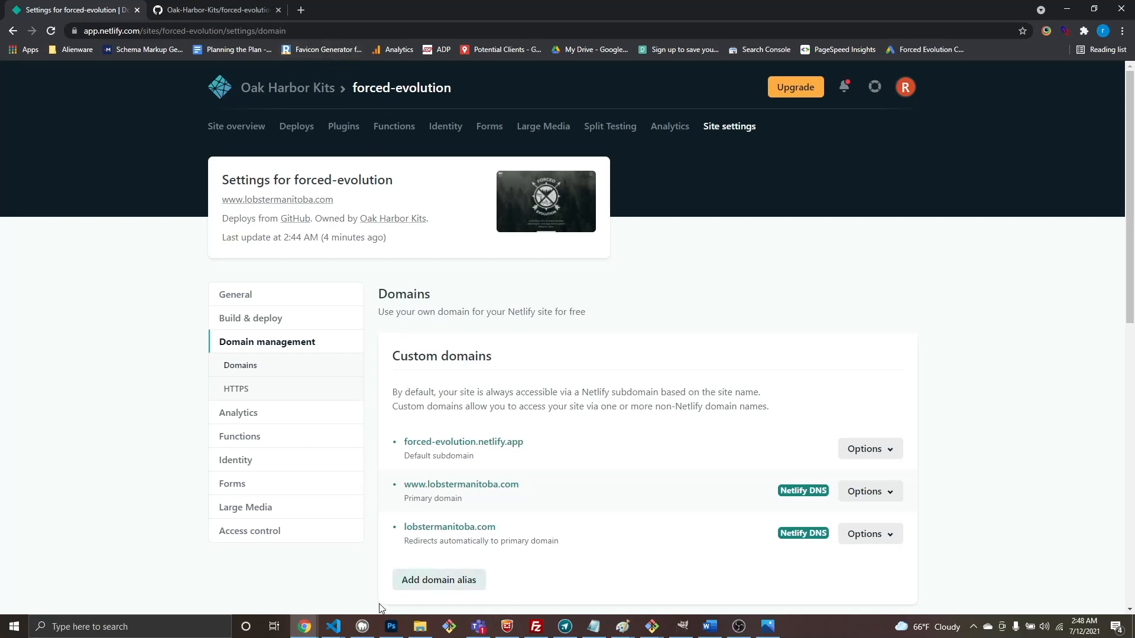
left_click(302, 16)
Step: Load lobstermanitoba.com in a new tab to see the Forced Evolution site, flagged not secure
type("lo")
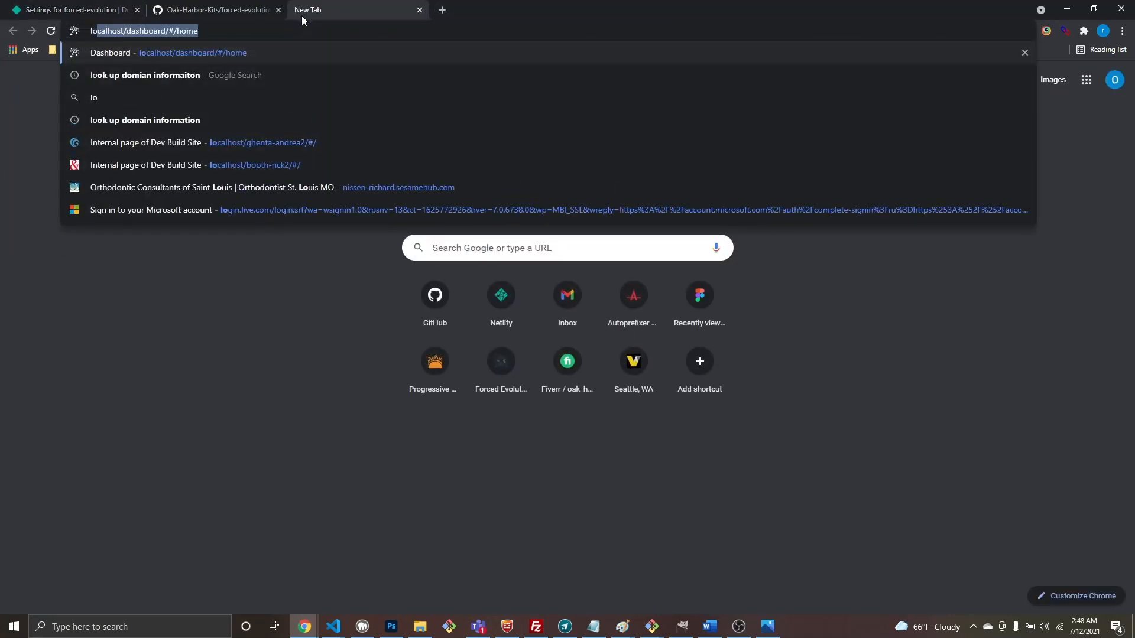
type("bstermanitoba.com")
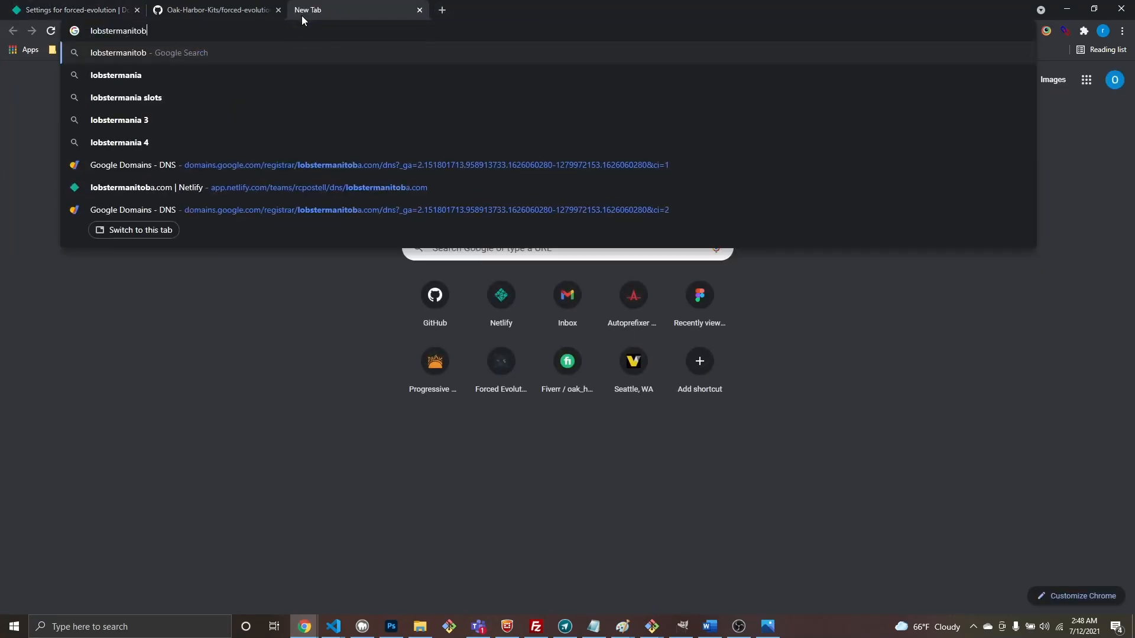
key("Return")
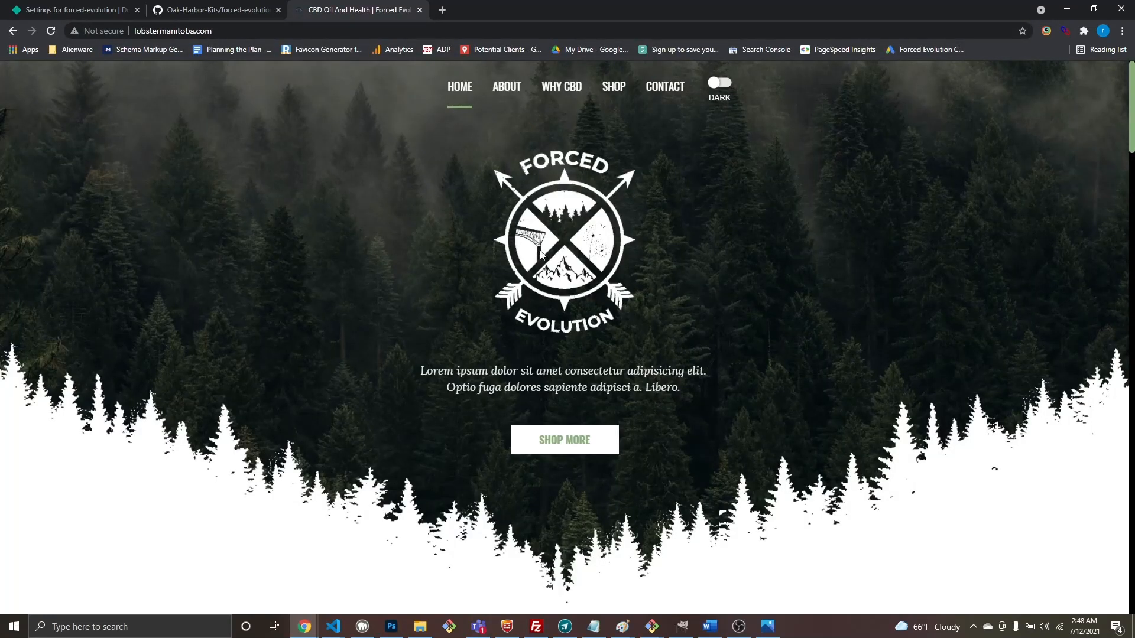
left_click(101, 12)
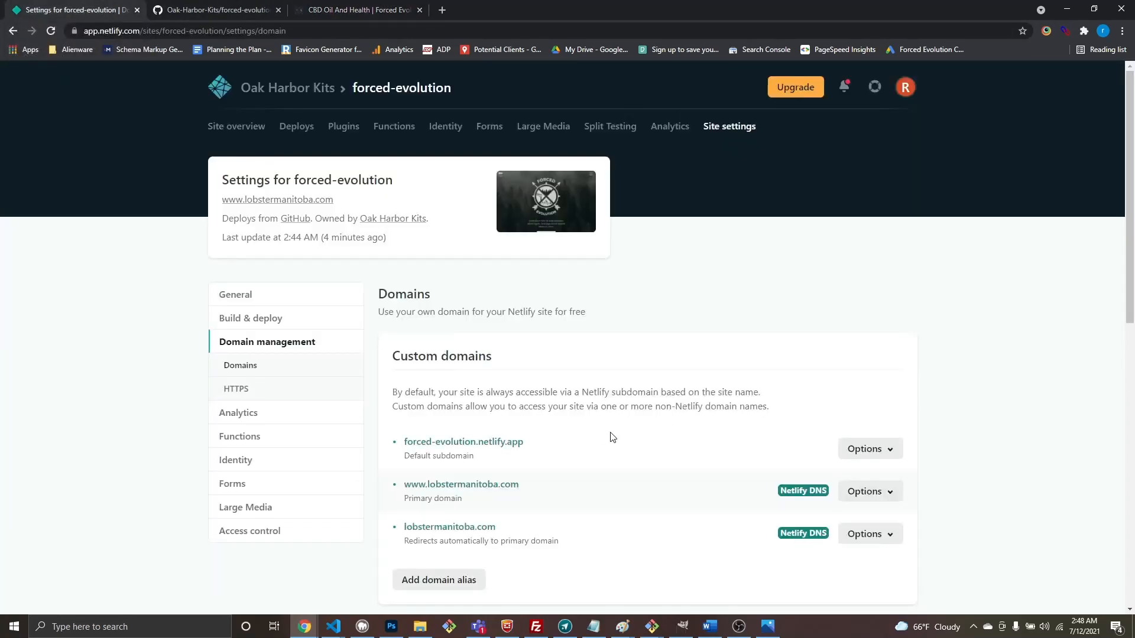
scroll(609, 432, "down", 1)
scroll(596, 318, "up", 1)
Step: Maximize the Google Domains DNS window confirming custom name servers, then view lobstermanitoba.com
mouse_move(304, 626)
left_click(890, 576)
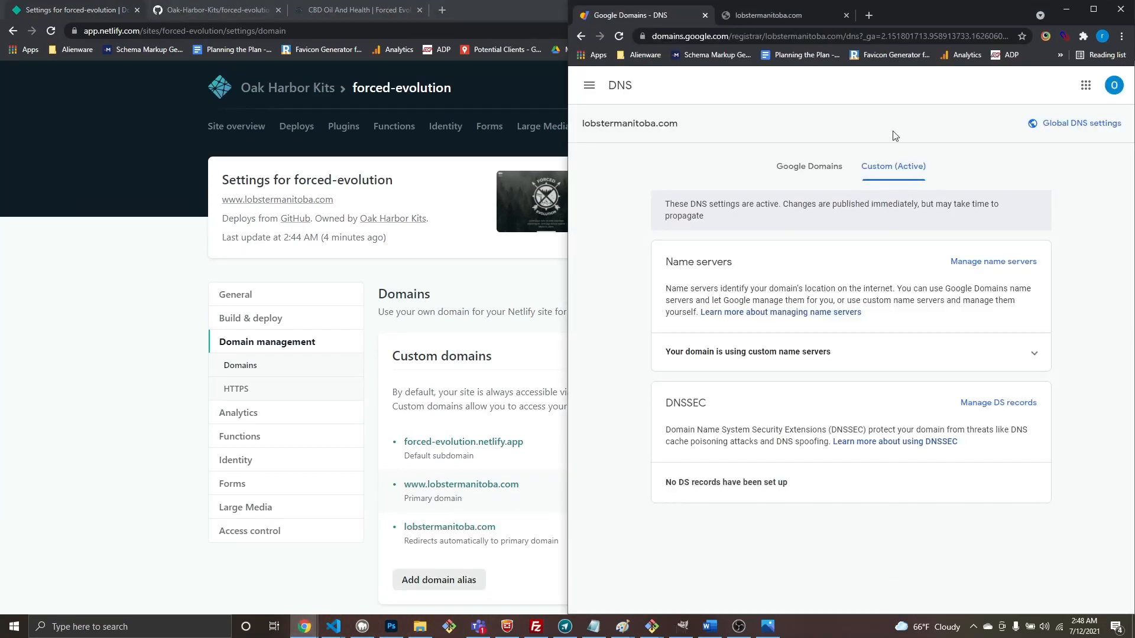
left_click(1095, 10)
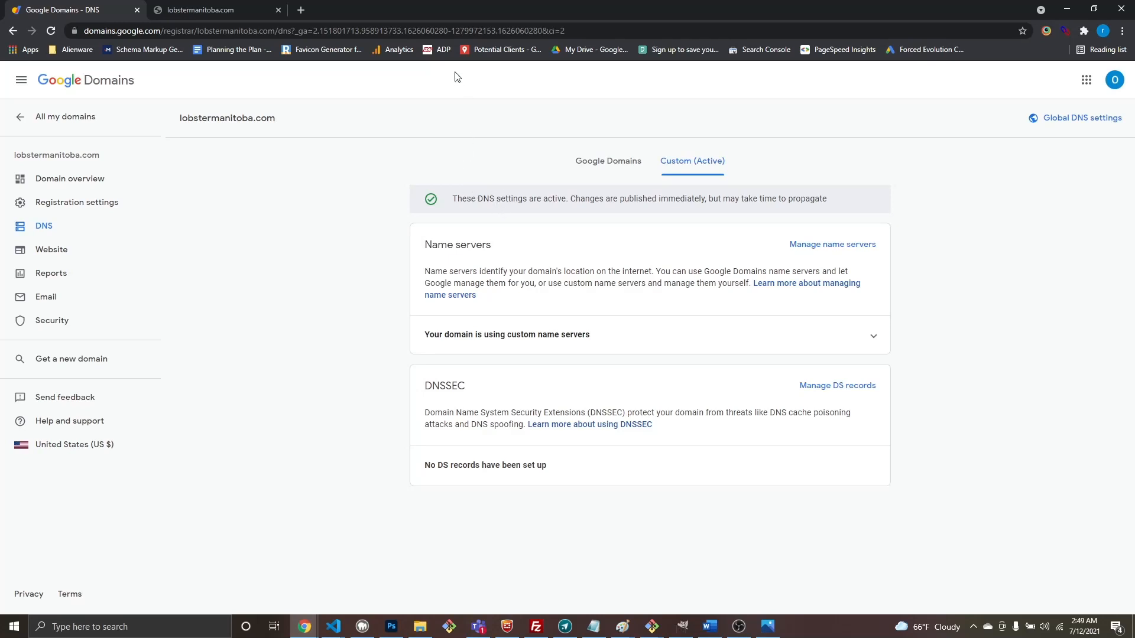
left_click(190, 10)
left_click(267, 32)
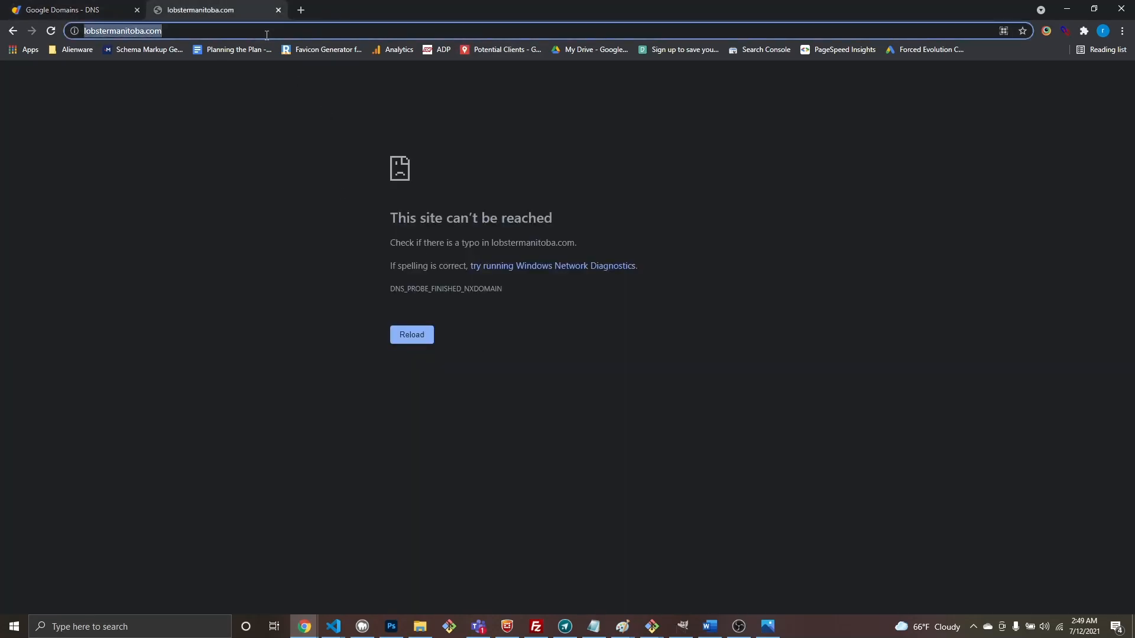
key("Return")
scroll(709, 272, "down", 6)
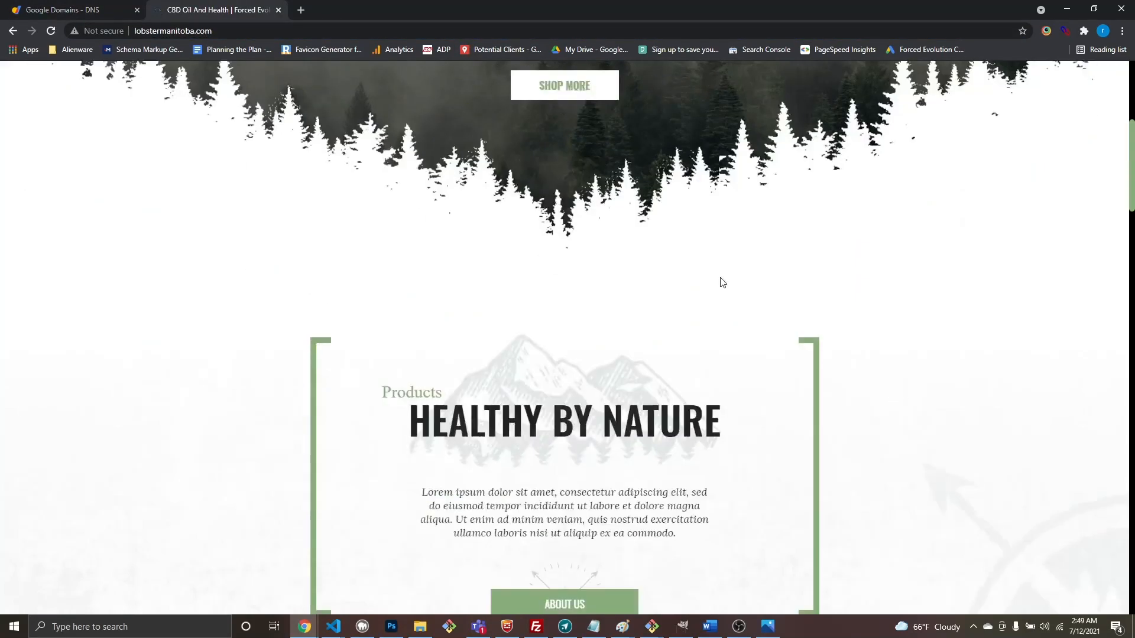
scroll(722, 283, "down", 12)
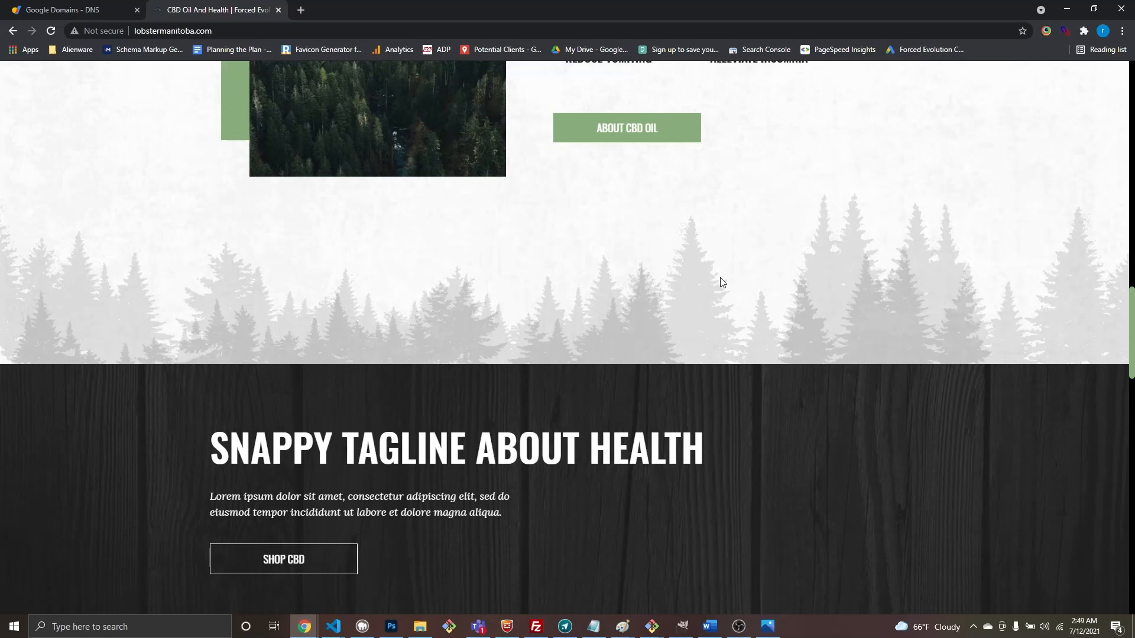
scroll(721, 284, "down", 12)
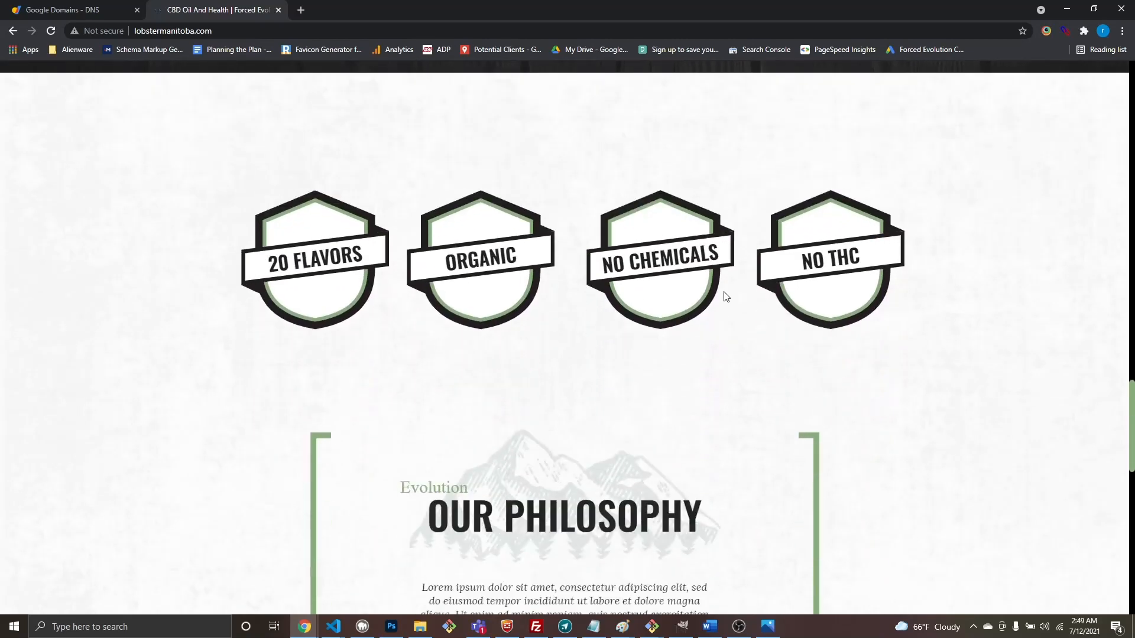
scroll(730, 307, "down", 10)
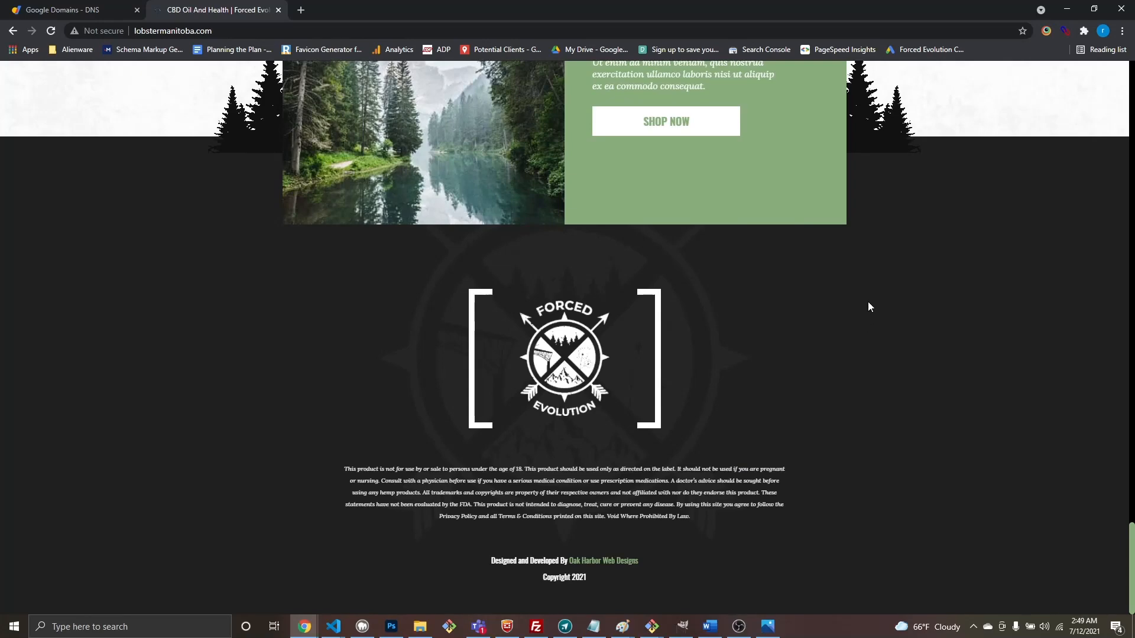
scroll(869, 306, "up", 15)
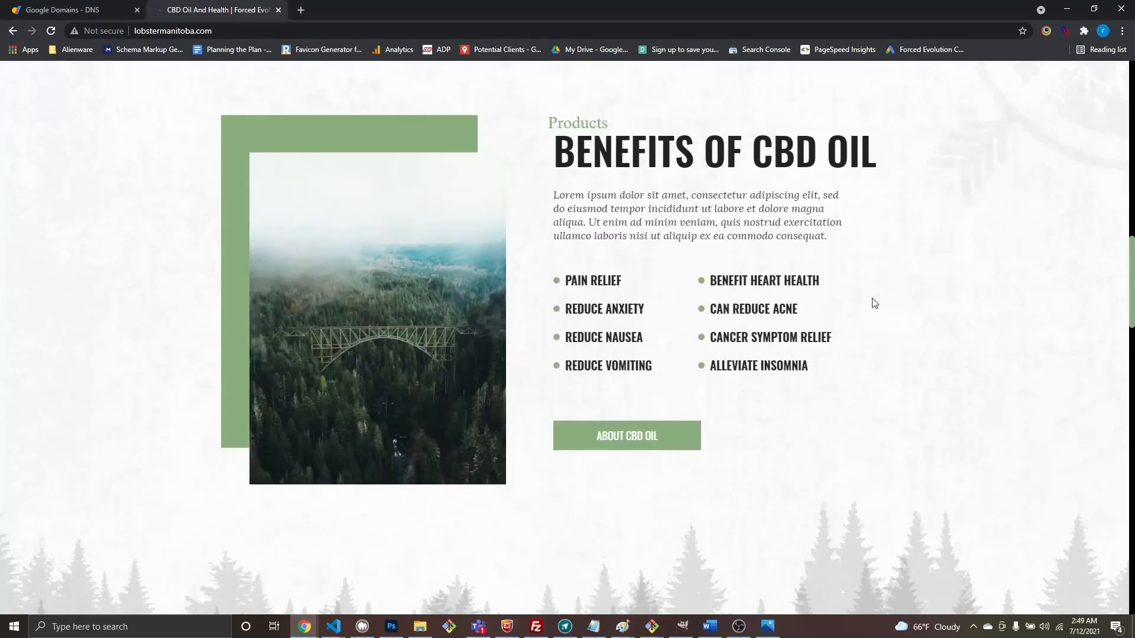
scroll(875, 303, "up", 10)
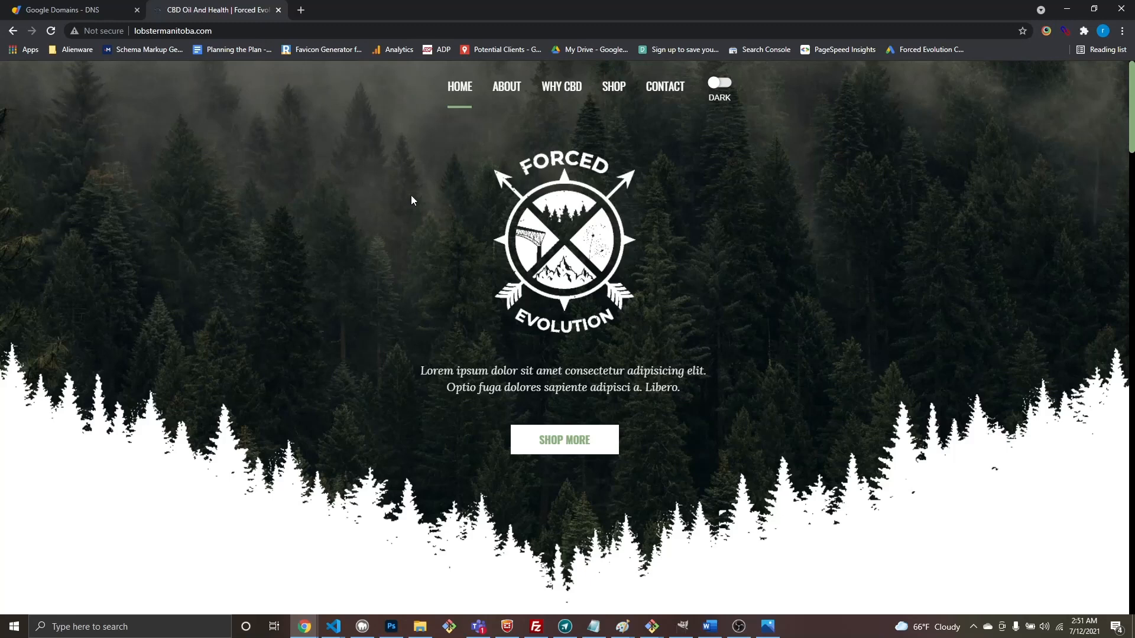
left_click(25, 8)
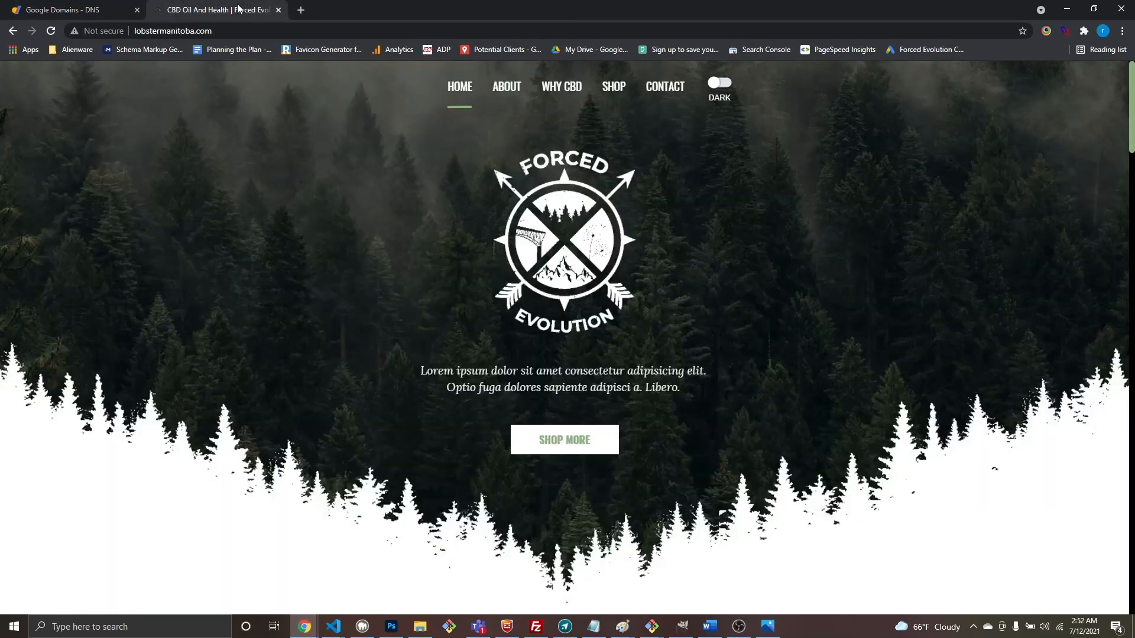
left_click(219, 9)
left_click(503, 88)
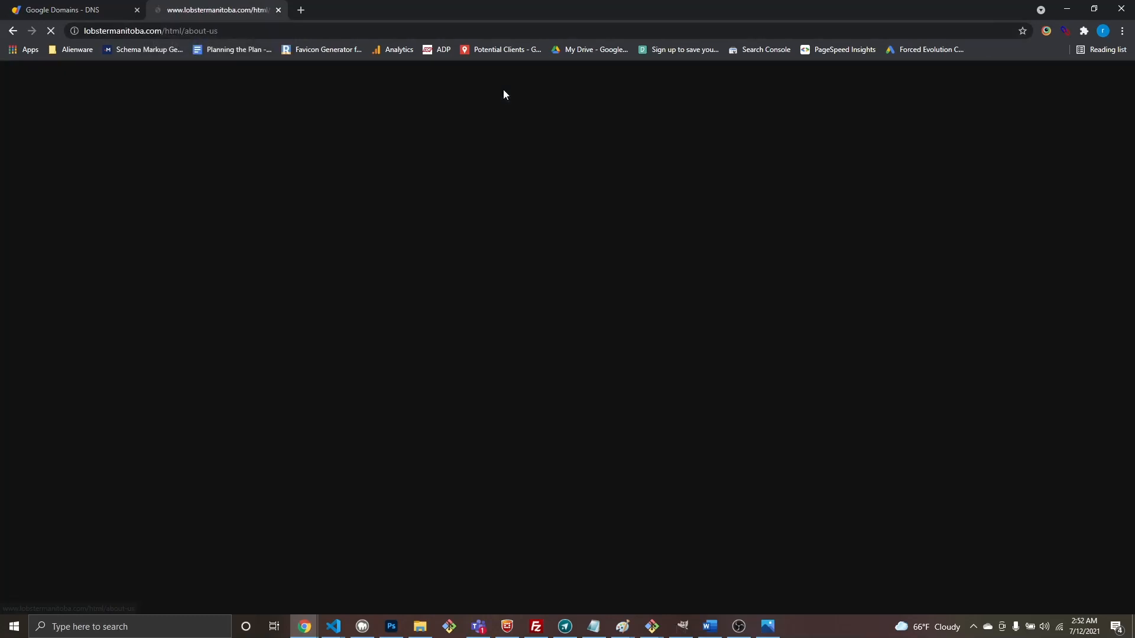
left_click(13, 31)
left_click(665, 86)
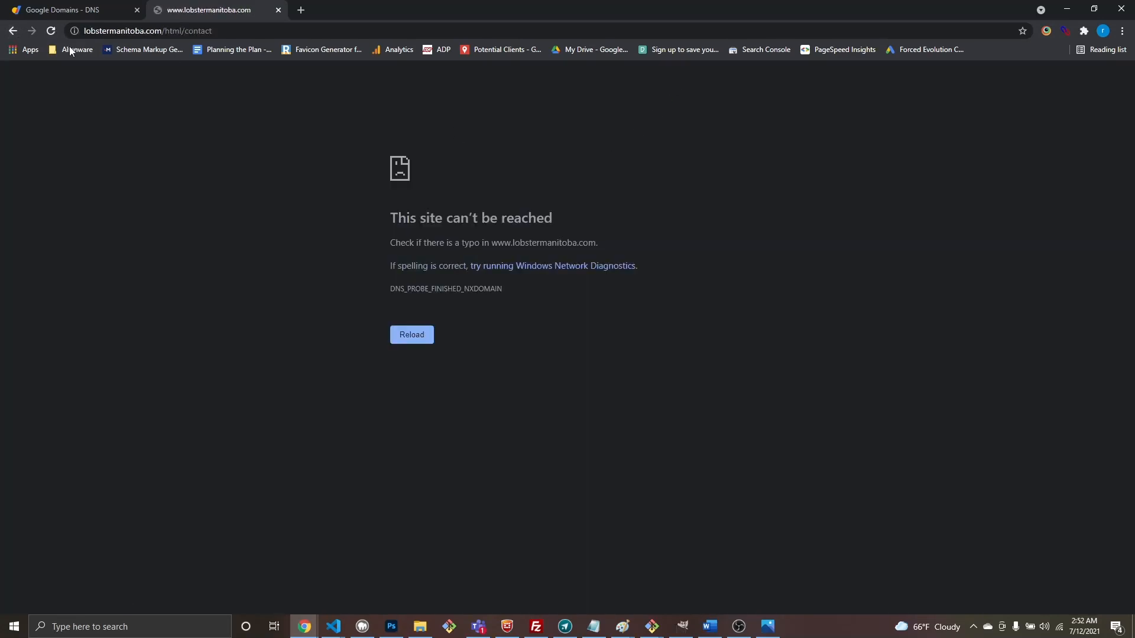
left_click(12, 32)
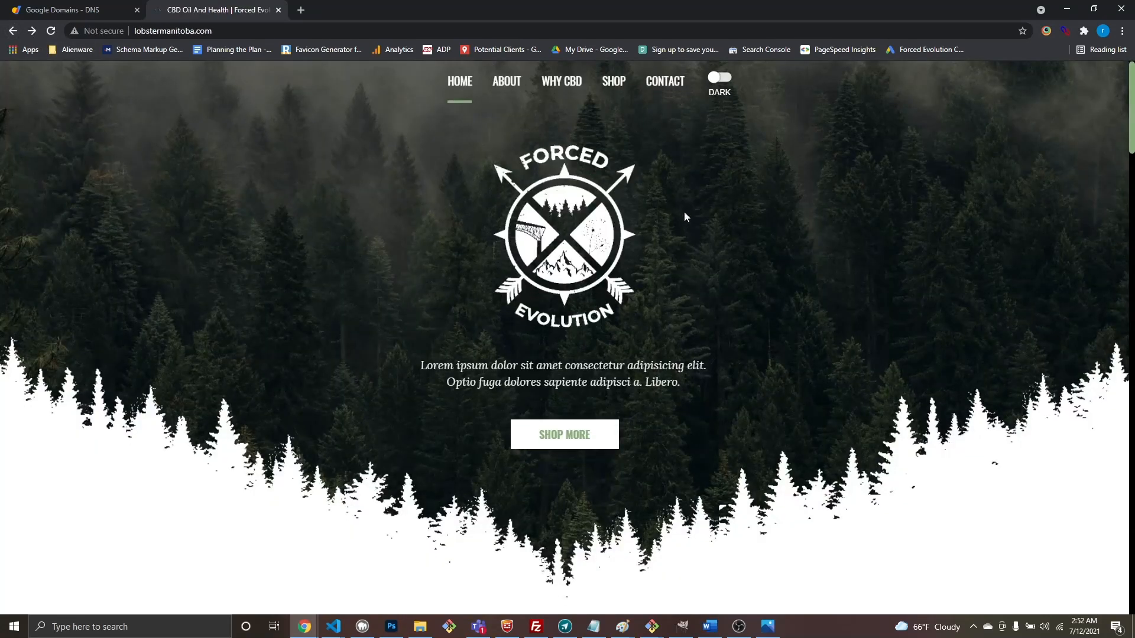
scroll(685, 213, "down", 10)
scroll(726, 331, "down", 20)
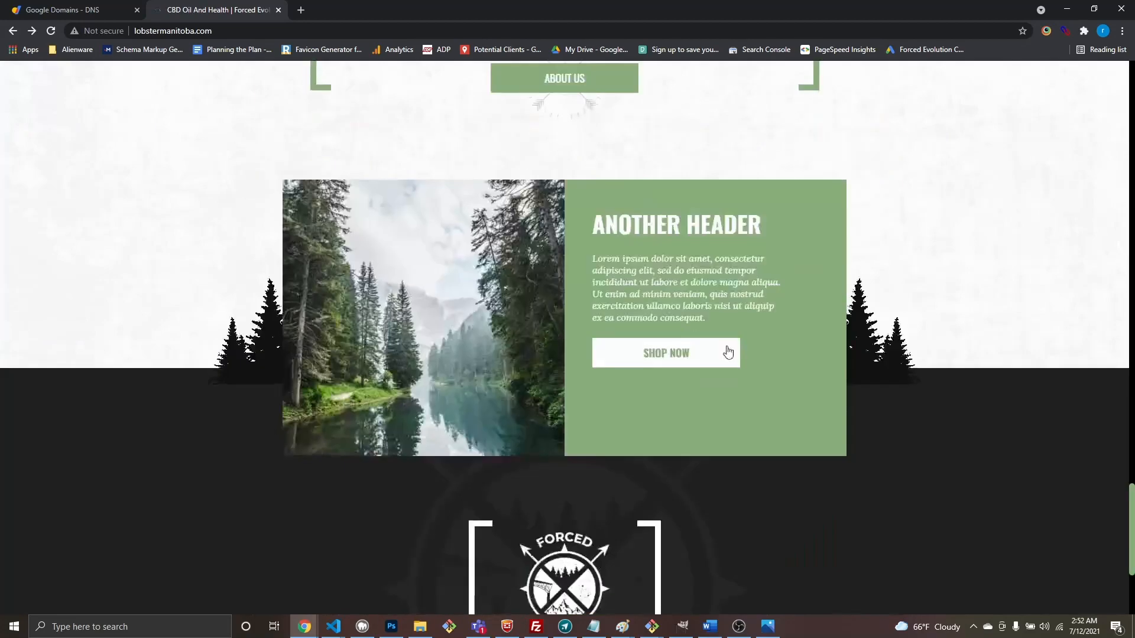
scroll(725, 378, "up", 20)
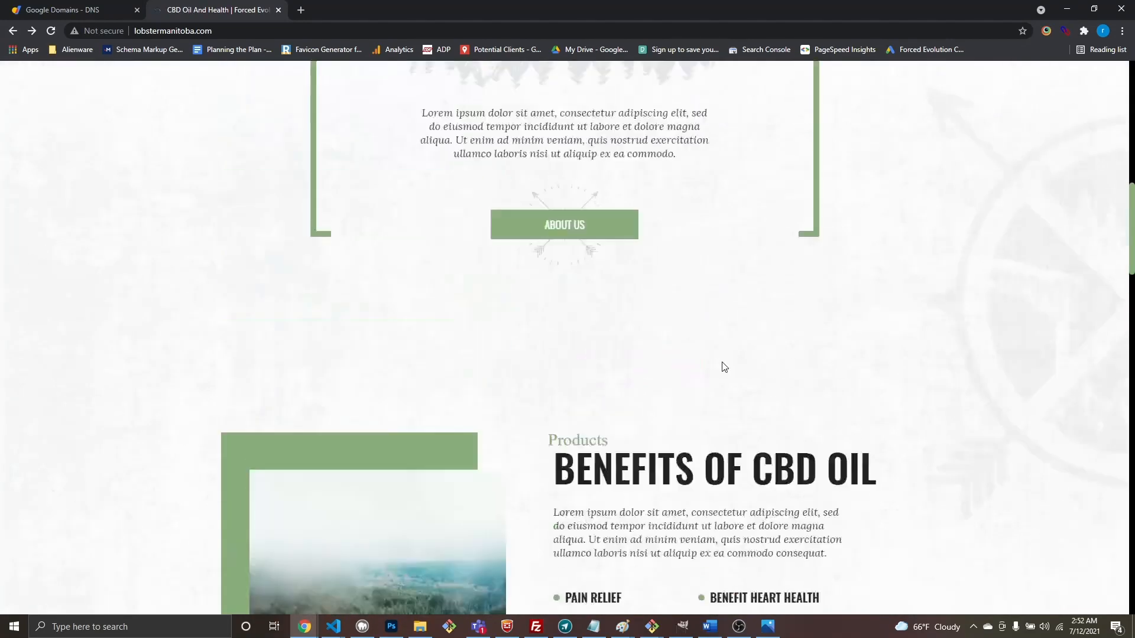
scroll(727, 367, "up", 4)
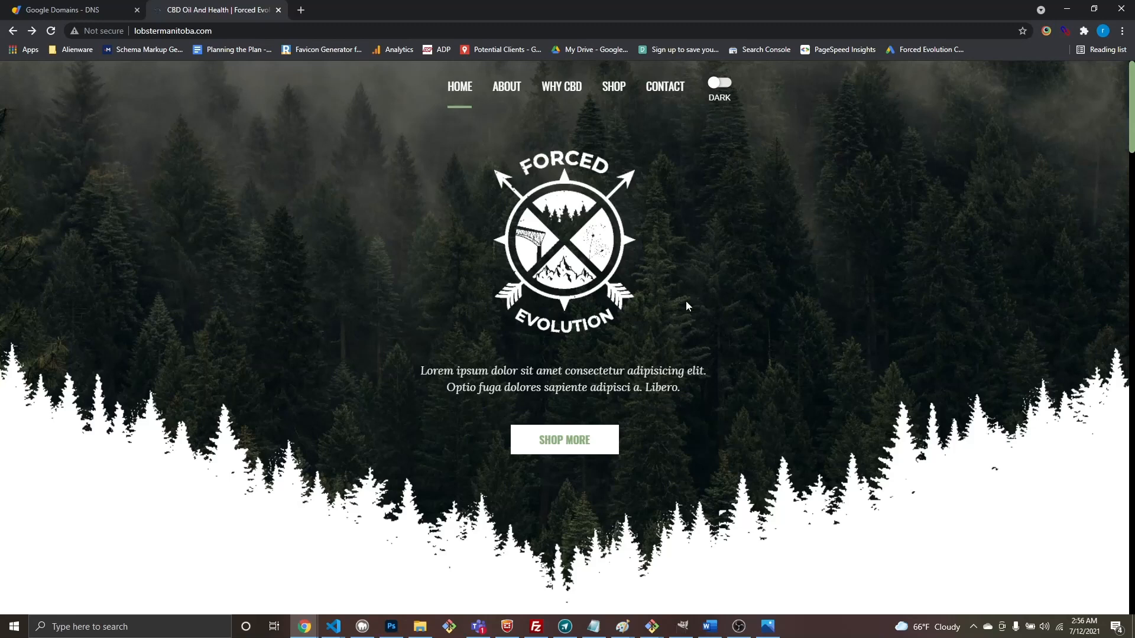
Step: Scroll the Forced Evolution homepage at lobstermanitoba.com down to the footer and back up
scroll(686, 300, "down", 8)
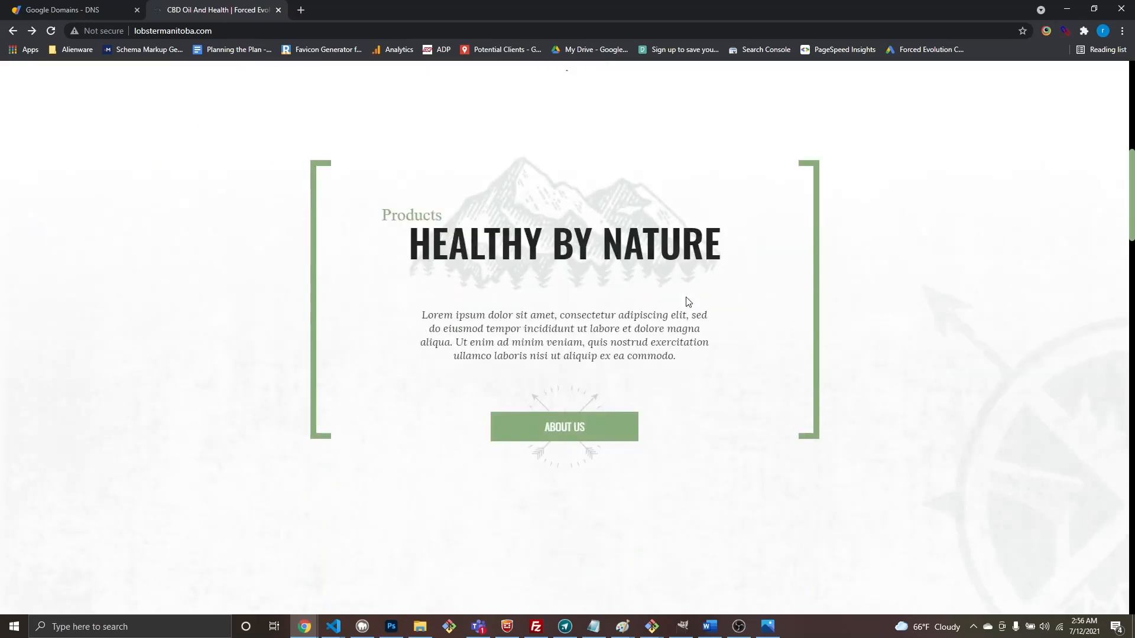
scroll(688, 302, "down", 10)
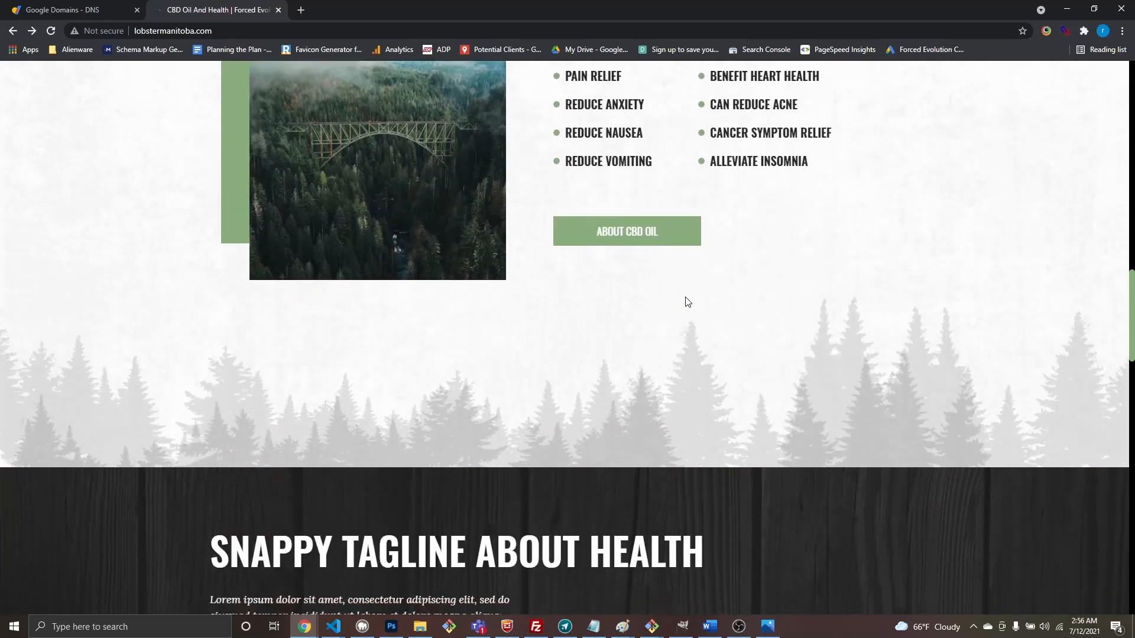
scroll(688, 300, "down", 20)
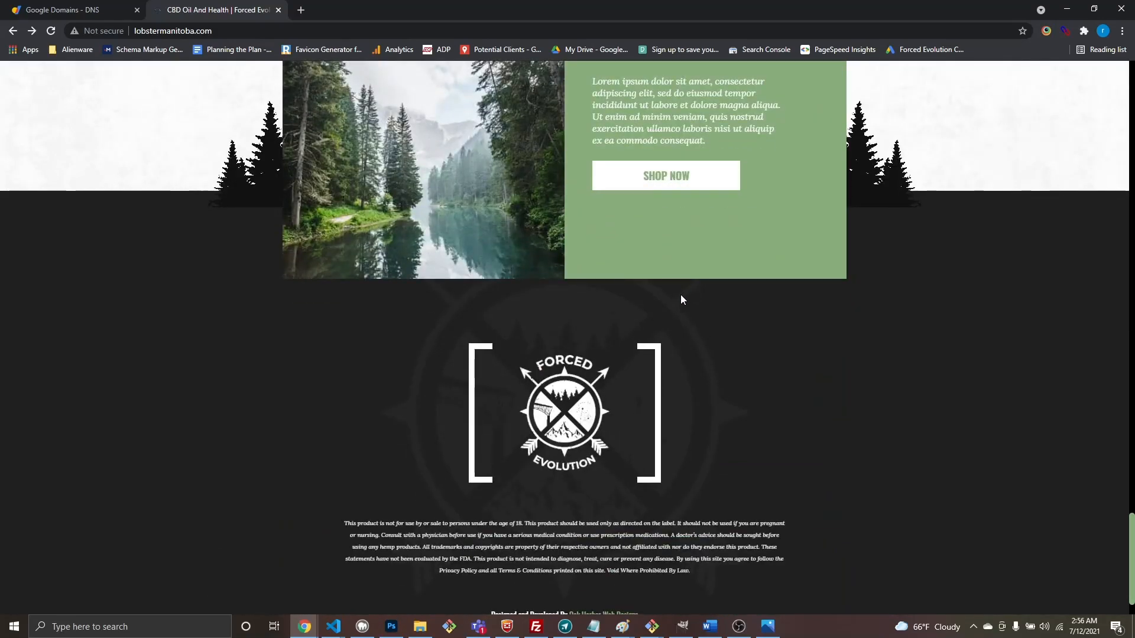
scroll(651, 253, "up", 8)
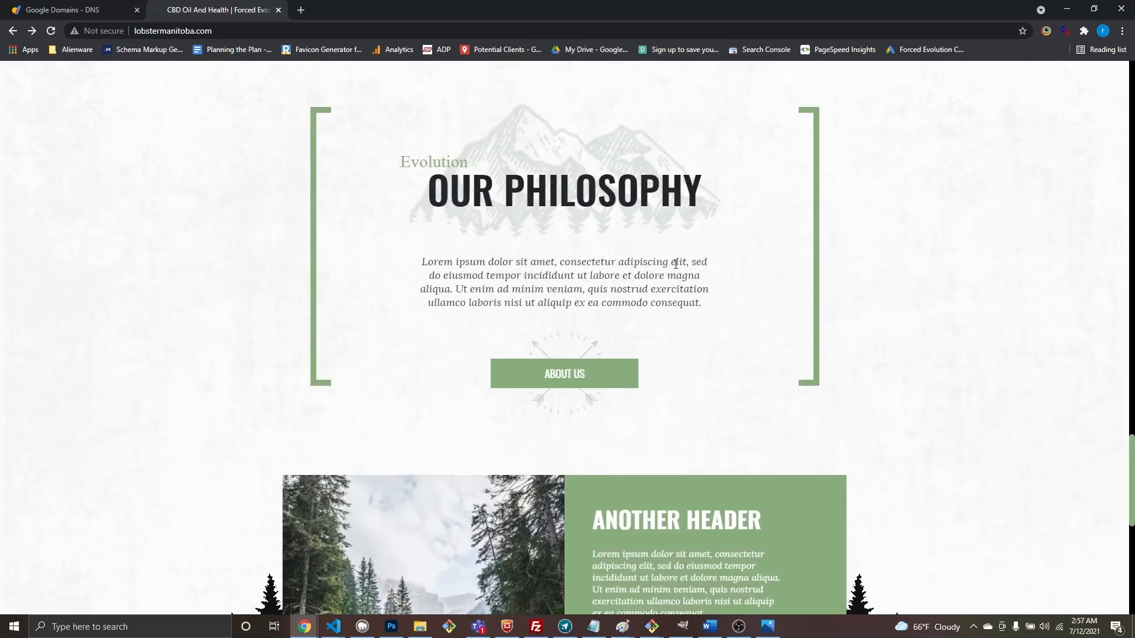
scroll(675, 264, "up", 10)
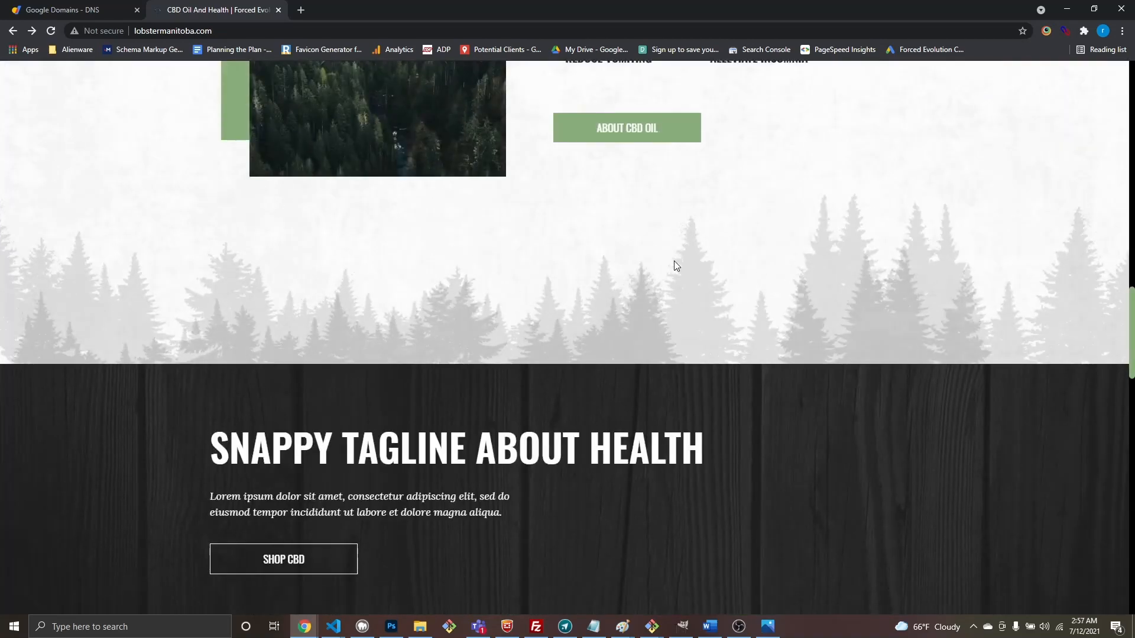
scroll(675, 272, "up", 20)
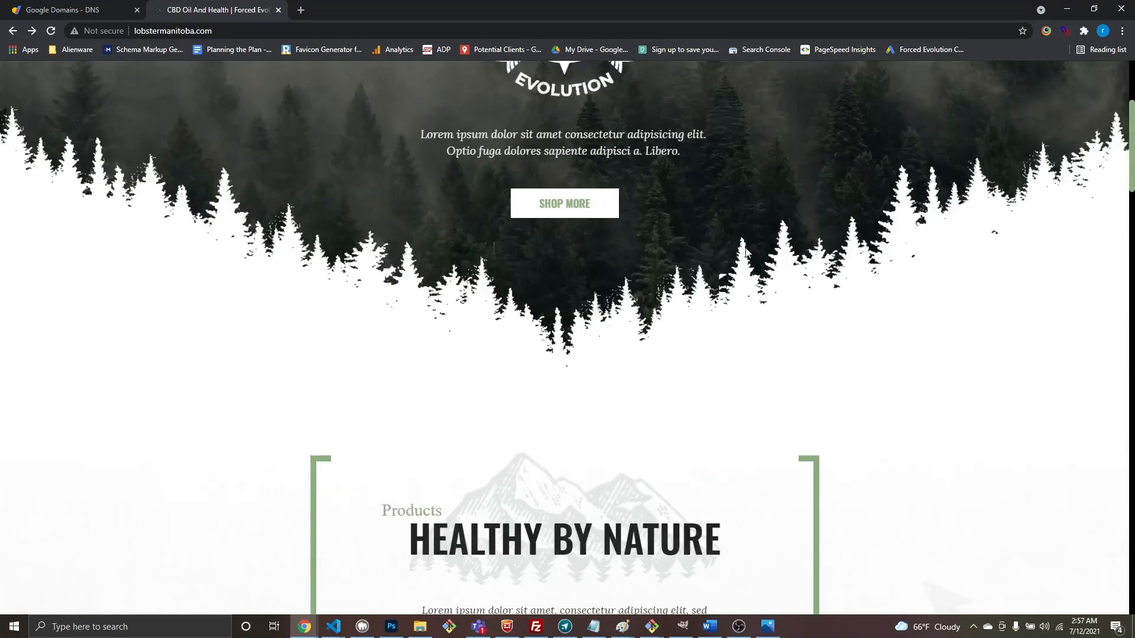
scroll(743, 250, "up", 4)
scroll(743, 250, "down", 5)
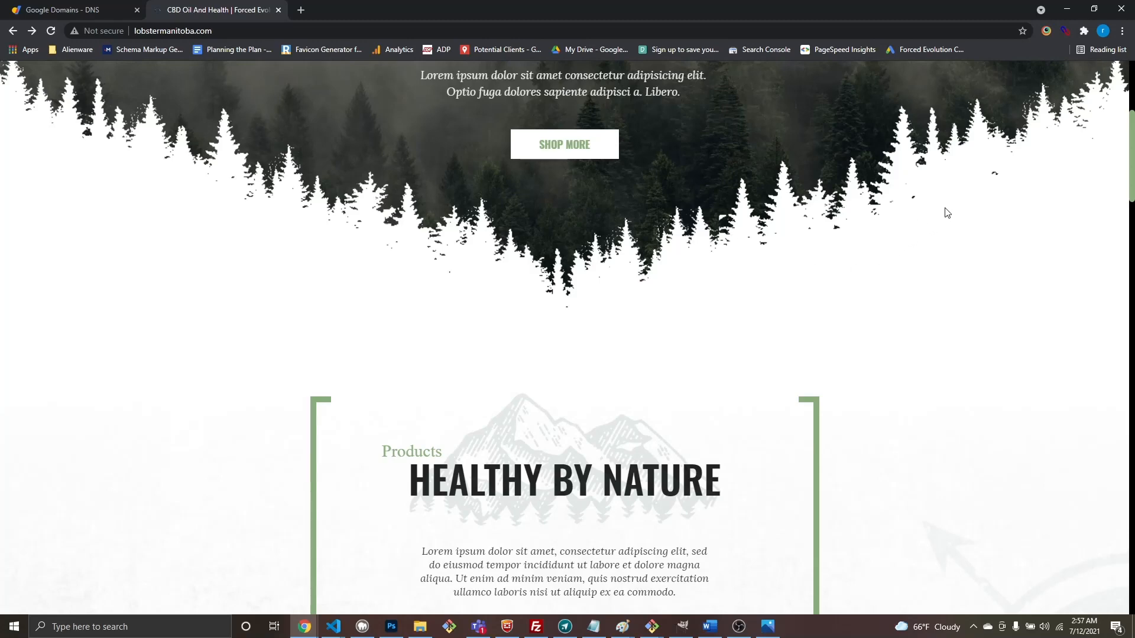
left_click(738, 626)
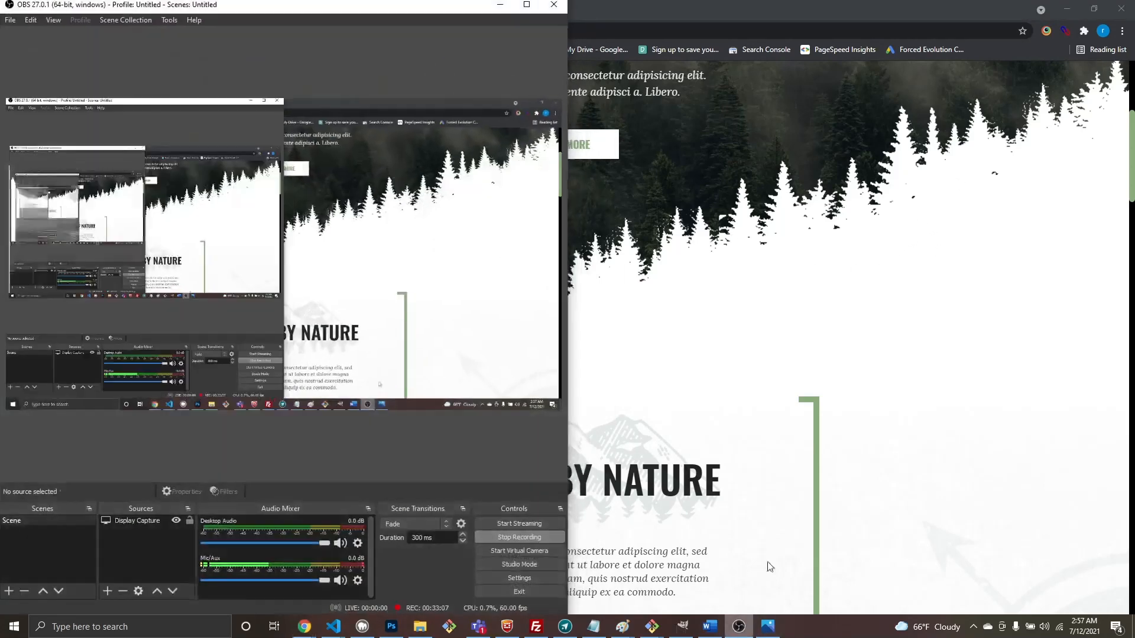